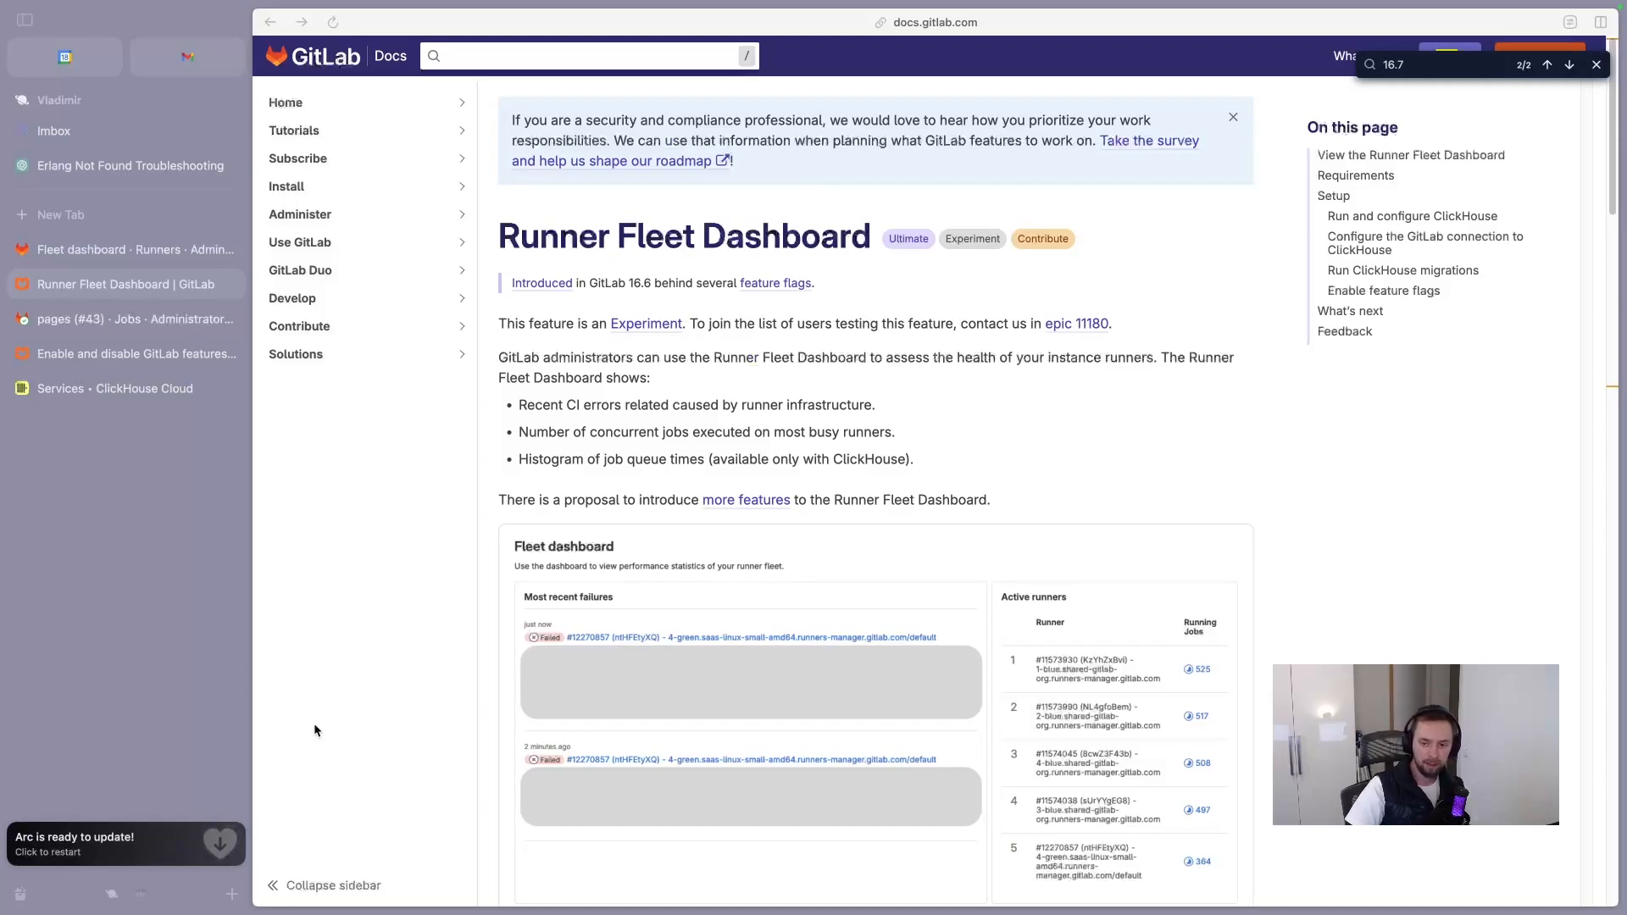
Step: Examine the Runner Fleet Dashboard documentation, including its feature list, example dashboard, wait-time chart and viewing instructions
scroll(927, 522, "down", 3)
scroll(1271, 493, "up", 3)
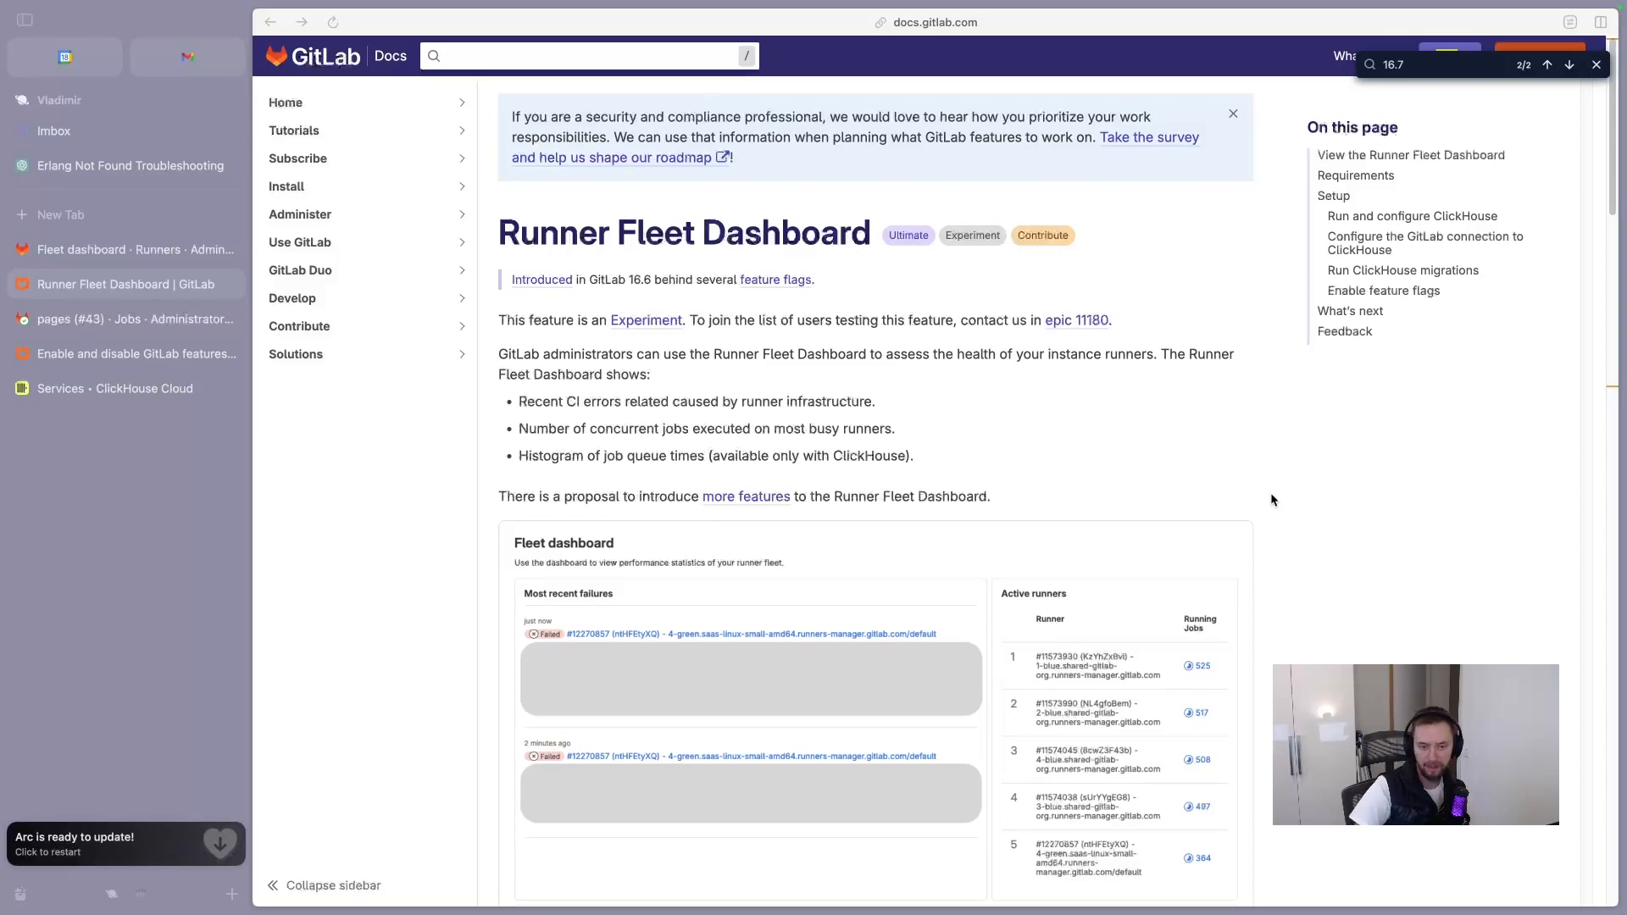
scroll(1227, 598, "down", 5)
scroll(1228, 599, "down", 1)
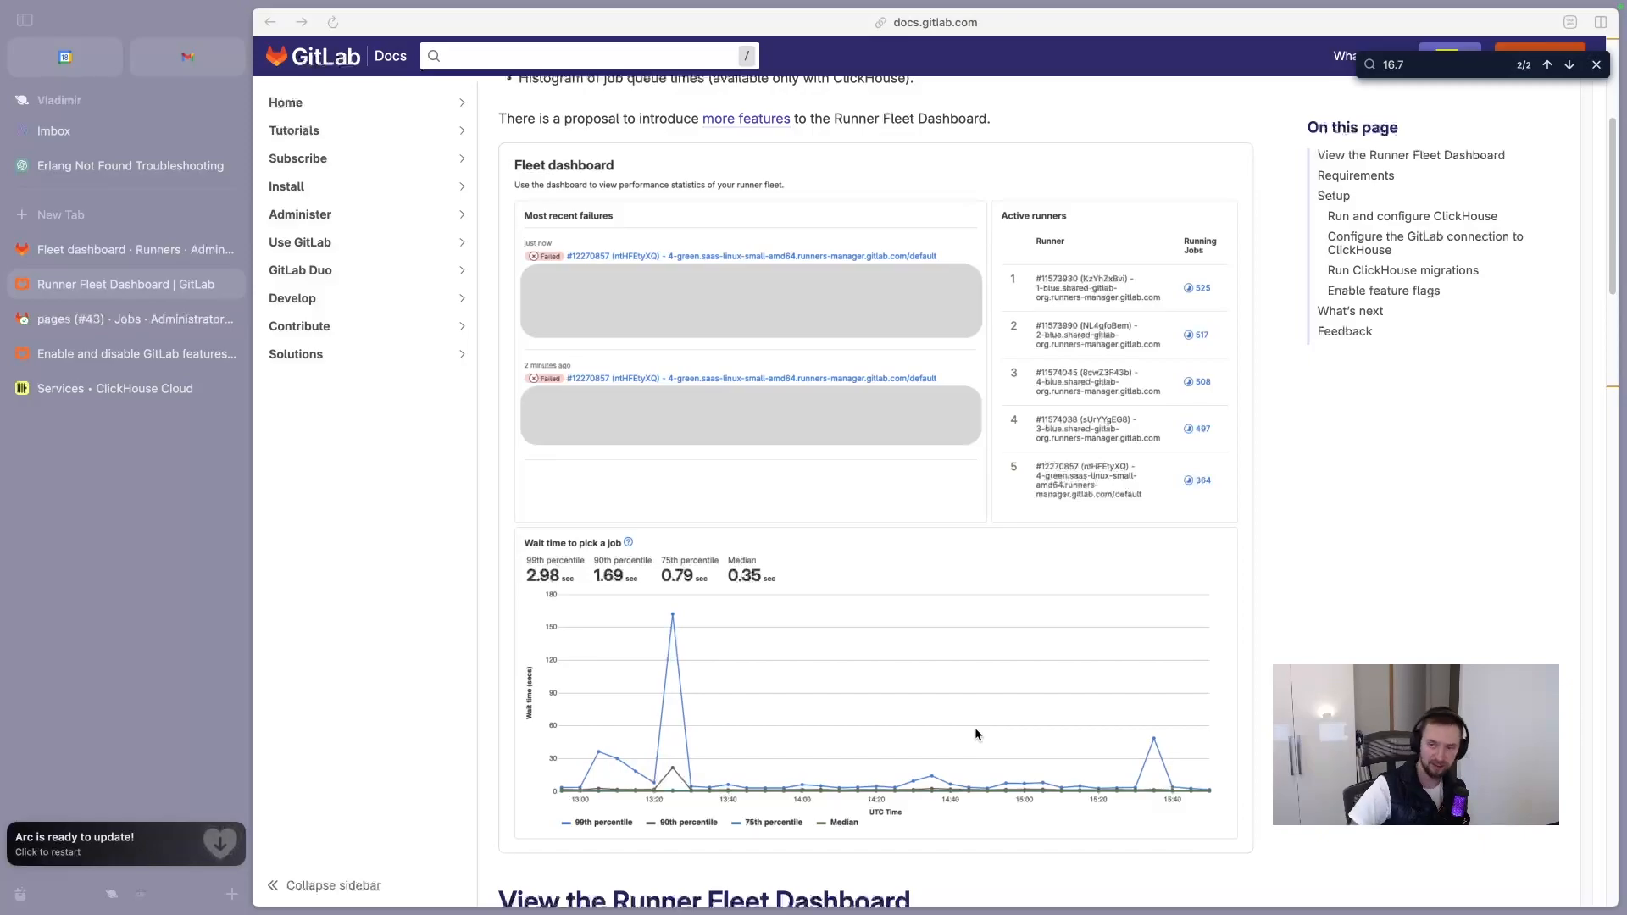
scroll(1239, 525, "up", 5)
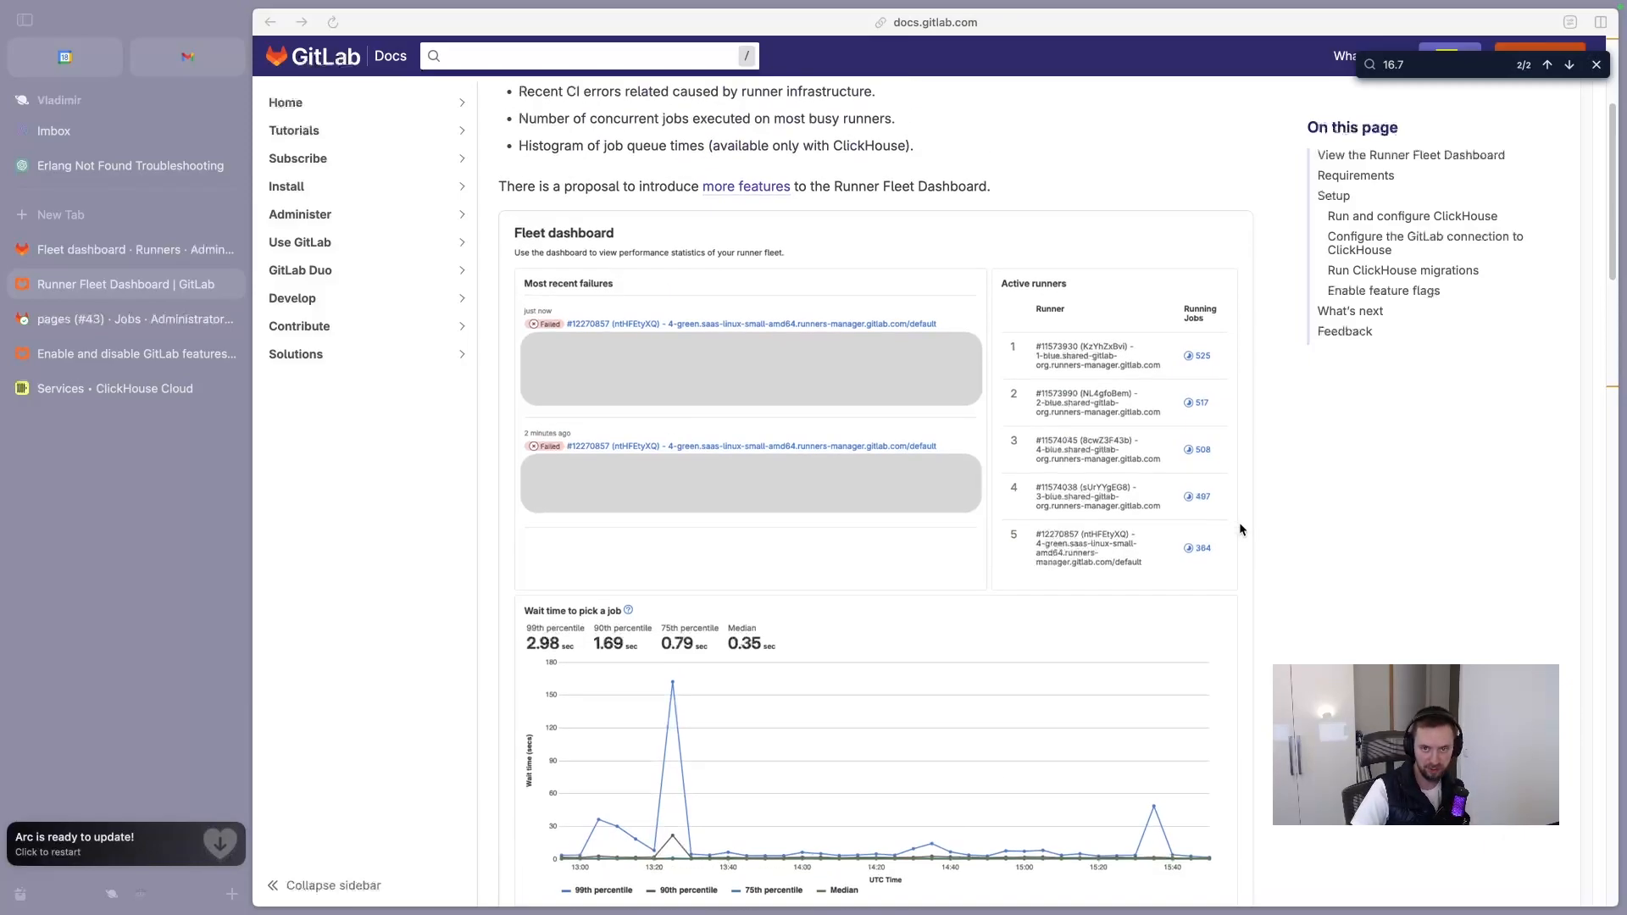
scroll(1239, 525, "down", 3)
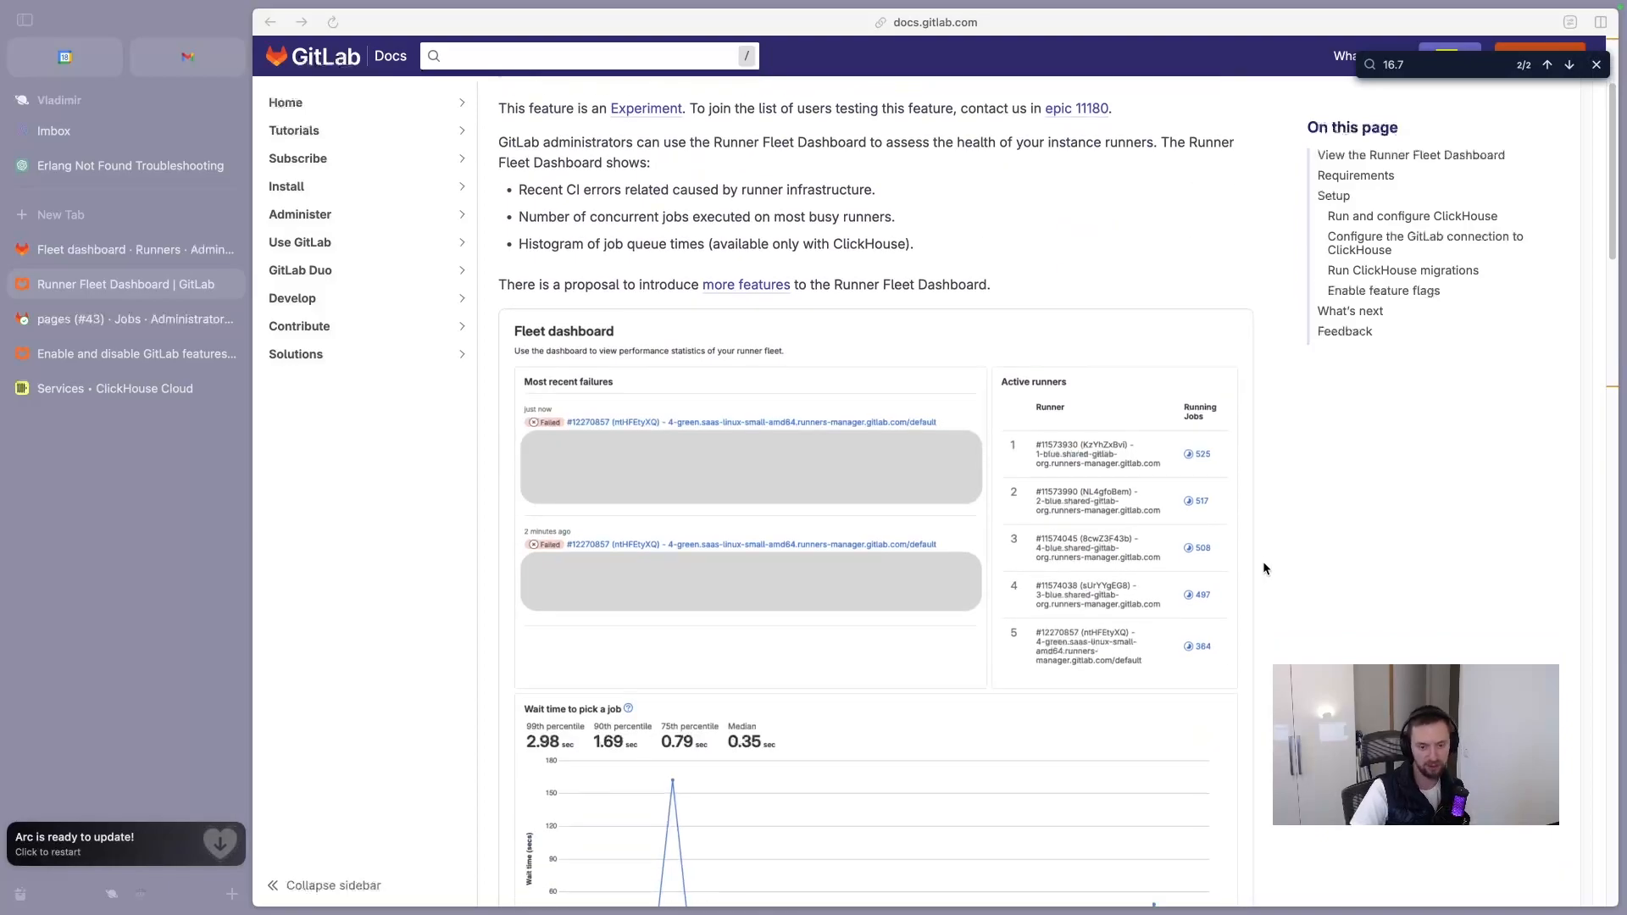
scroll(1259, 580, "down", 1)
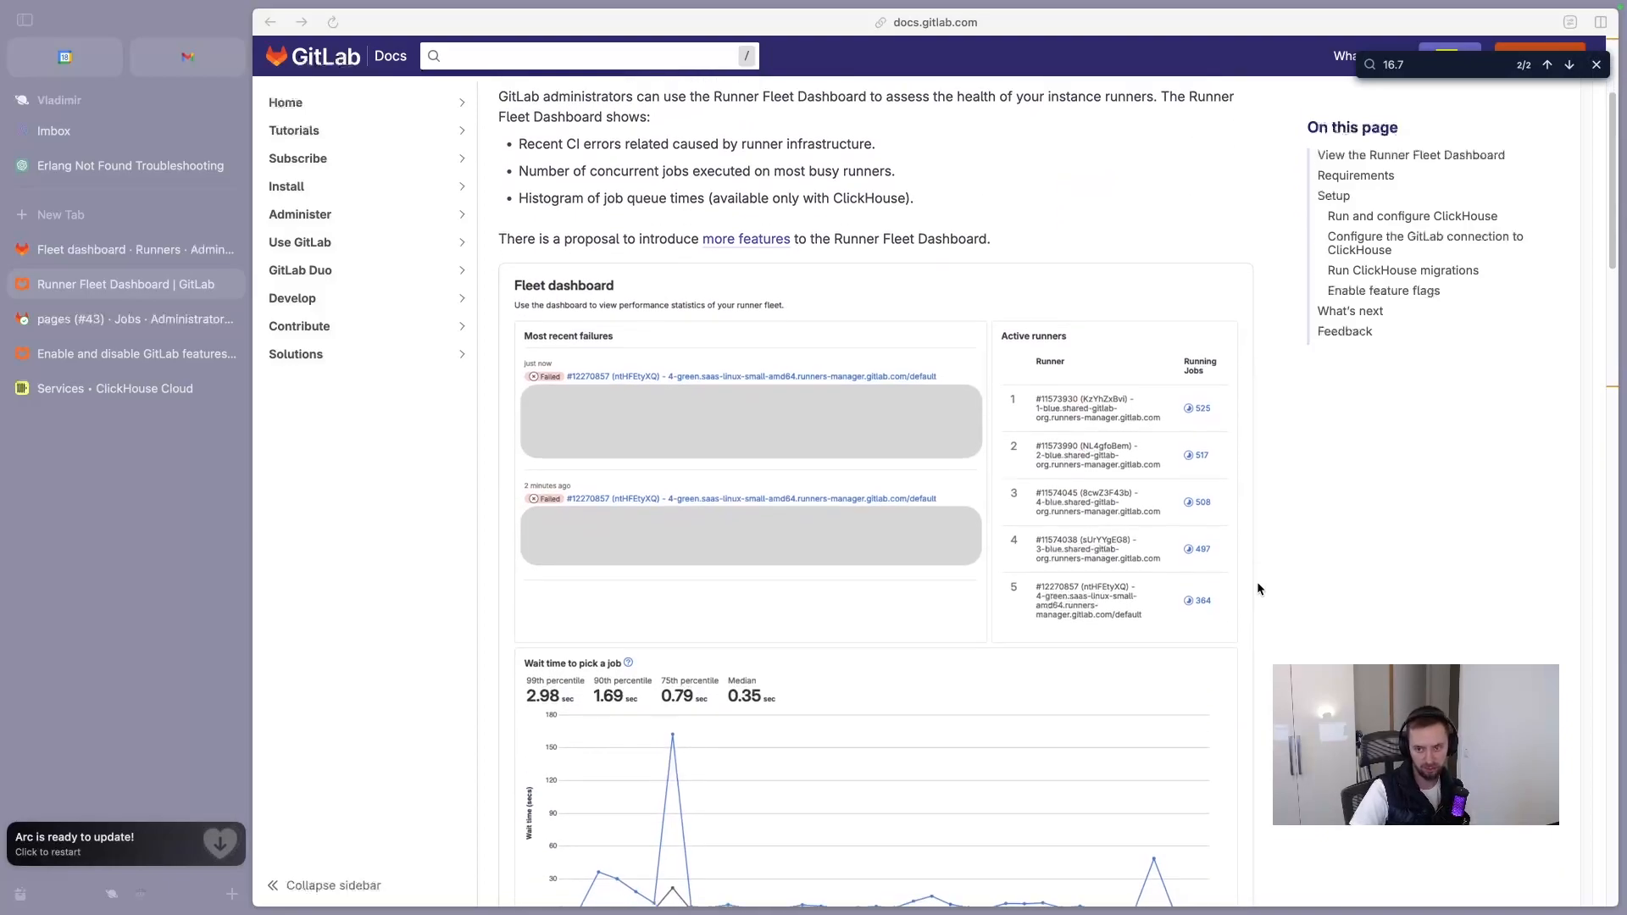
scroll(1245, 587, "down", 1)
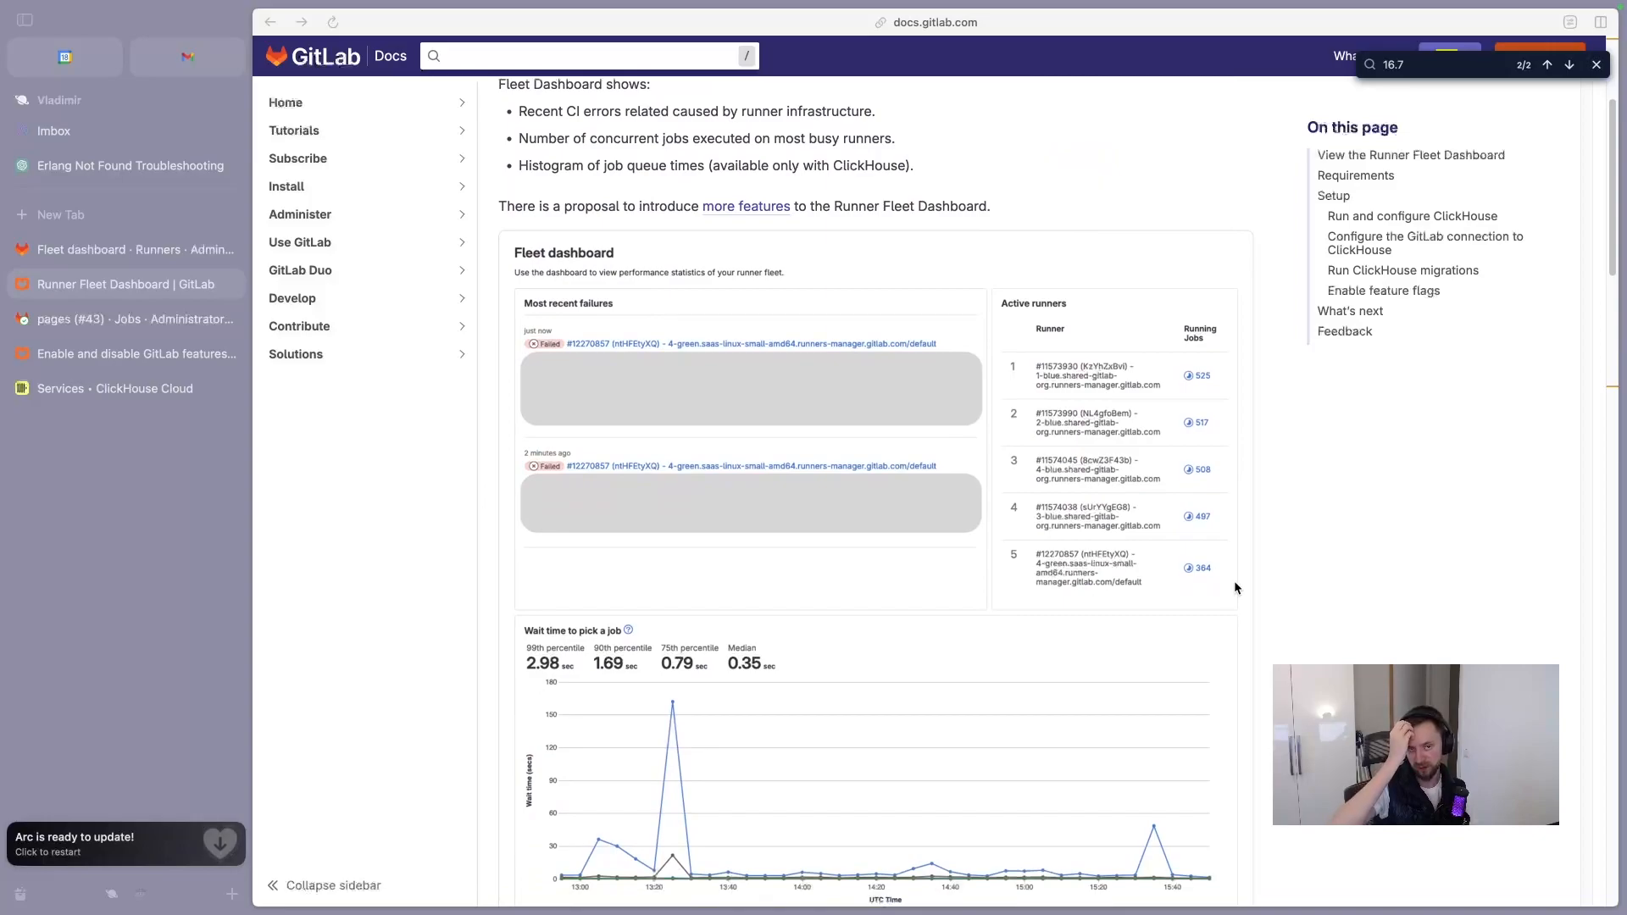
scroll(1204, 627, "down", 10)
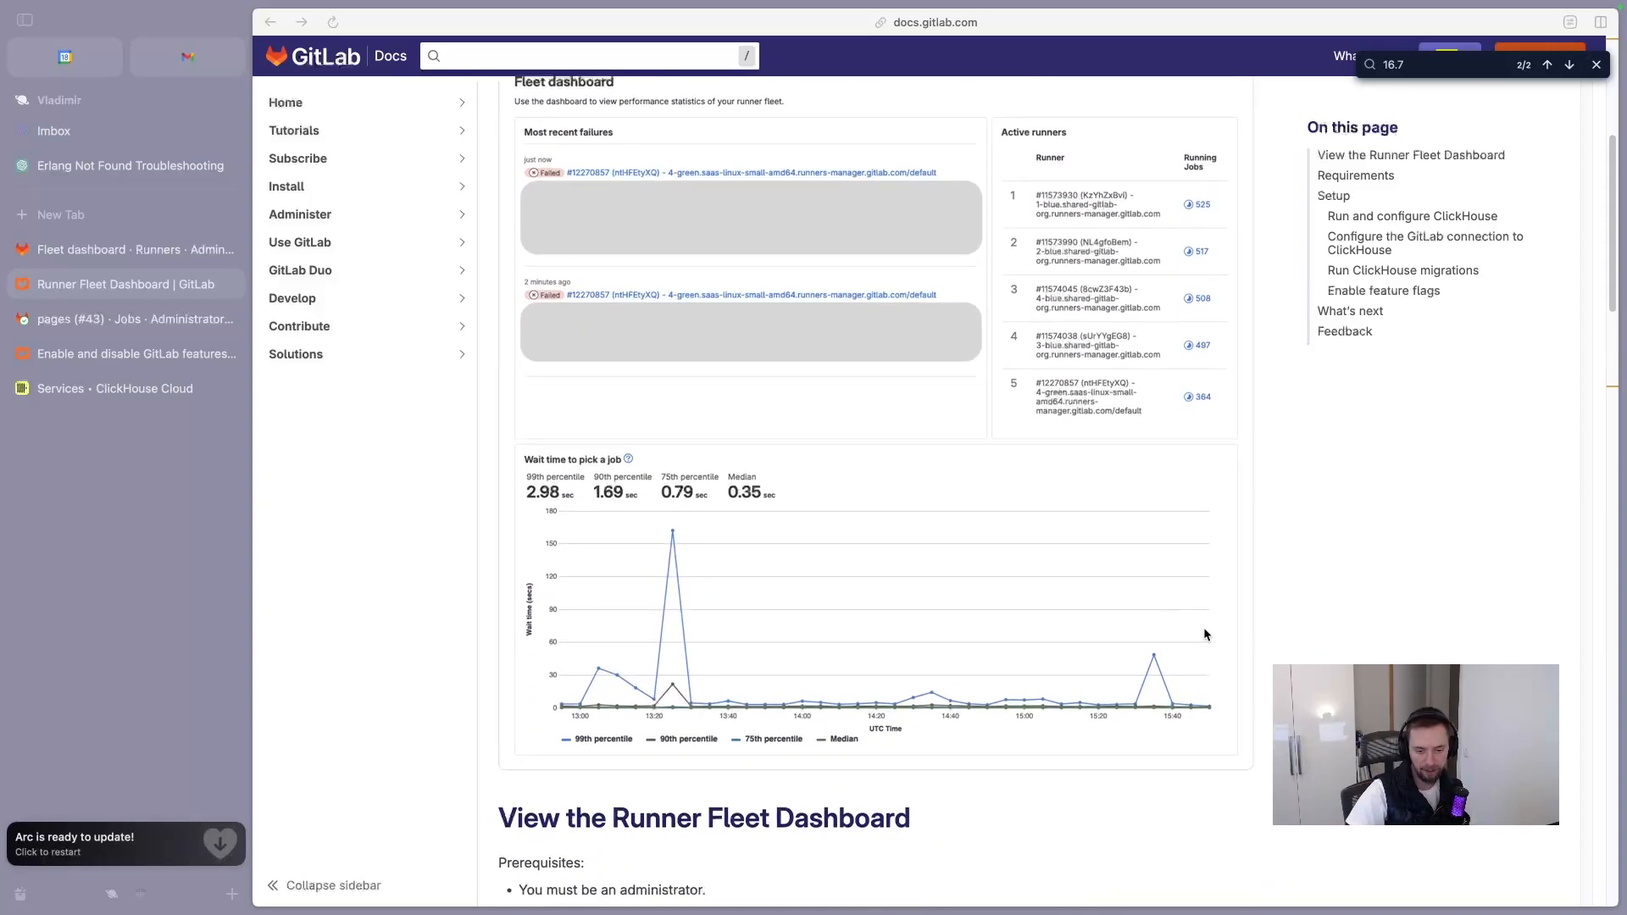
scroll(1204, 633, "down", 10)
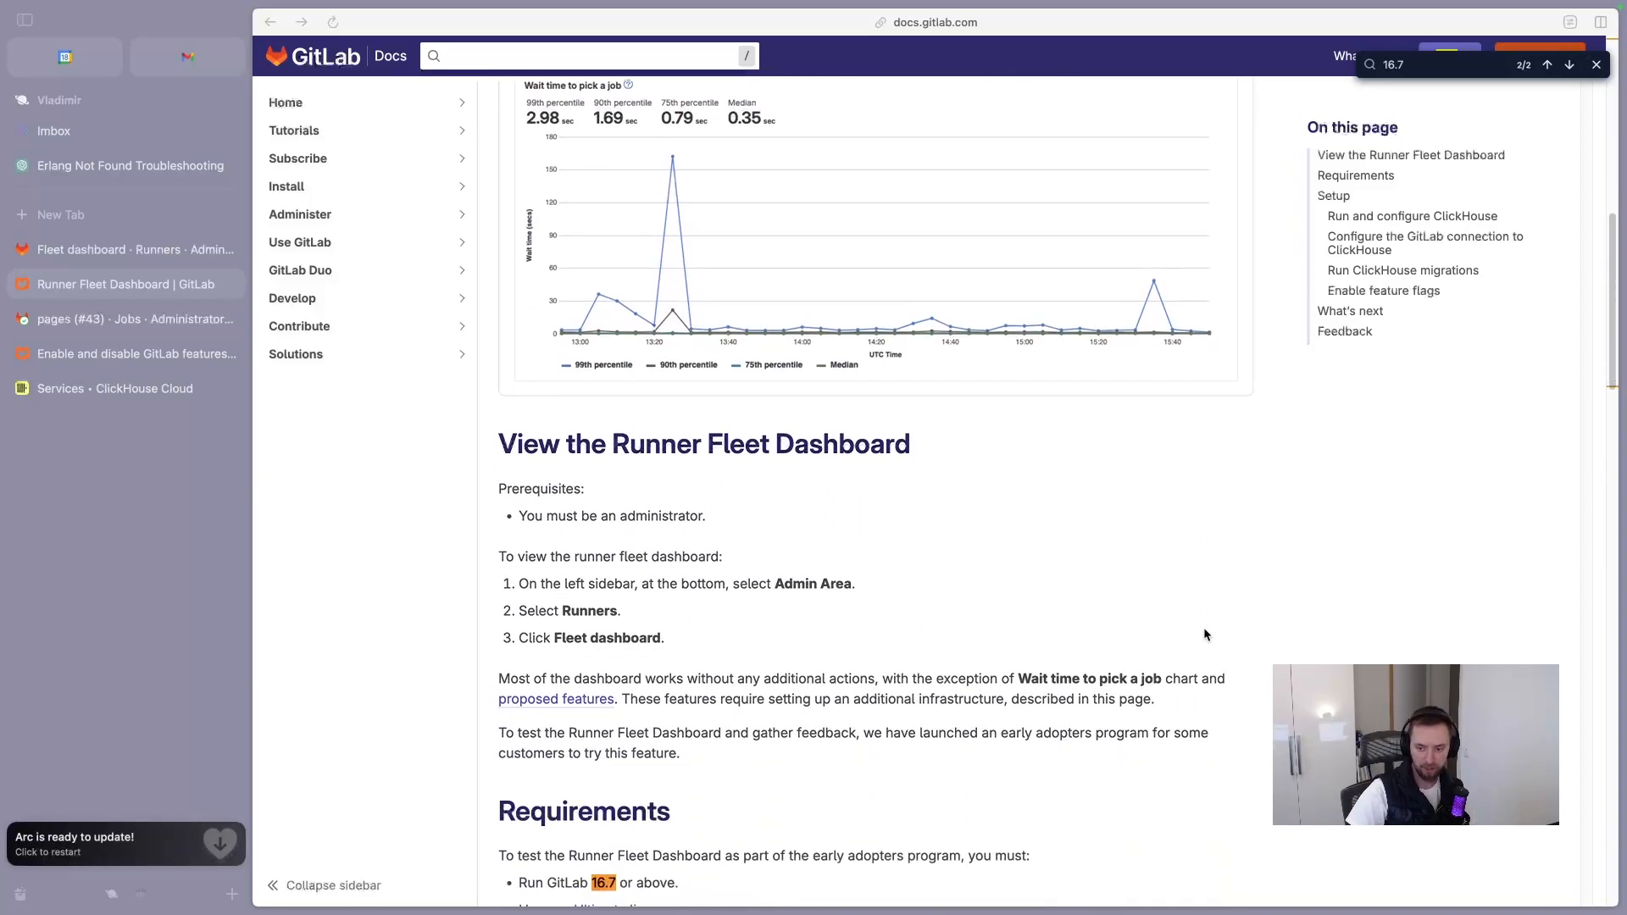
Step: Read the requirements for testing the Runner Fleet Dashboard: GitLab version, license and ClickHouse database
scroll(1205, 633, "down", 1)
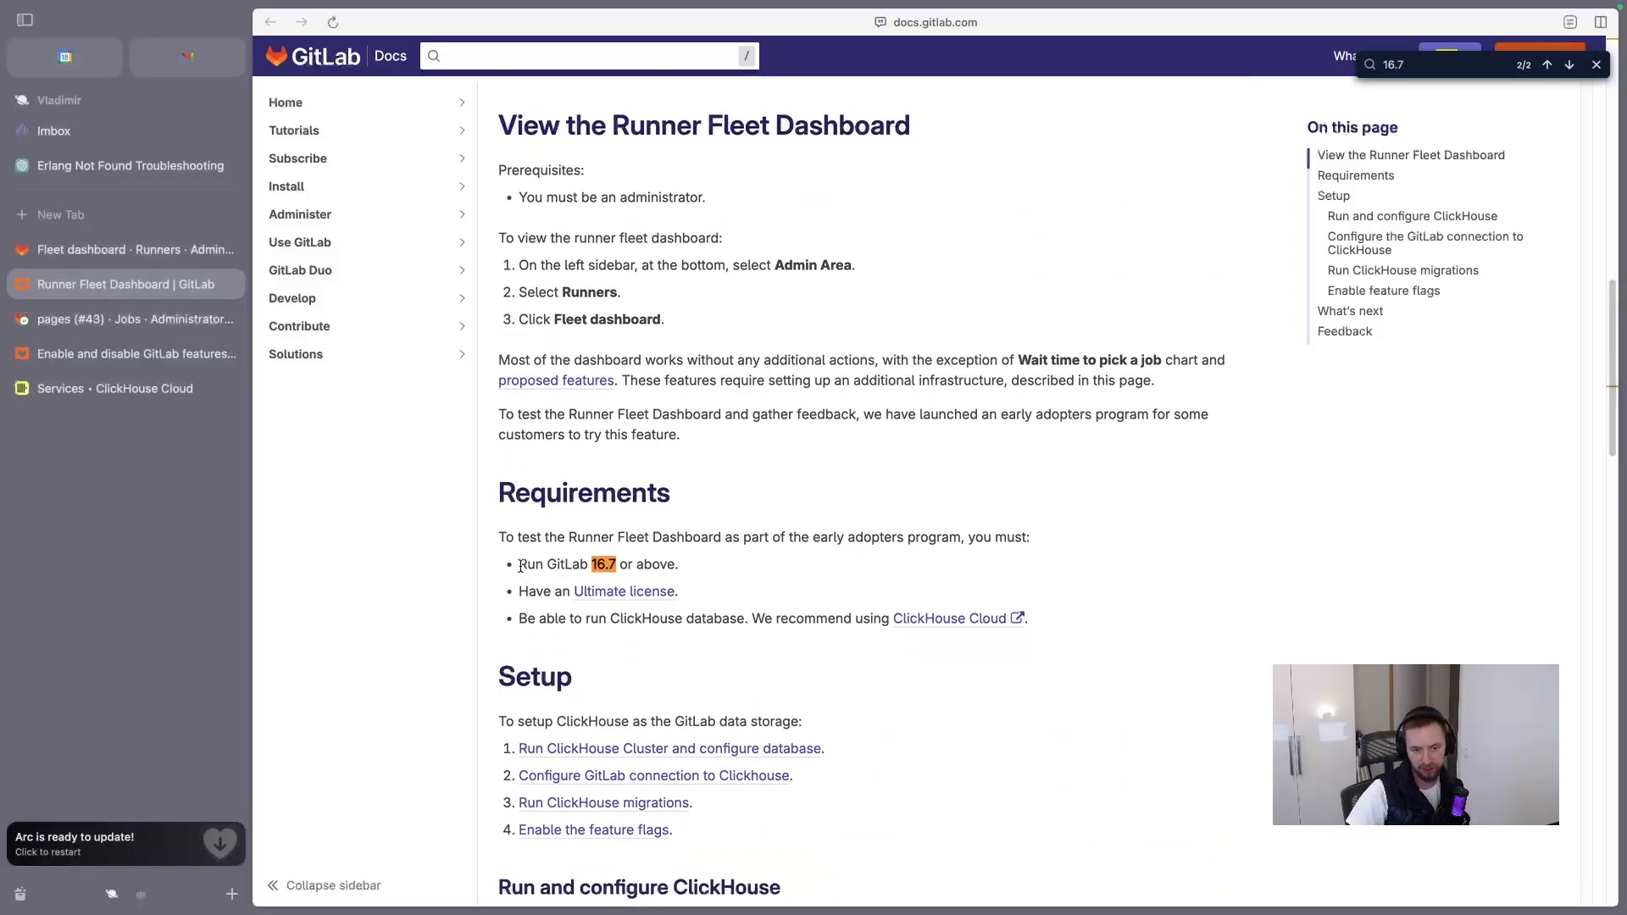
left_click_drag(519, 566, 699, 571)
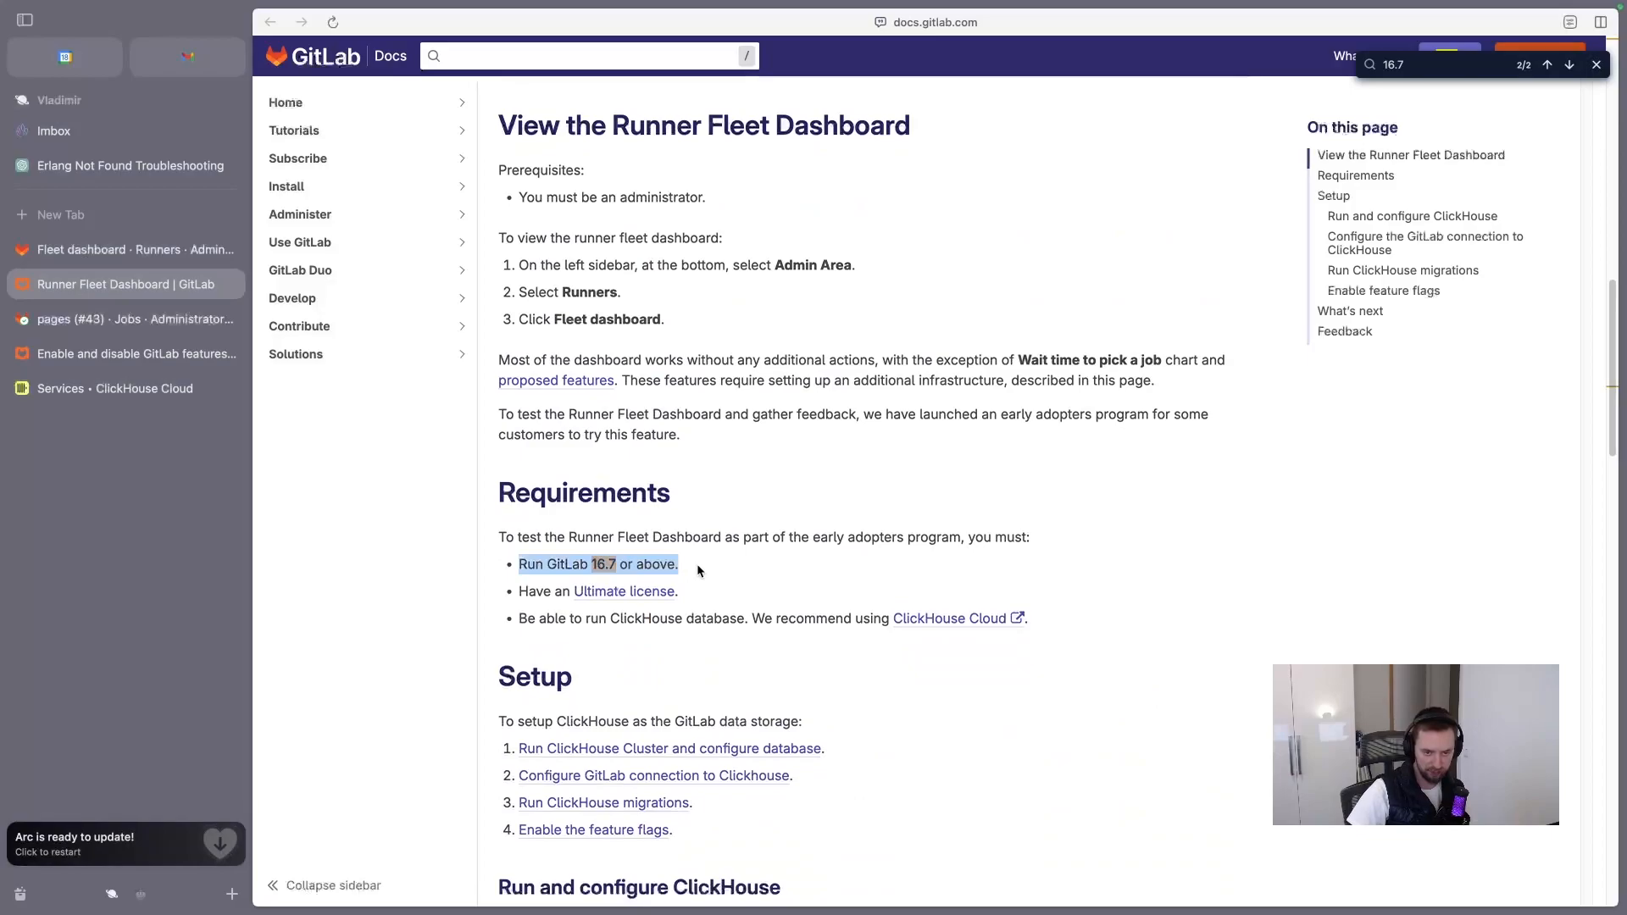
left_click_drag(693, 590, 518, 620)
left_click(791, 617)
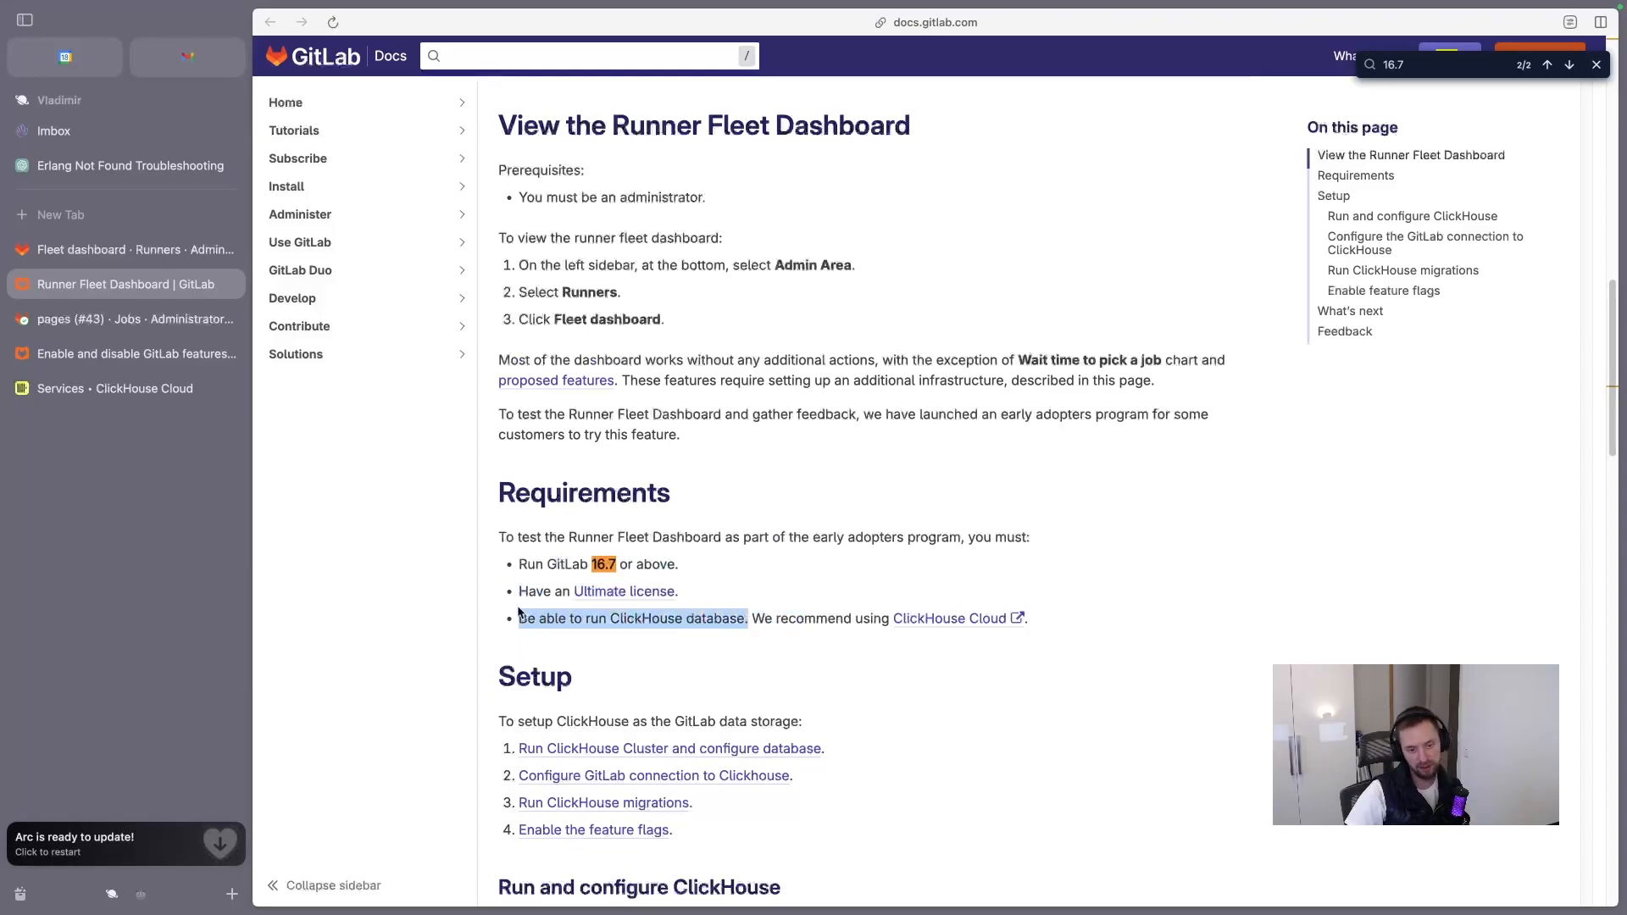
left_click(763, 628)
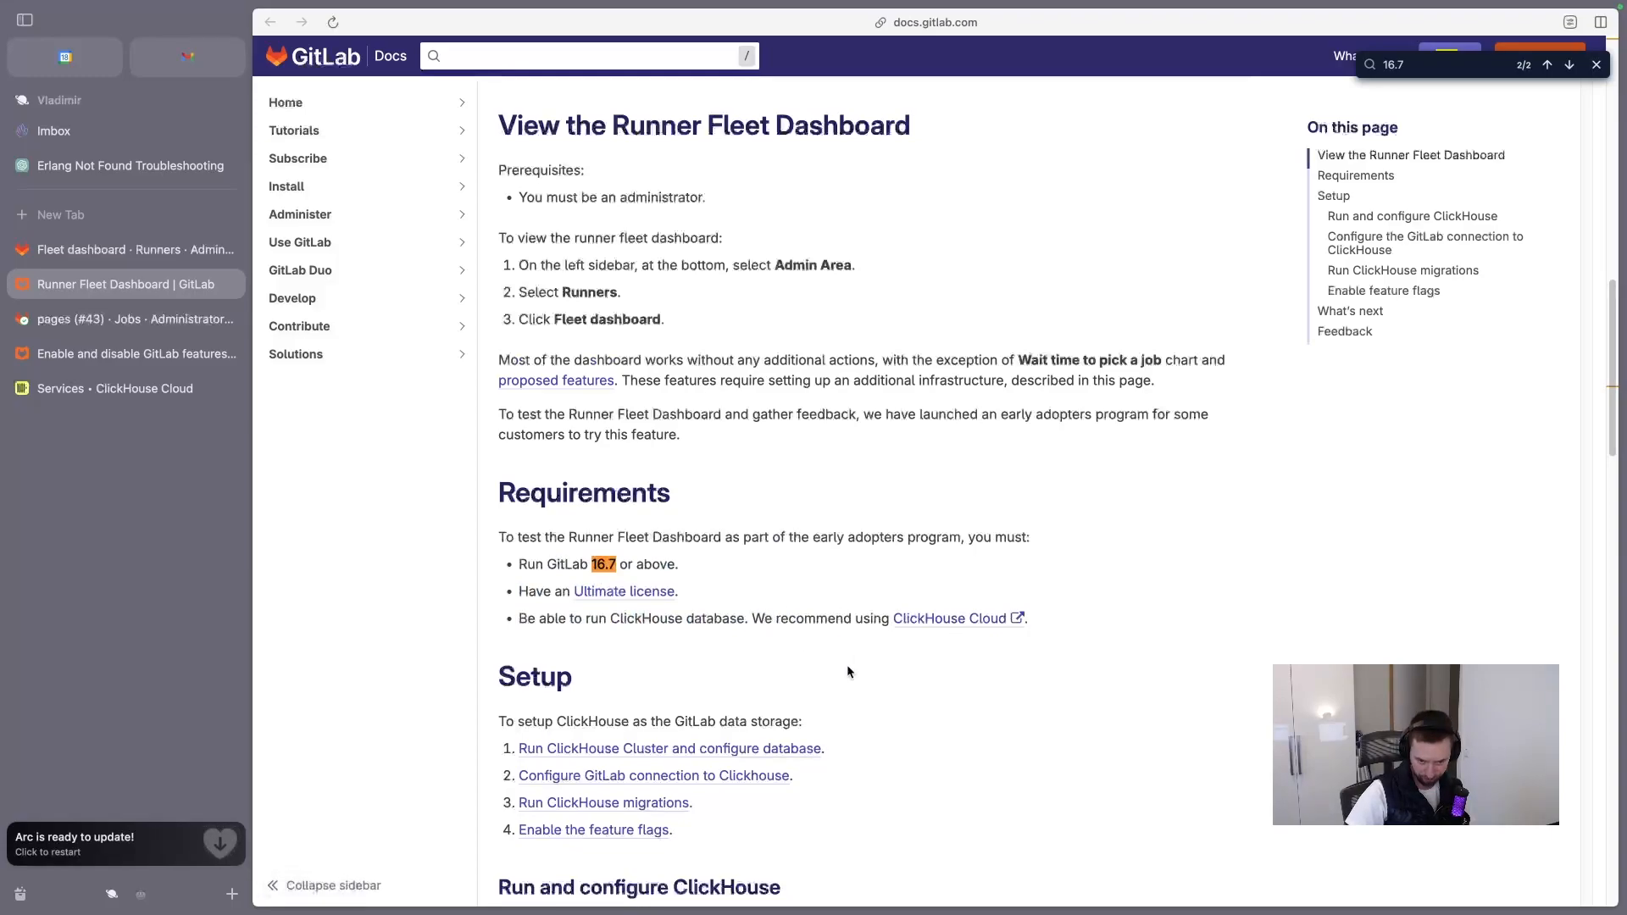
Step: Read the list of setup steps for using ClickHouse as GitLab data storage and the section on running ClickHouse
left_click_drag(715, 830, 503, 752)
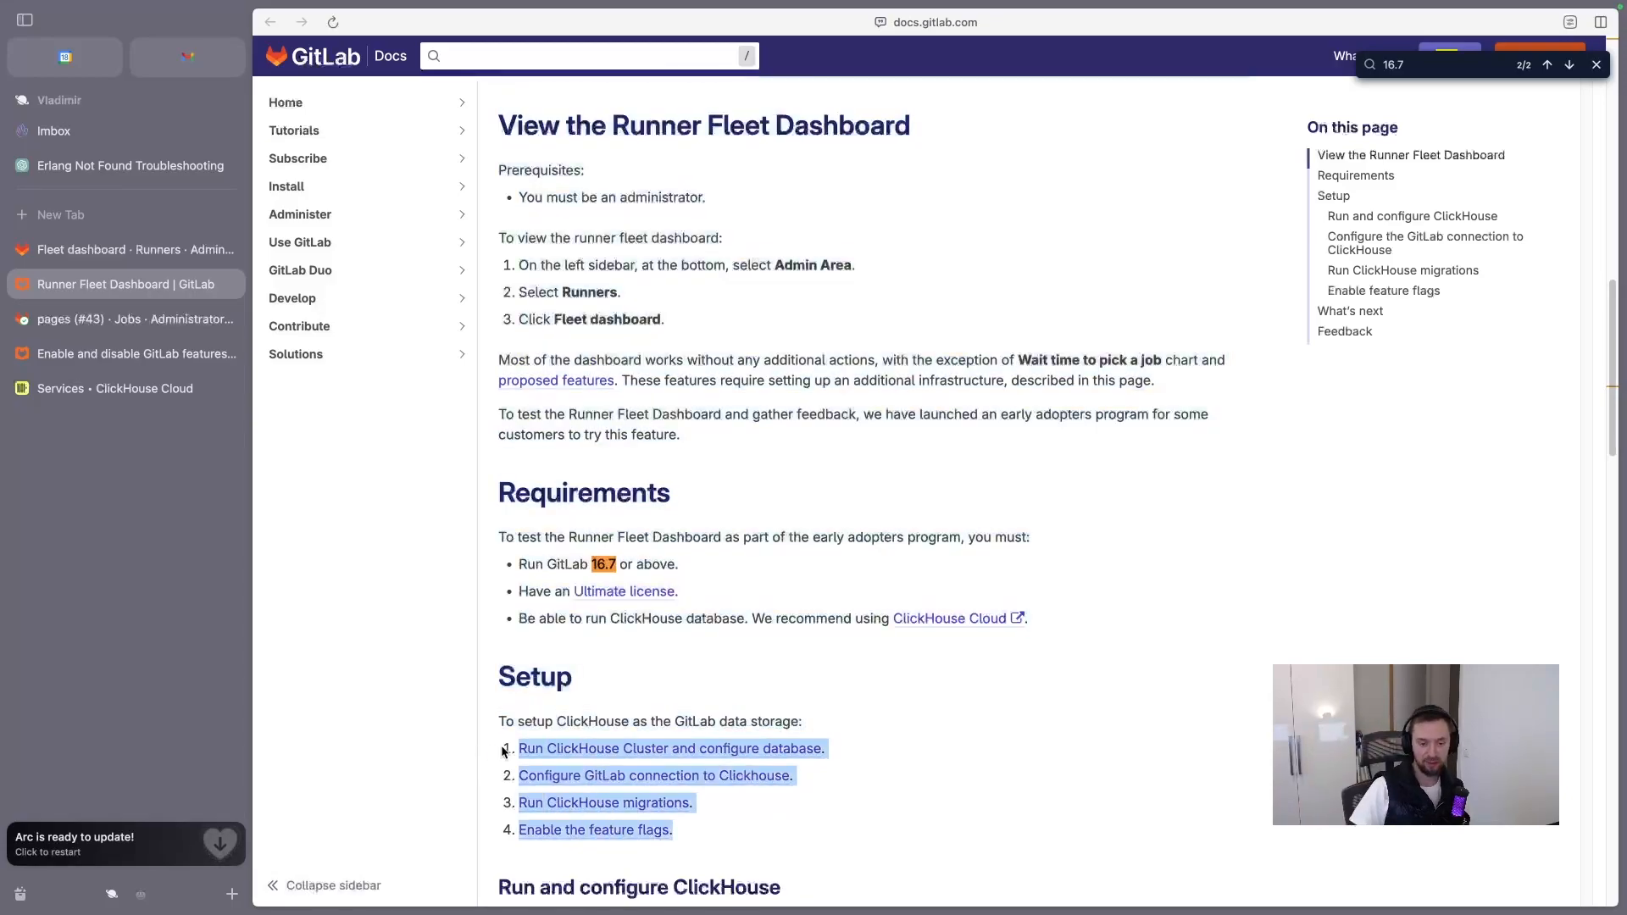
left_click_drag(865, 734, 637, 749)
left_click_drag(799, 776, 517, 776)
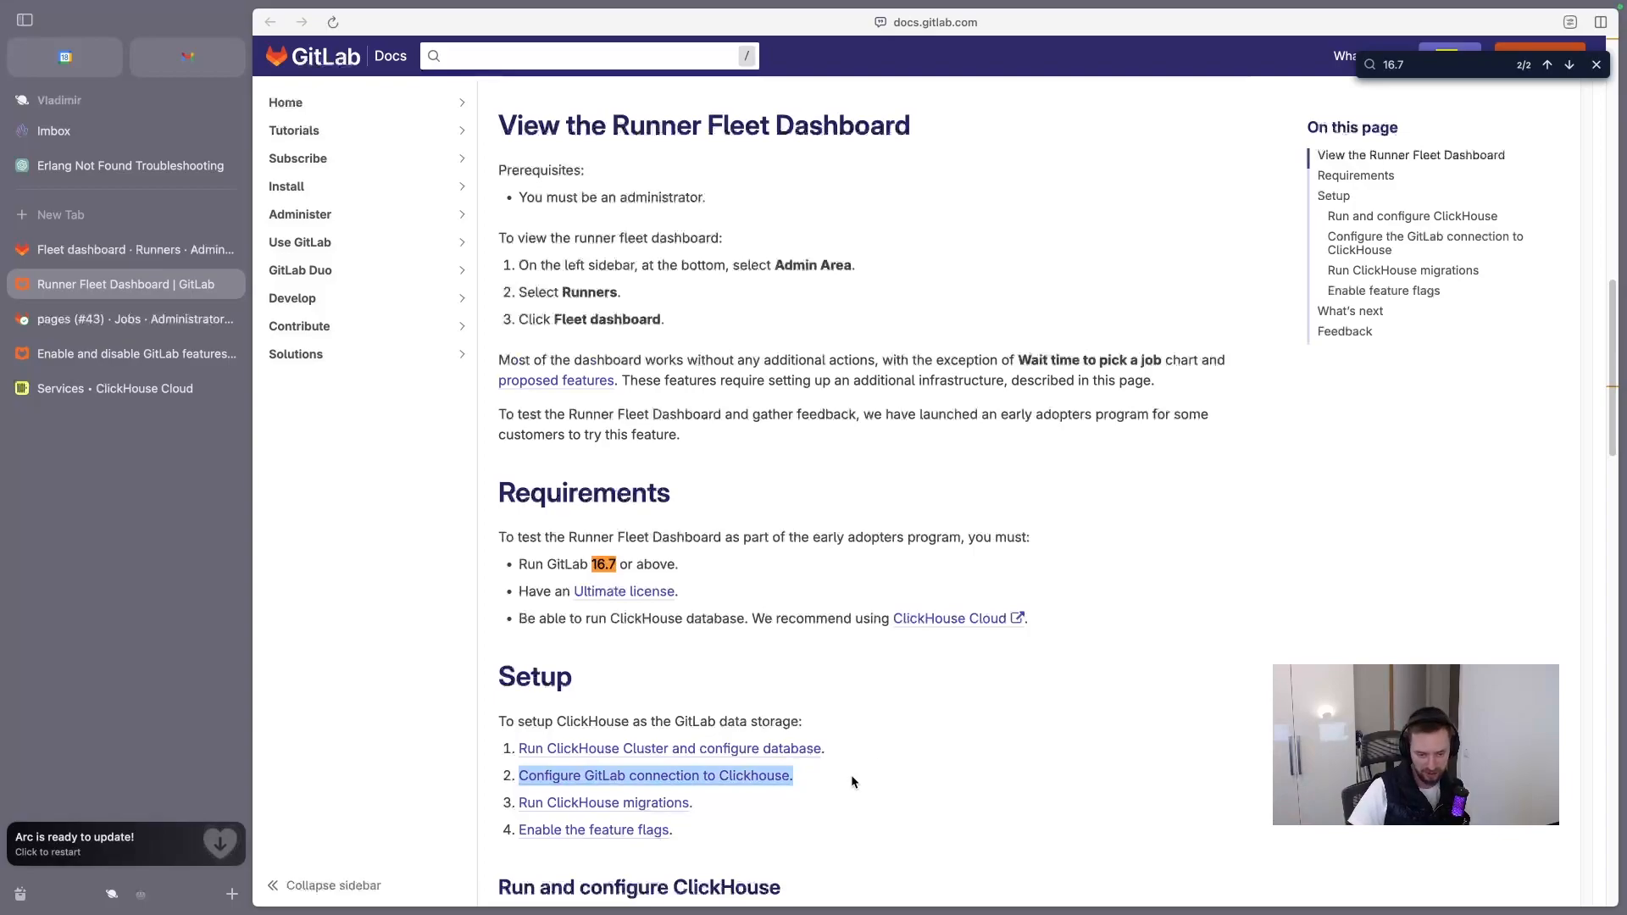
left_click_drag(738, 794, 477, 808)
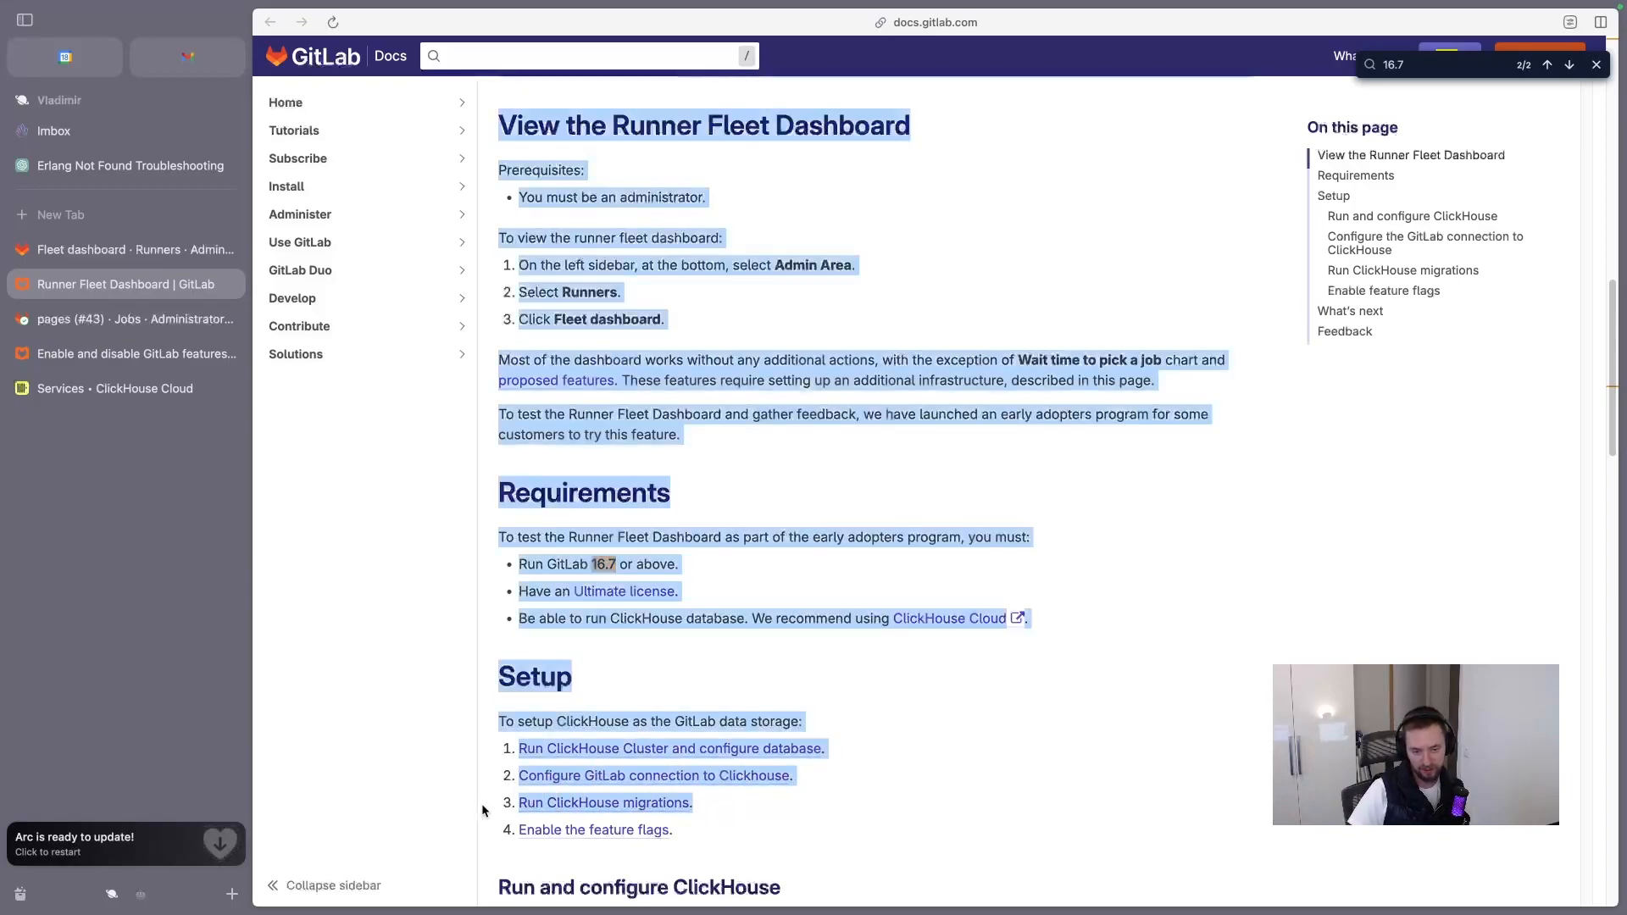
left_click(742, 812)
left_click_drag(742, 817, 492, 836)
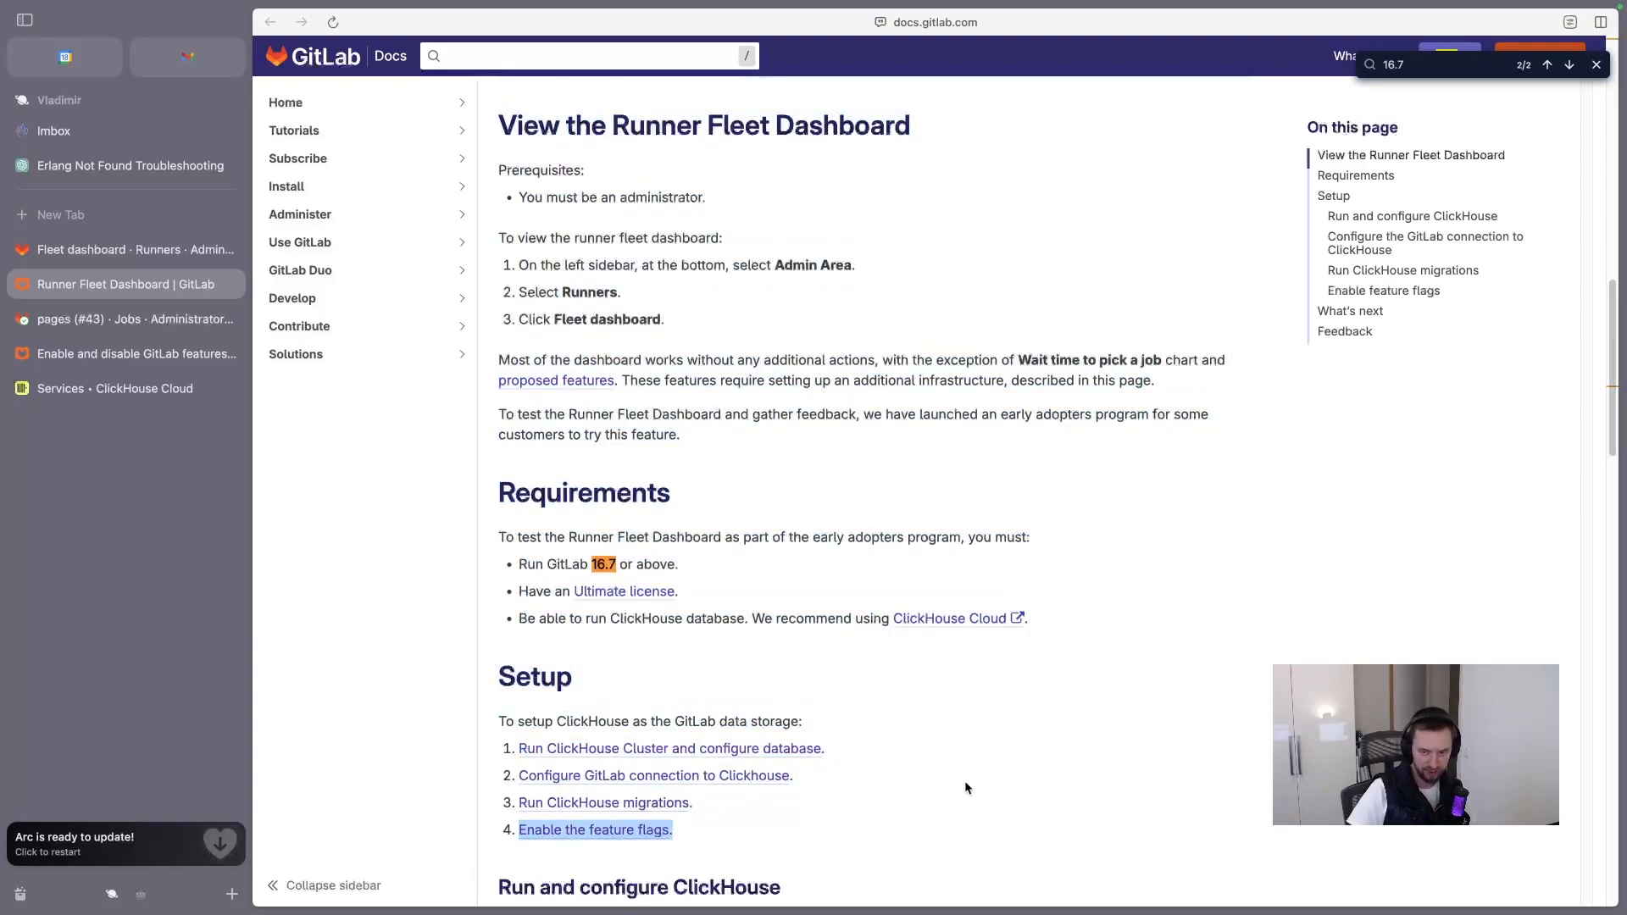
left_click_drag(778, 831, 563, 835)
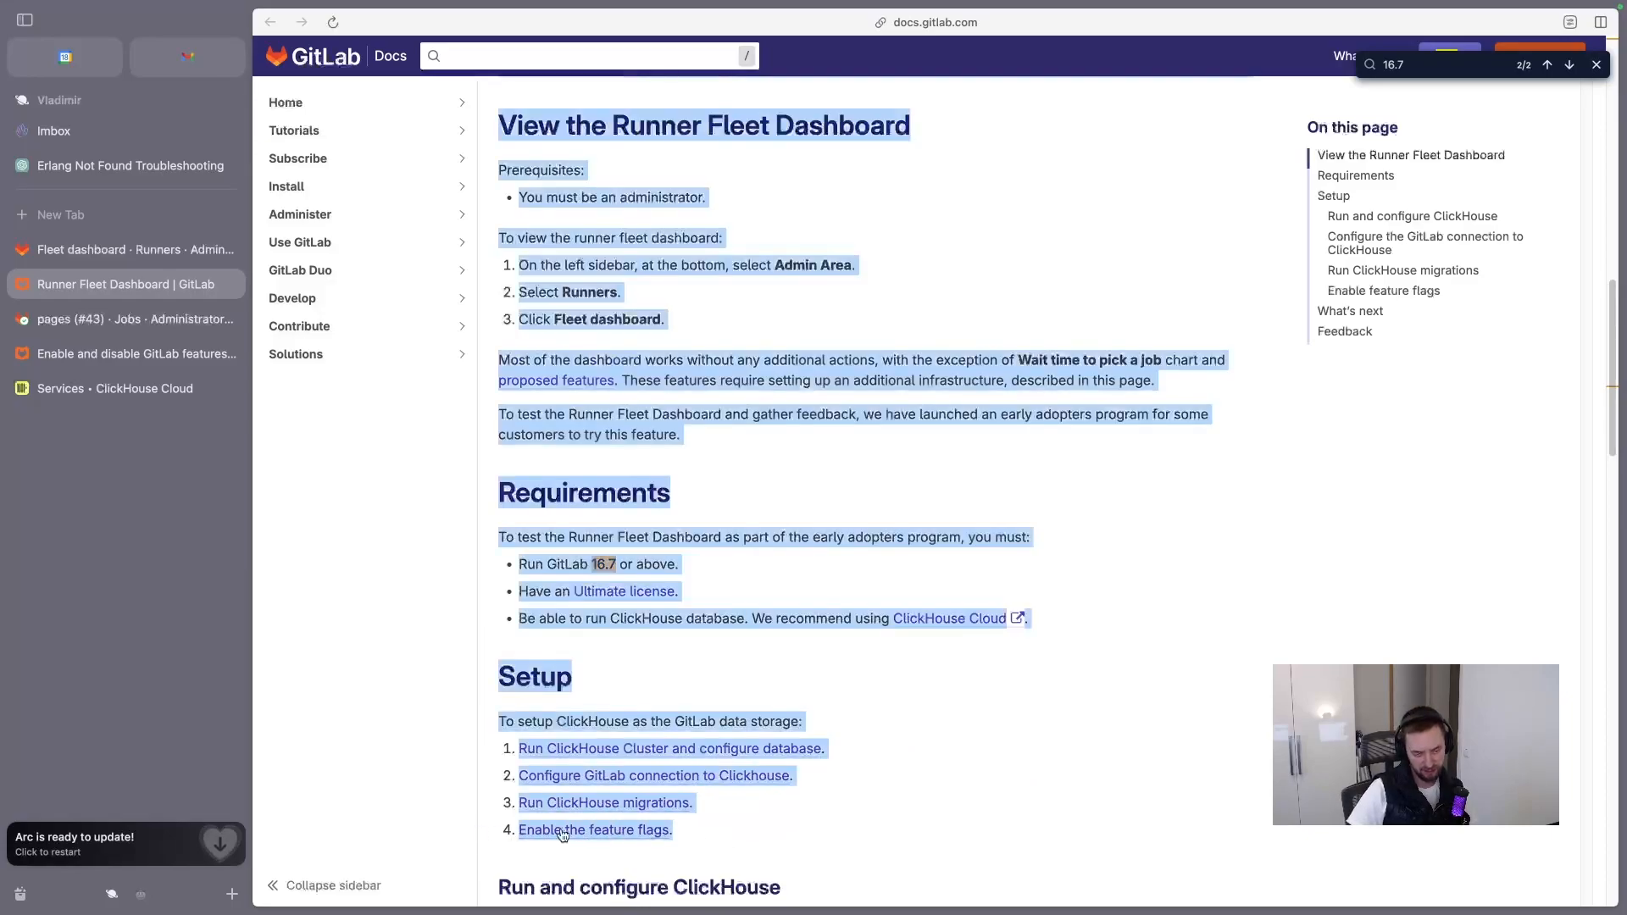
left_click(739, 834)
scroll(963, 827, "down", 3)
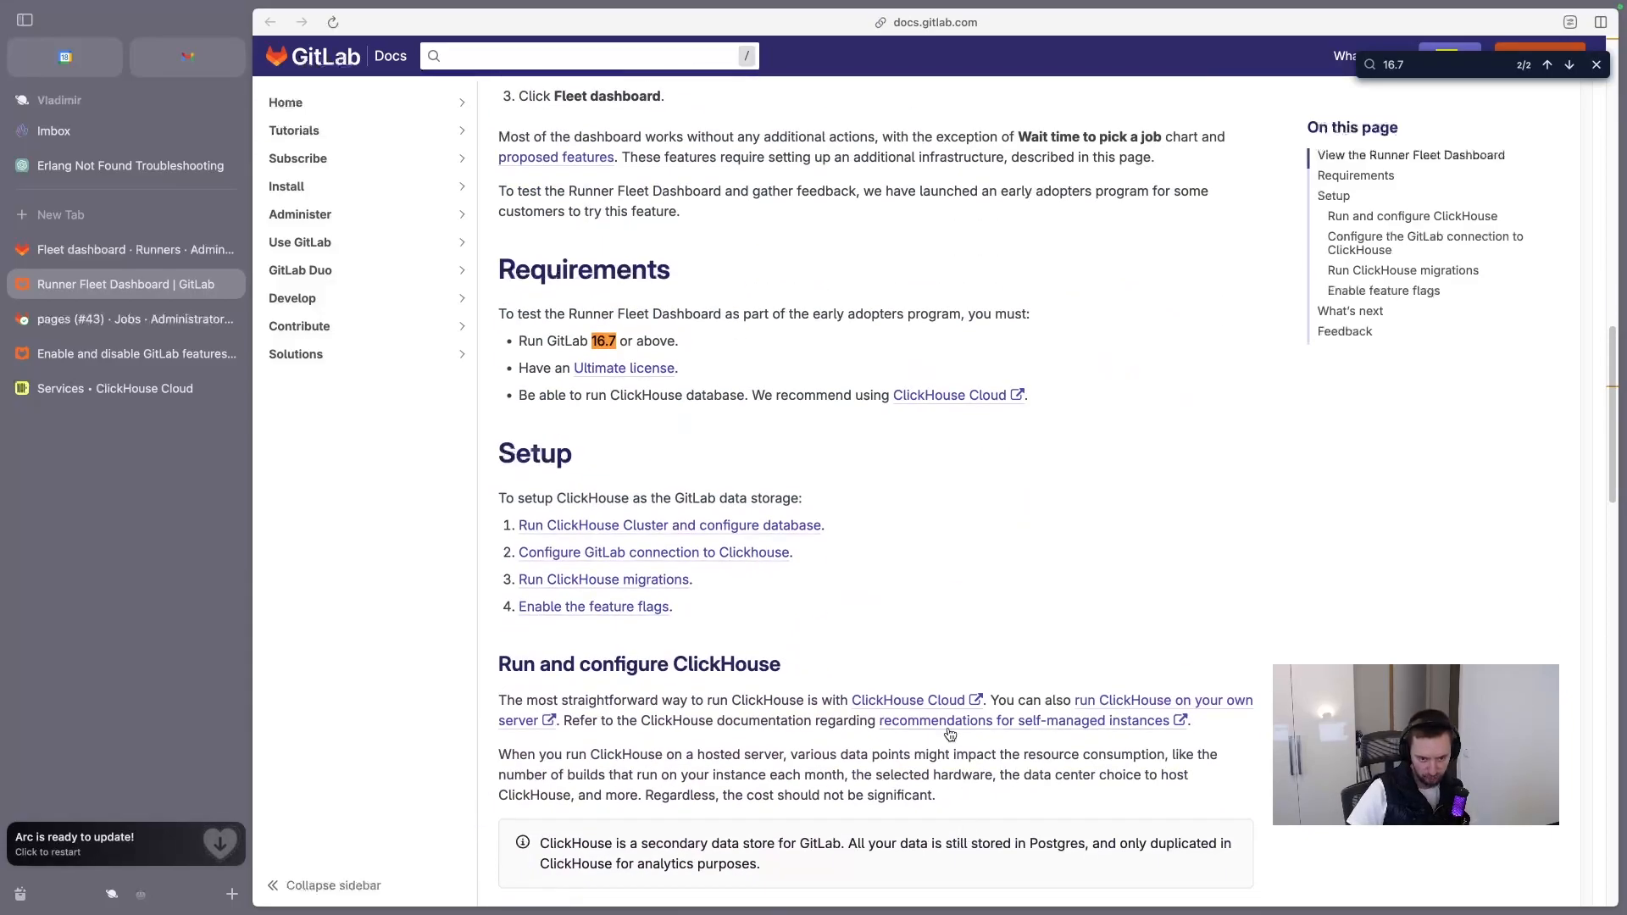
scroll(837, 644, "down", 1)
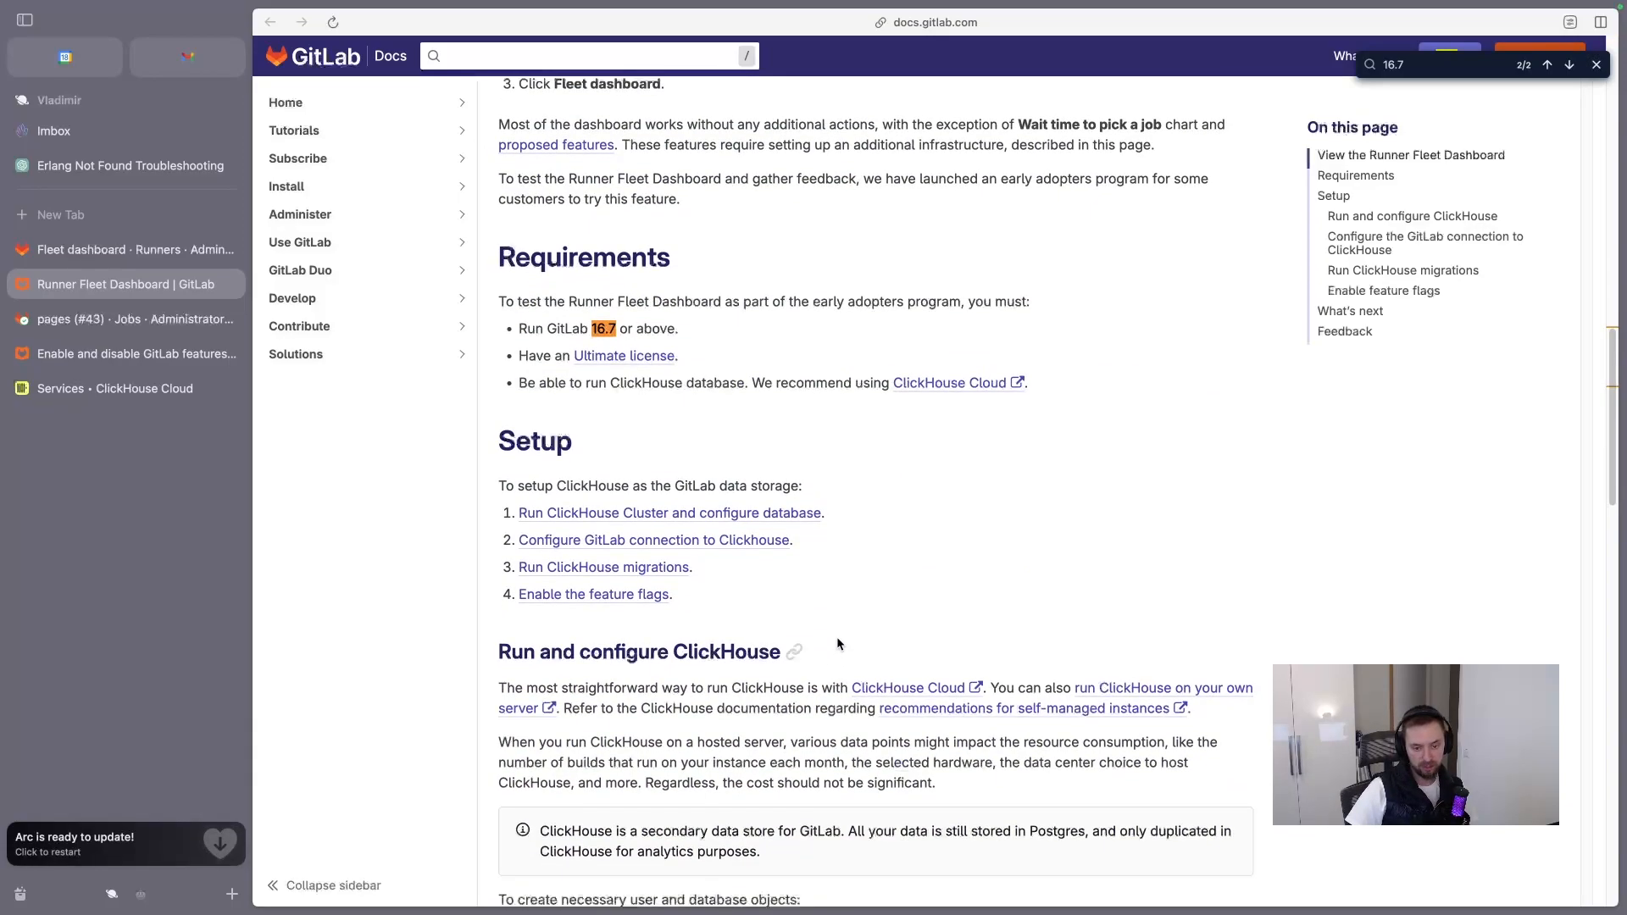
Step: Switch to ClickHouse Cloud and set up a new service named gitlab-cluster with the Development purpose
left_click(148, 390)
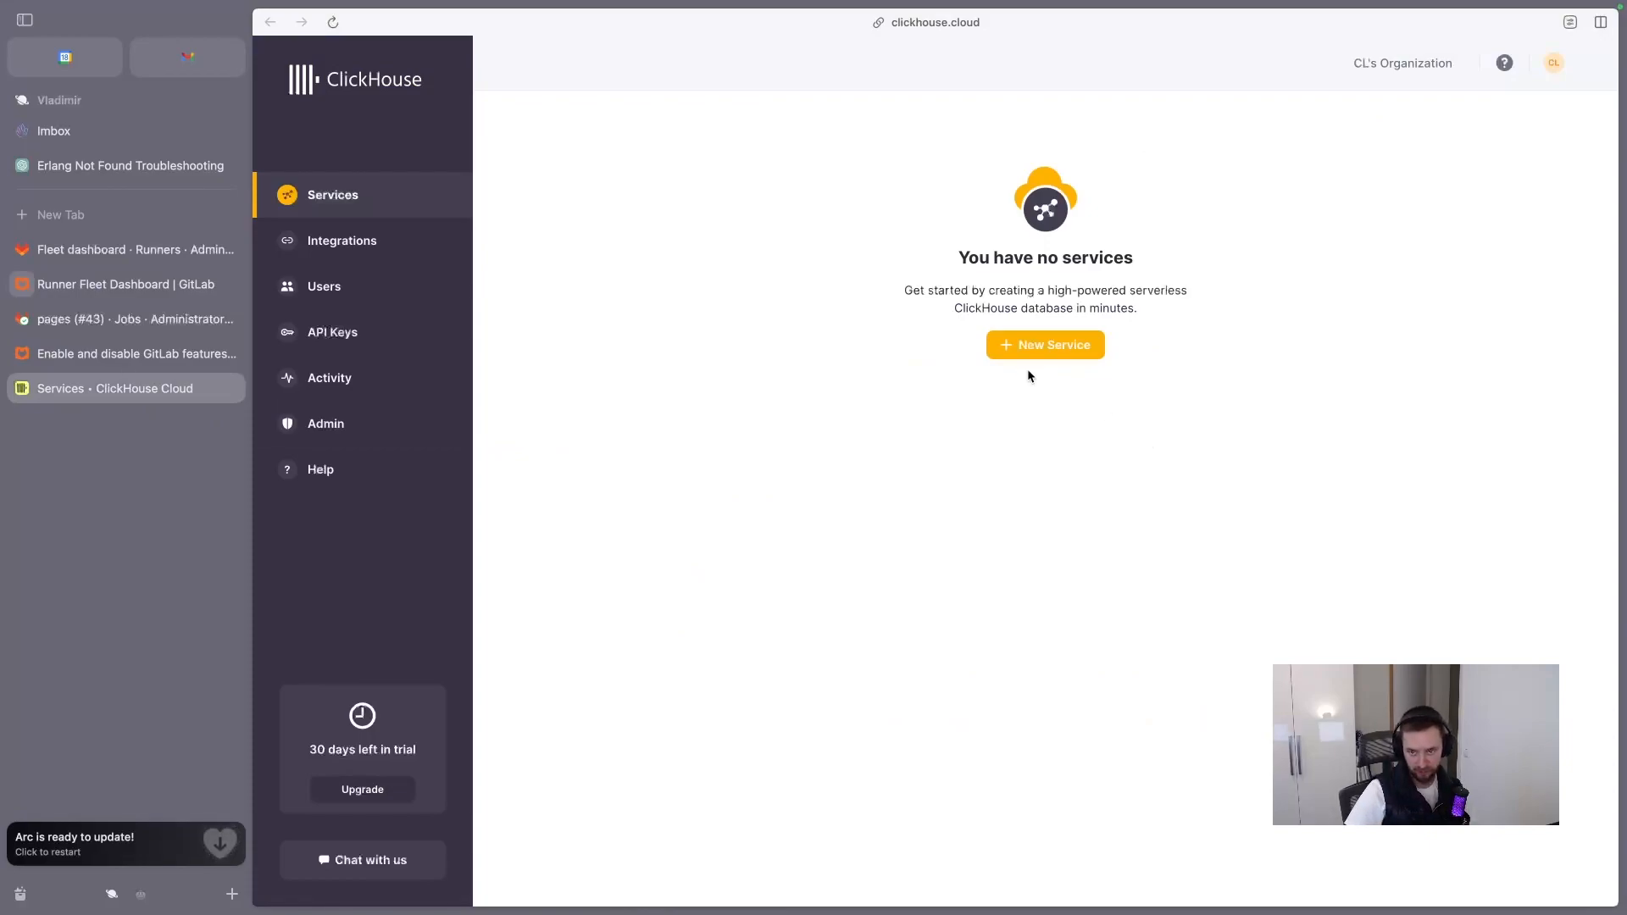
left_click(1027, 346)
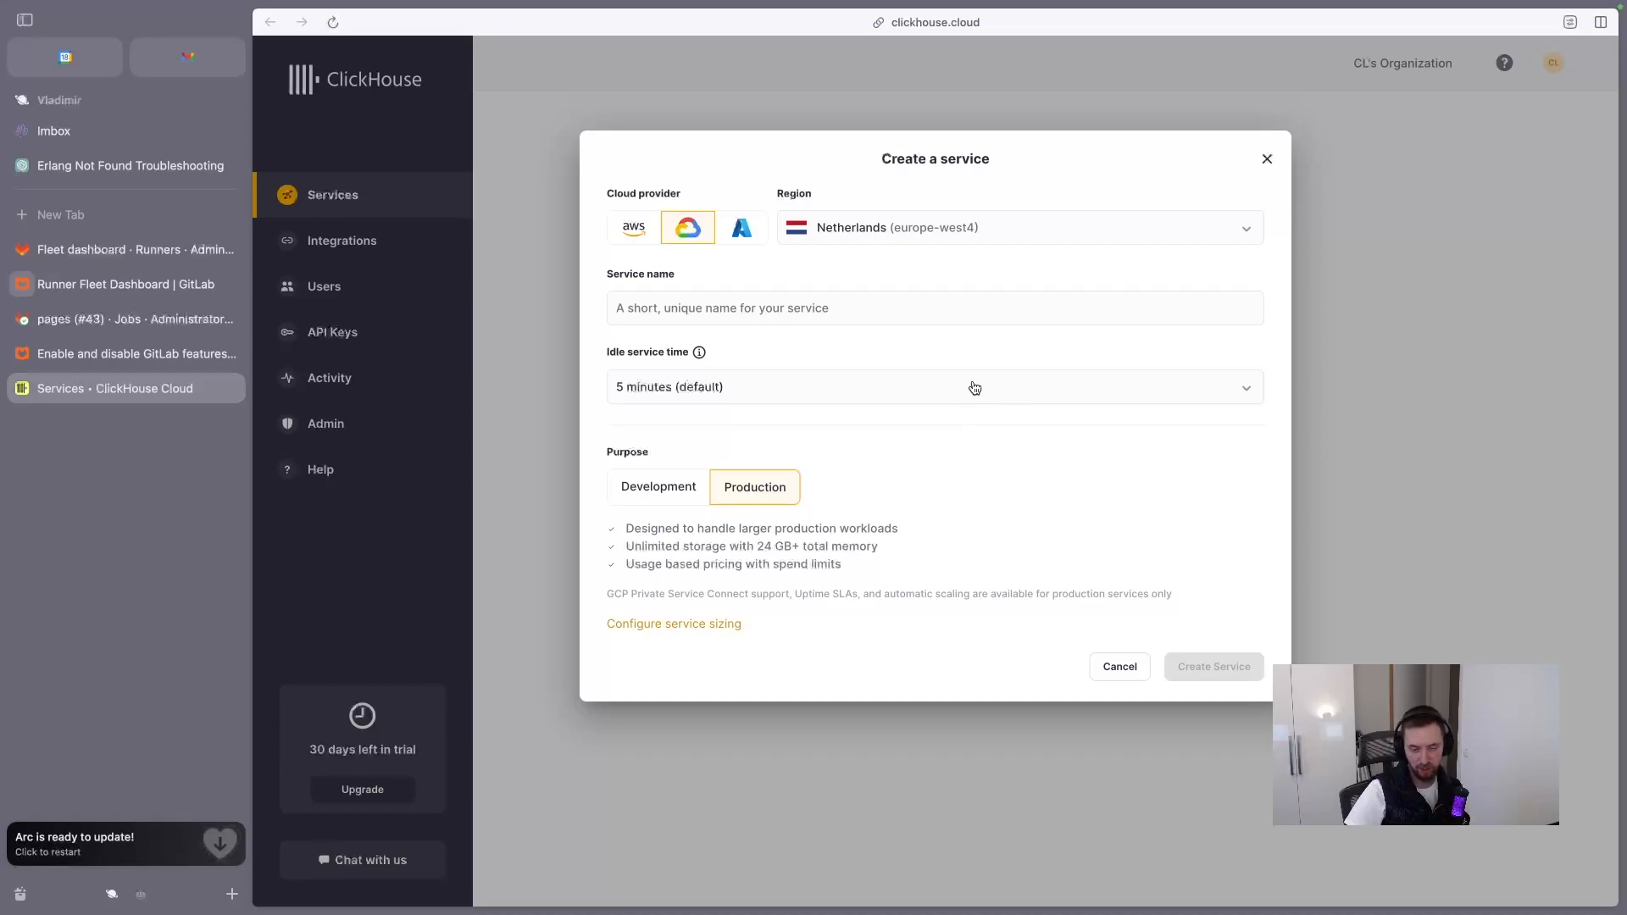
left_click(656, 486)
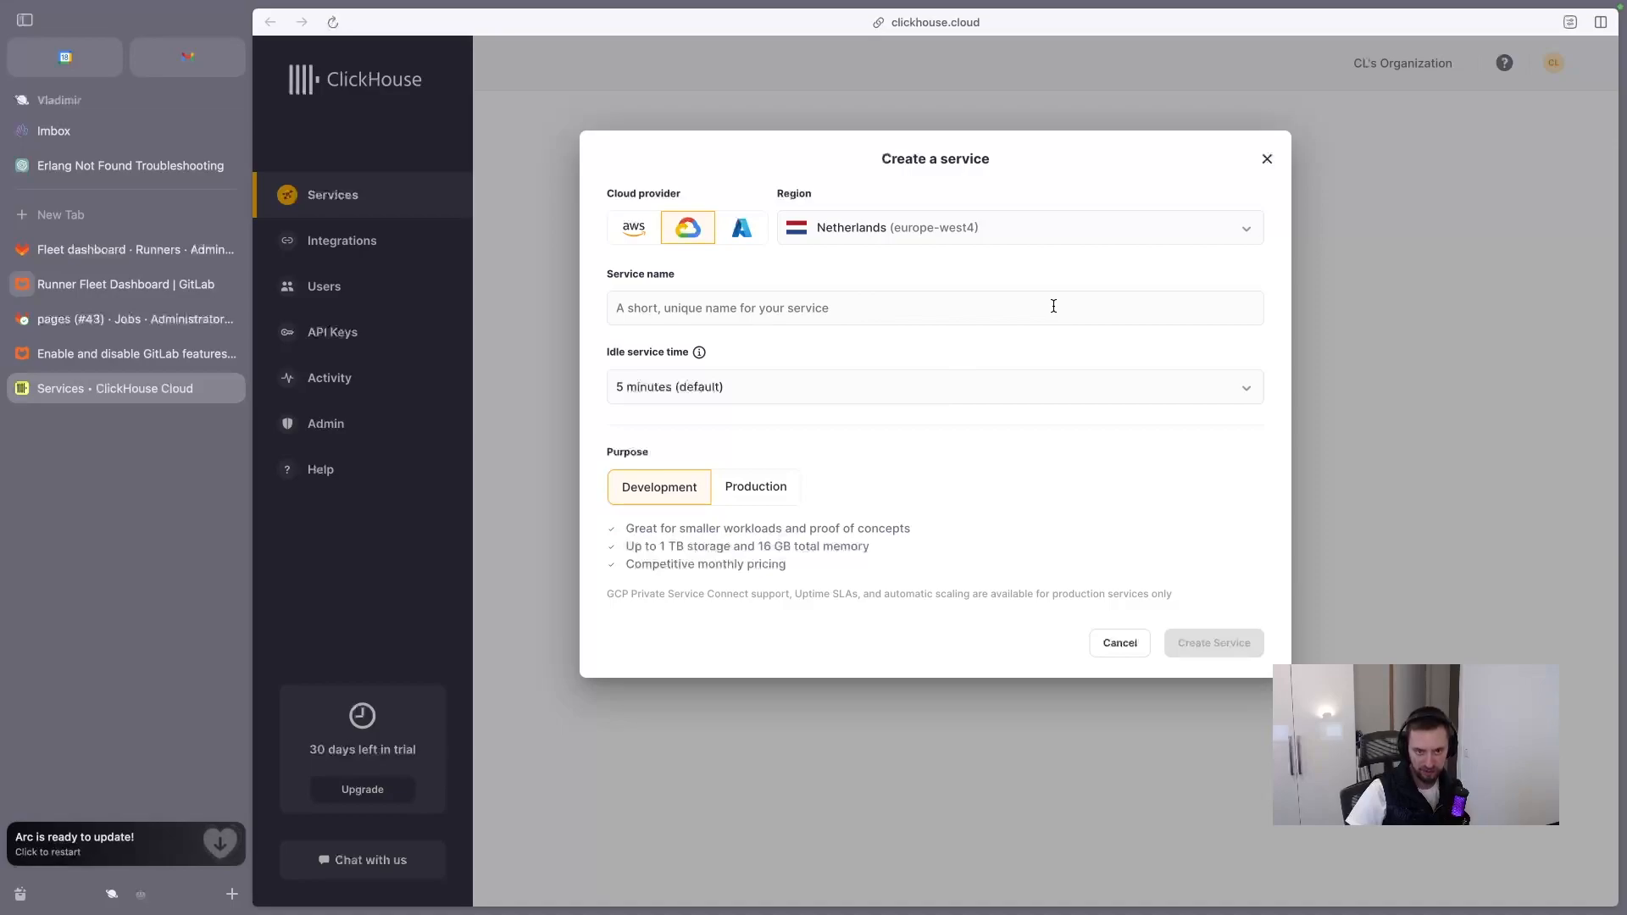
left_click(996, 319)
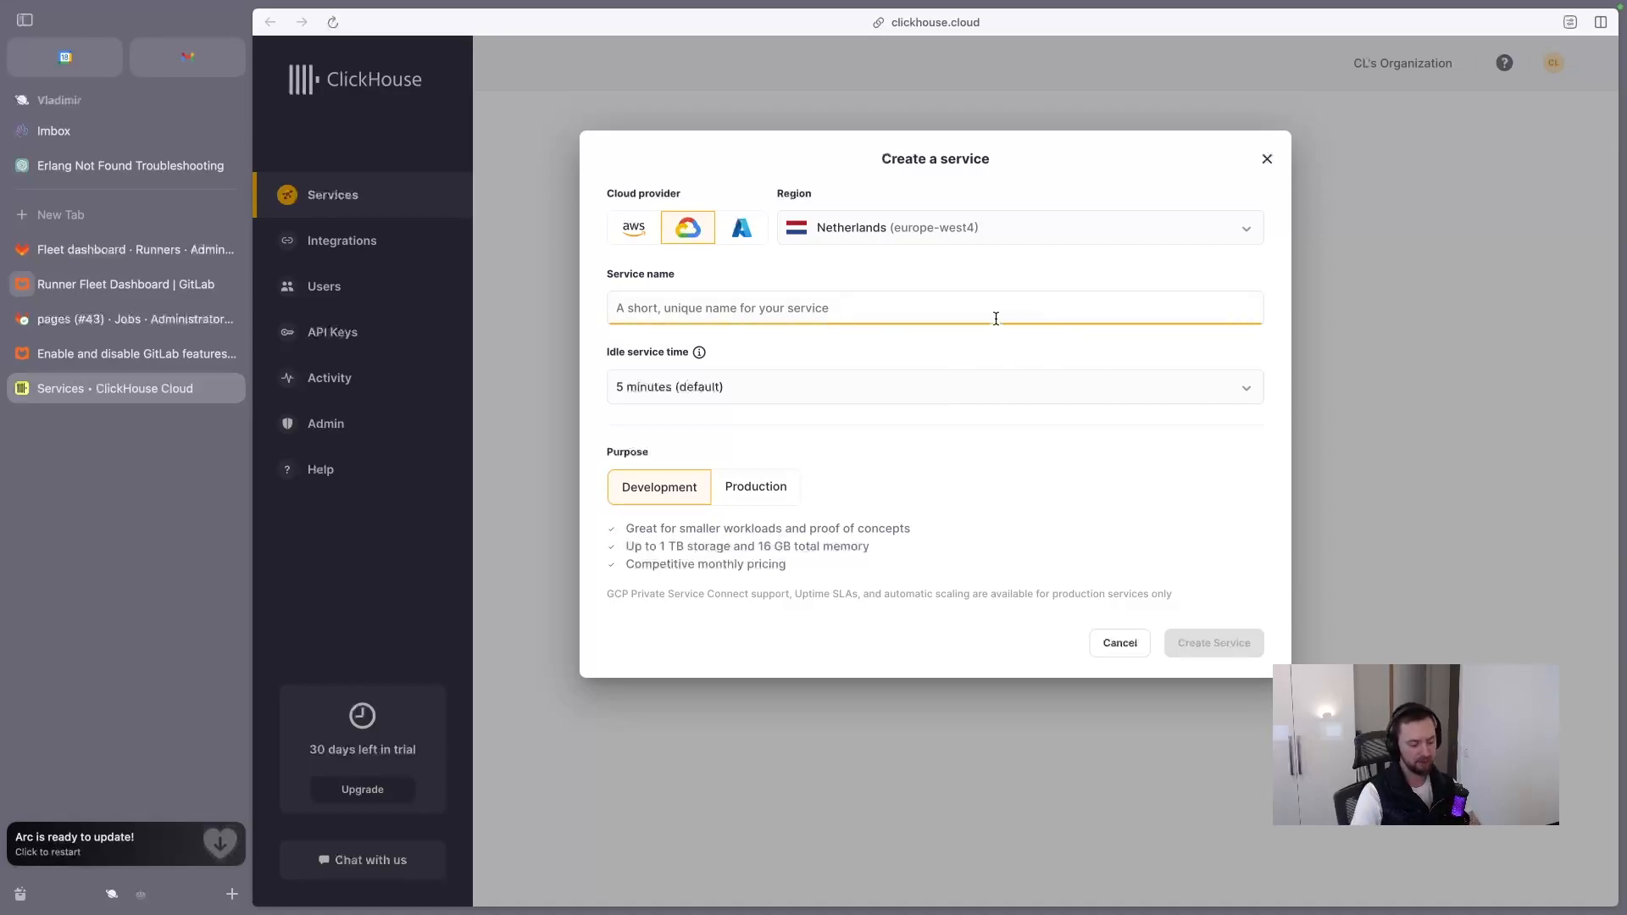
type("gitlab-")
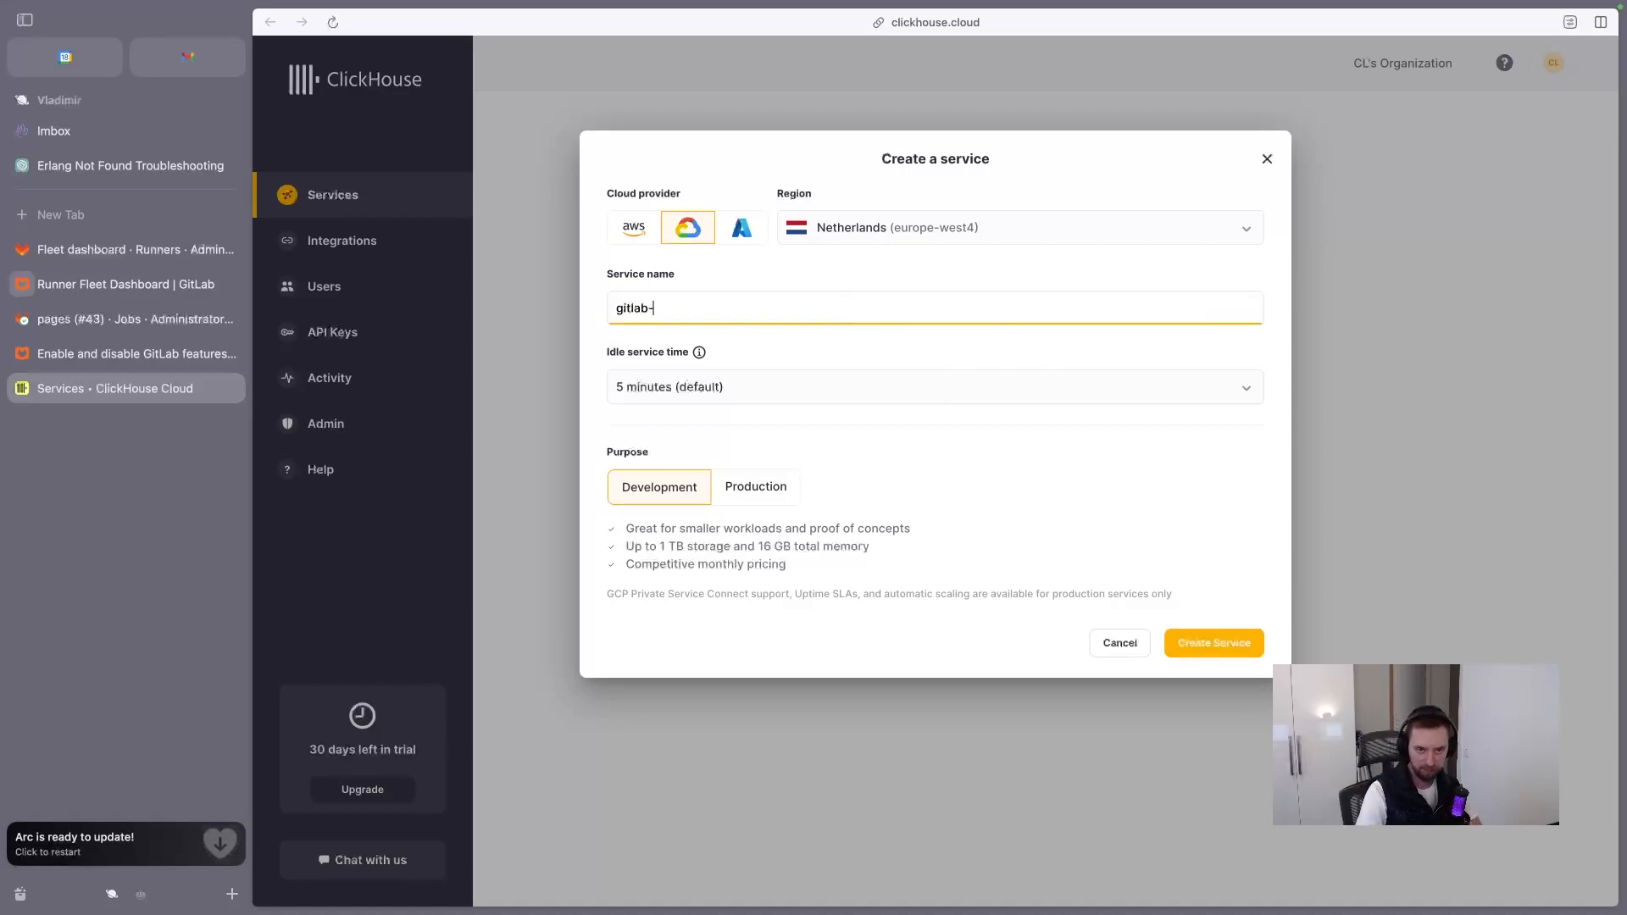
type("cluster")
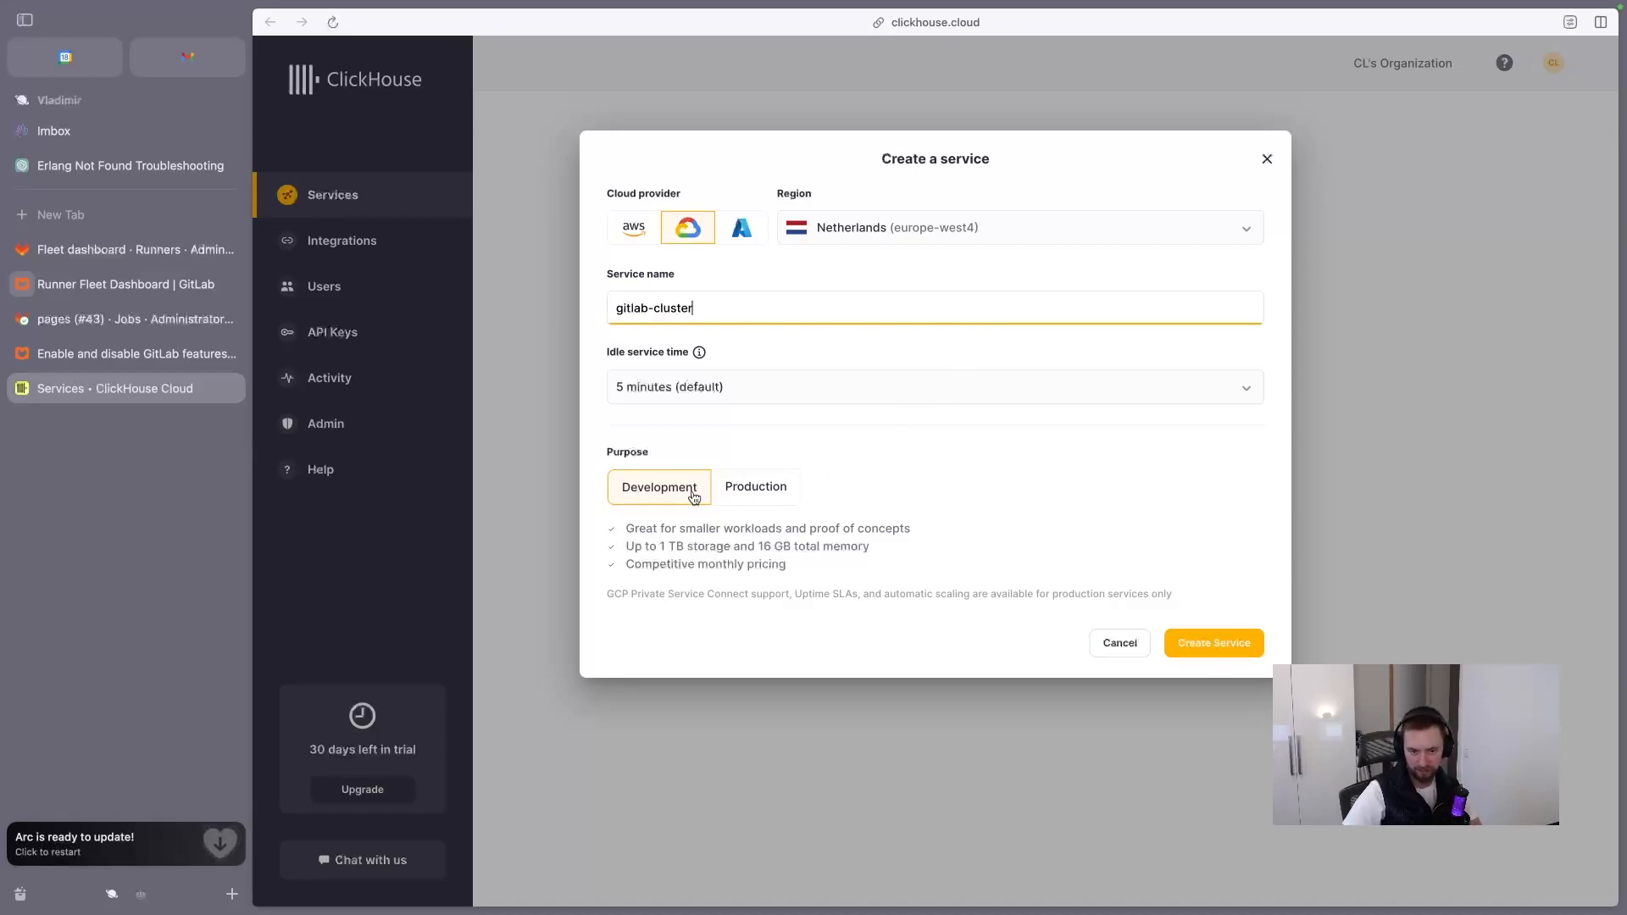
Step: Review the features of the Development purpose and create the gitlab-cluster service
left_click_drag(686, 534, 641, 531)
left_click(774, 563)
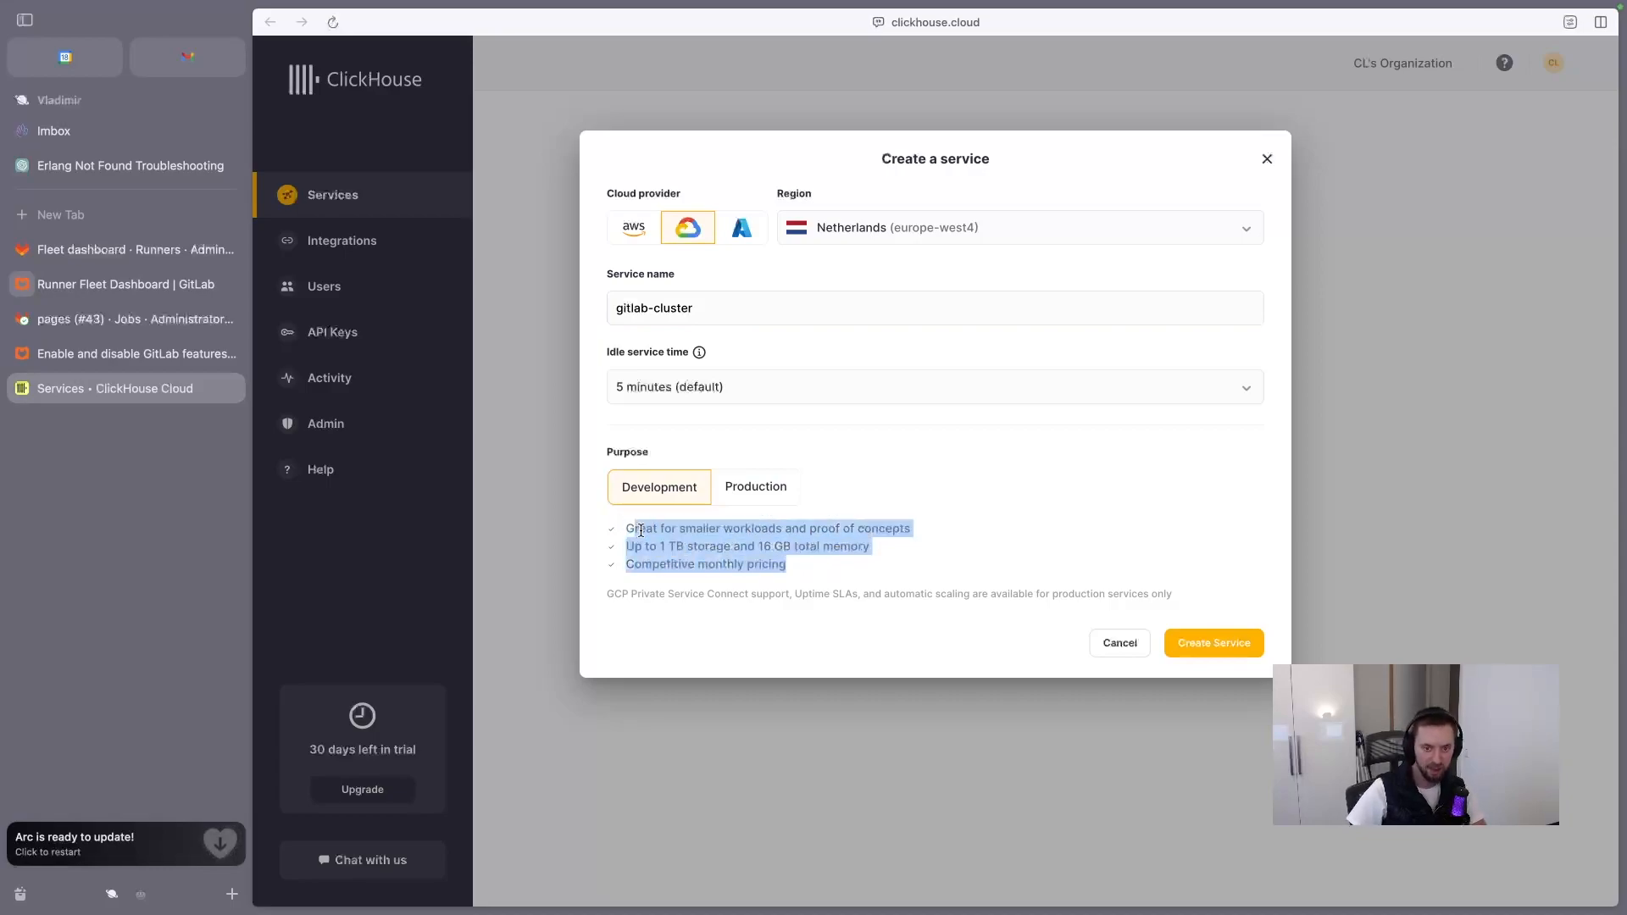
left_click(729, 549)
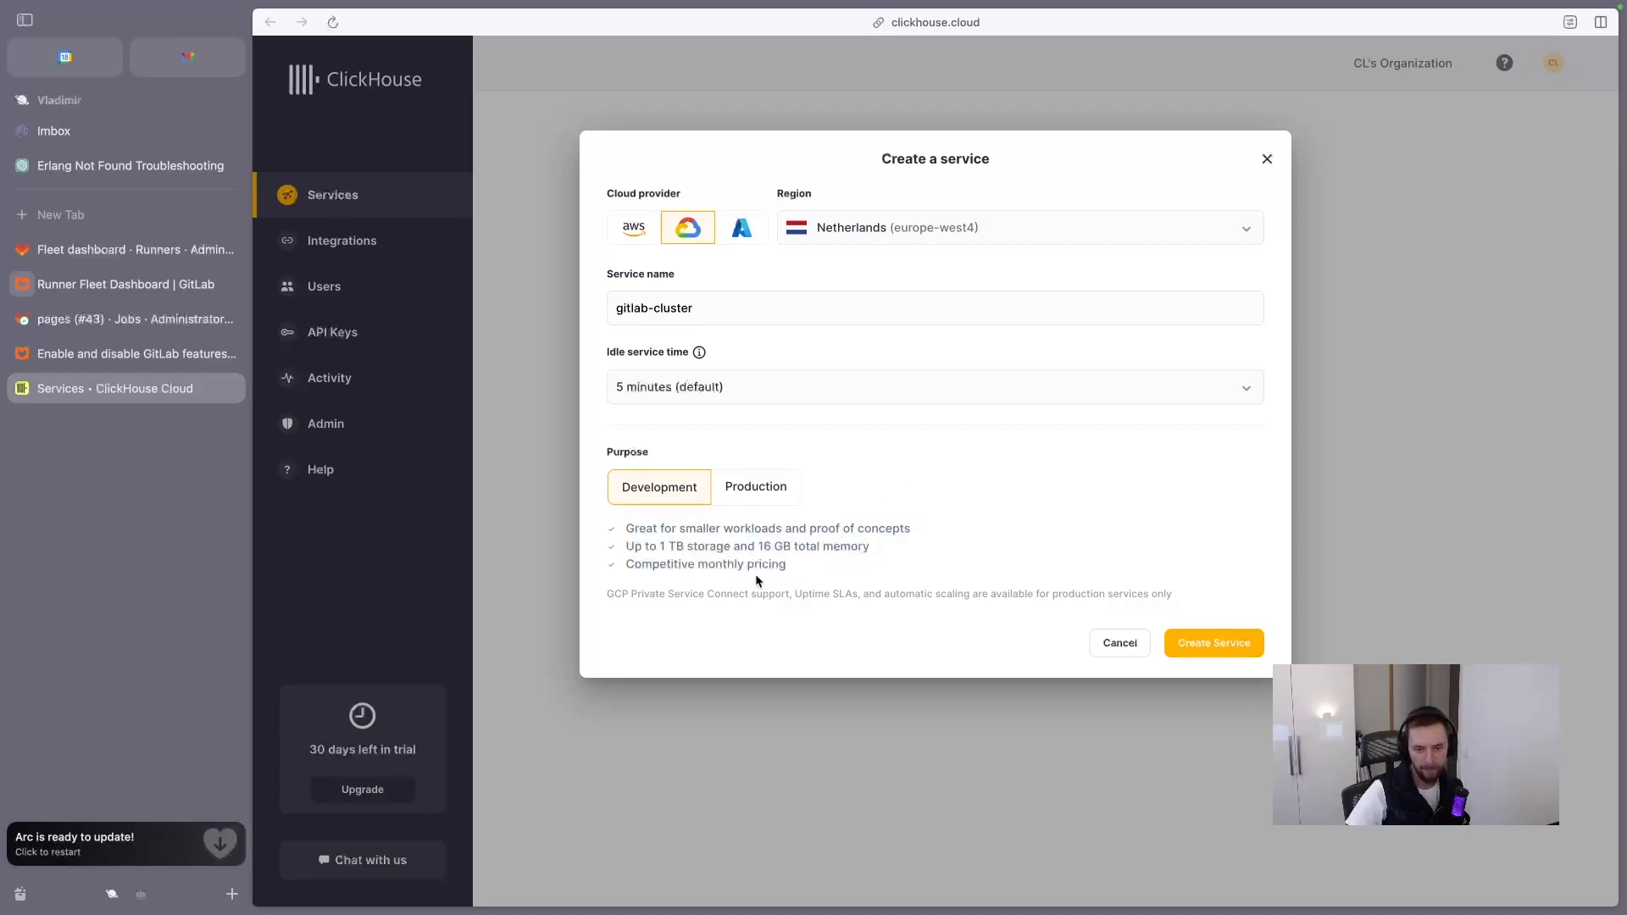
left_click_drag(806, 565, 613, 534)
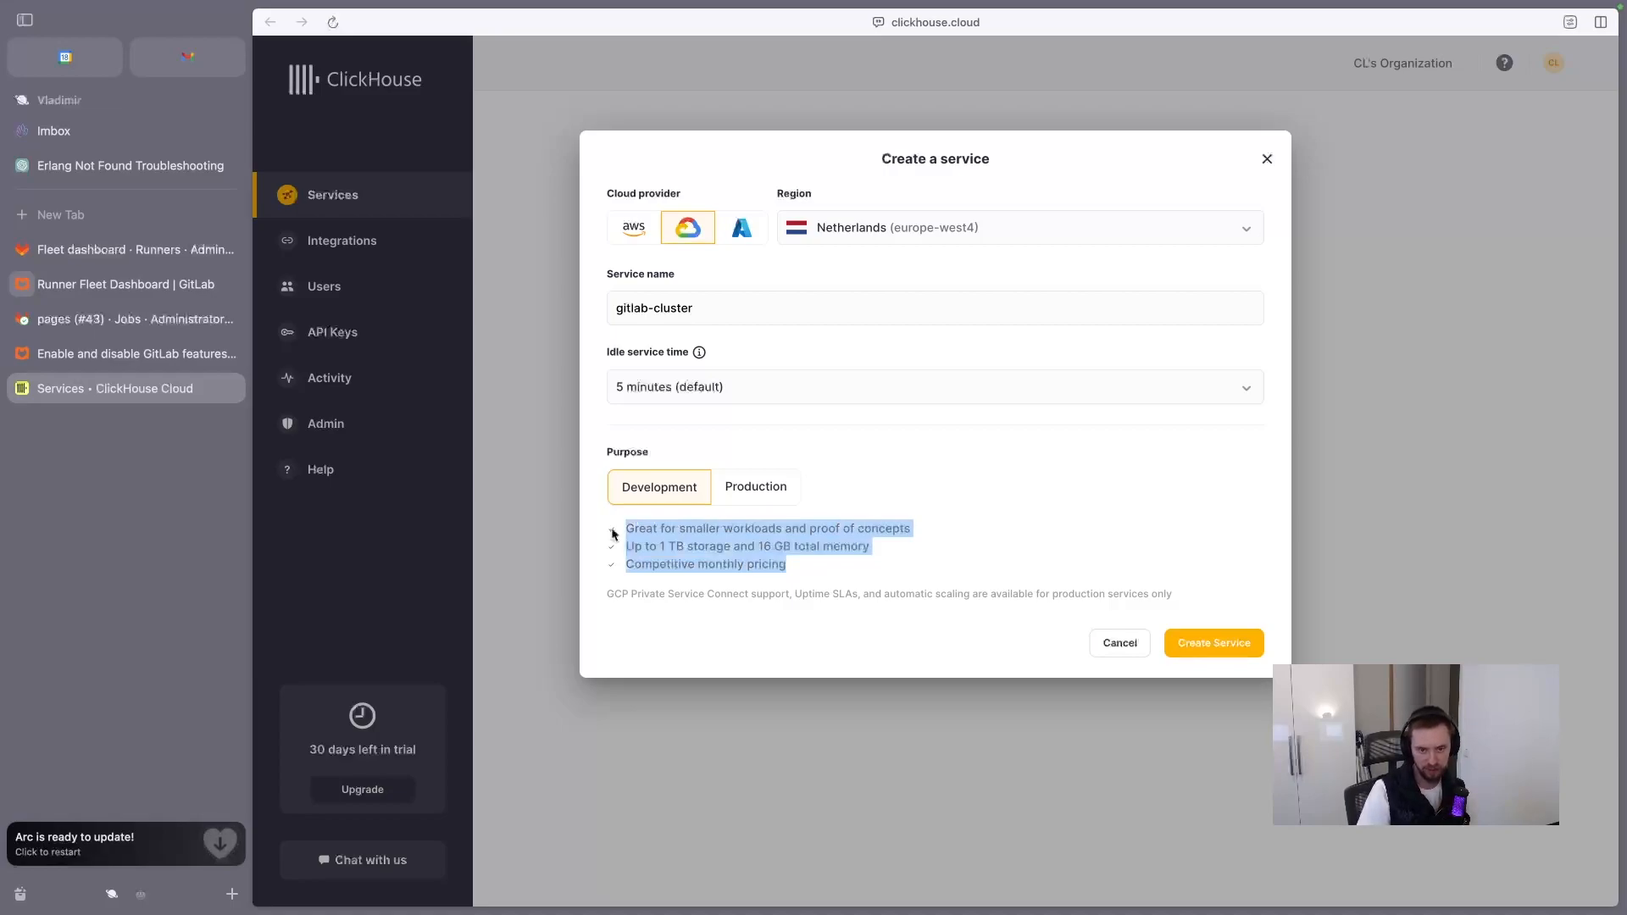
left_click(1200, 646)
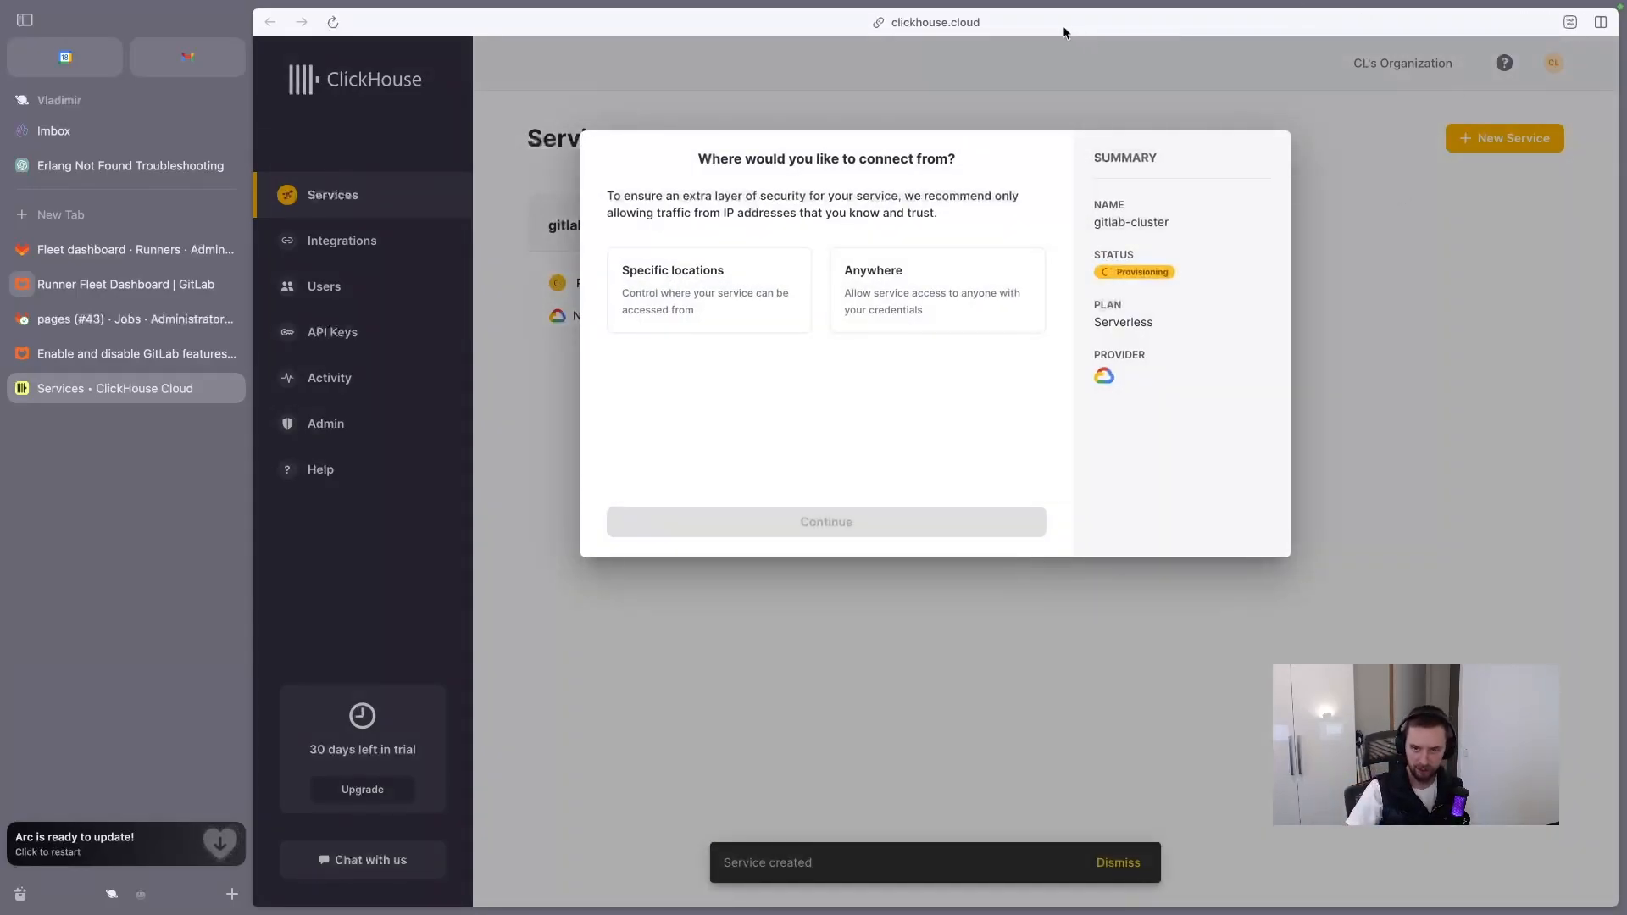
Step: Allow connections to the new service from anywhere and dismiss the generated connection credentials
left_click(855, 329)
left_click(924, 511)
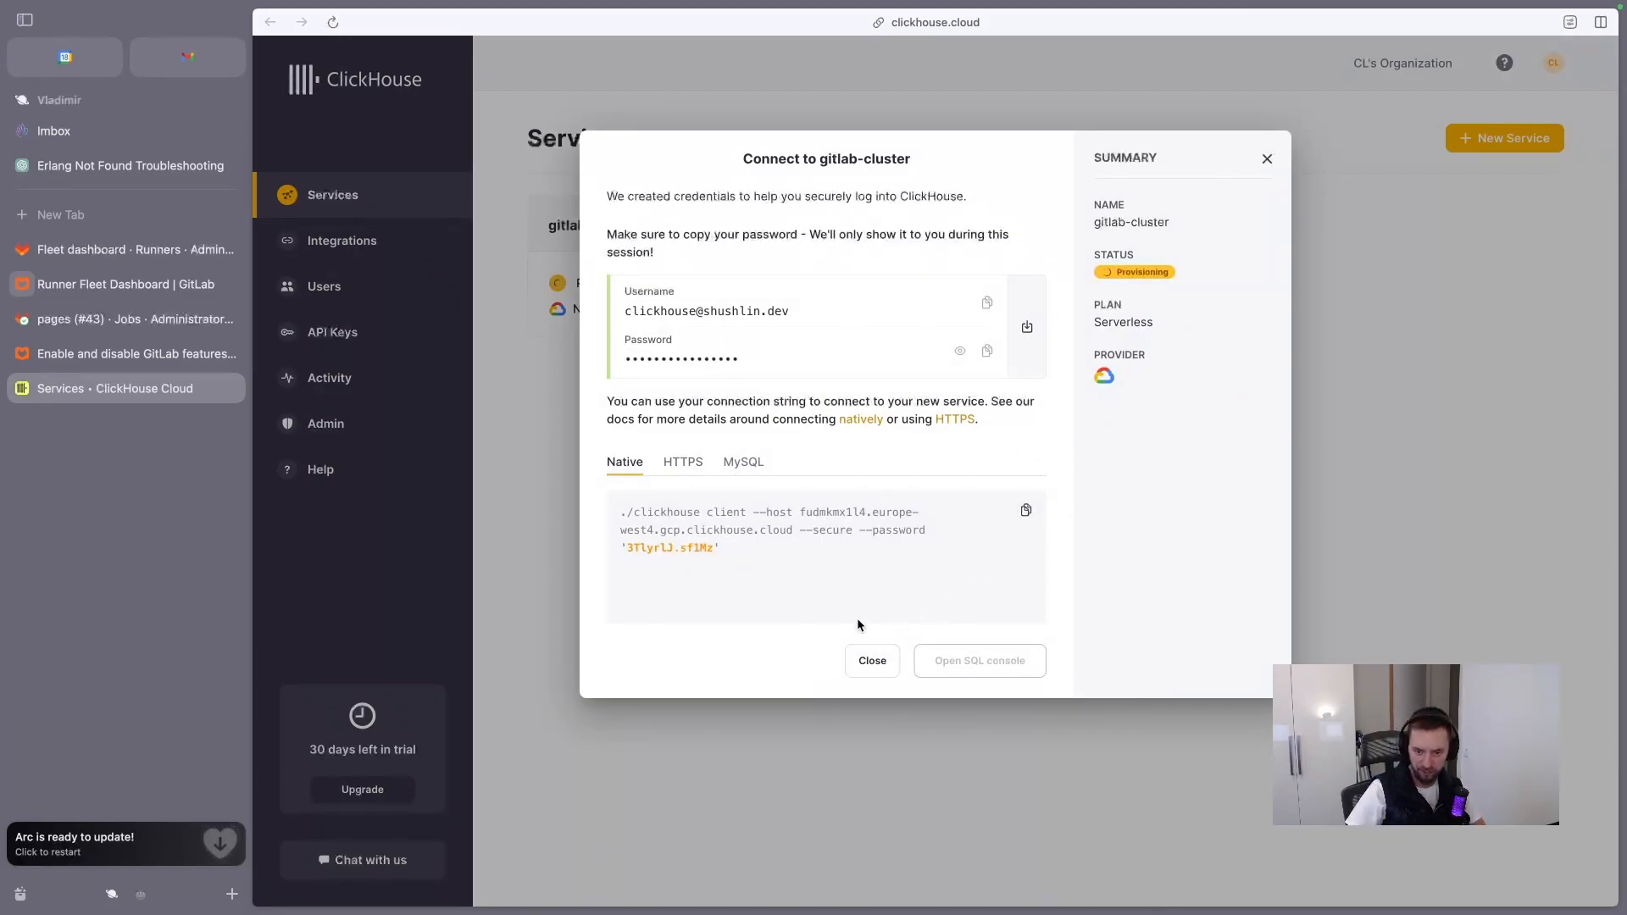
left_click(1267, 159)
Step: Open the gitlab-cluster service's SQL console once it is provisioned and start a new blank query
left_click(601, 213)
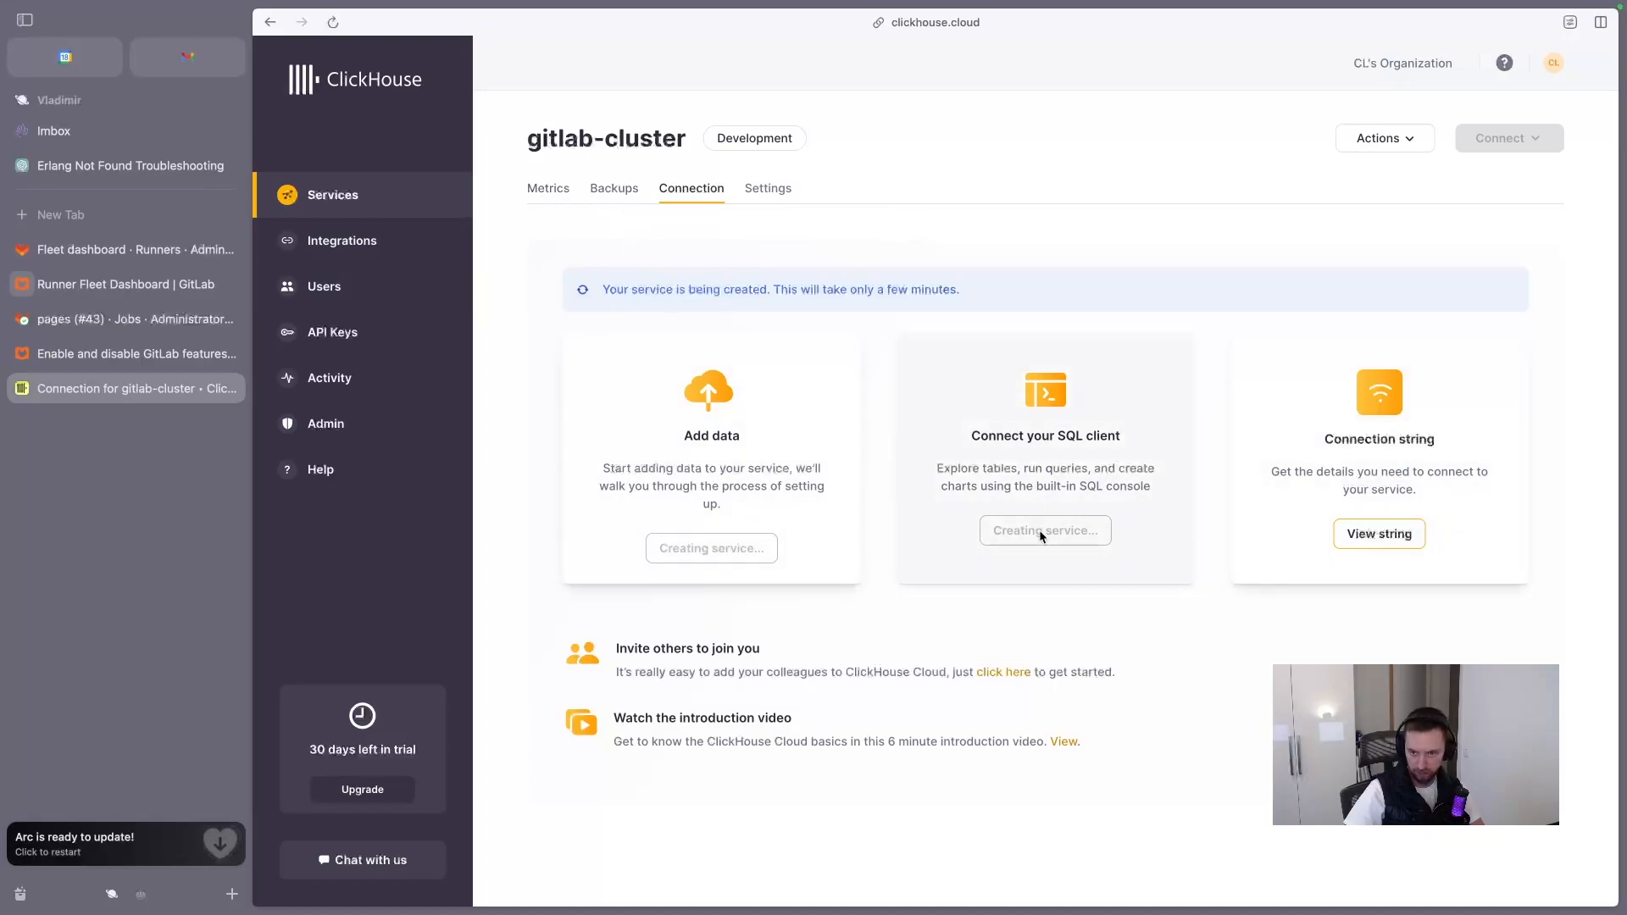
left_click(1056, 460)
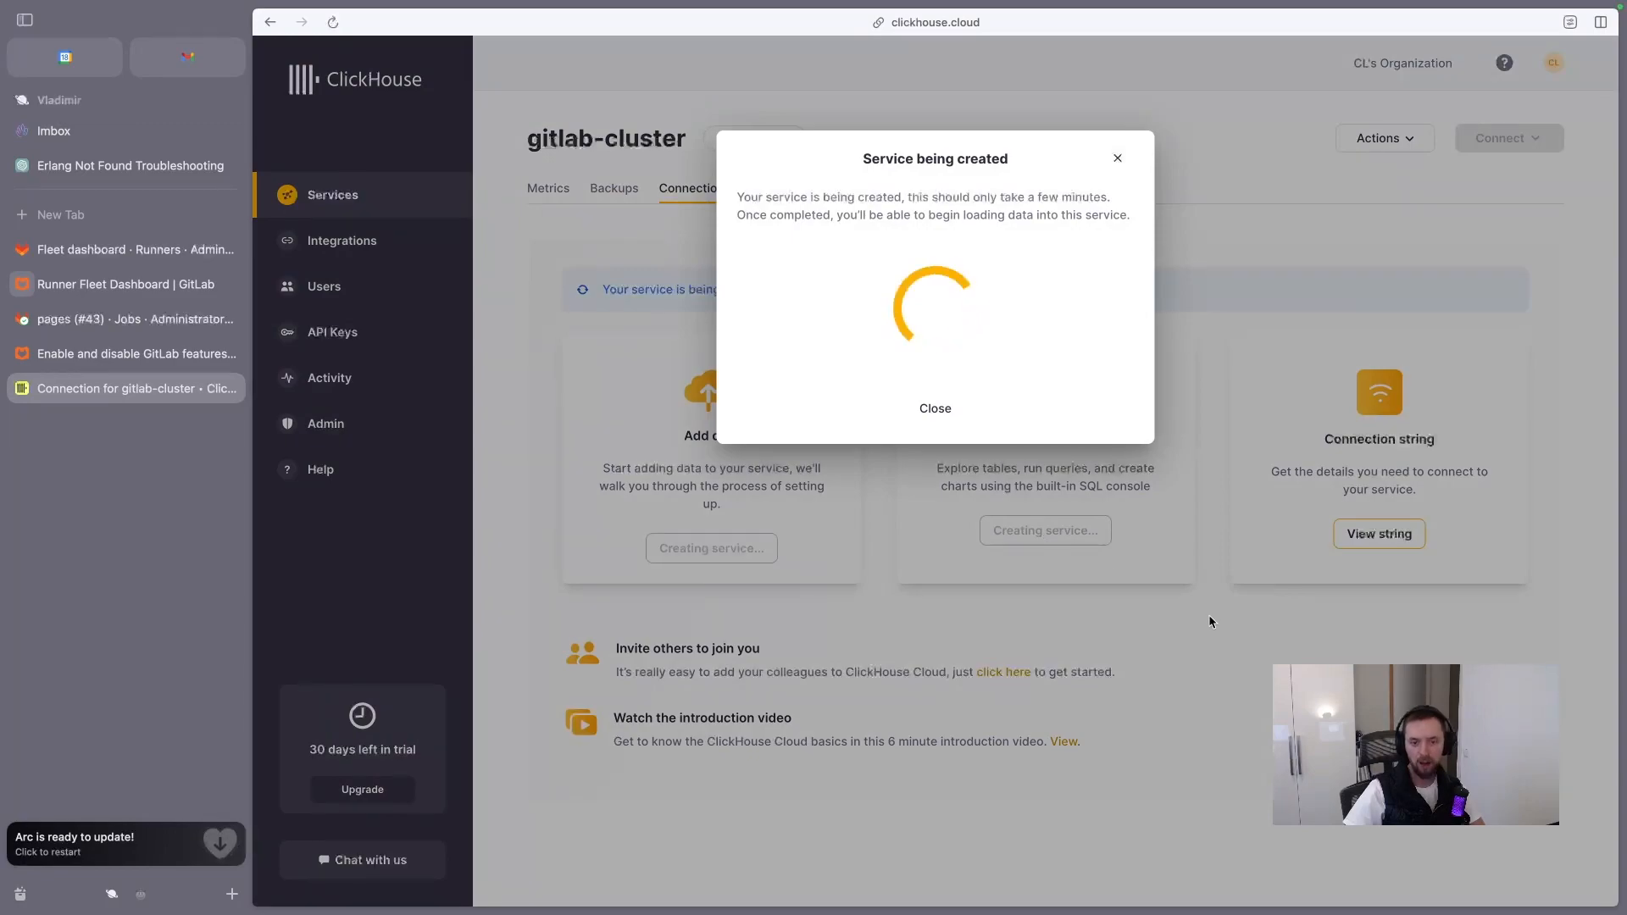
left_click(1117, 162)
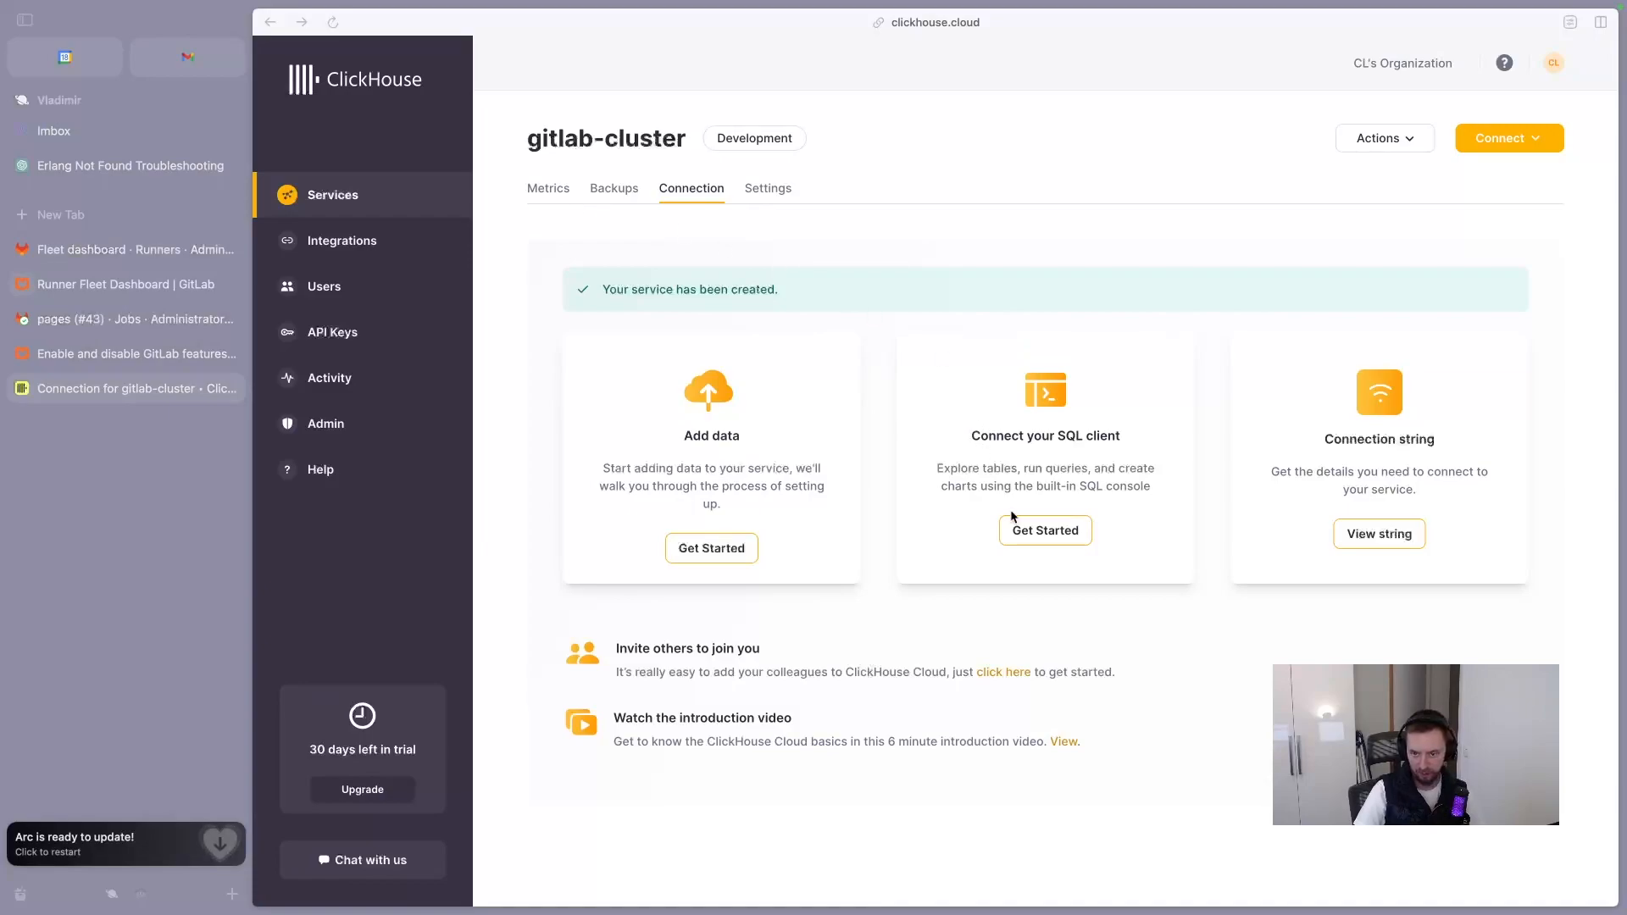
left_click(1073, 531)
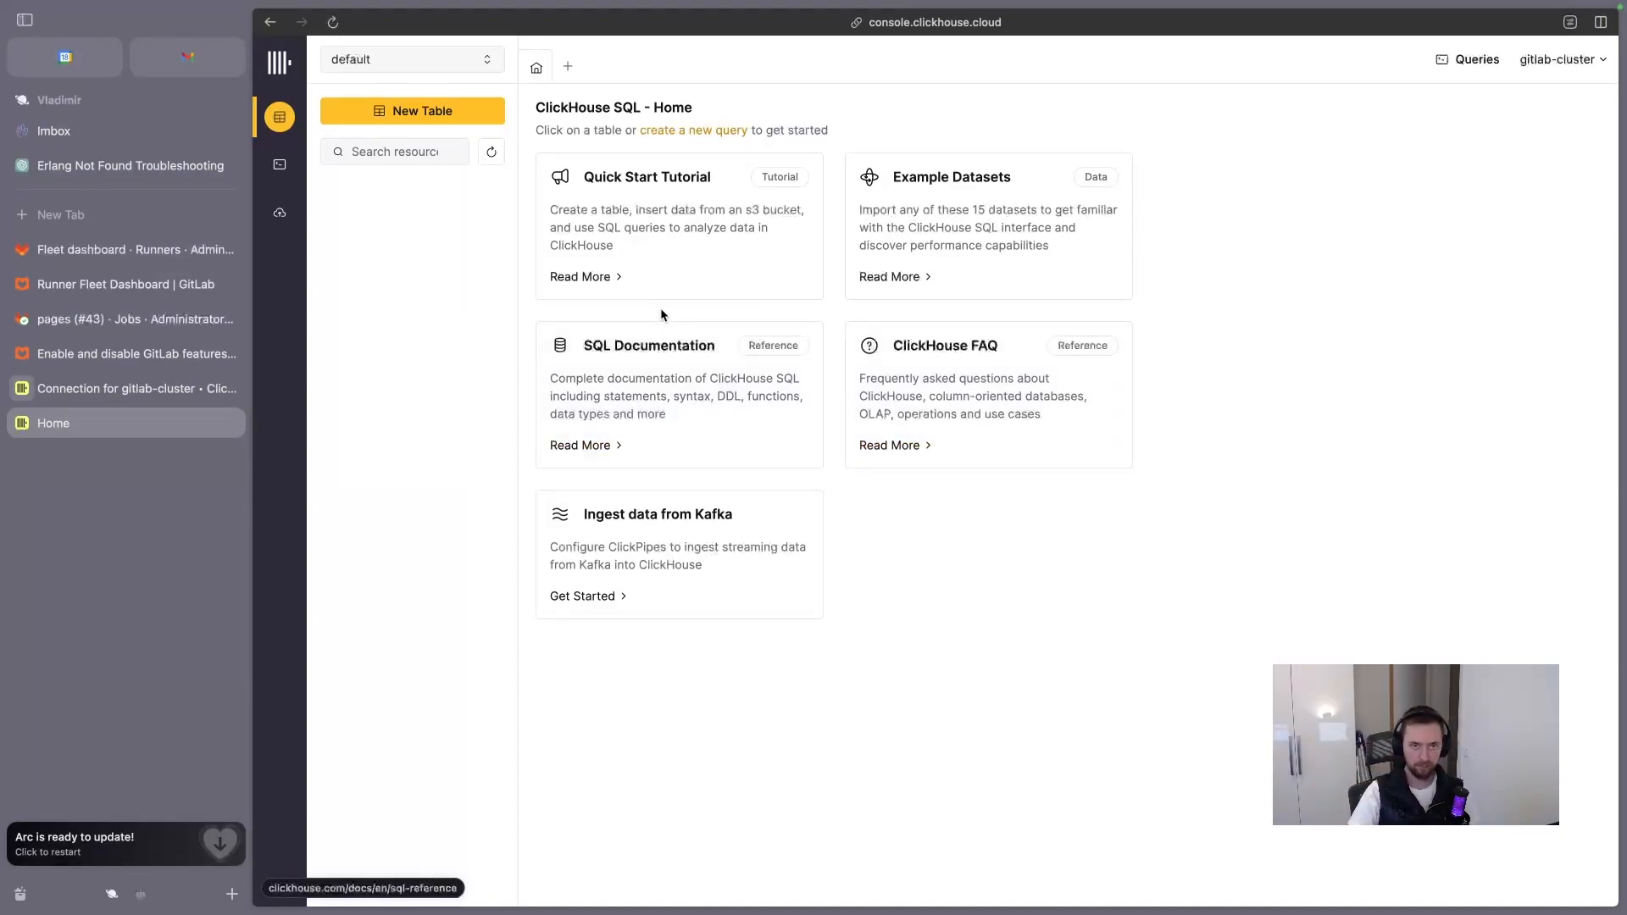
left_click(568, 66)
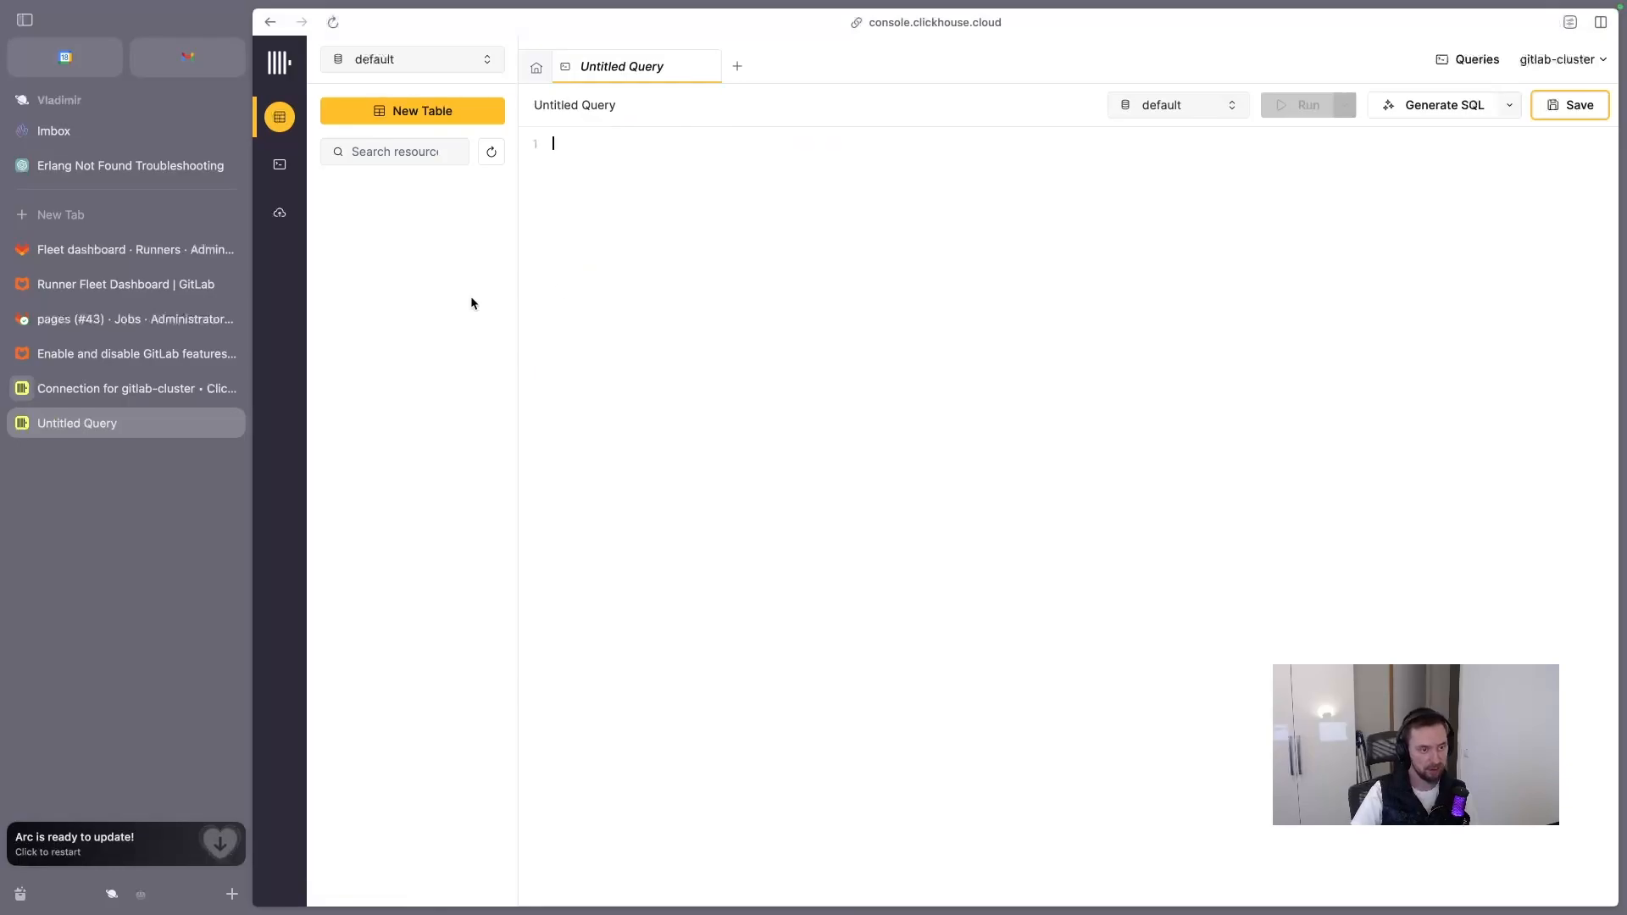
Step: Copy the SQL that creates the database, user and role from the Runner Fleet Dashboard docs into the blank ClickHouse query
left_click(131, 248)
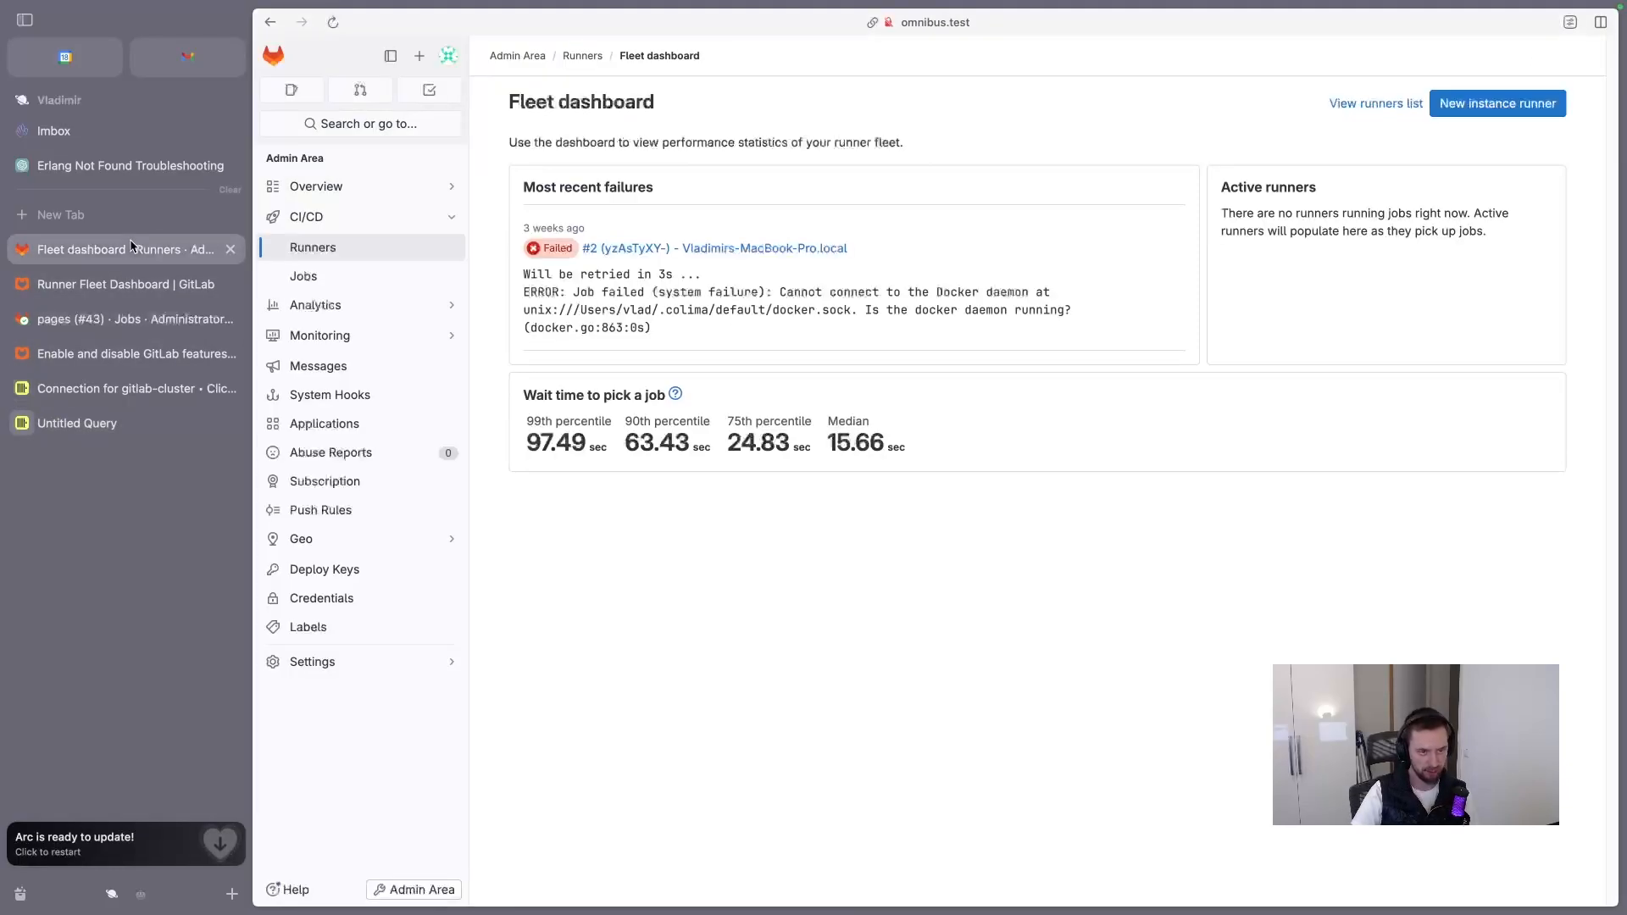
left_click(127, 284)
scroll(792, 503, "down", 1)
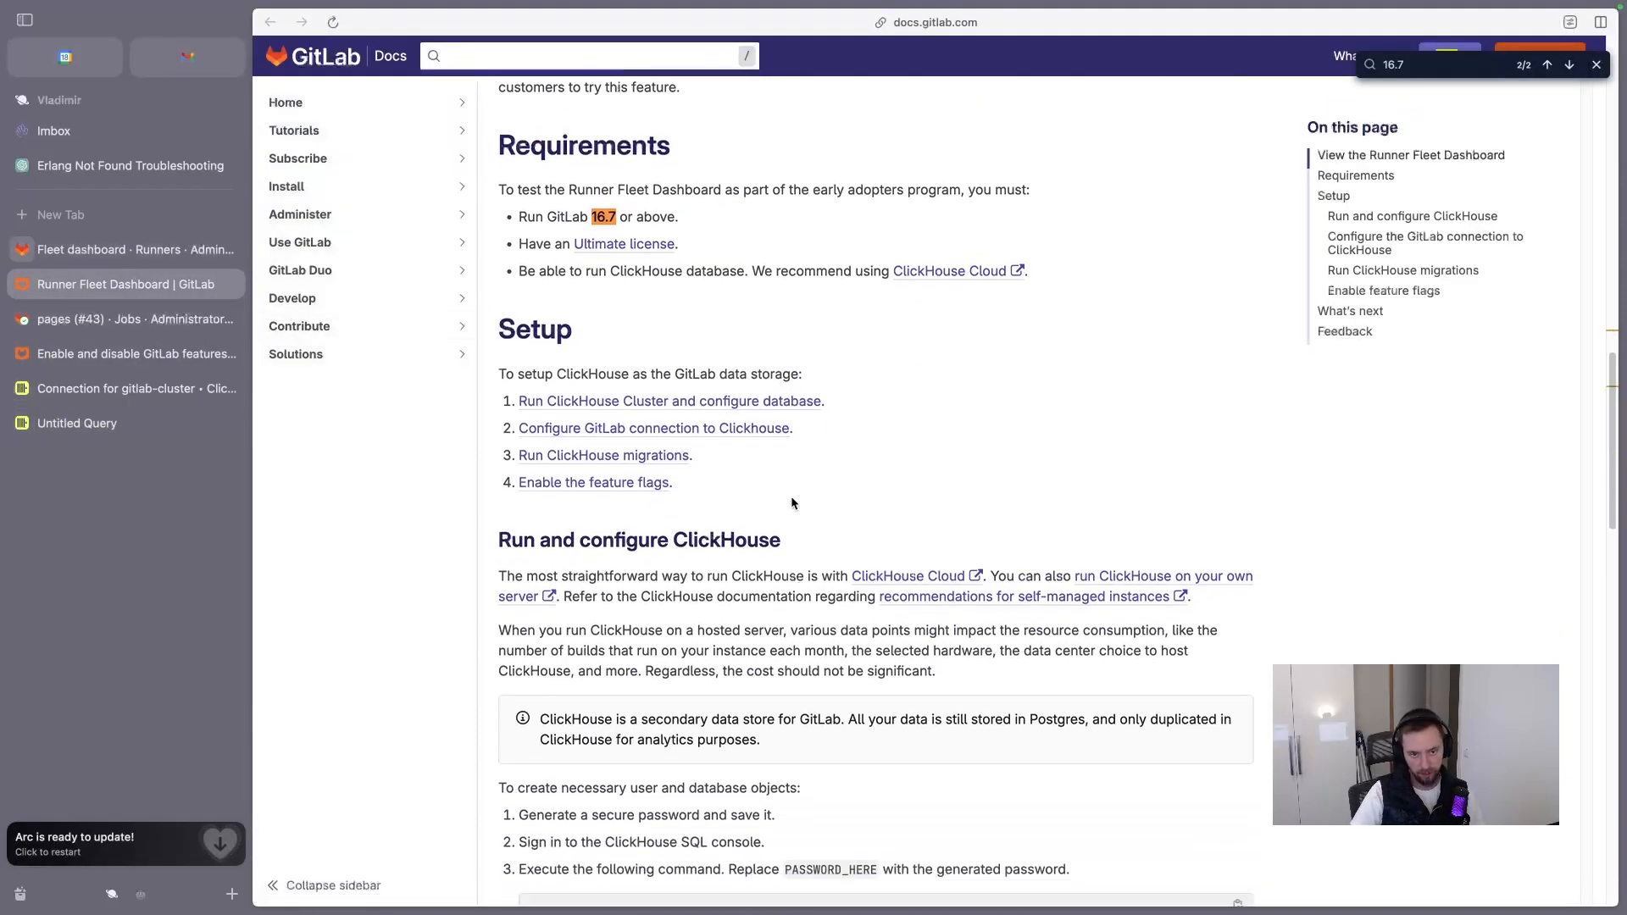
scroll(792, 503, "down", 5)
key("Escape")
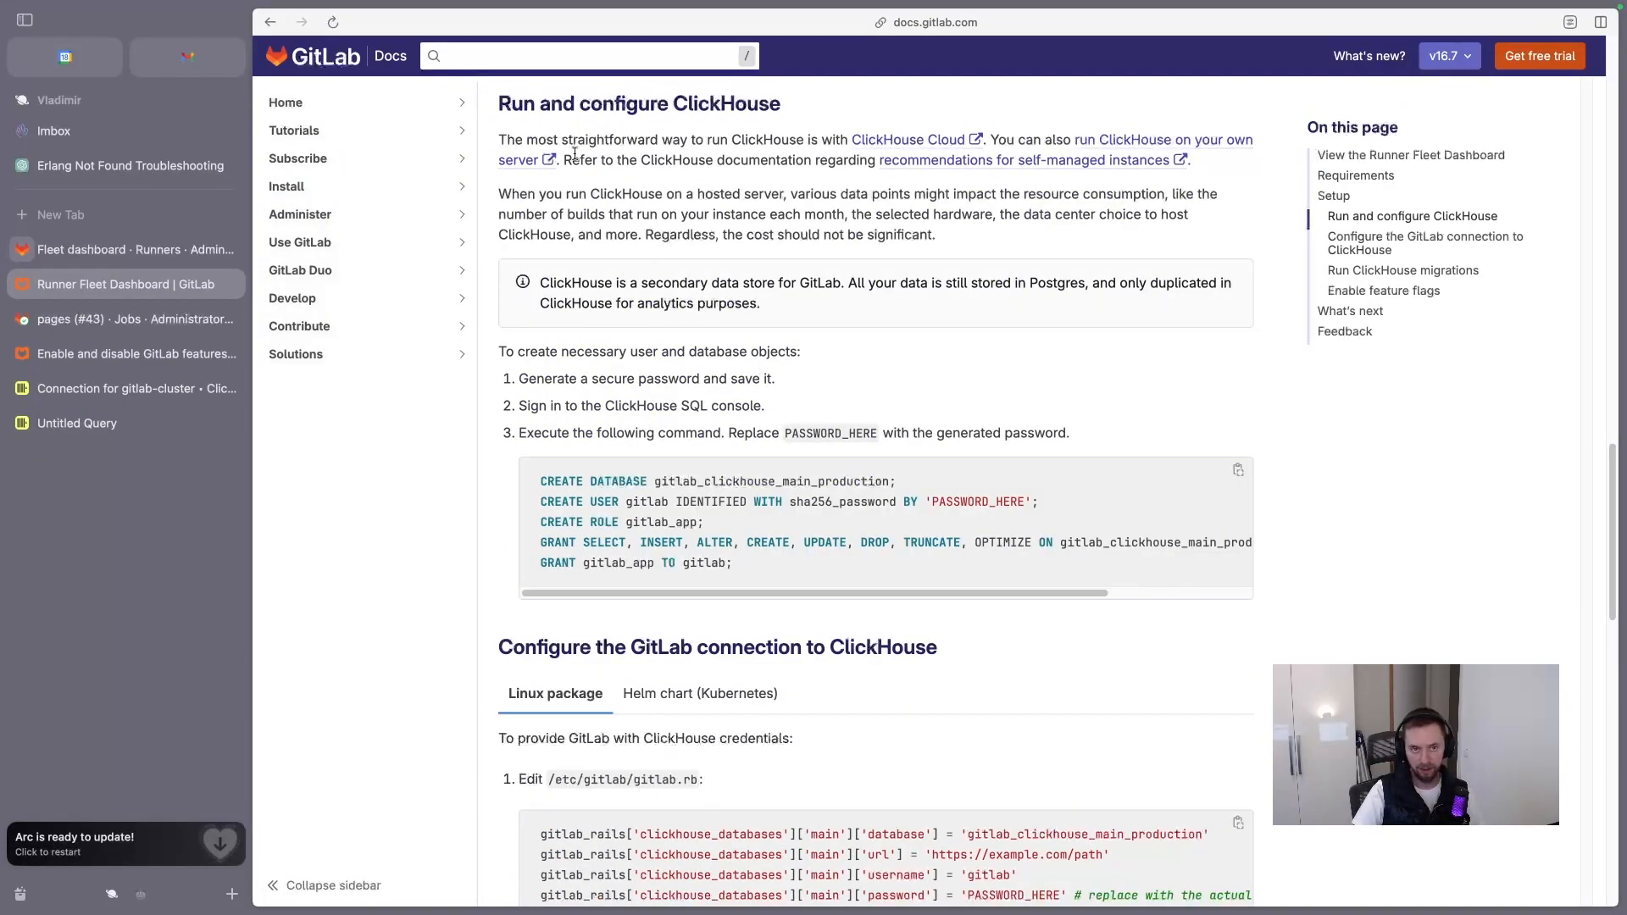
left_click_drag(573, 144, 938, 232)
left_click(938, 232)
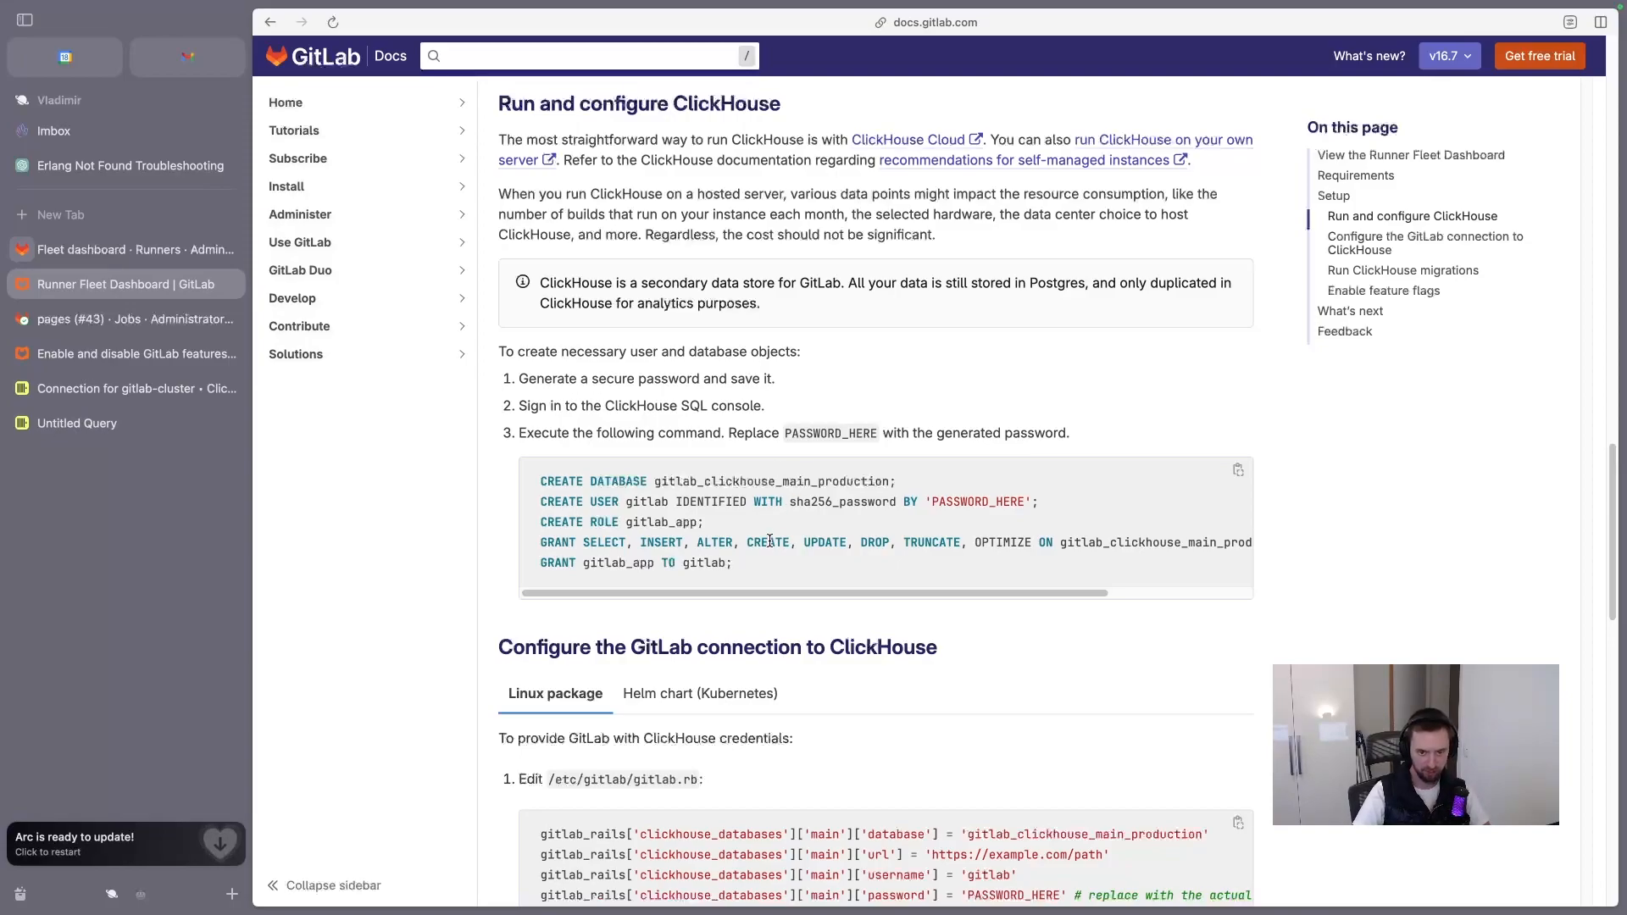
left_click_drag(749, 575, 506, 480)
key("super+c")
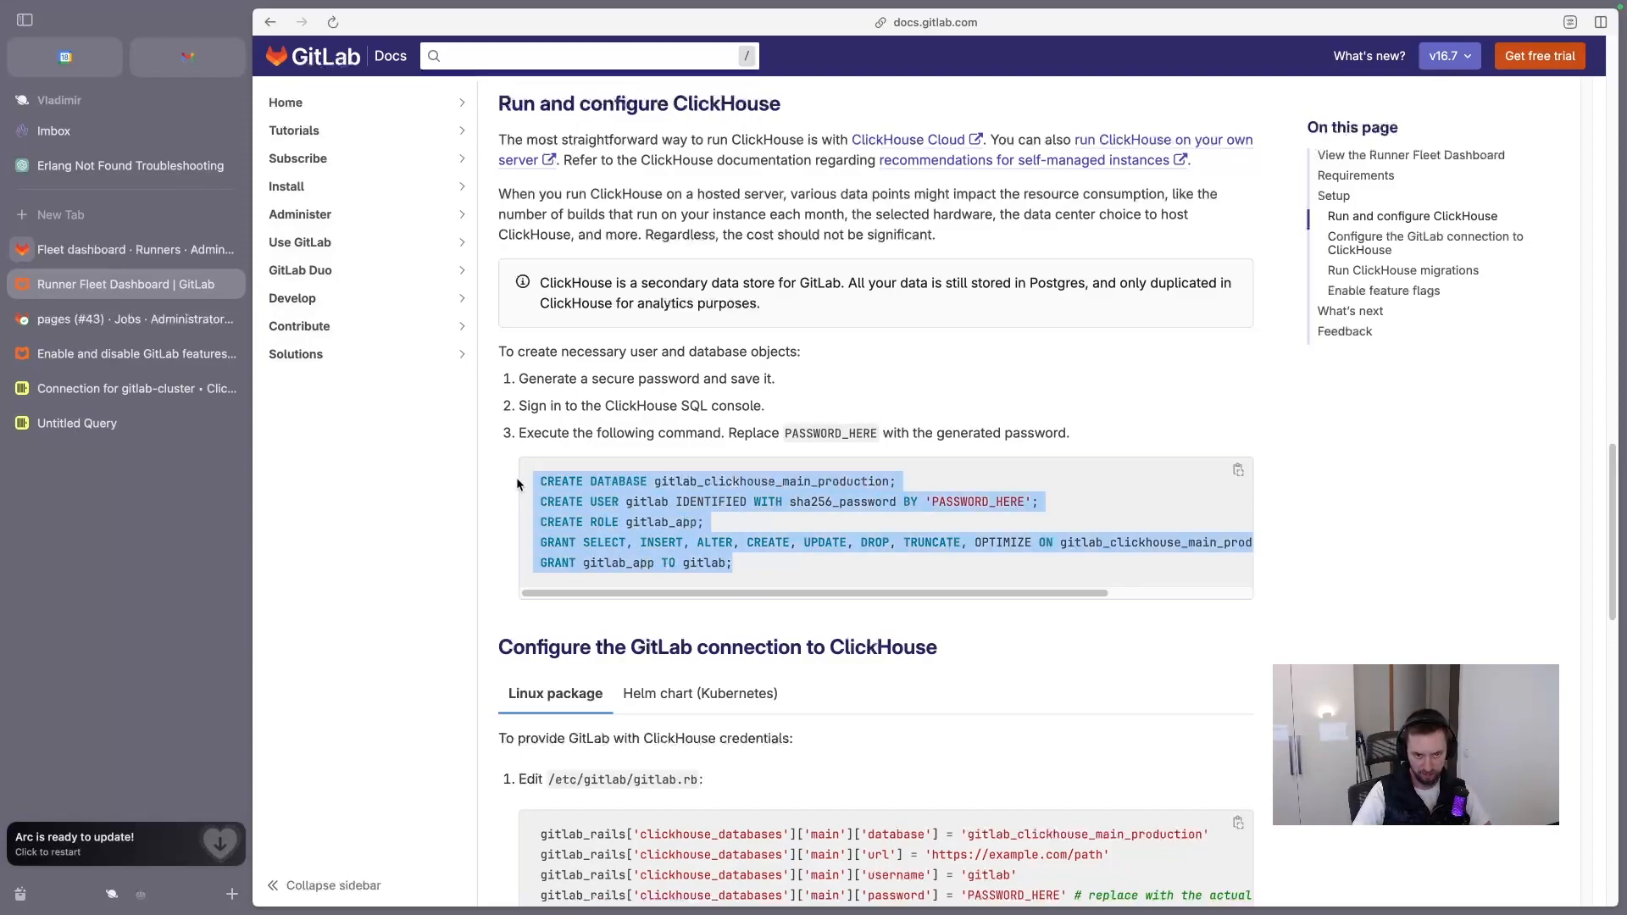
left_click(77, 422)
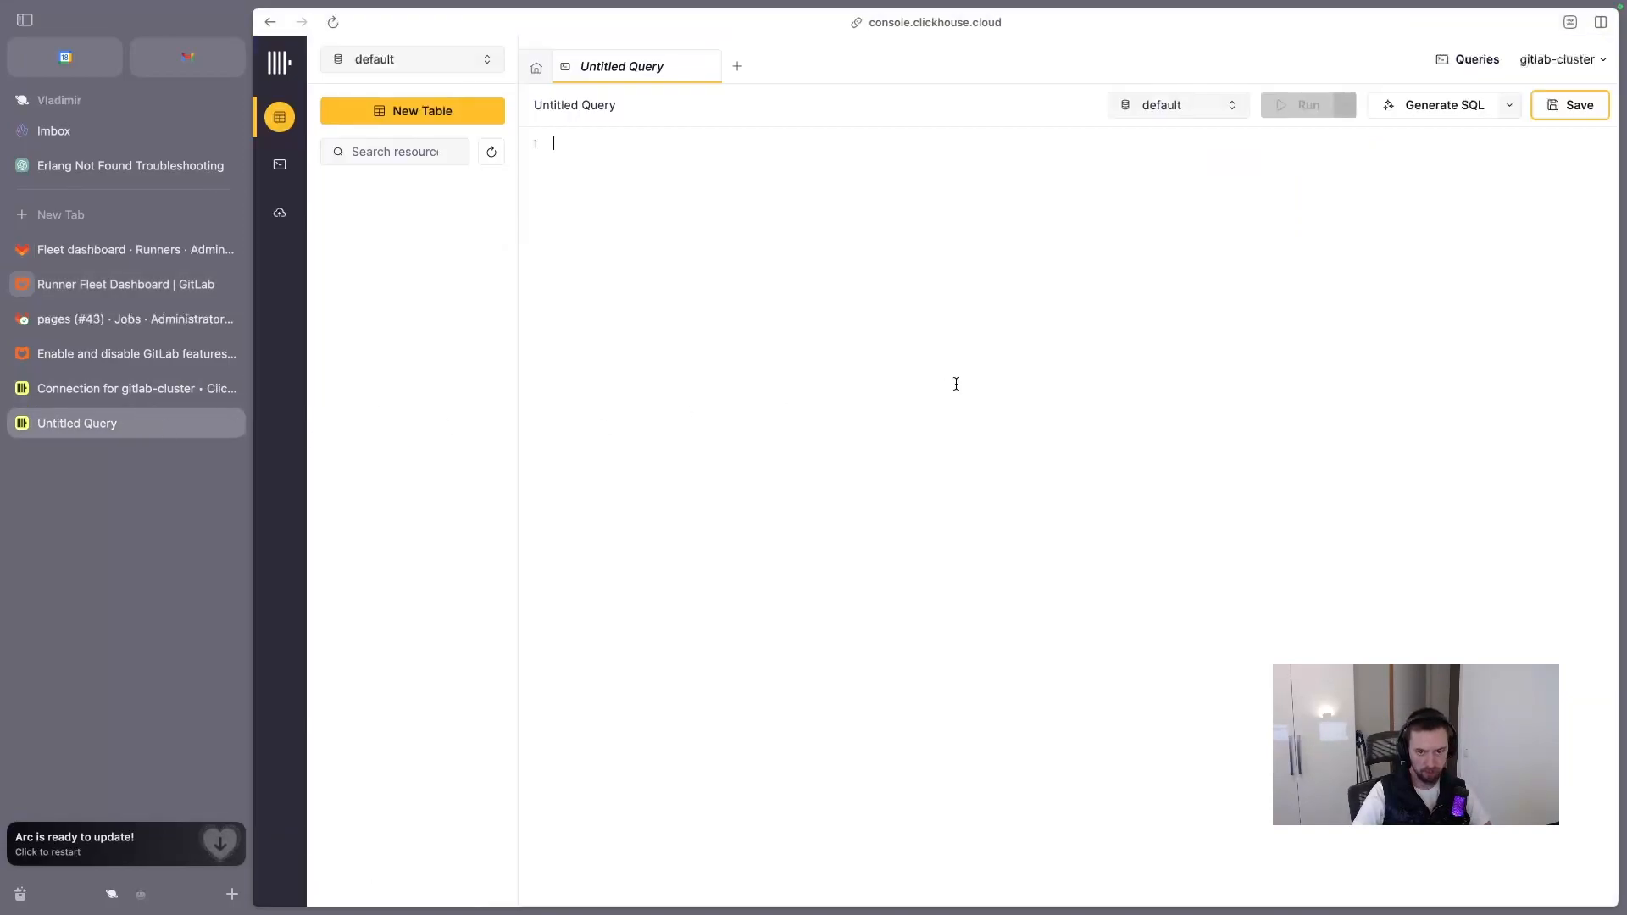
key("super+v")
Step: Replace the PASSWORD_HERE placeholder in the CREATE USER statement with the saved password from the clipboard history
double_click(970, 164)
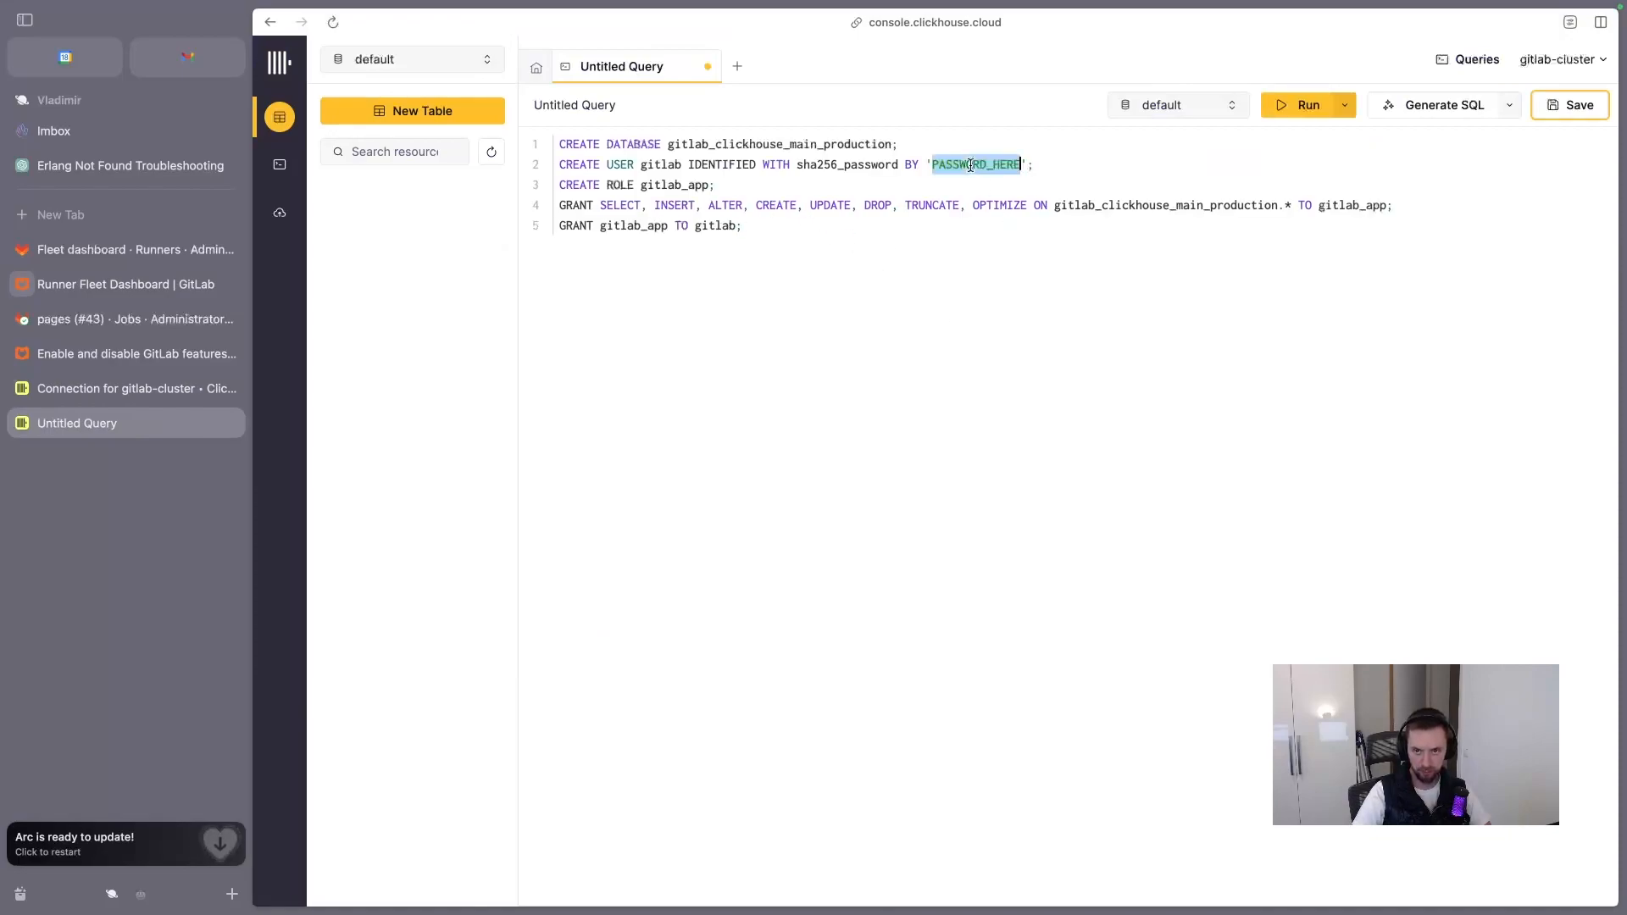
key("alt+super+c")
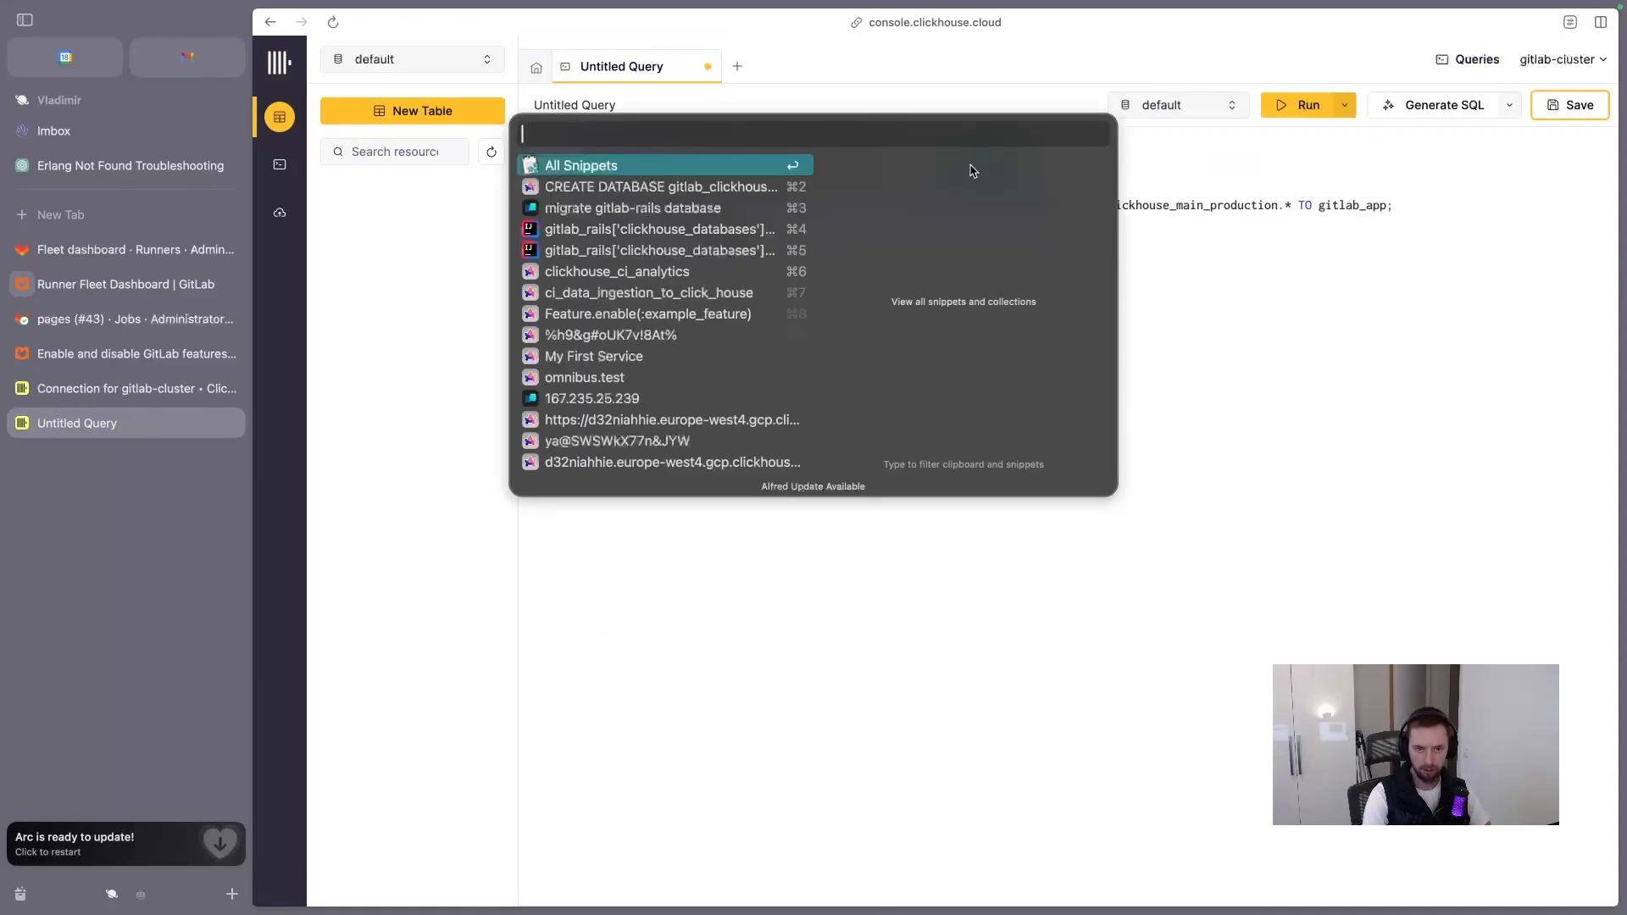
key("Down")
key("Down")
key("Down")
key("Down")
key("Down")
key("Down")
key("Down")
key("Down")
key("Down")
key("Down")
key("Down")
key("Up")
key("Up")
key("Up")
key("Return")
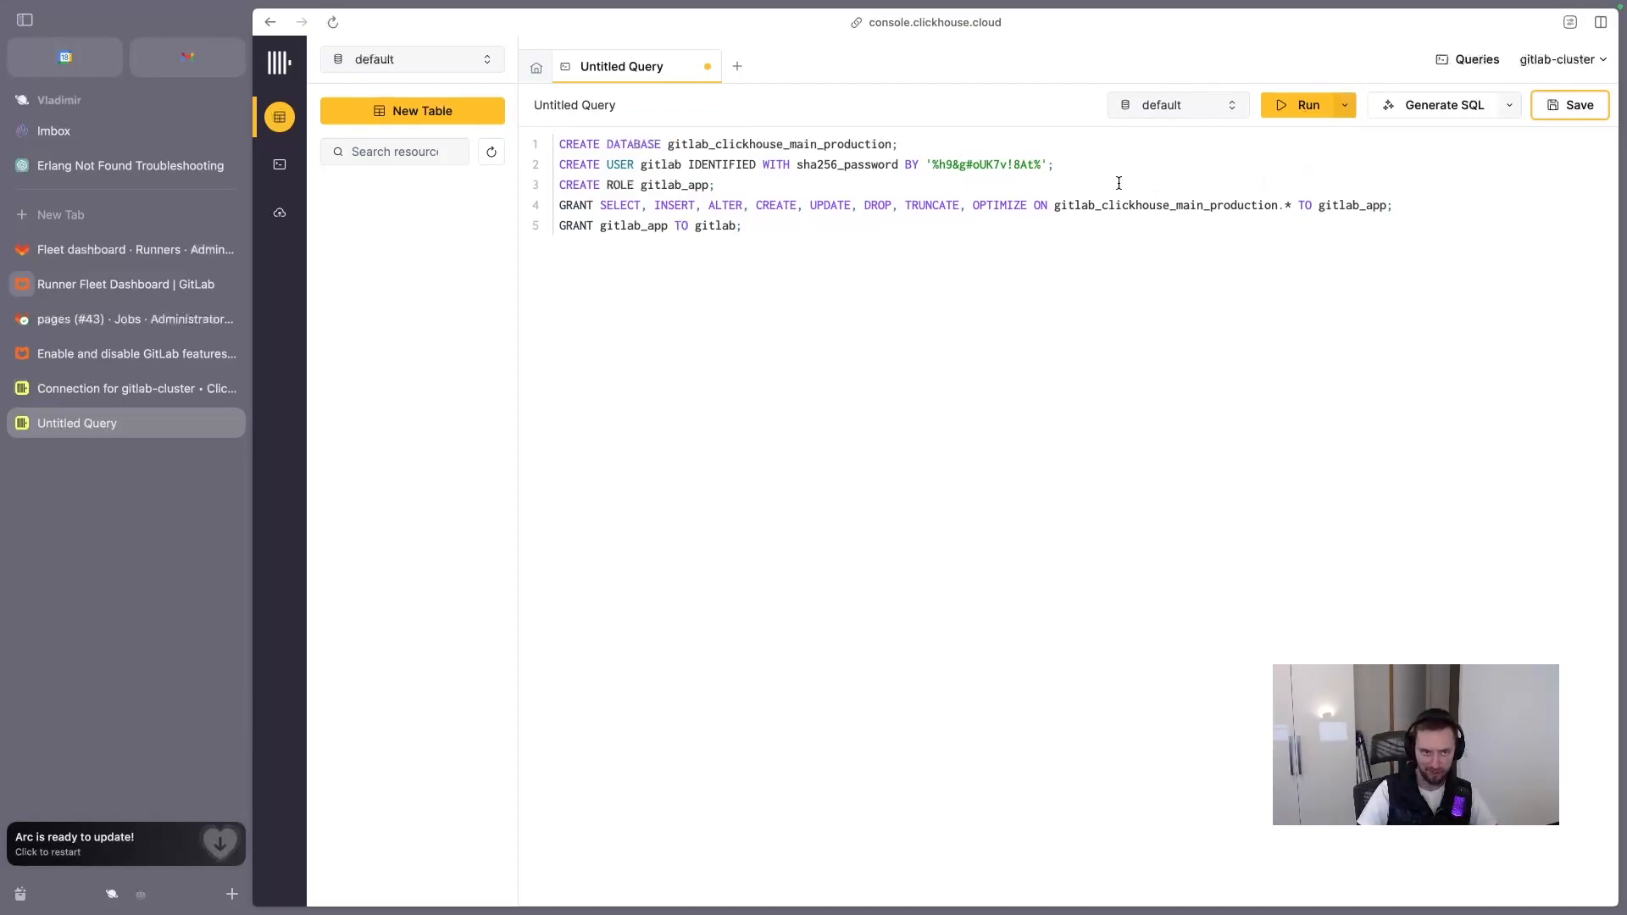
Step: Run the SQL query and review its database, user, role and grant statements
left_click(1303, 115)
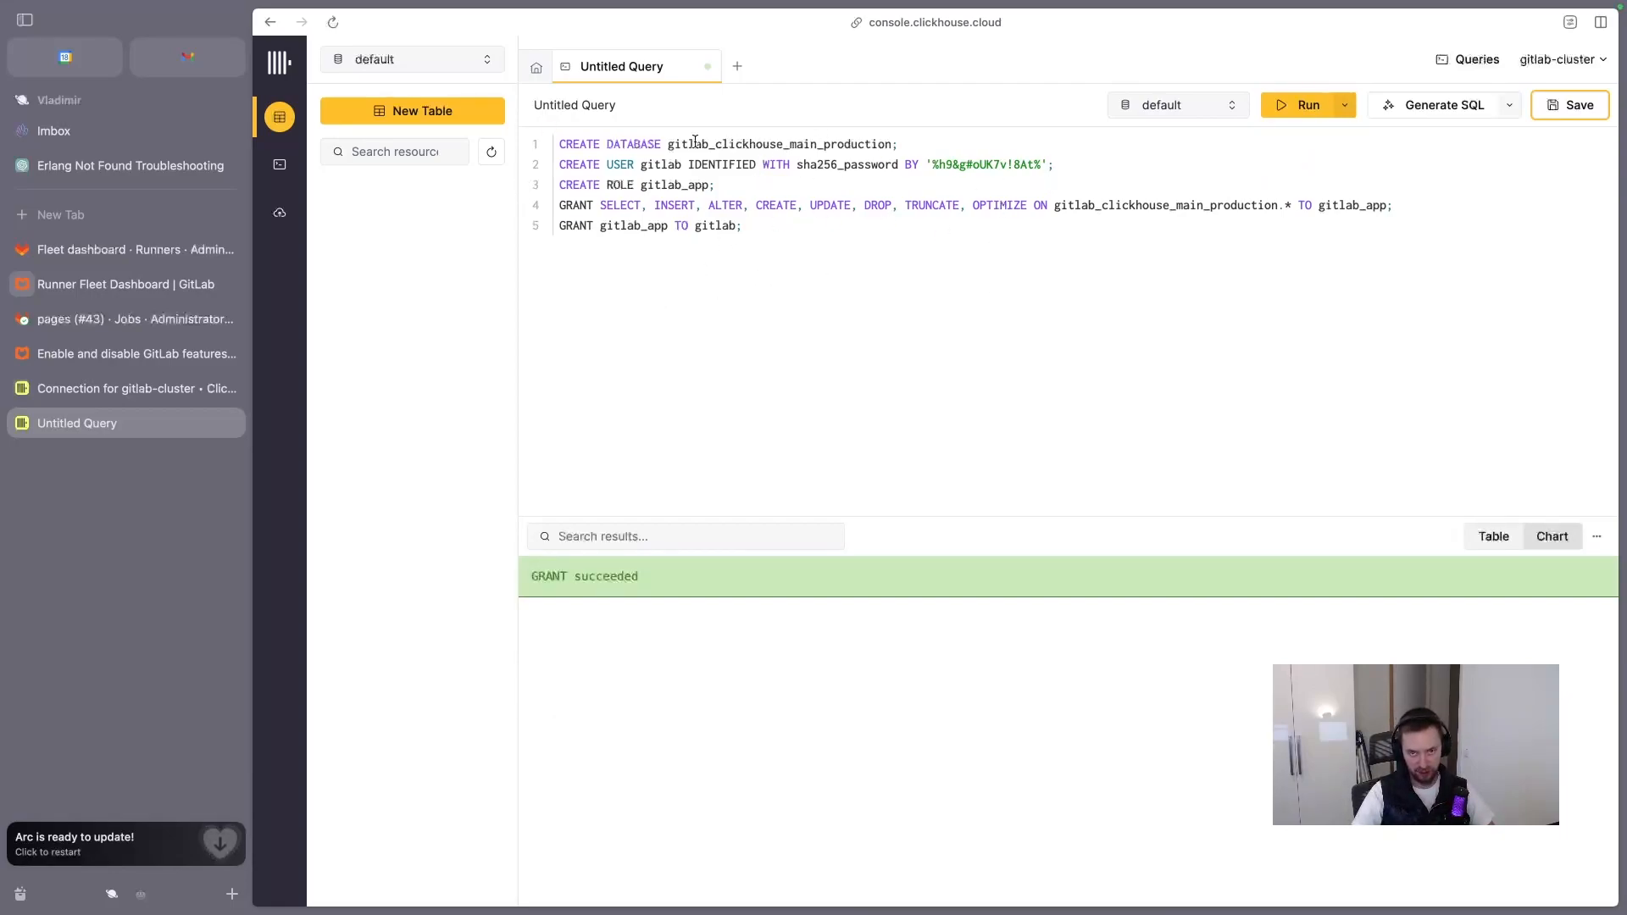
left_click_drag(682, 145, 811, 144)
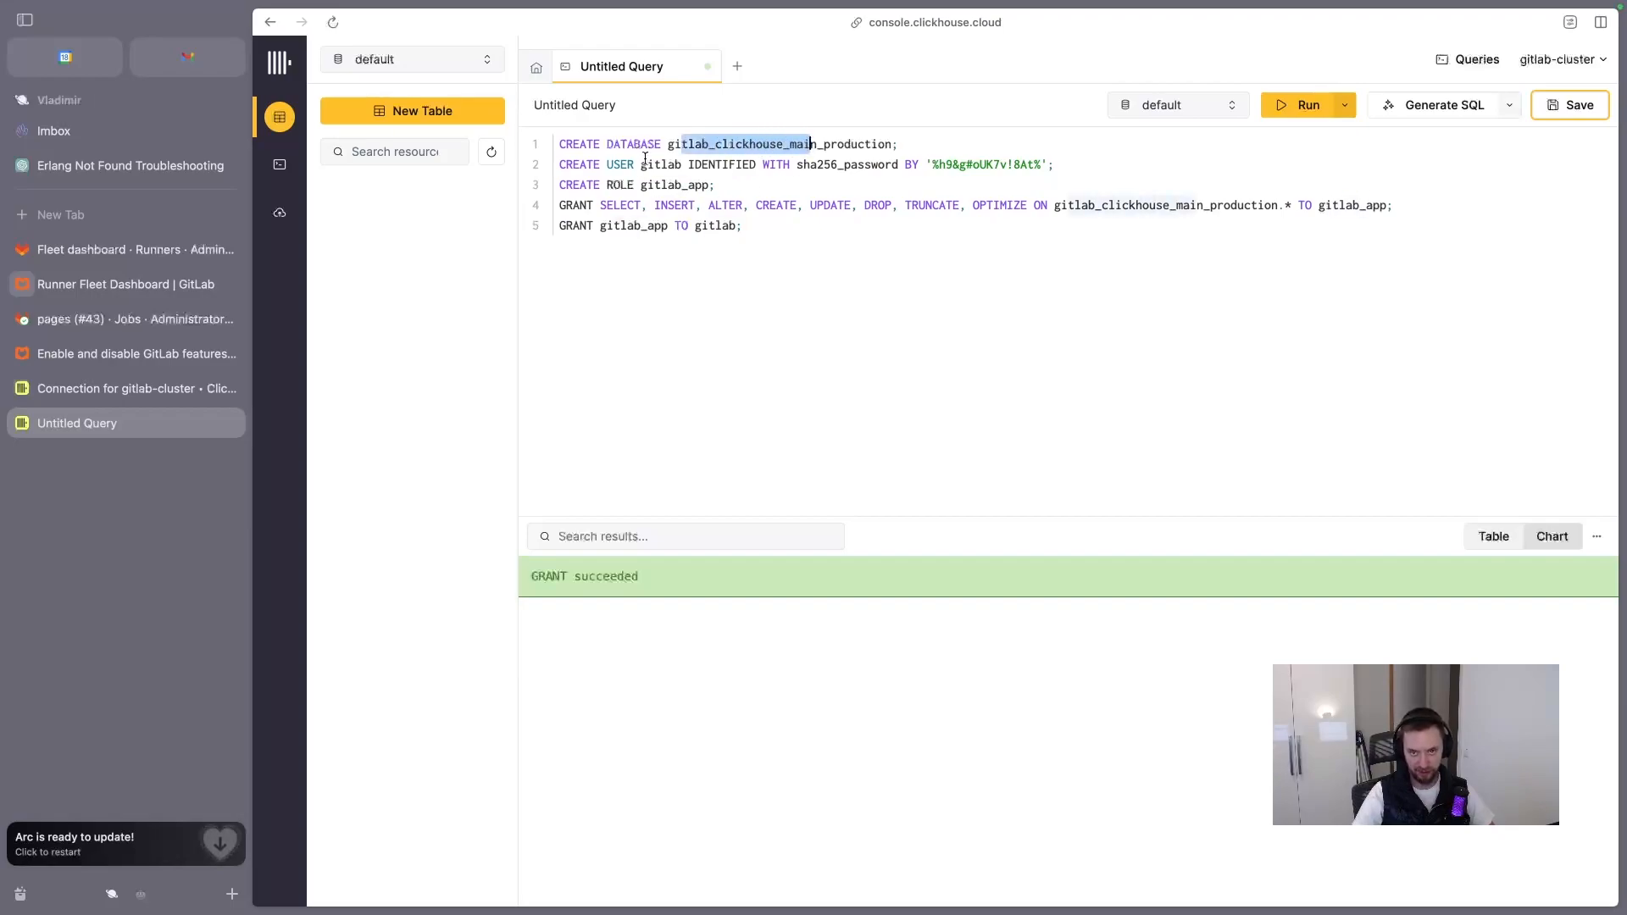
left_click_drag(640, 161, 865, 222)
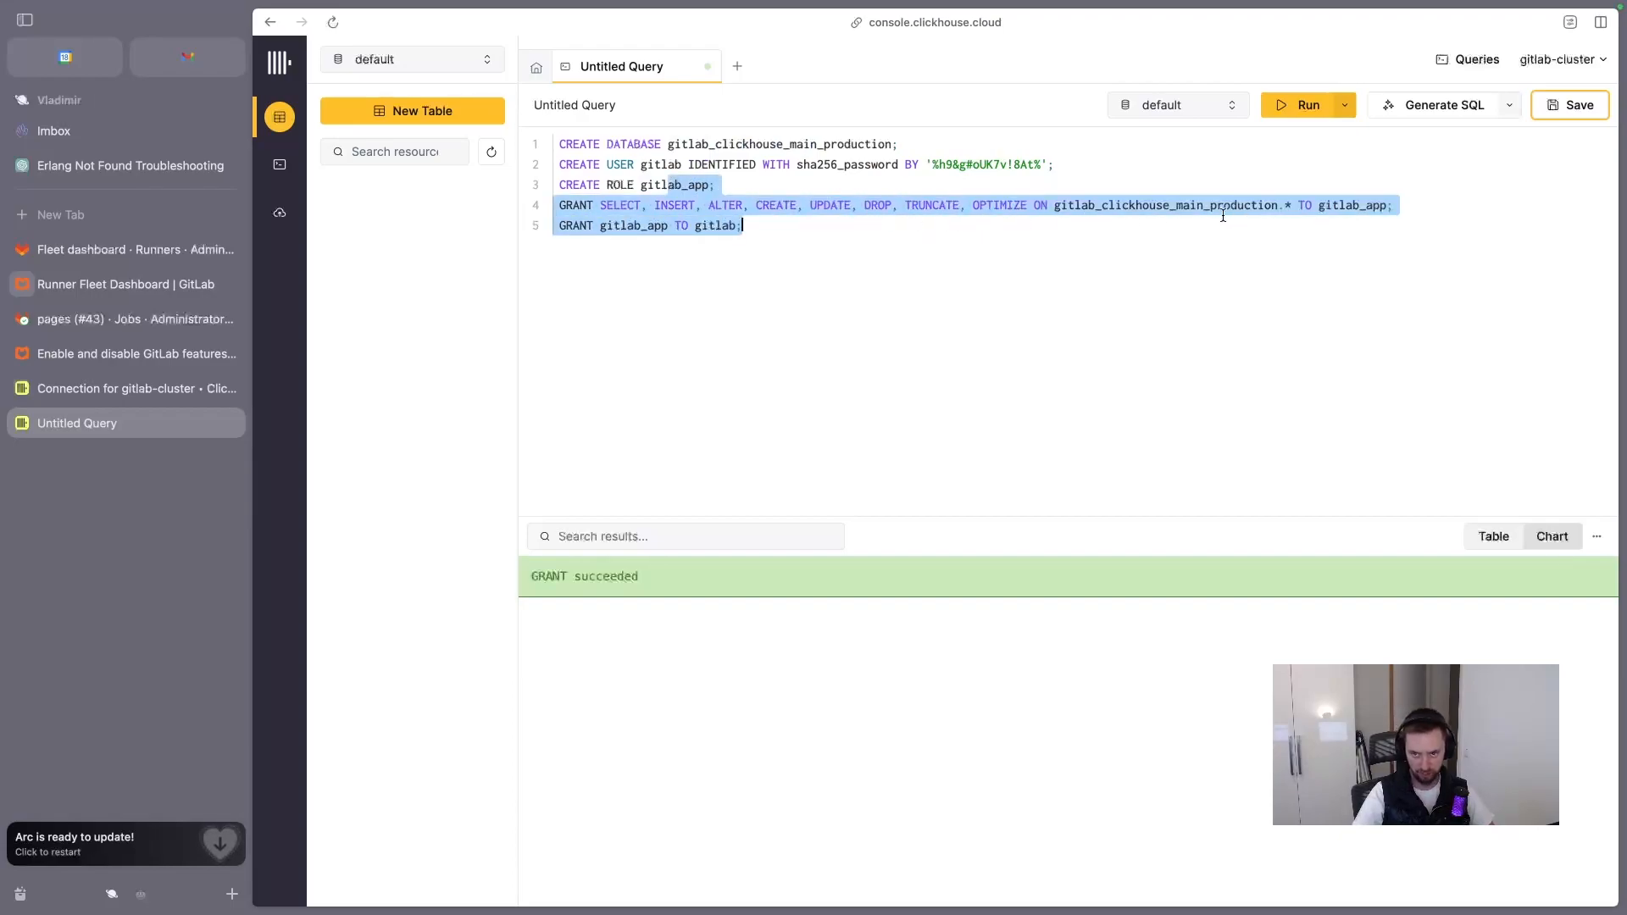
left_click(767, 228)
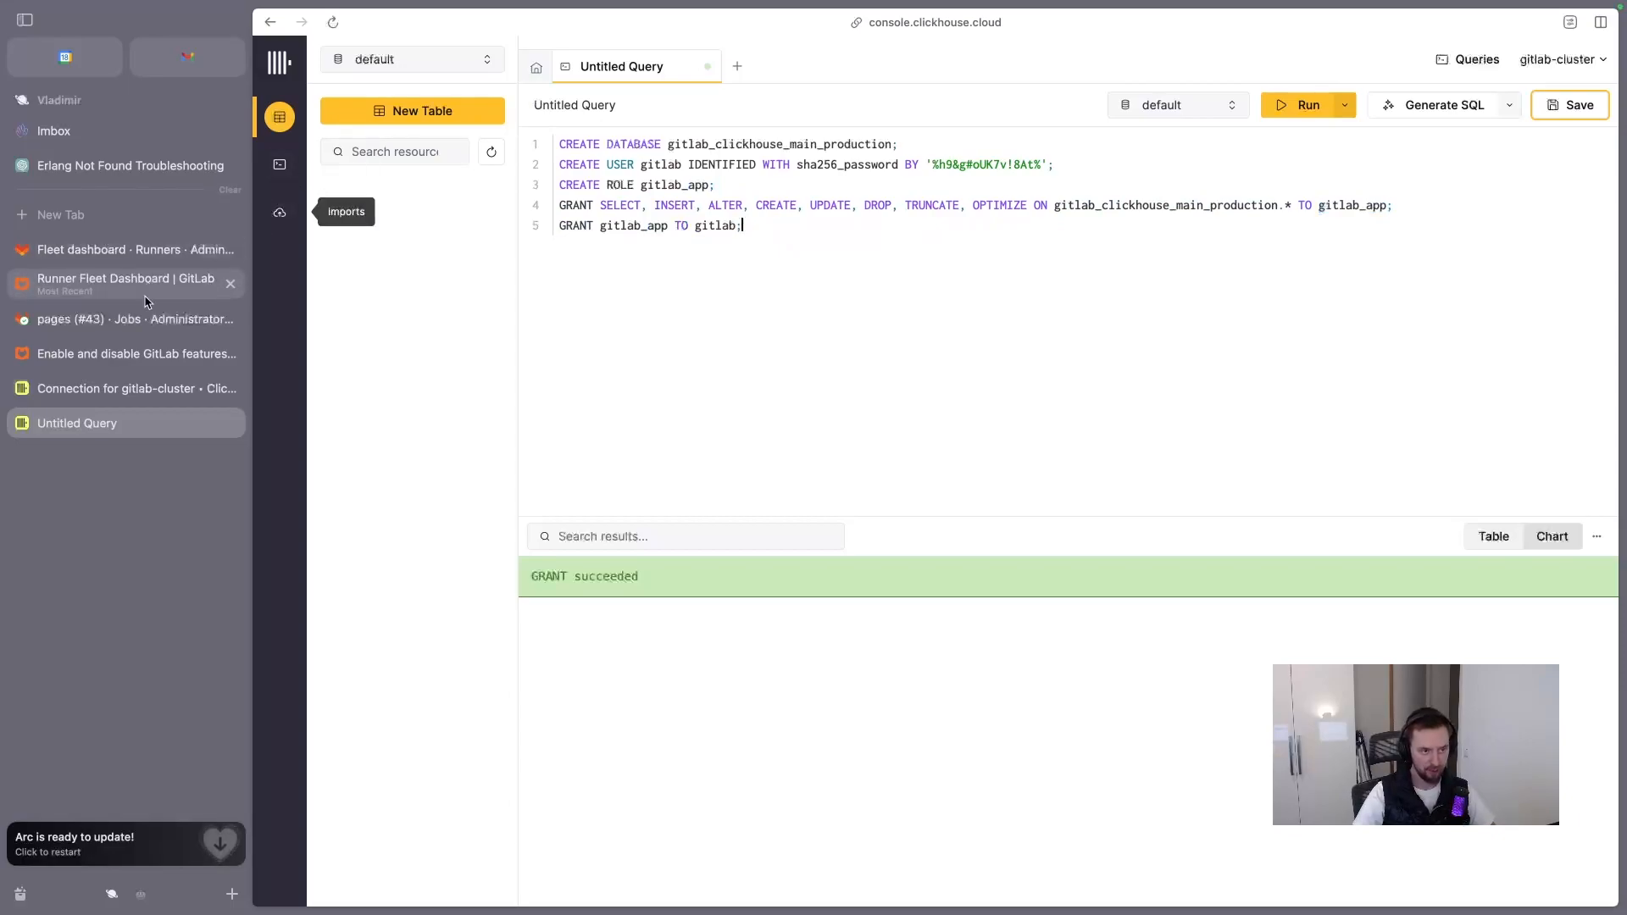
Step: Find the Linux package connection instructions in the GitLab docs and highlight the /etc/gitlab/gitlab.rb path
left_click(125, 284)
scroll(976, 574, "down", 5)
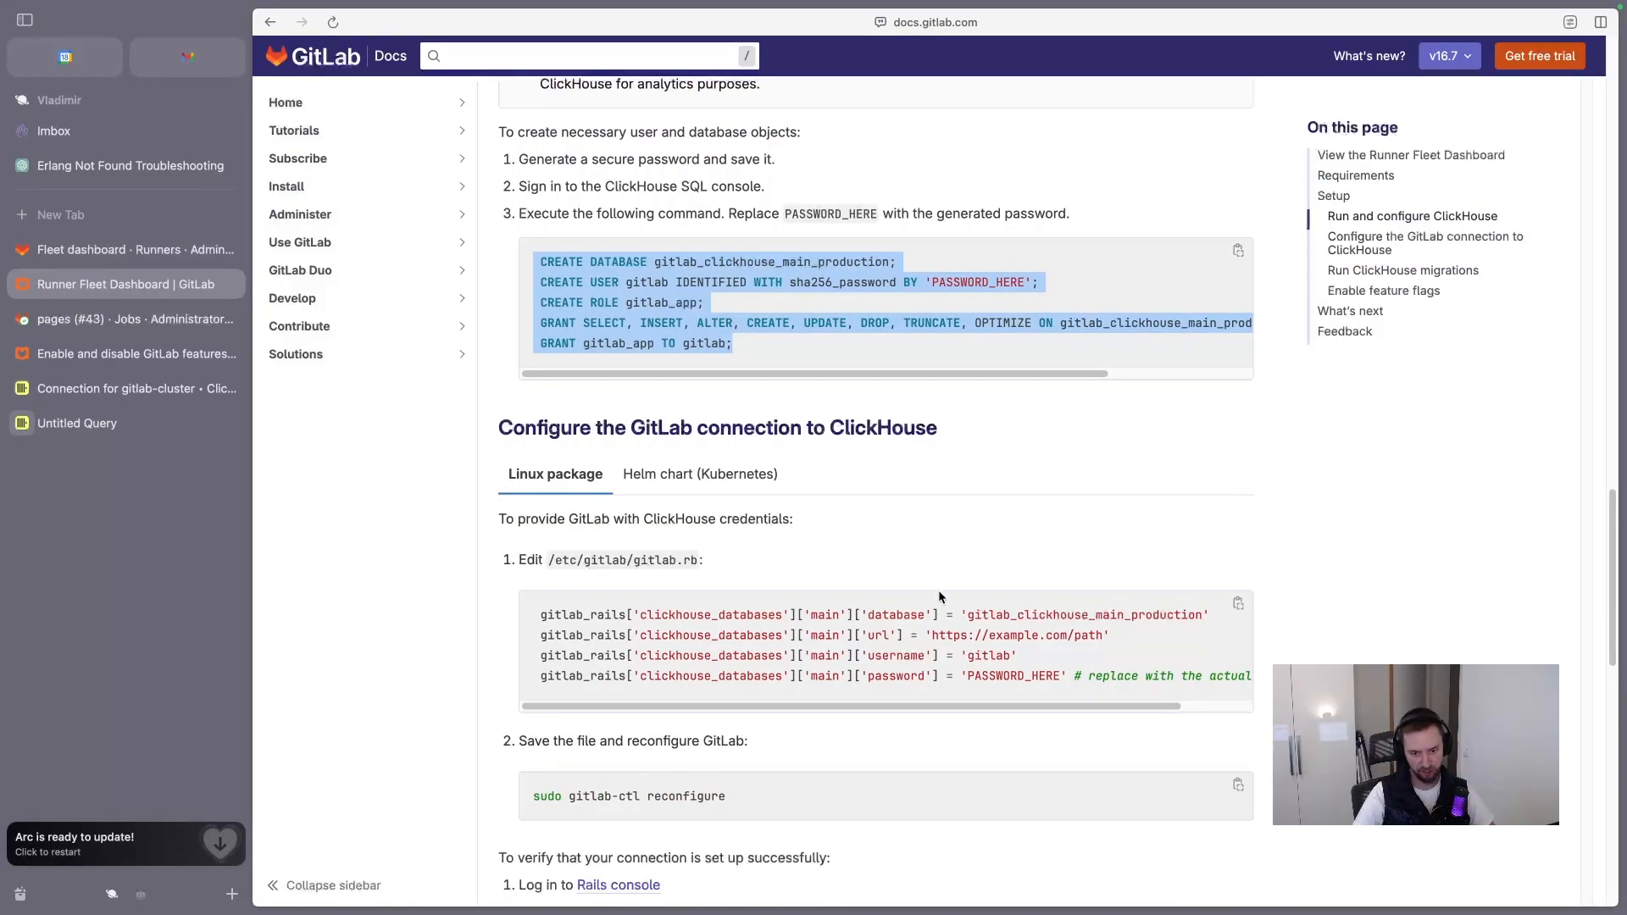
left_click_drag(693, 559, 548, 552)
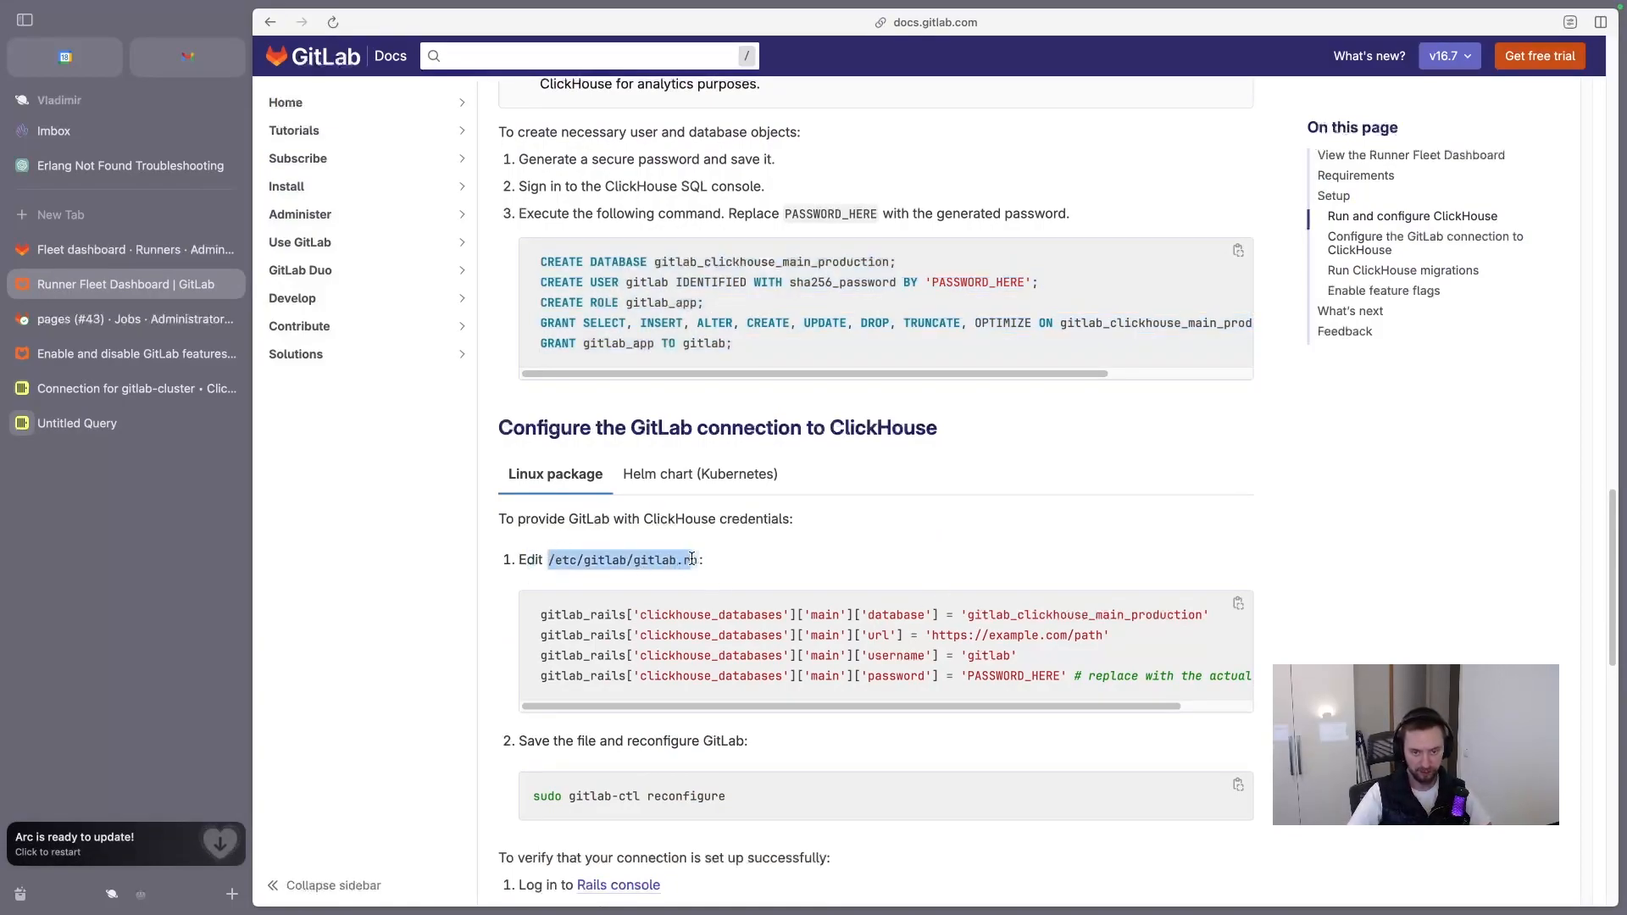
left_click_drag(698, 560, 546, 559)
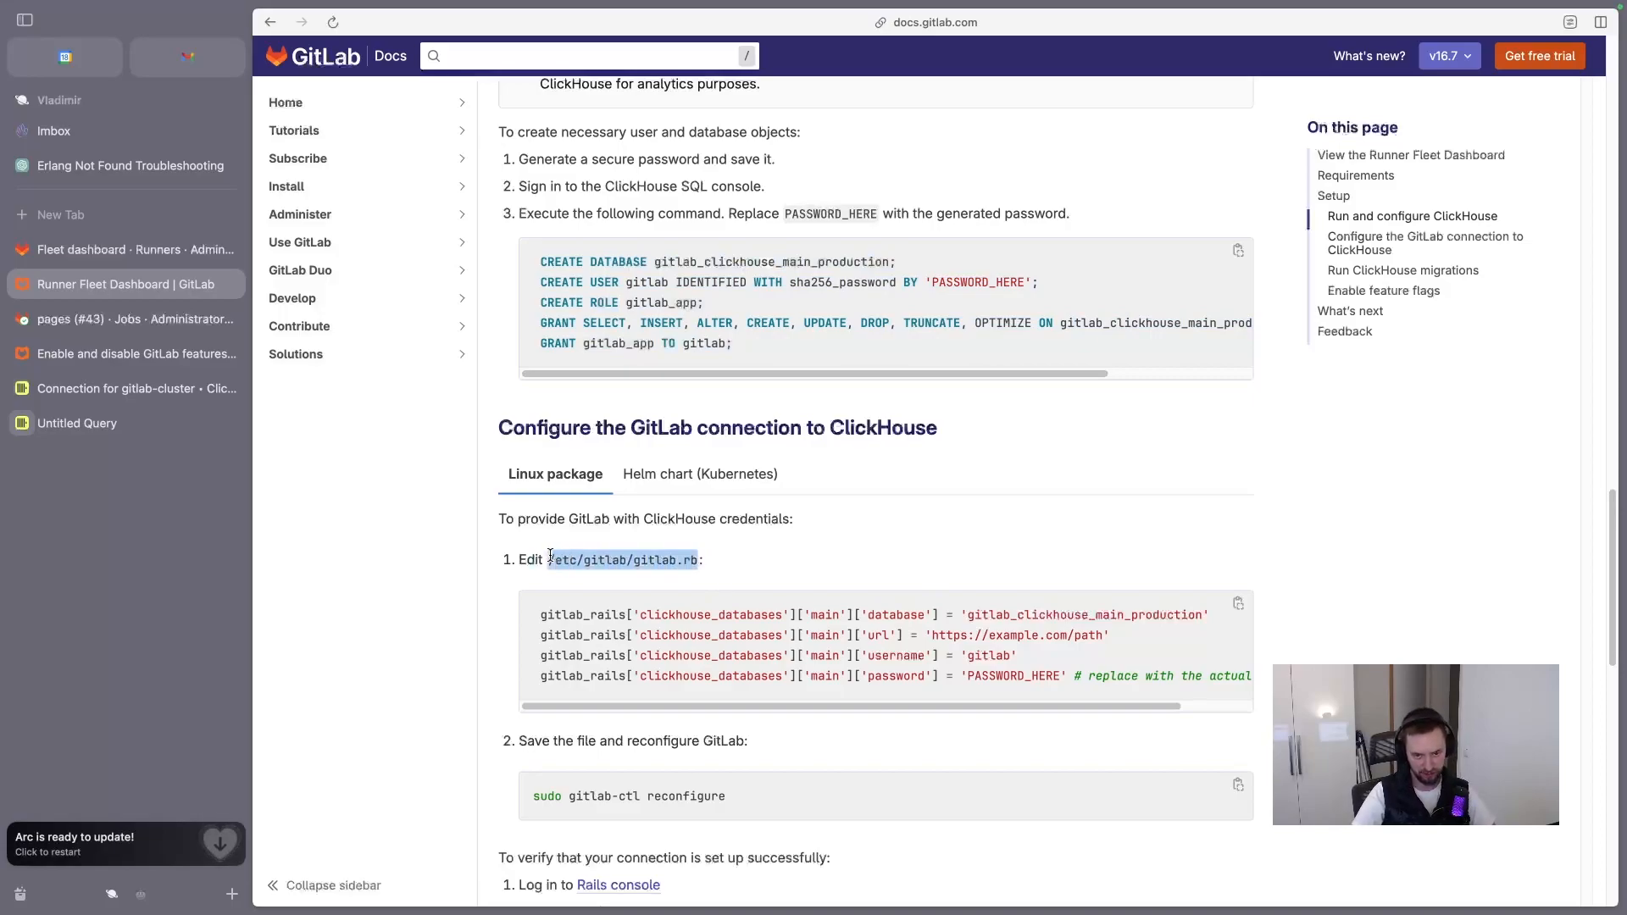
Step: Reopen the Fleet dashboard from the GitLab Admin Area through the CI/CD Runners page and review its job wait times
left_click(127, 249)
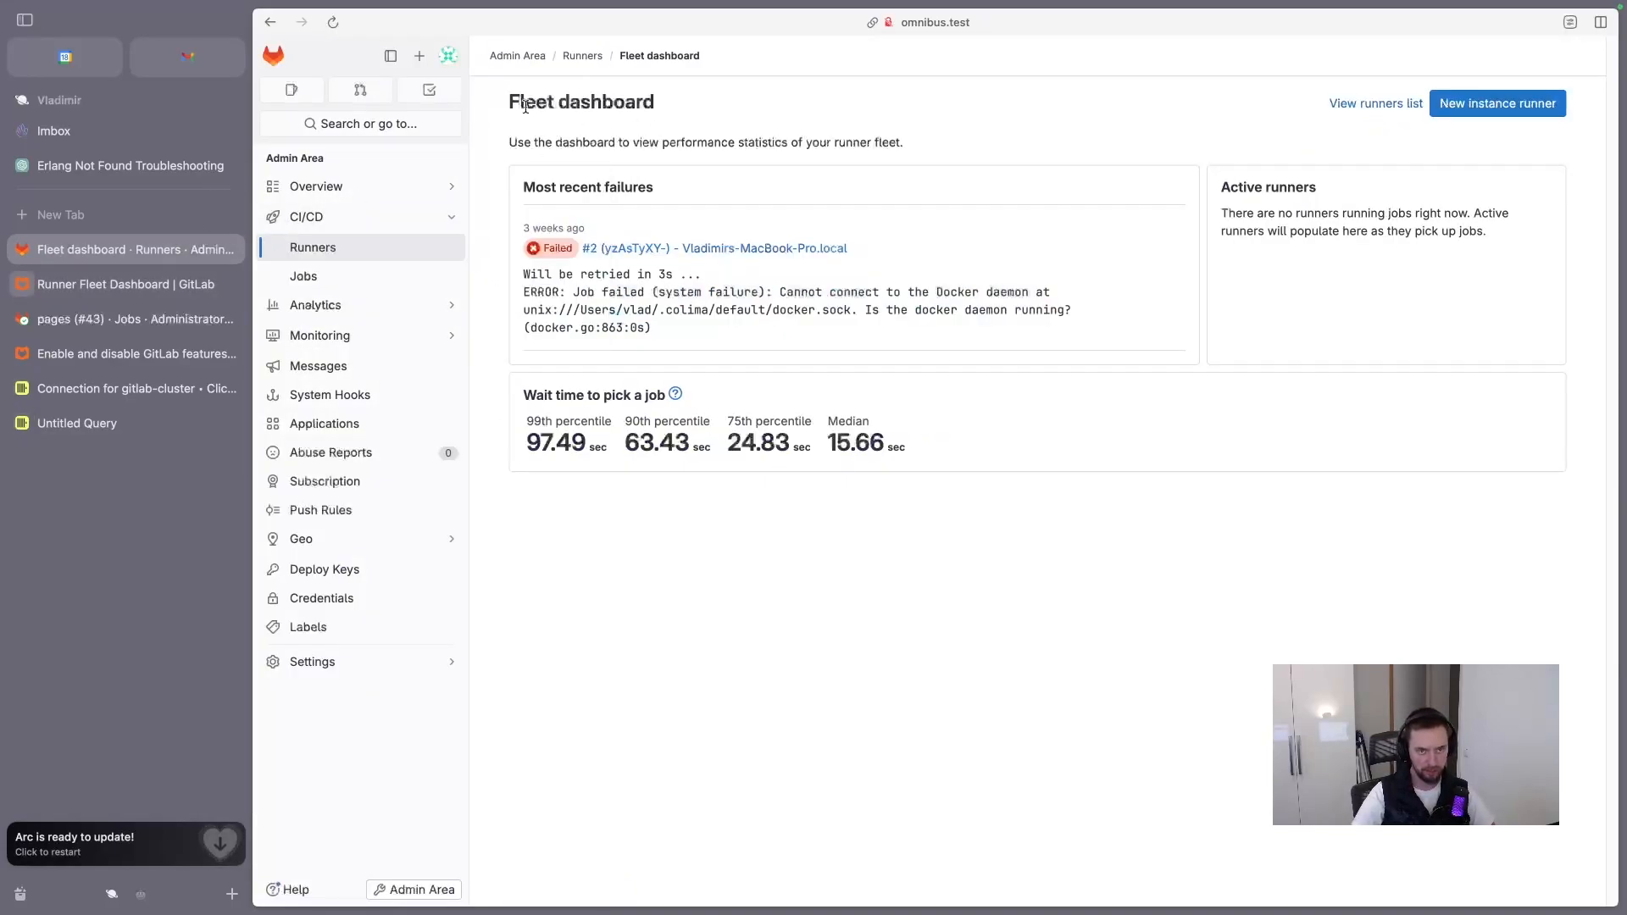
left_click(517, 56)
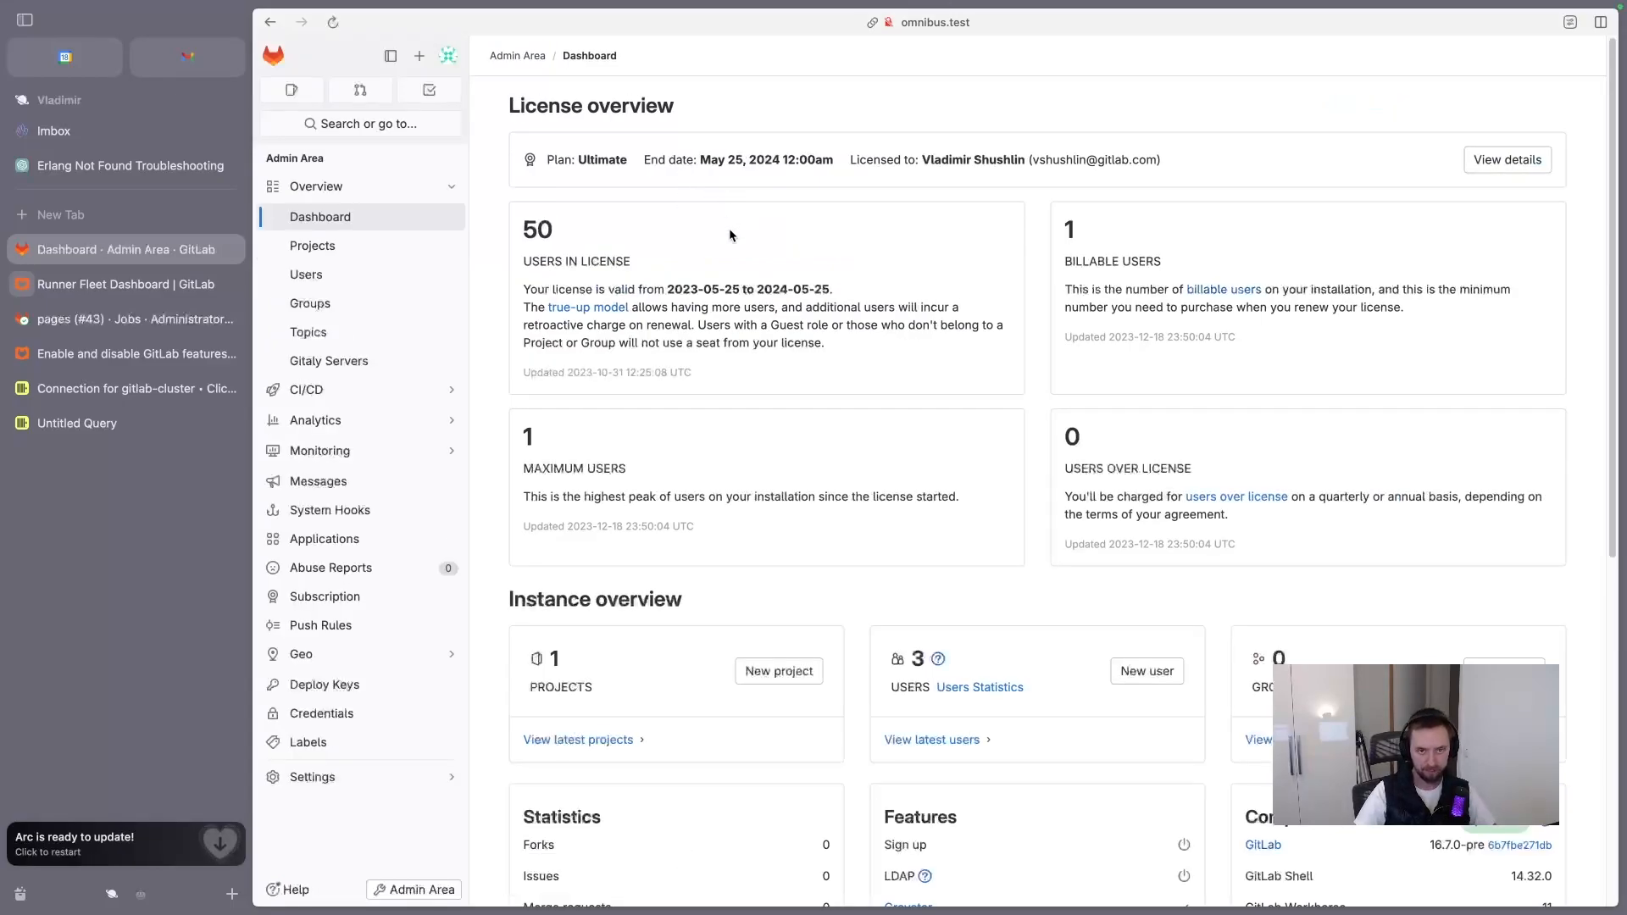
mouse_move(356, 390)
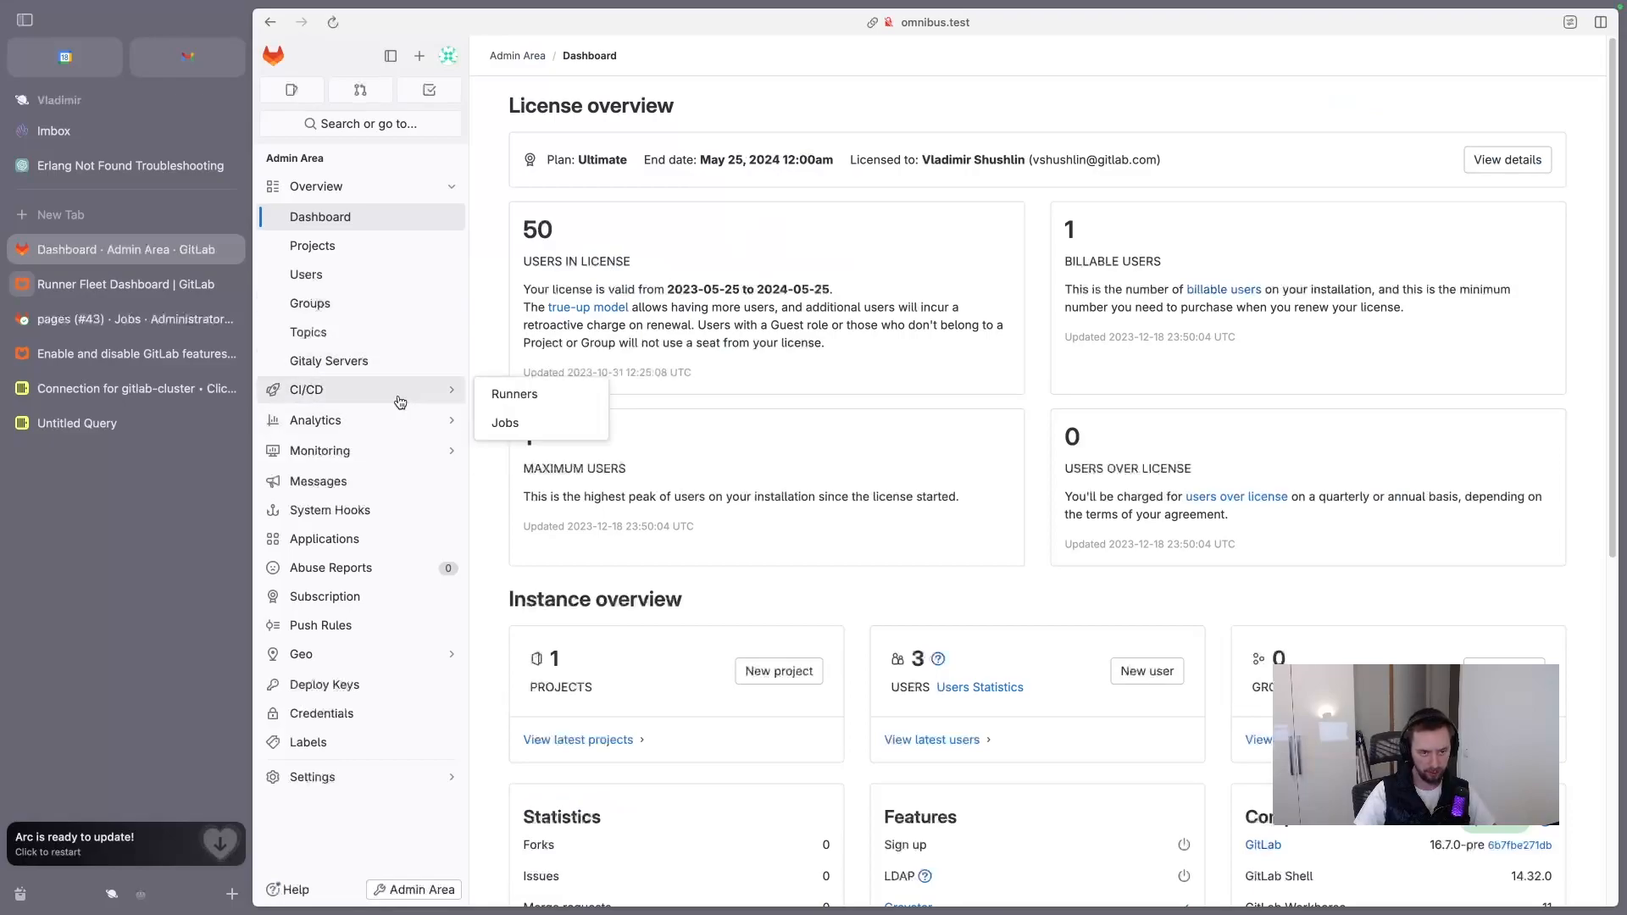
left_click(546, 403)
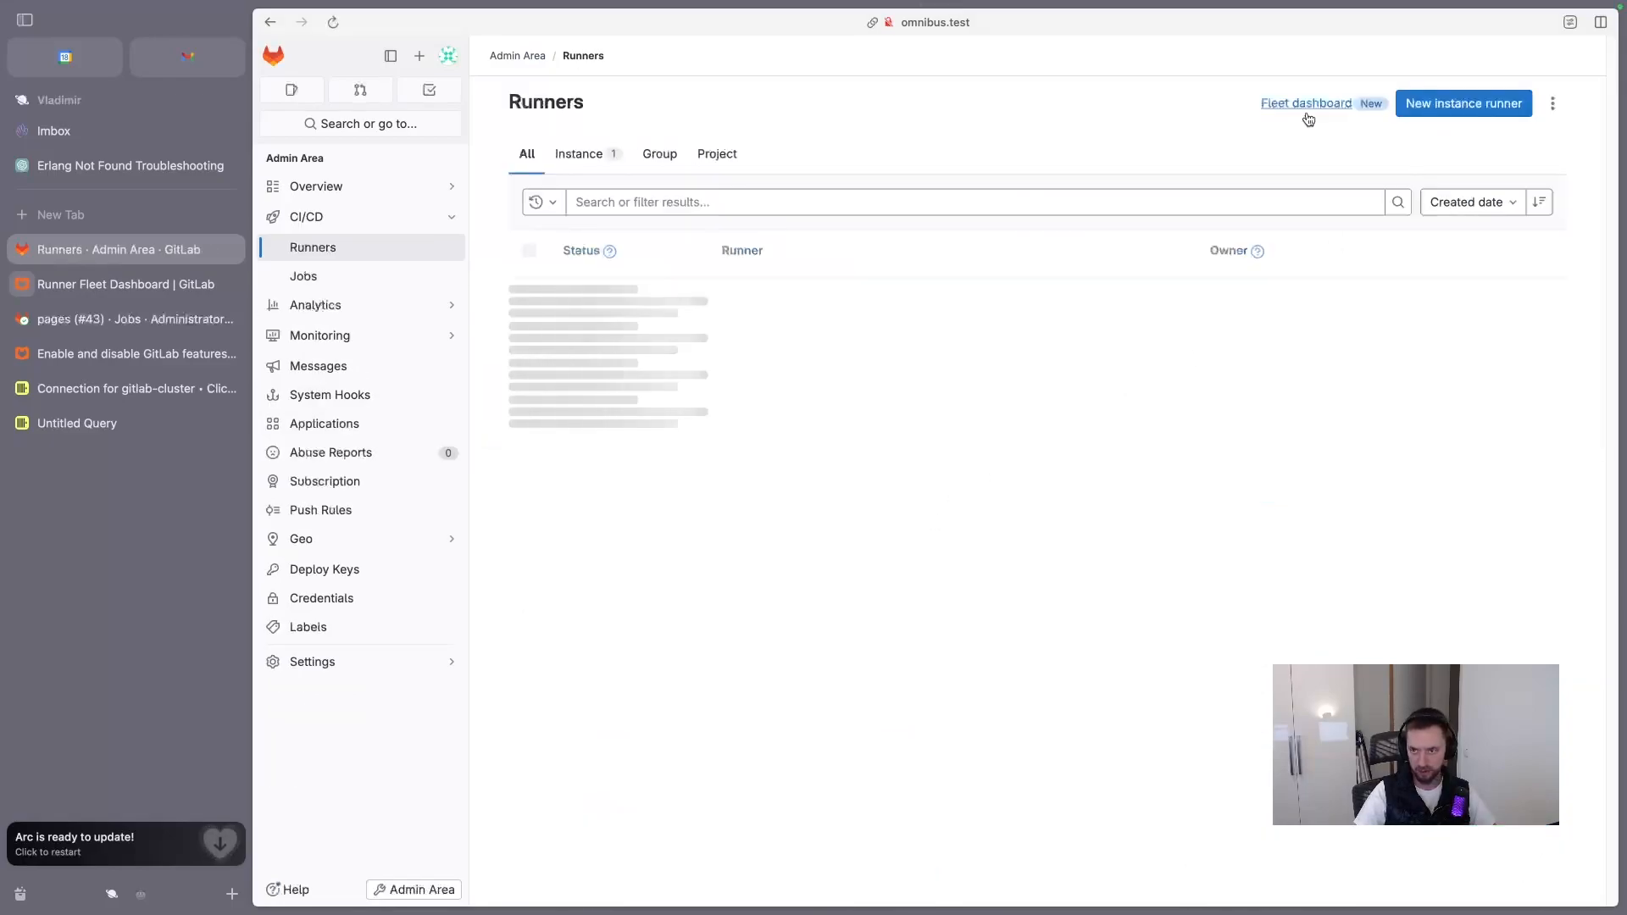
left_click(1294, 105)
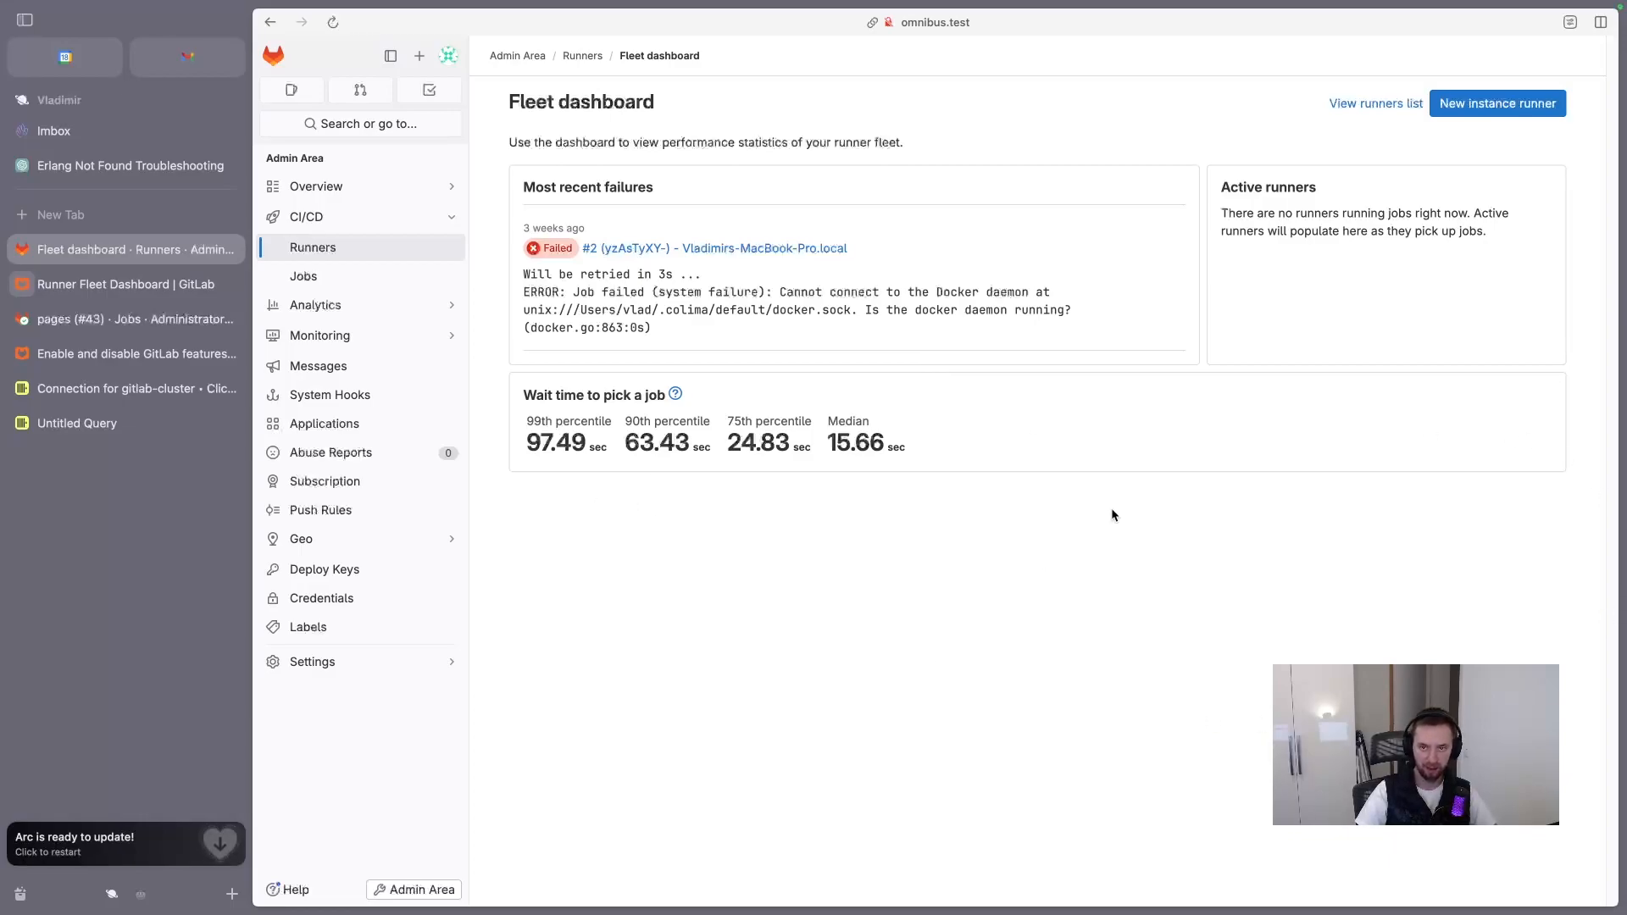
mouse_move(675, 394)
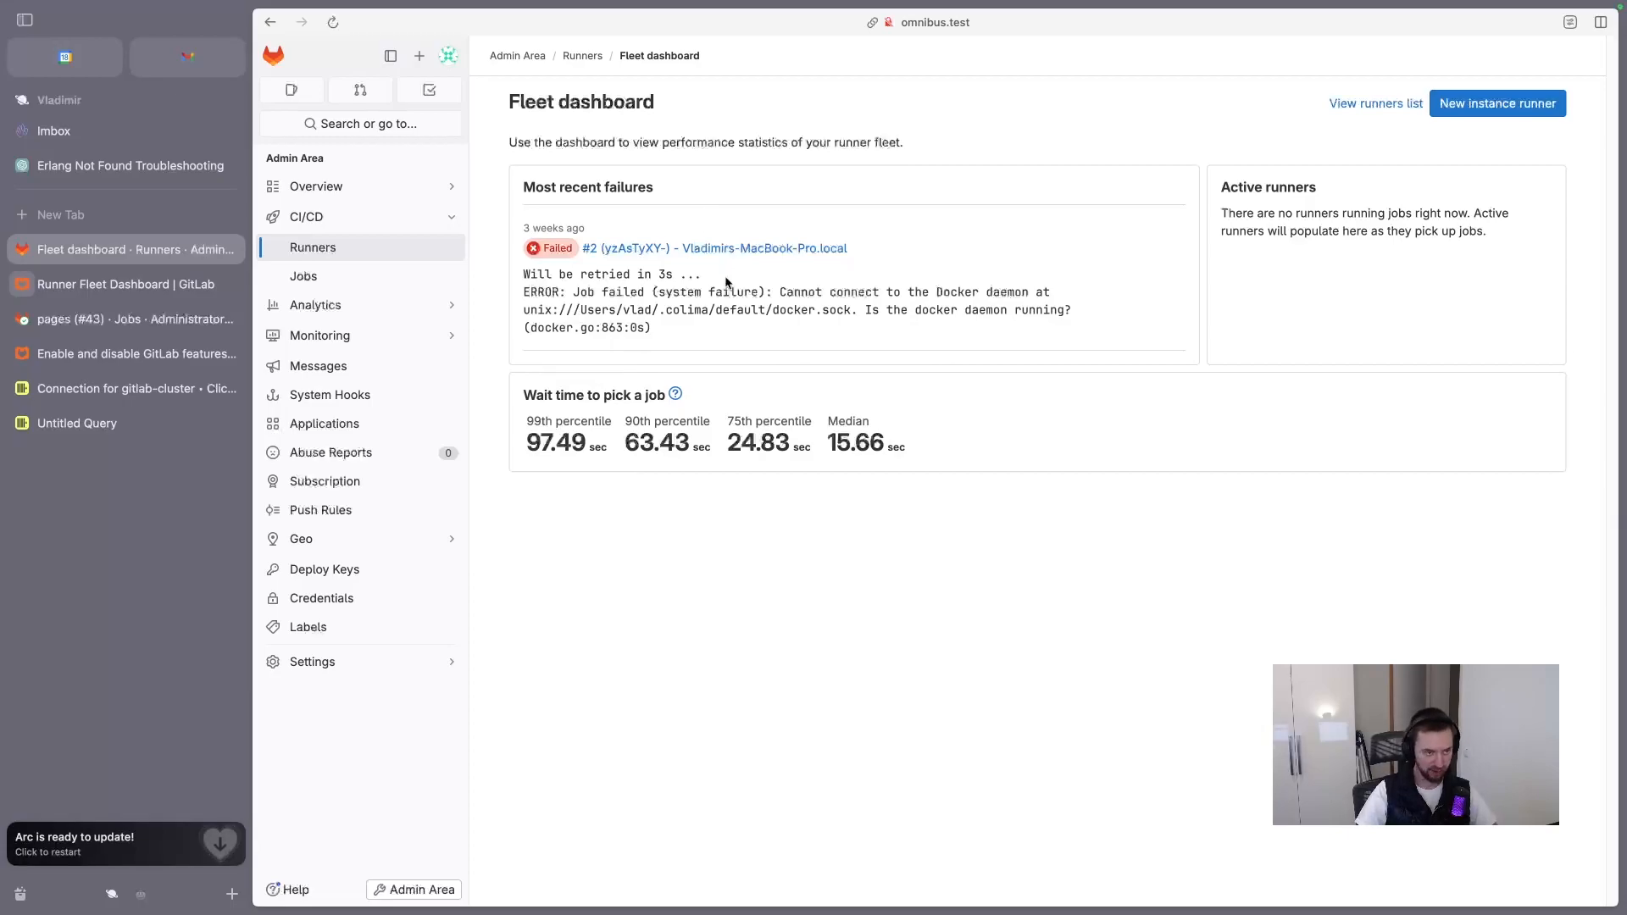
Step: Copy the four gitlab_rails clickhouse_databases settings for the Linux package from the Runner Fleet Dashboard docs
left_click(150, 294)
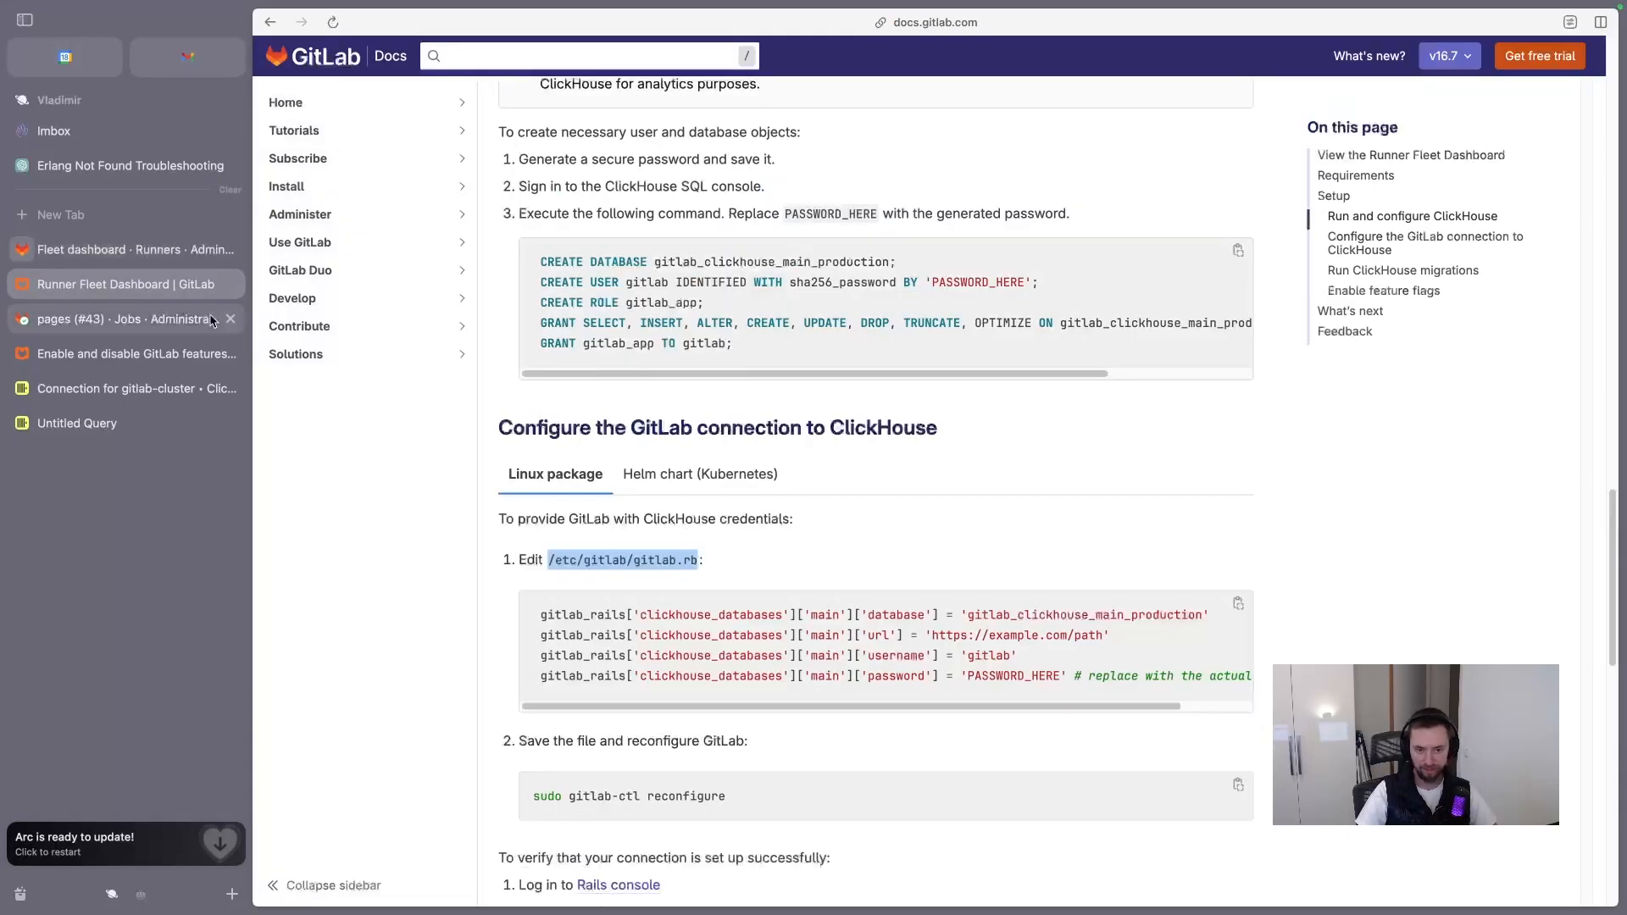
scroll(1081, 703, "right", 3)
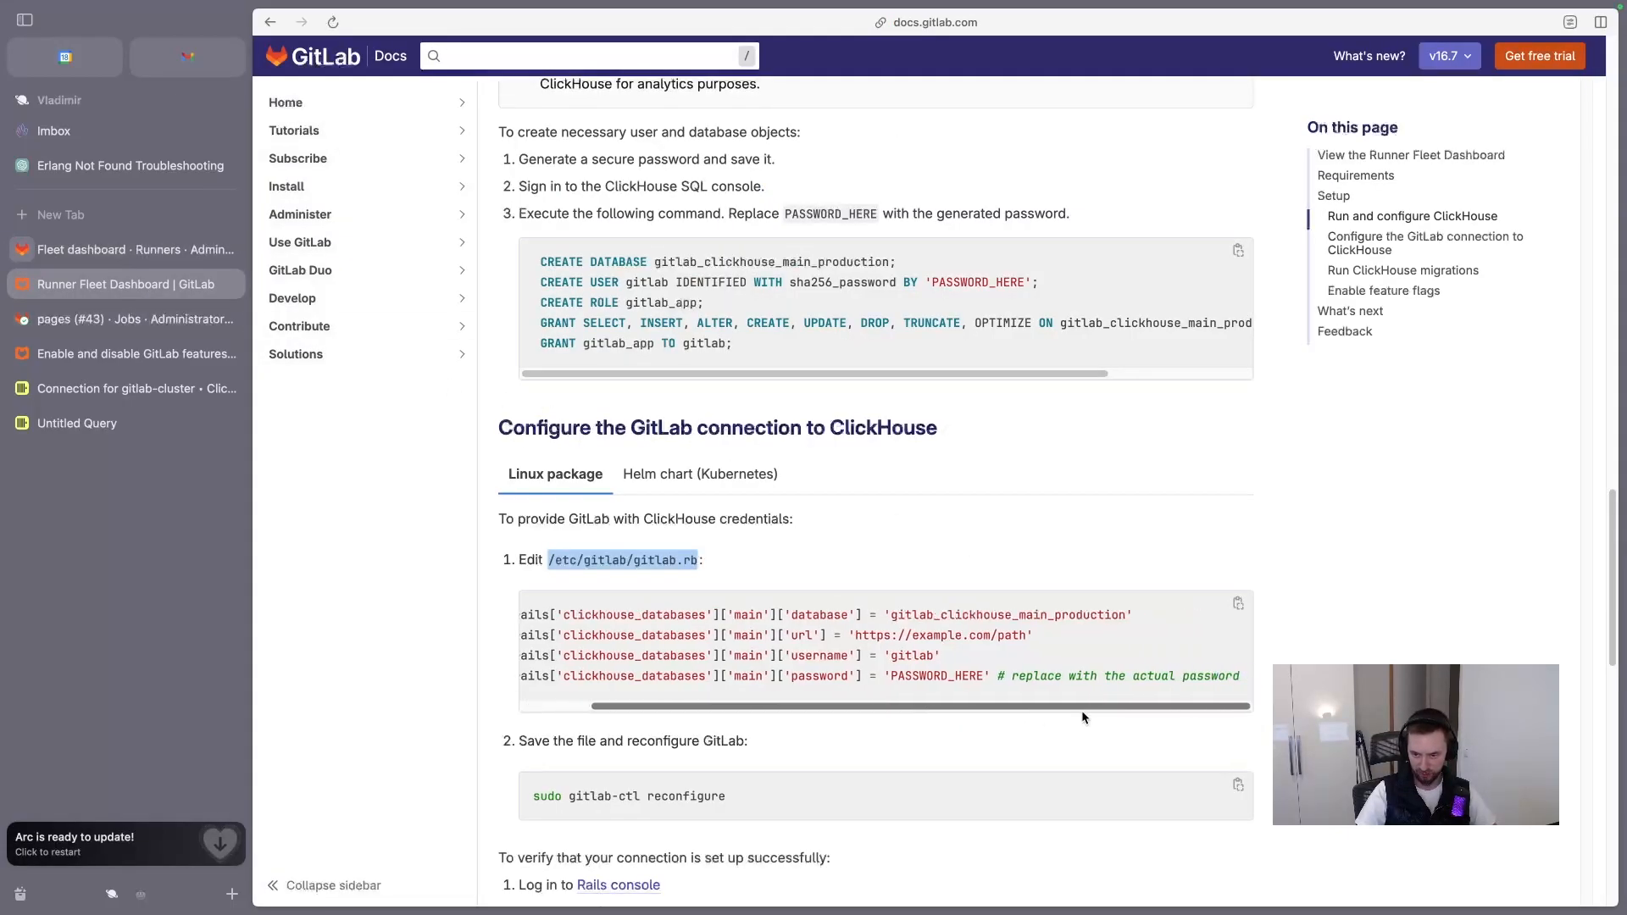
left_click_drag(1240, 679, 523, 605)
key("super+c")
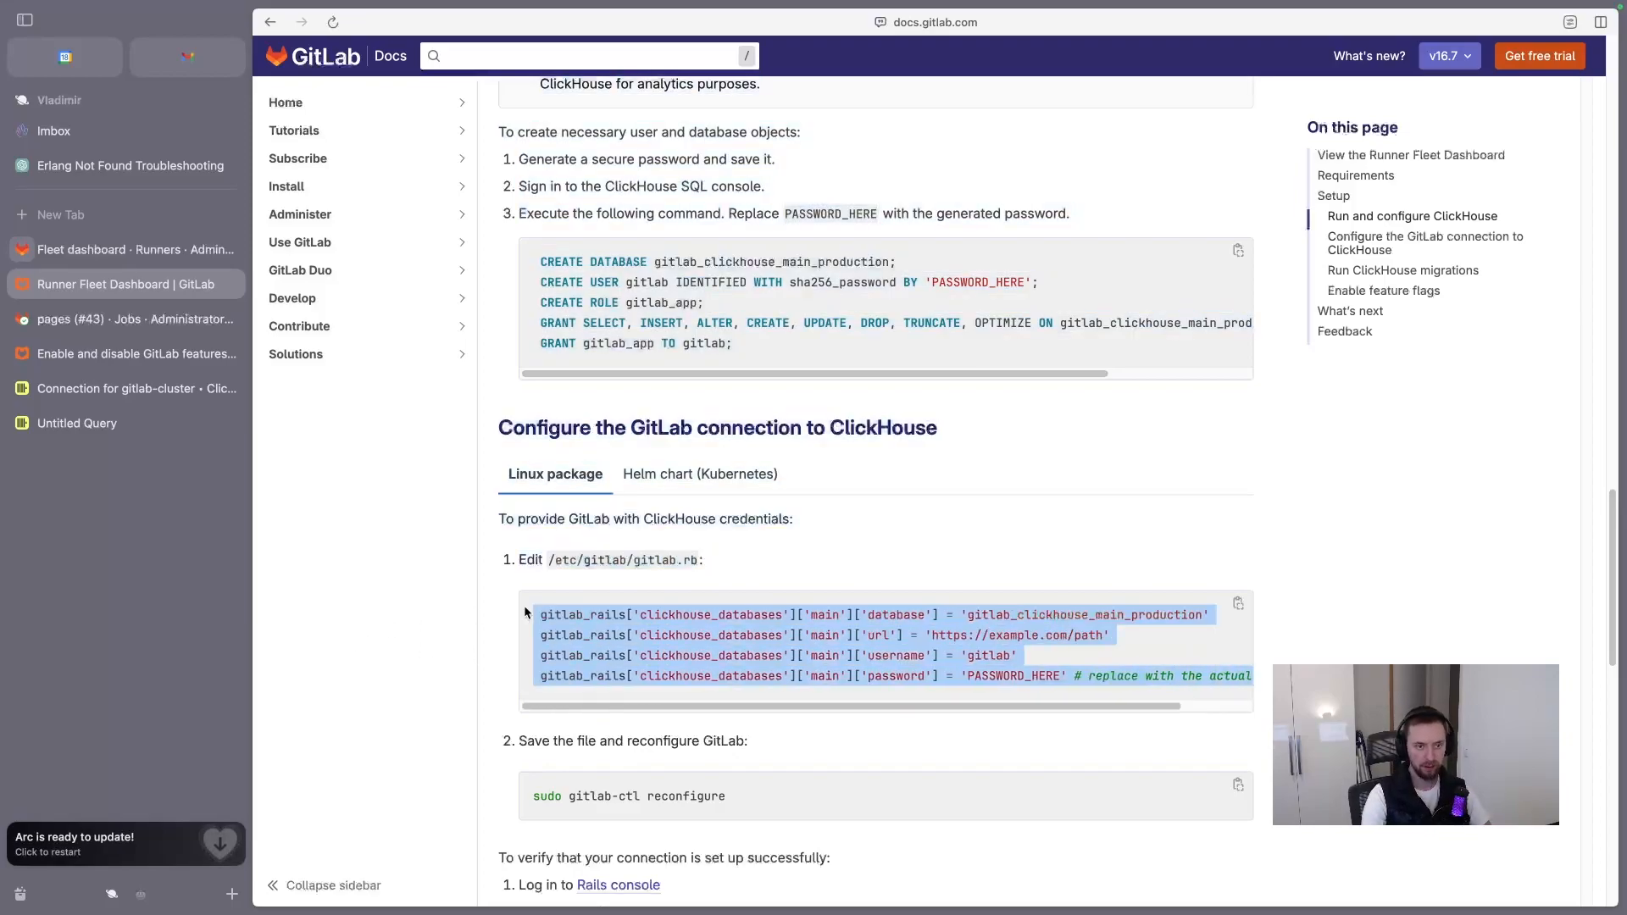
Step: Switch to the Warp terminal and open /etc/gitlab/gitlab.rb in vim on the GitLab server
key("ctrl+Up")
left_click(764, 83)
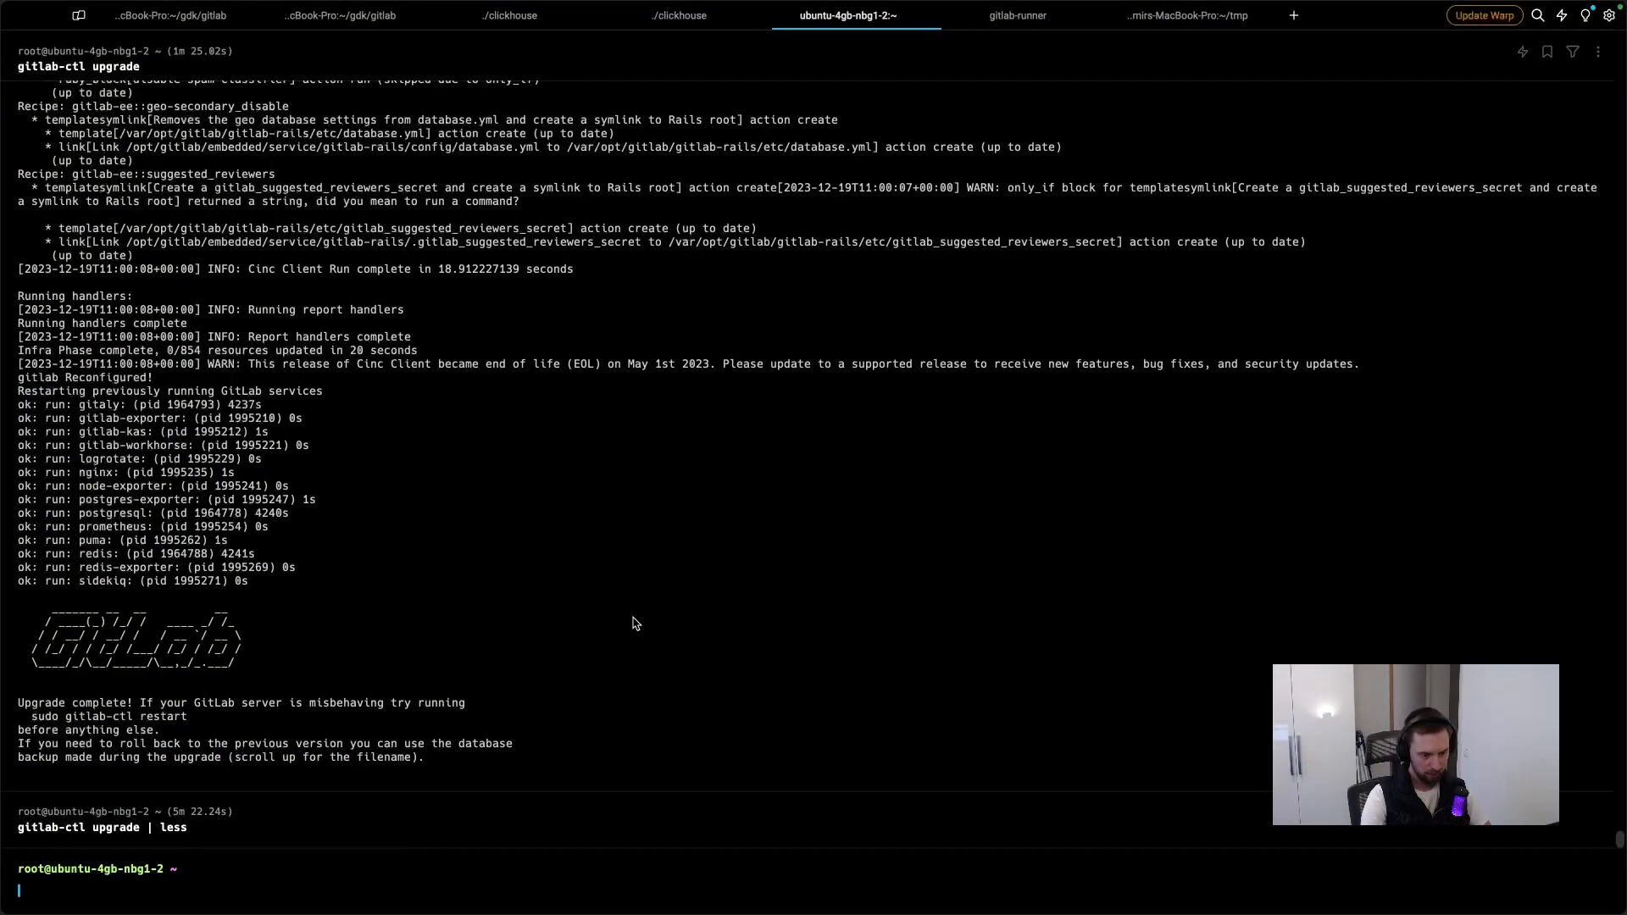
type("vim")
key("super+v")
key("super+z")
key("Right")
key("Return")
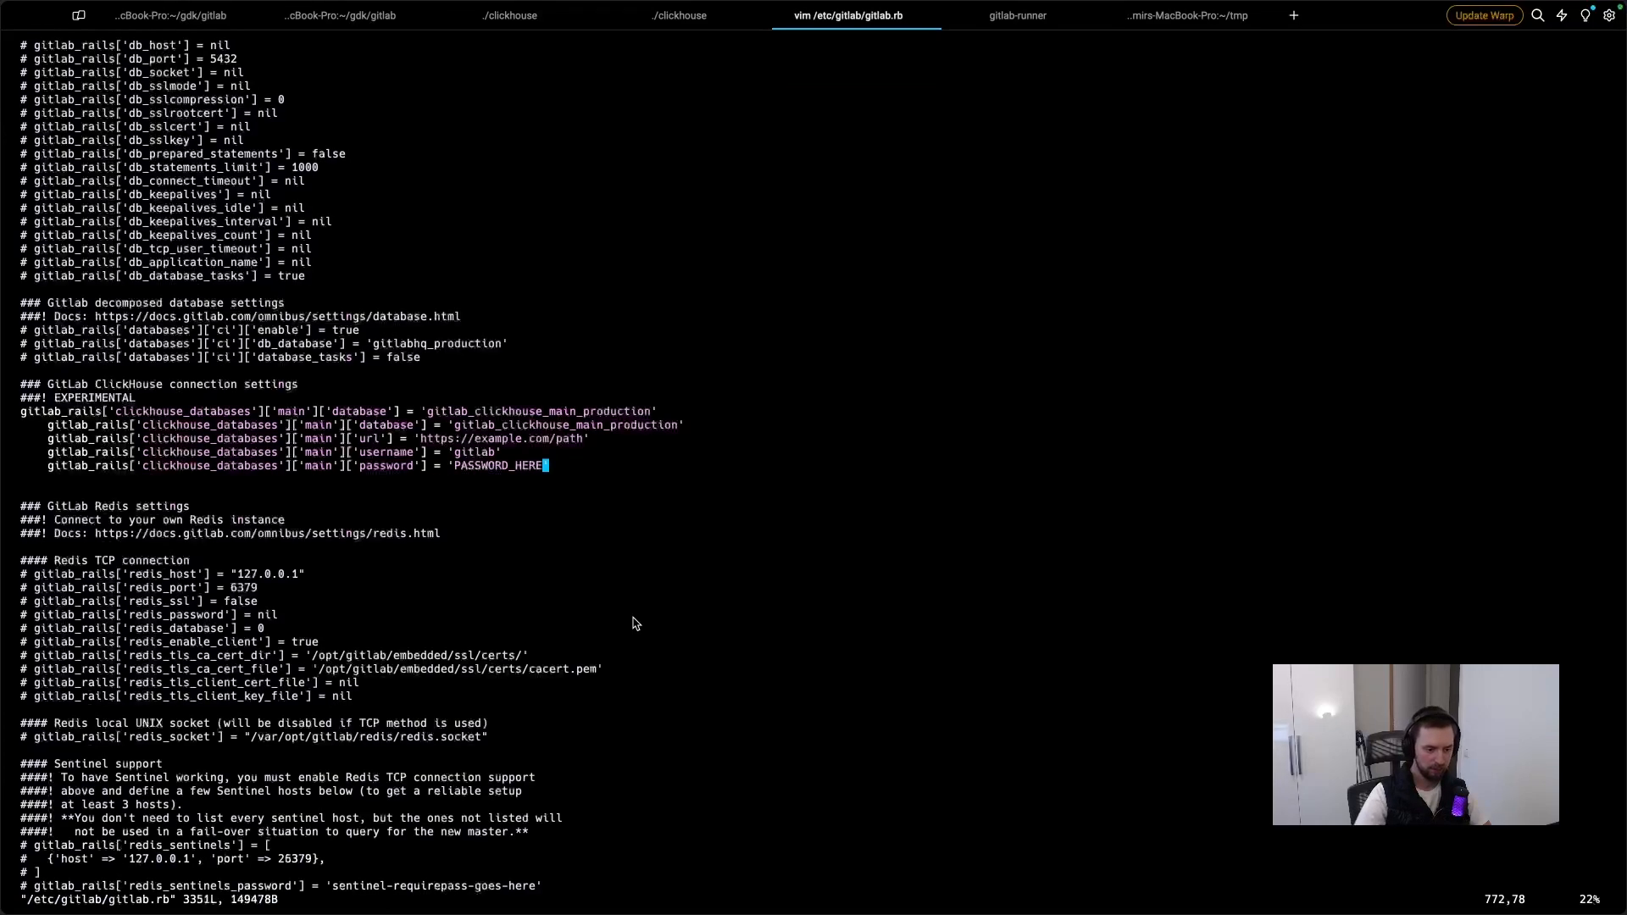
Step: Delete the existing clickhouse_databases lines under the GitLab ClickHouse connection settings heading in gitlab.rb
key("Up")
key("Up")
key("Up")
key("Up")
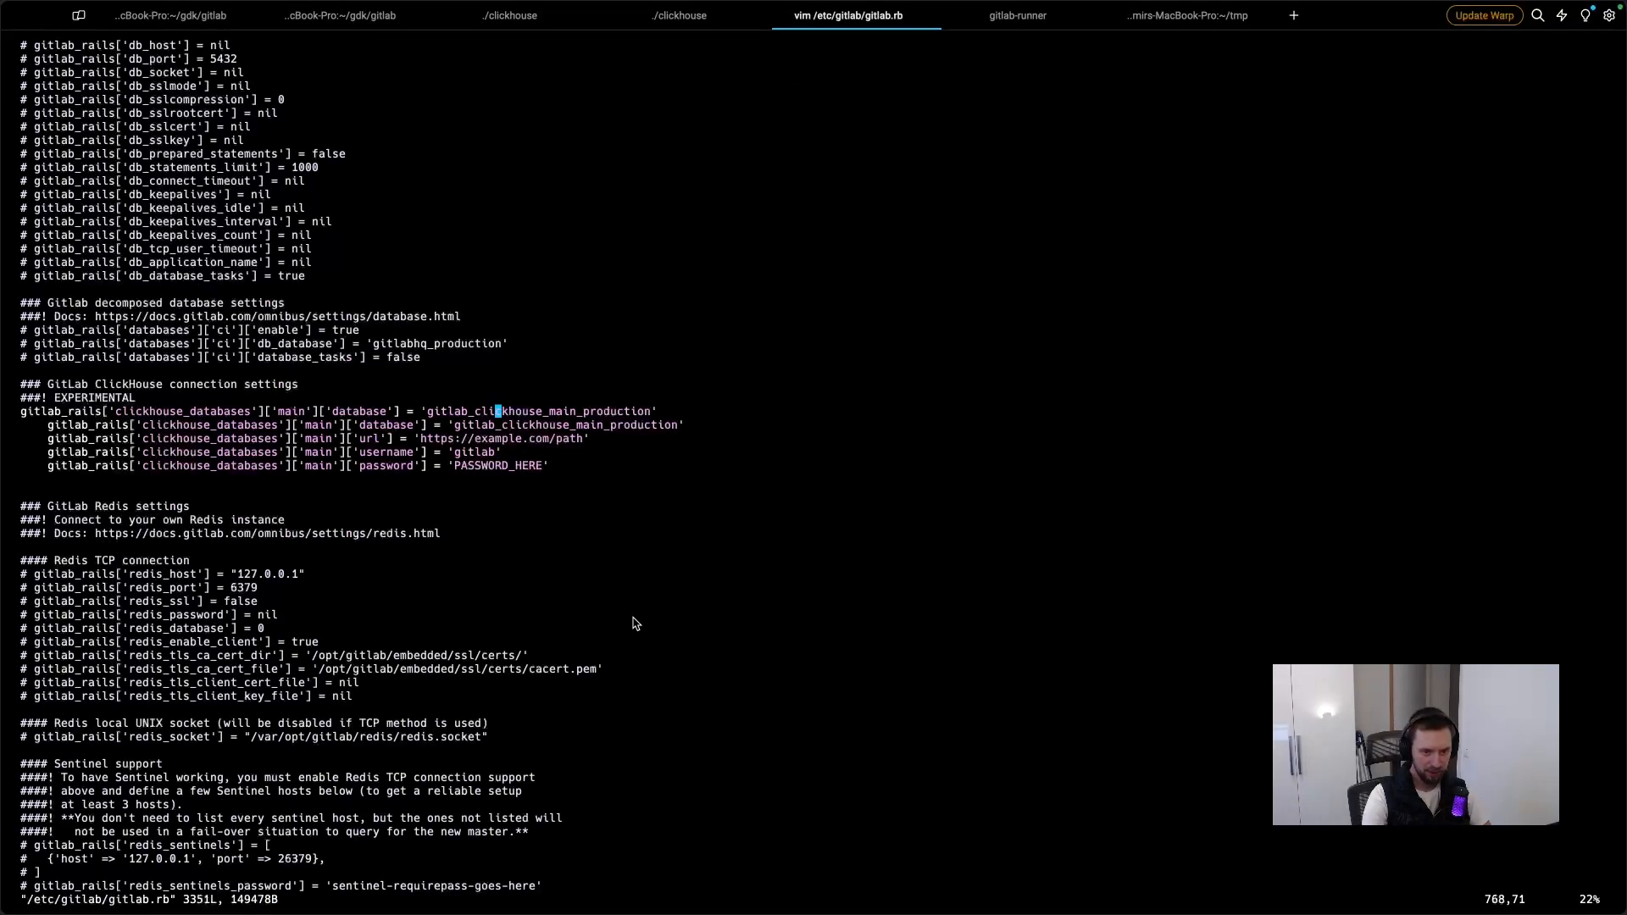
key("Up")
key("i")
key("Down")
key("Left")
key("Left")
key("Left")
key("Left")
key("Left")
key("Left")
key("Left")
key("Left")
key("Left")
key("Left")
key("Left")
key("Left")
key("Left")
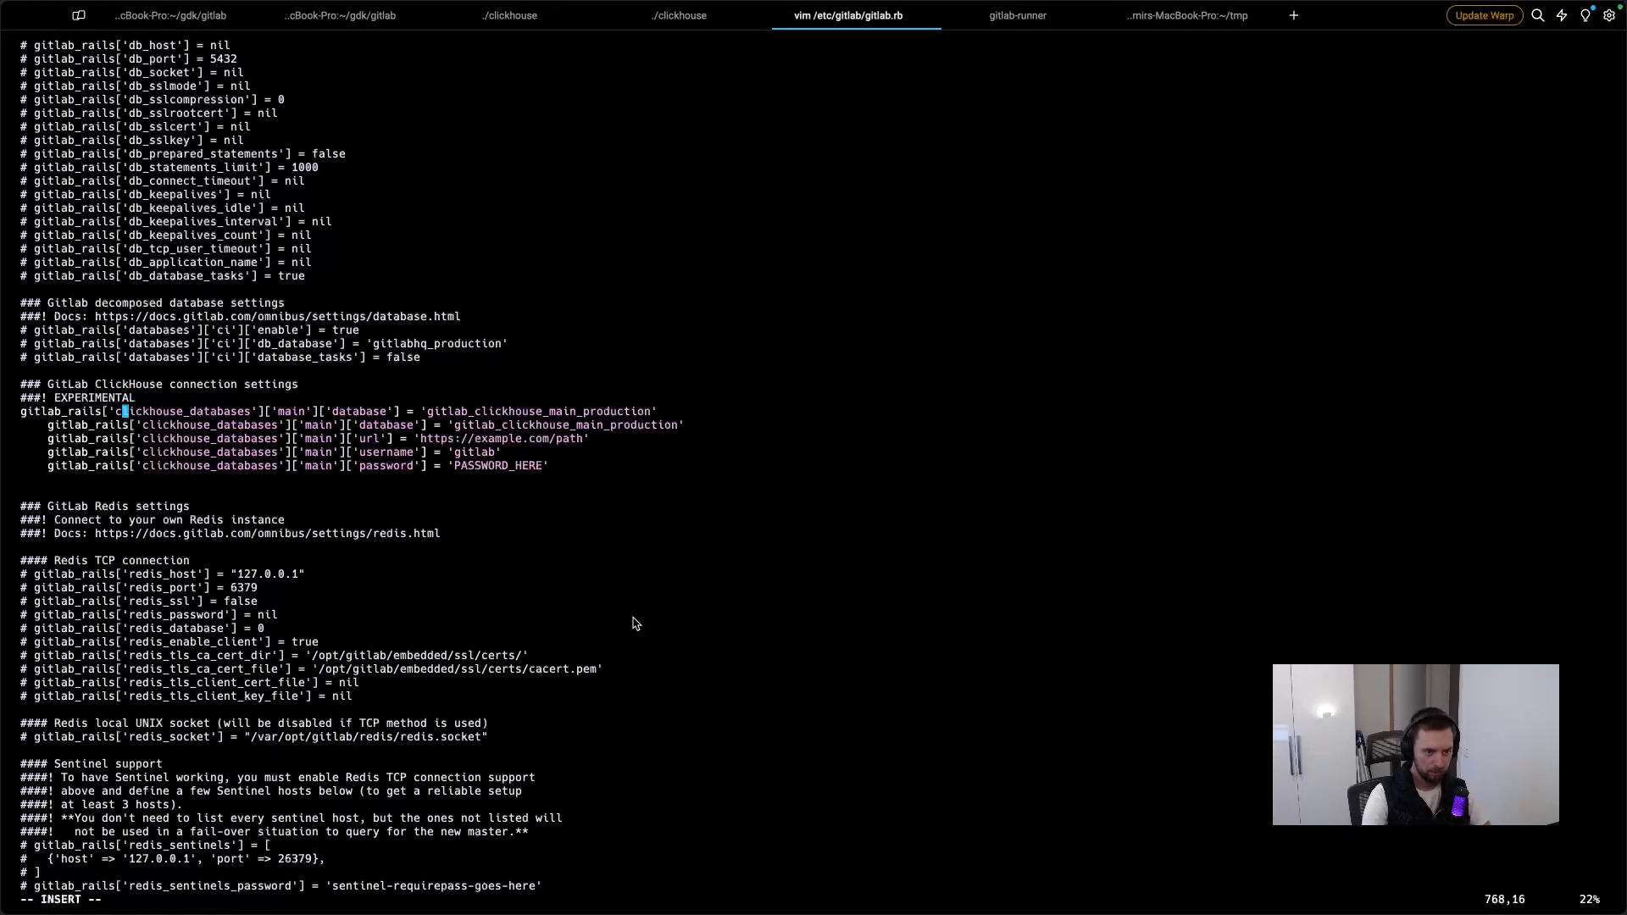
key("Left")
key("Left")
key("Left")
key("Escape")
key("d")
key("d")
key("d")
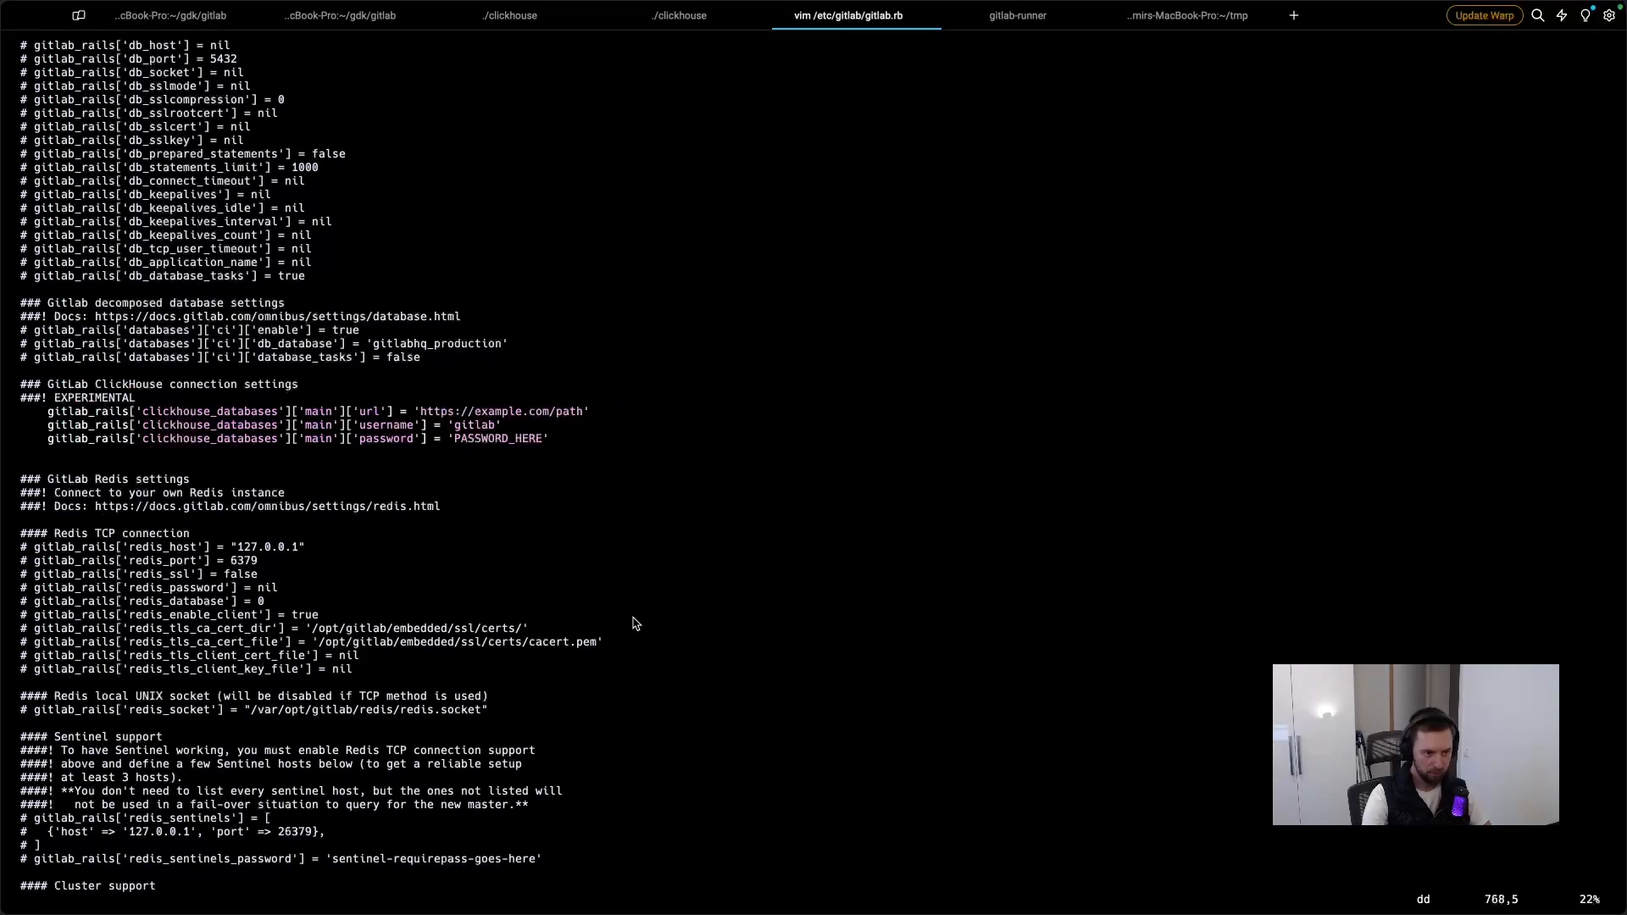
key("d")
key("d")
key("d")
key("d")
key("d")
Step: Paste the copied database, url, username and password settings under the GitLab ClickHouse connection settings heading
key("i")
key("super+v")
key("Up")
key("Up")
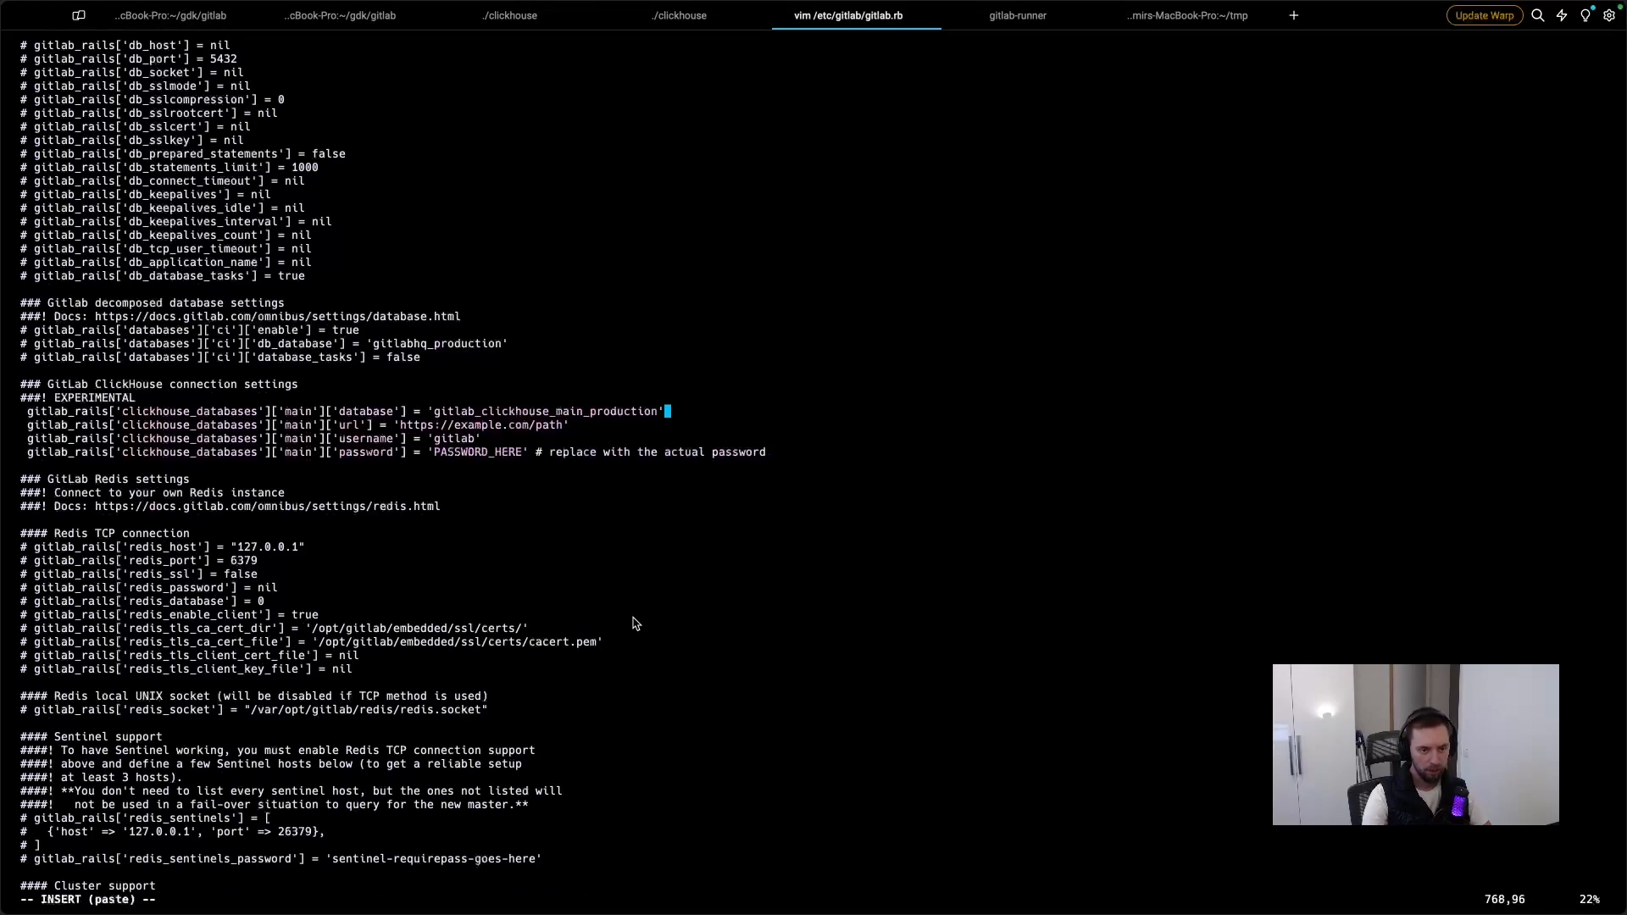
key("super+v")
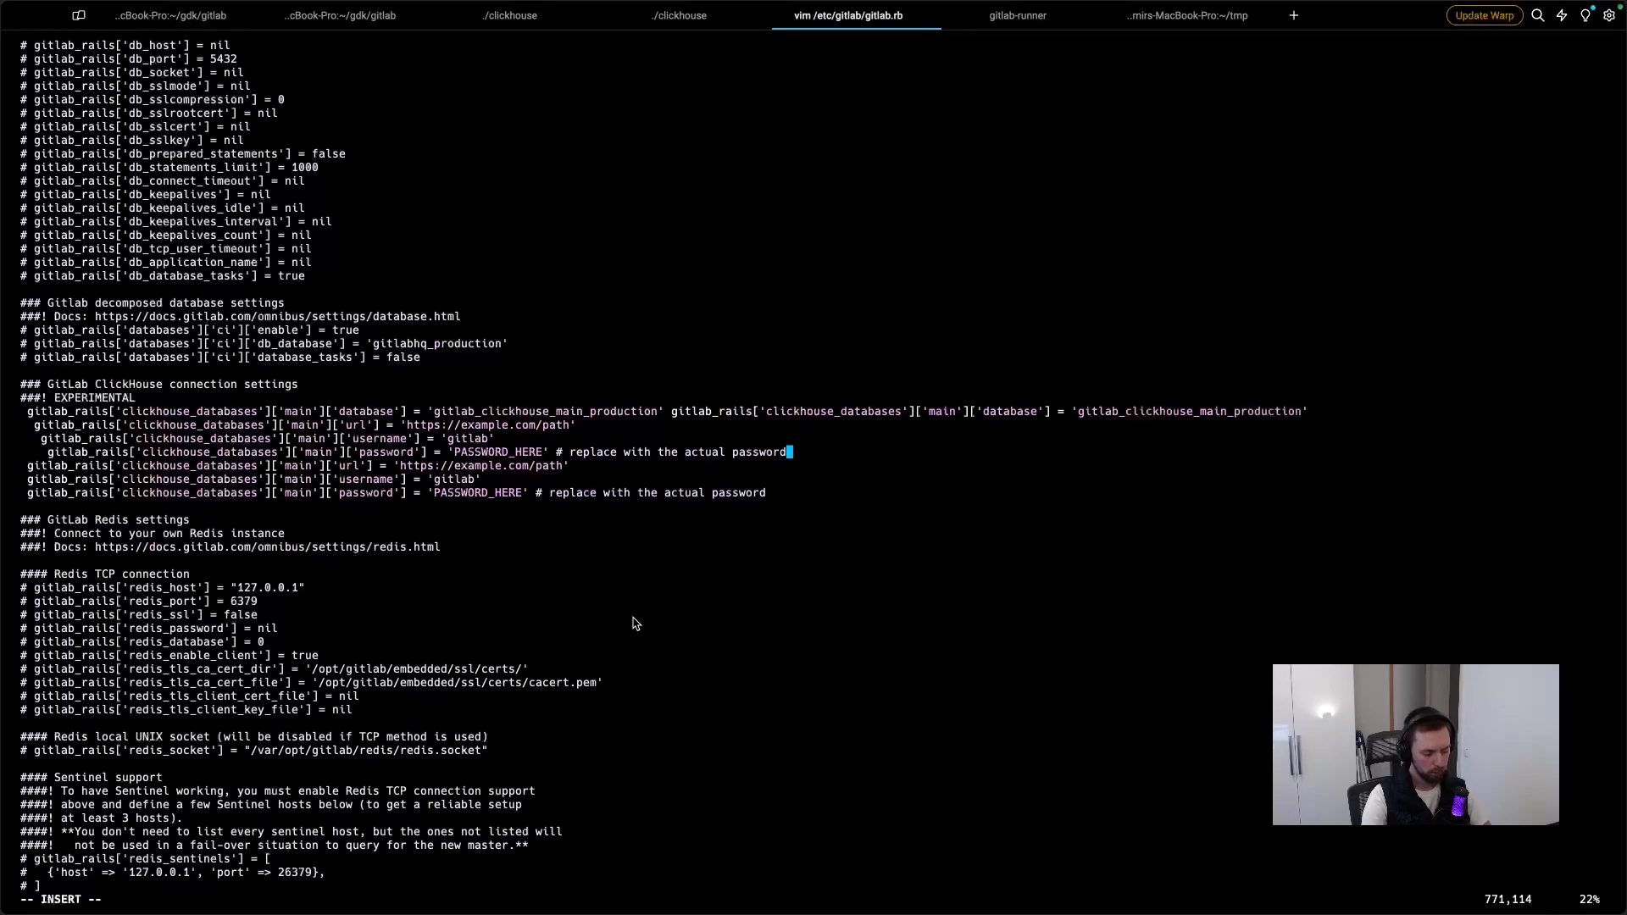
key("Escape")
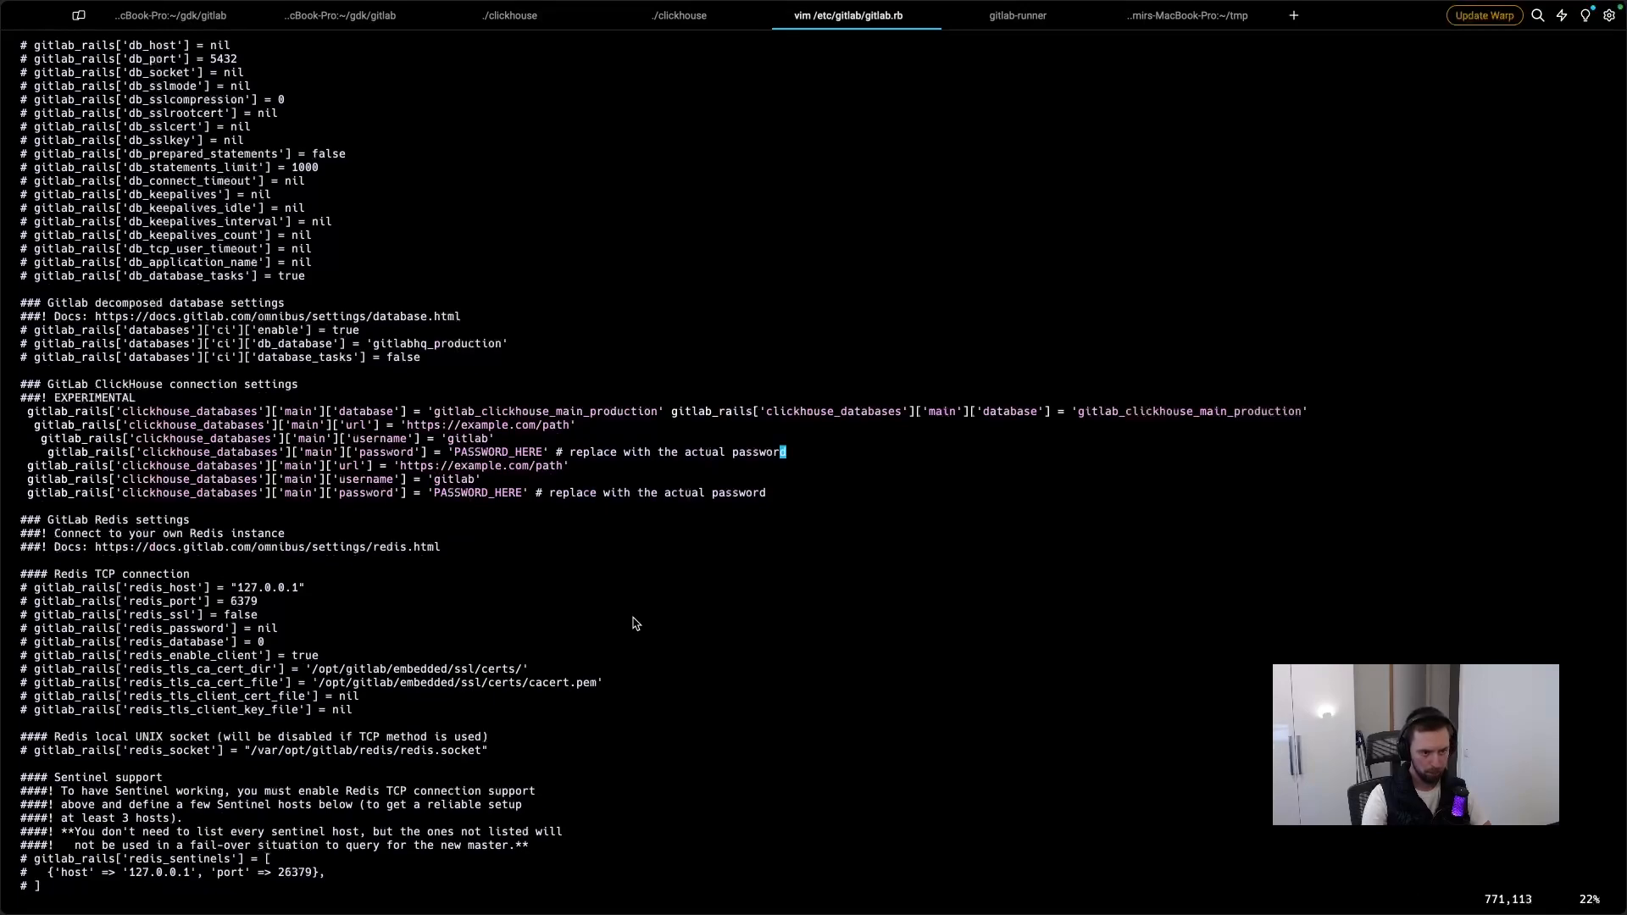
Step: Undo the last paste to remove the duplicate ClickHouse connection settings from gitlab.rb
key("u")
key("i")
key("Left")
key("Left")
key("Left")
key("Left")
key("Left")
key("Left")
key("Left")
key("Left")
key("Left")
key("Left")
key("Left")
key("Left")
key("Left")
key("Left")
key("Left")
key("Left")
key("Left")
key("Left")
key("Left")
key("Left")
key("Left")
key("Right")
key("Right")
key("Right")
key("Right")
key("Right")
key("Right")
key("Right")
key("Right")
key("Right")
key("Right")
key("Right")
key("Right")
key("Right")
key("Right")
key("Right")
key("Right")
key("Right")
key("Right")
key("Right")
key("Right")
key("Right")
key("Right")
key("Right")
key("Right")
key("Right")
key("Right")
key("Right")
key("Right")
key("BackSpace")
key("BackSpace")
key("BackSpace")
key("BackSpace")
key("BackSpace")
key("BackSpace")
key("BackSpace")
key("BackSpace")
key("BackSpace")
key("BackSpace")
key("BackSpace")
key("BackSpace")
key("BackSpace")
key("BackSpace")
key("BackSpace")
key("BackSpace")
key("BackSpace")
key("BackSpace")
key("BackSpace")
key("BackSpace")
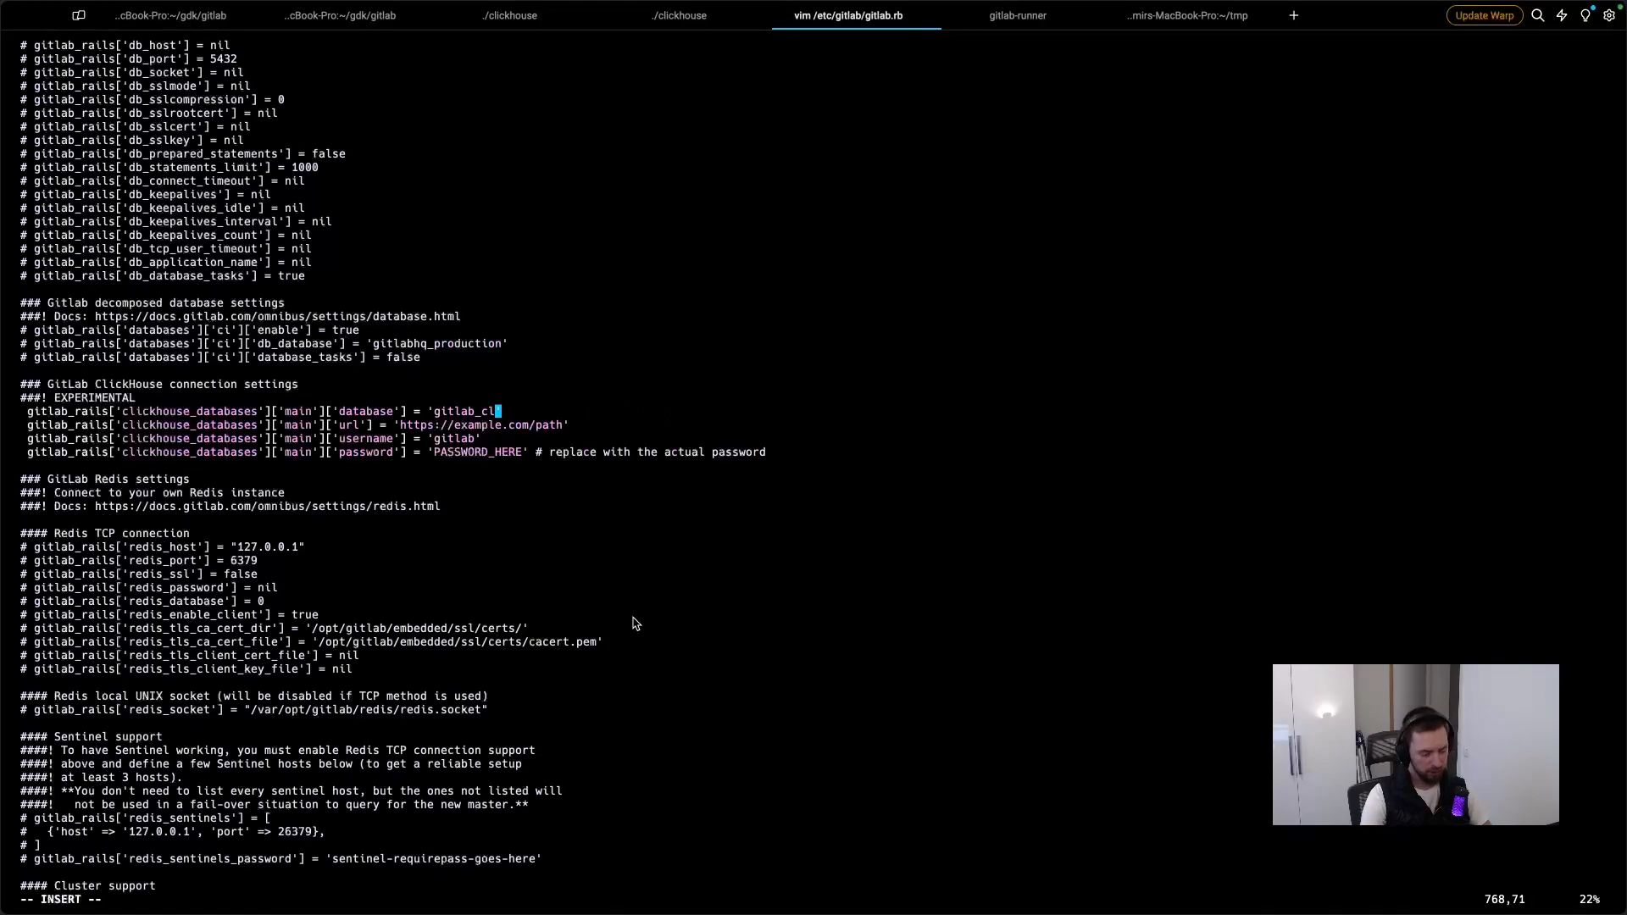
key("Escape")
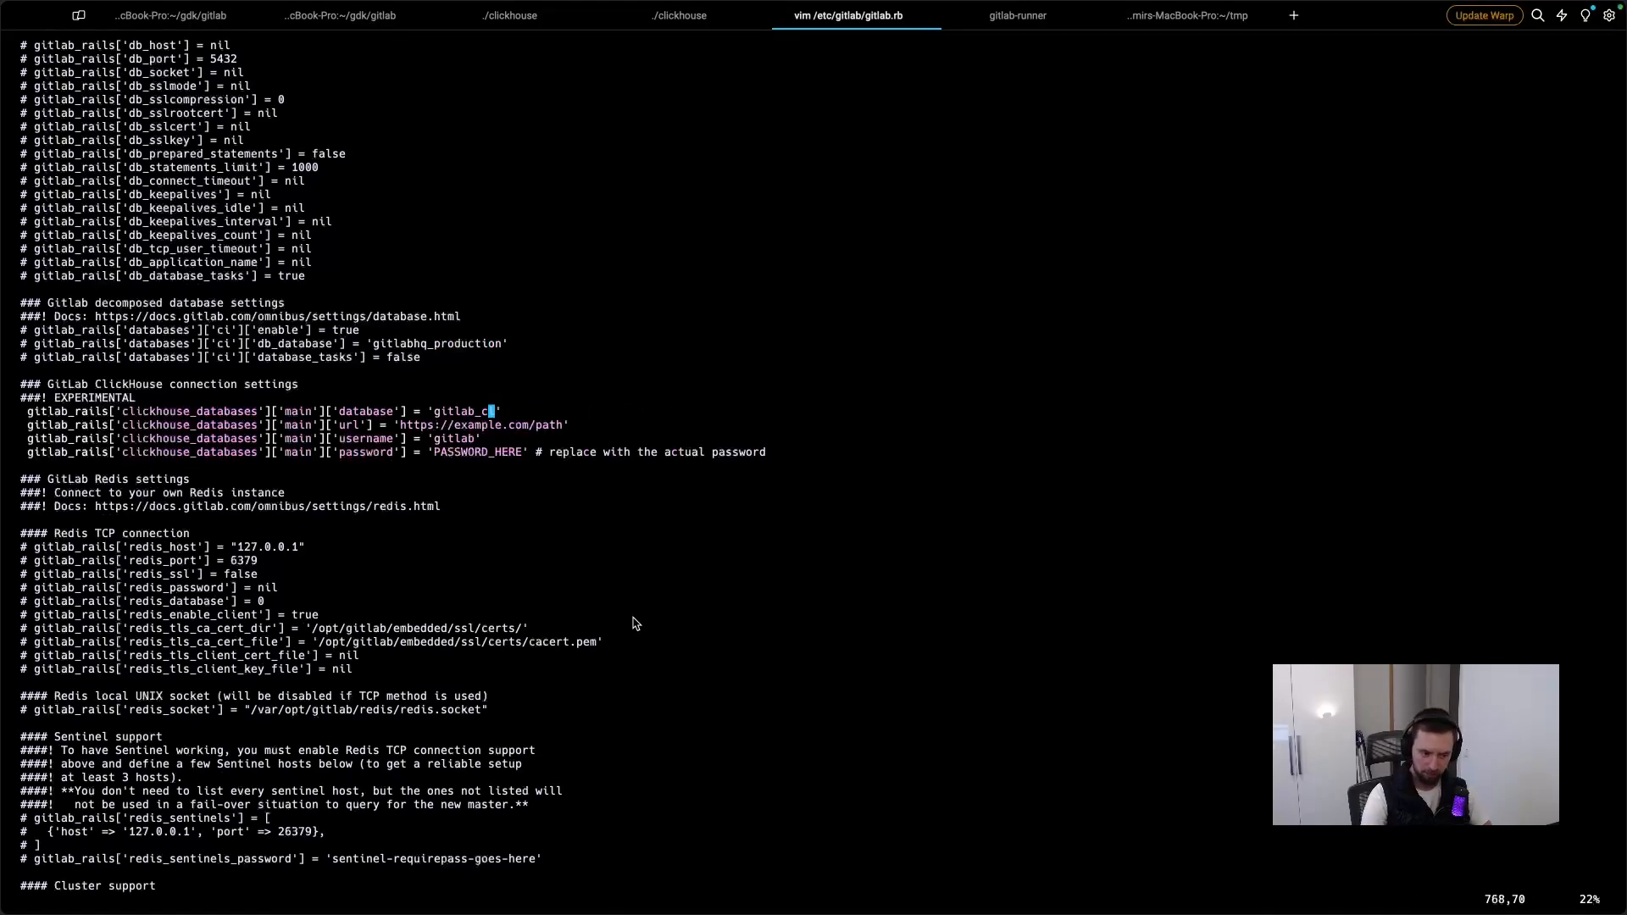
key("u")
Step: Remove the placeholder URL from the clickhouse_databases main url setting, leaving an opening quote for the new value
key("j")
key("i")
key("BackSpace")
key("BackSpace")
key("BackSpace")
key("BackSpace")
key("BackSpace")
key("BackSpace")
key("BackSpace")
key("BackSpace")
key("BackSpace")
key("BackSpace")
key("BackSpace")
key("BackSpace")
key("BackSpace")
key("BackSpace")
key("BackSpace")
key("BackSpace")
key("BackSpace")
key("BackSpace")
key("BackSpace")
key("BackSpace")
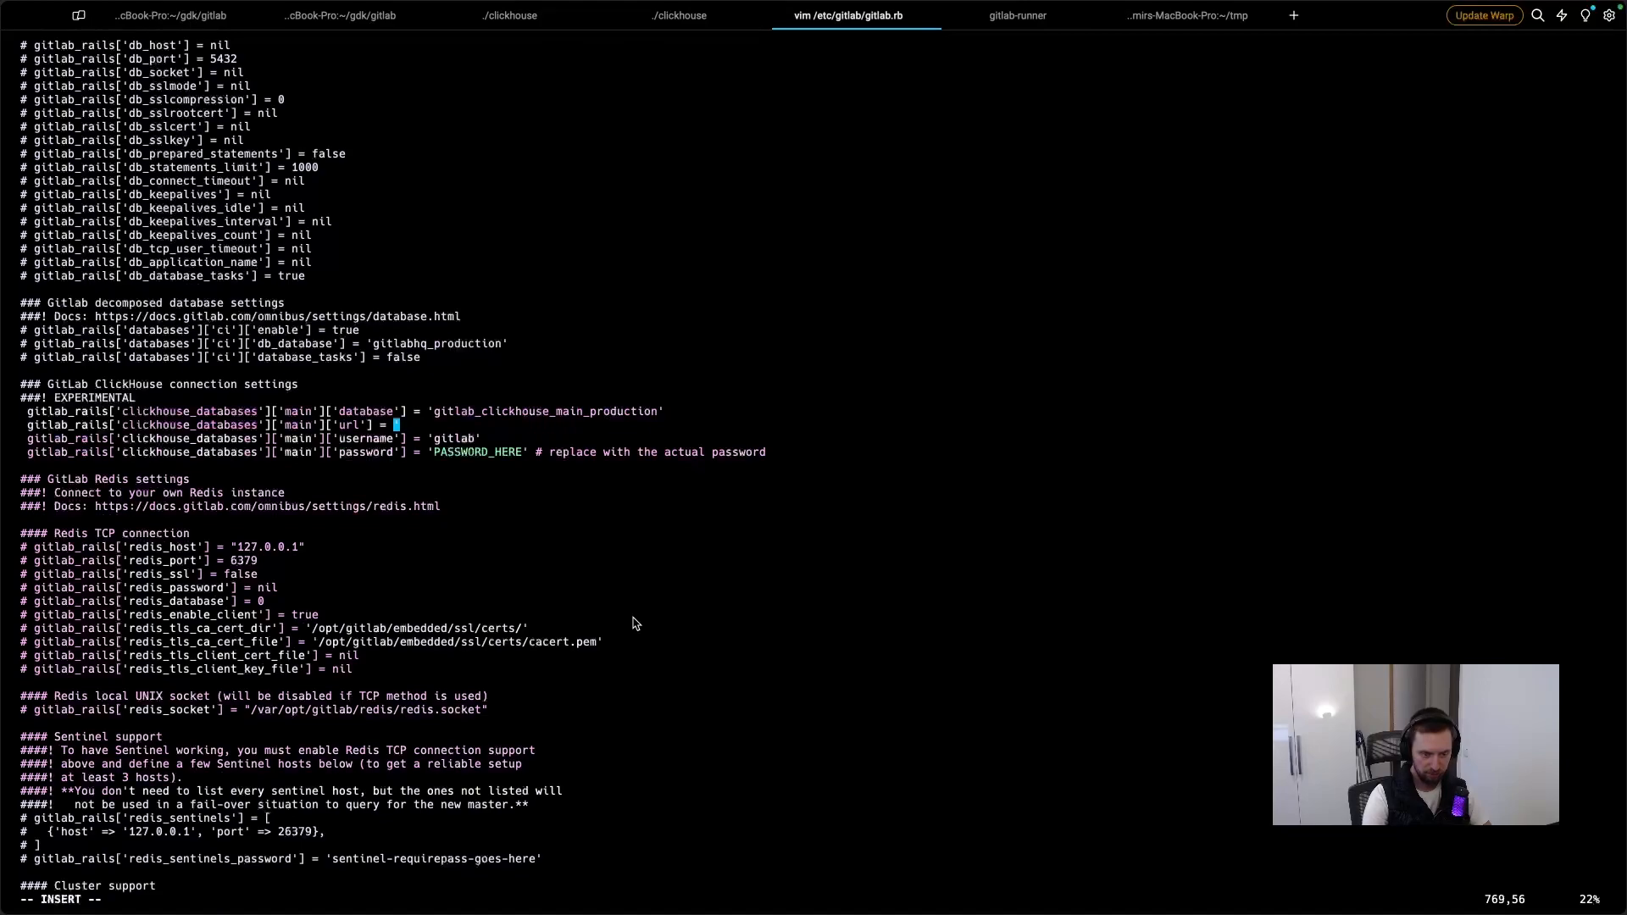
type("'")
Step: Switch to the browser and copy the HTTPS connection URL of gitlab-cluster from its connection string in ClickHouse Cloud
key("super+Tab")
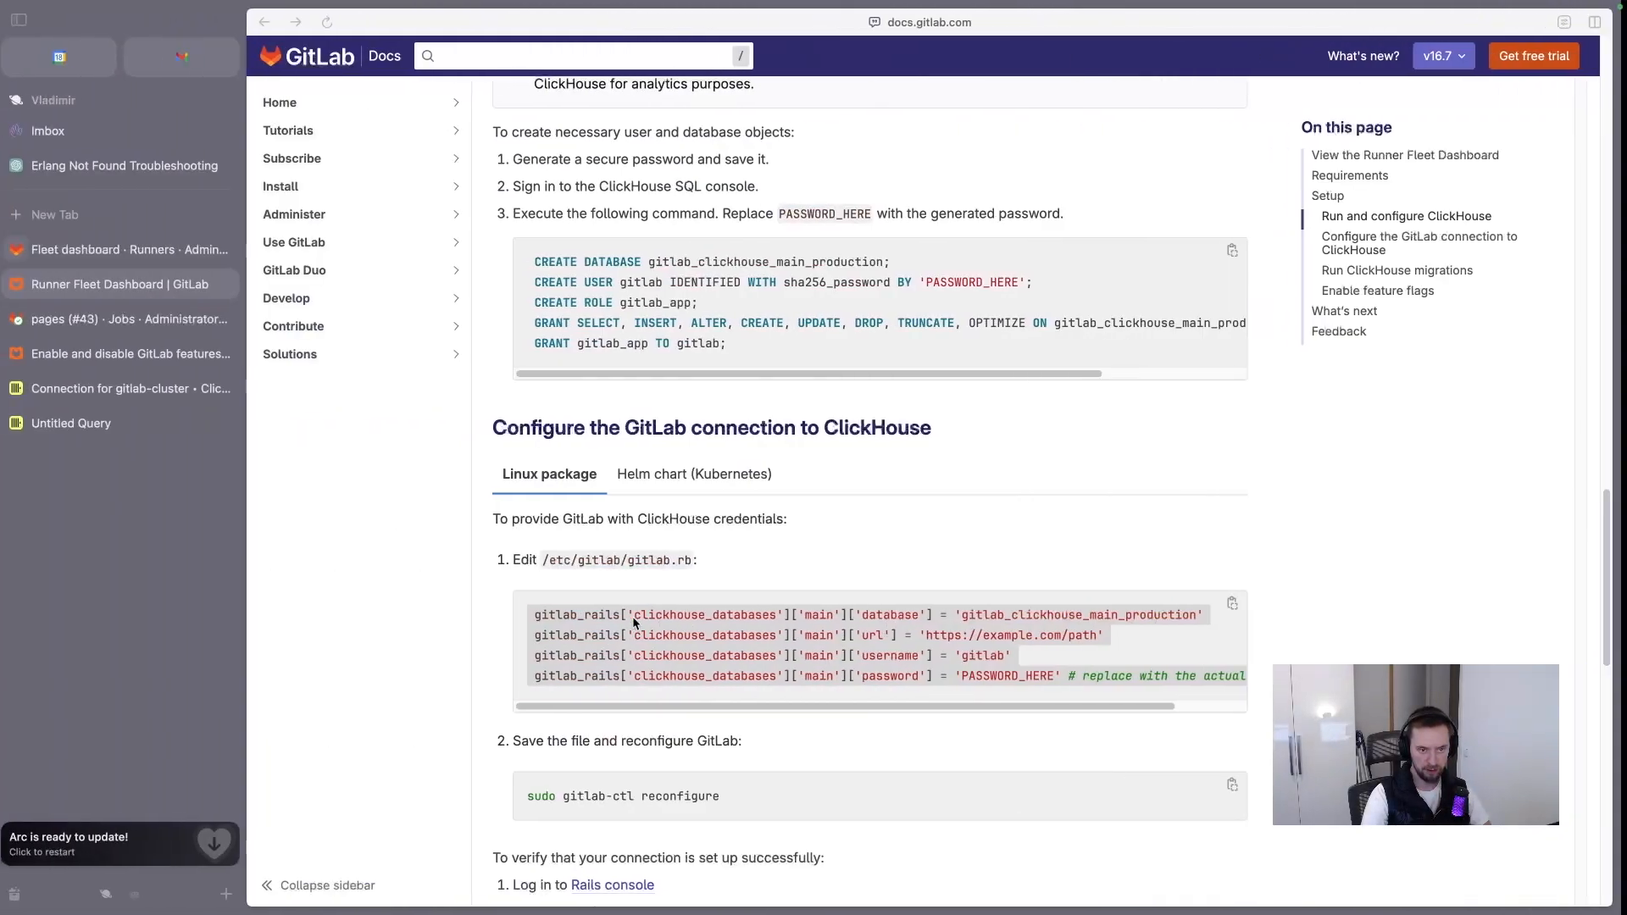
left_click(214, 389)
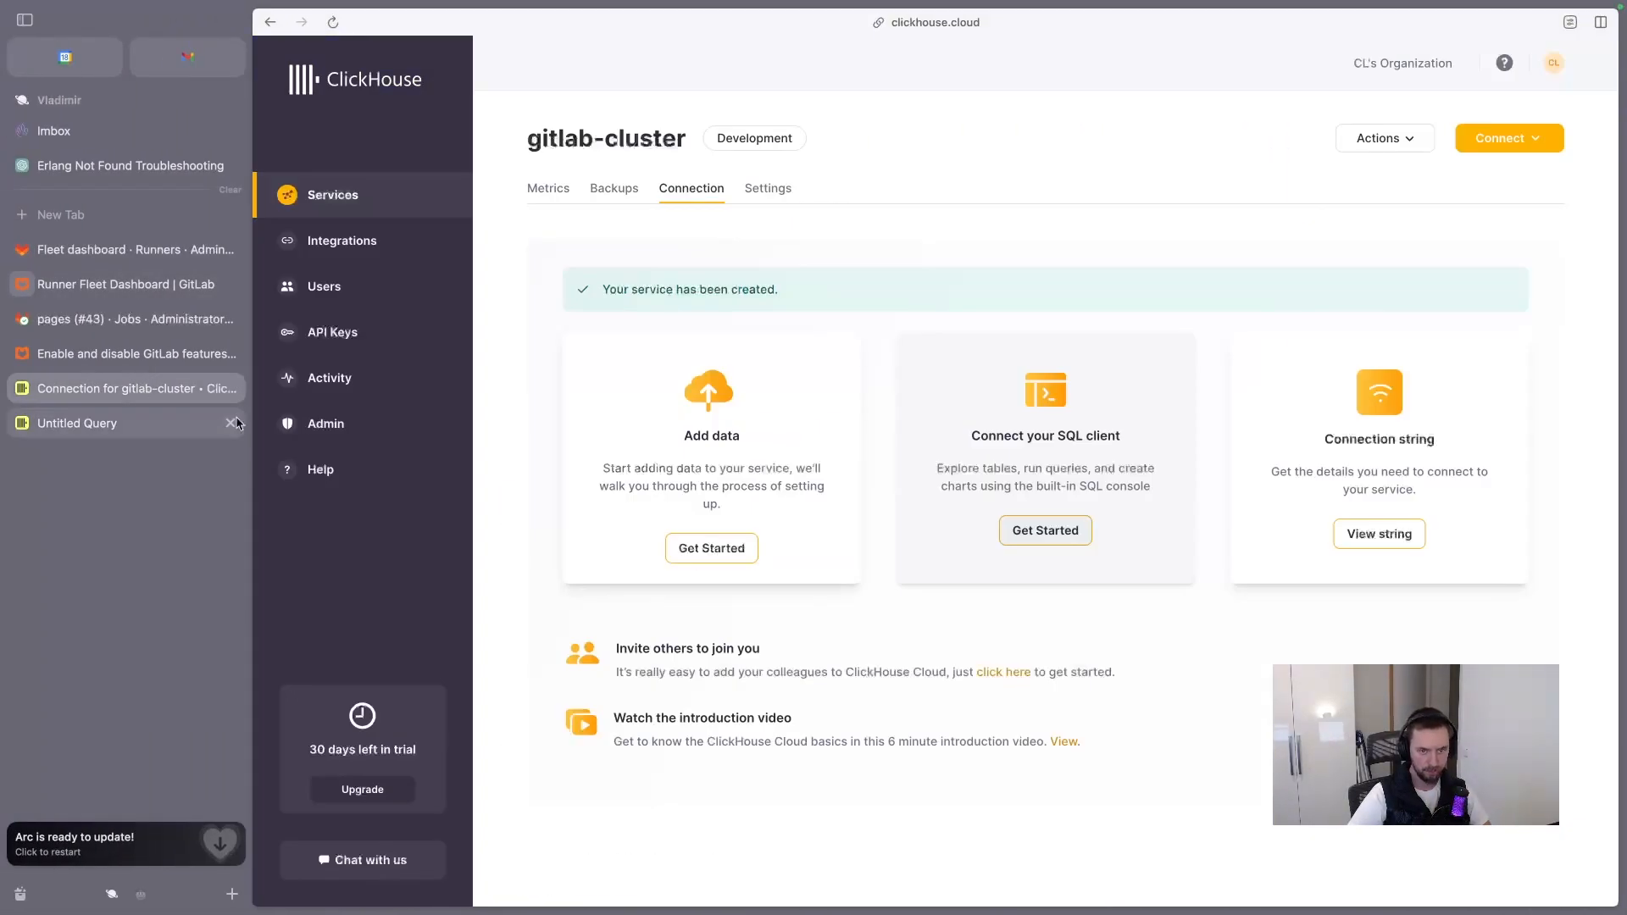
left_click(1382, 535)
left_click(683, 307)
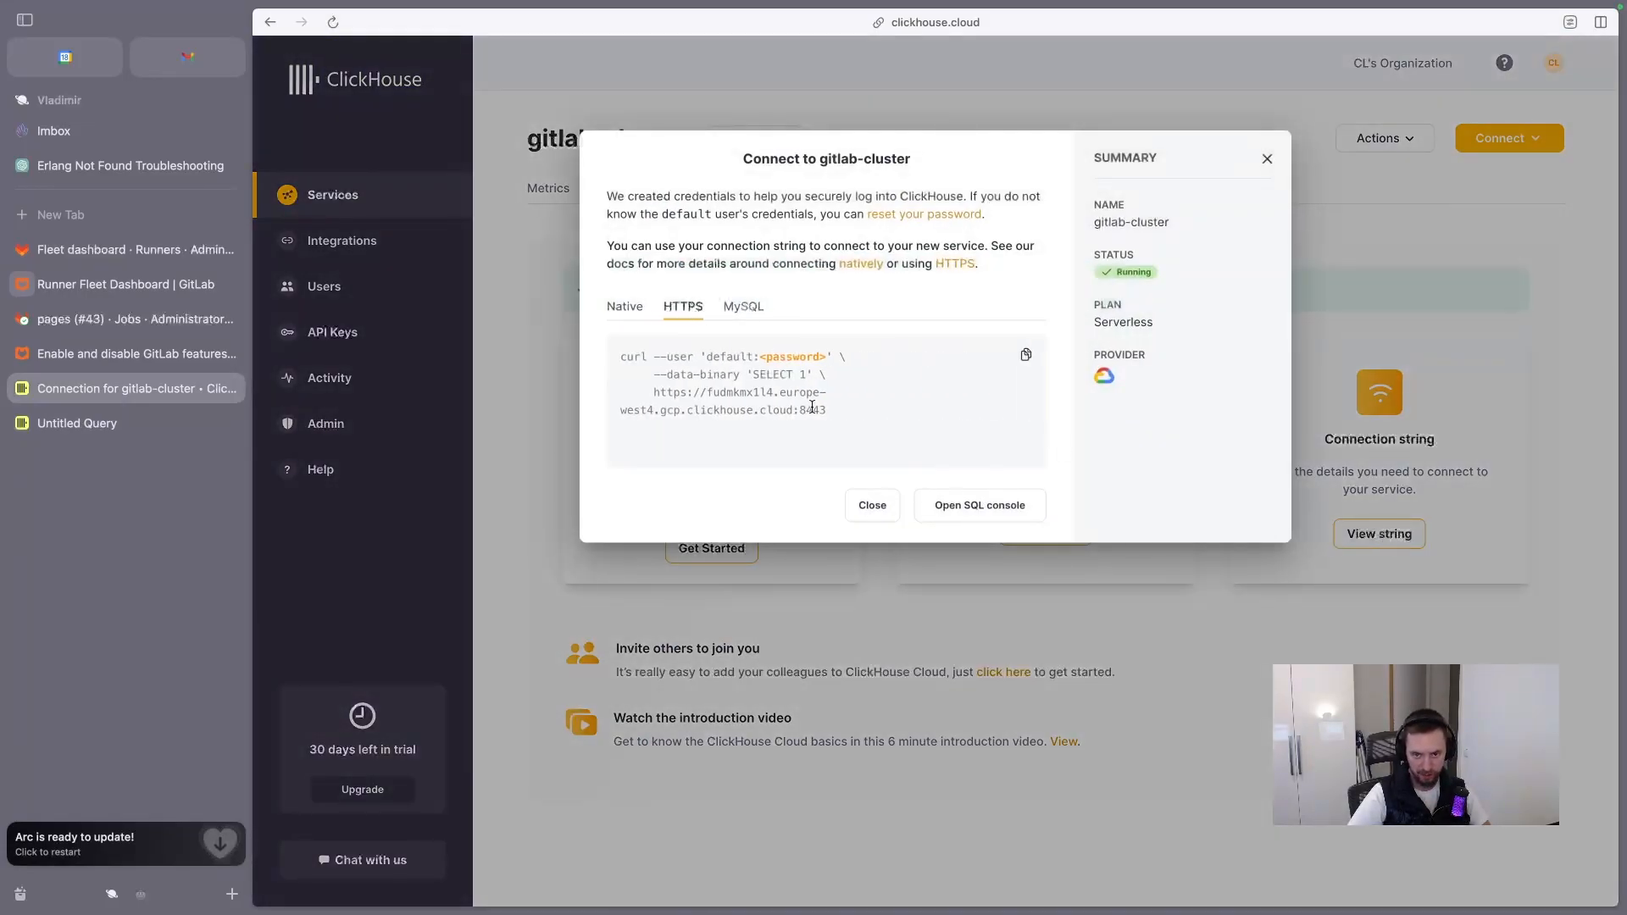
left_click_drag(847, 432, 658, 393)
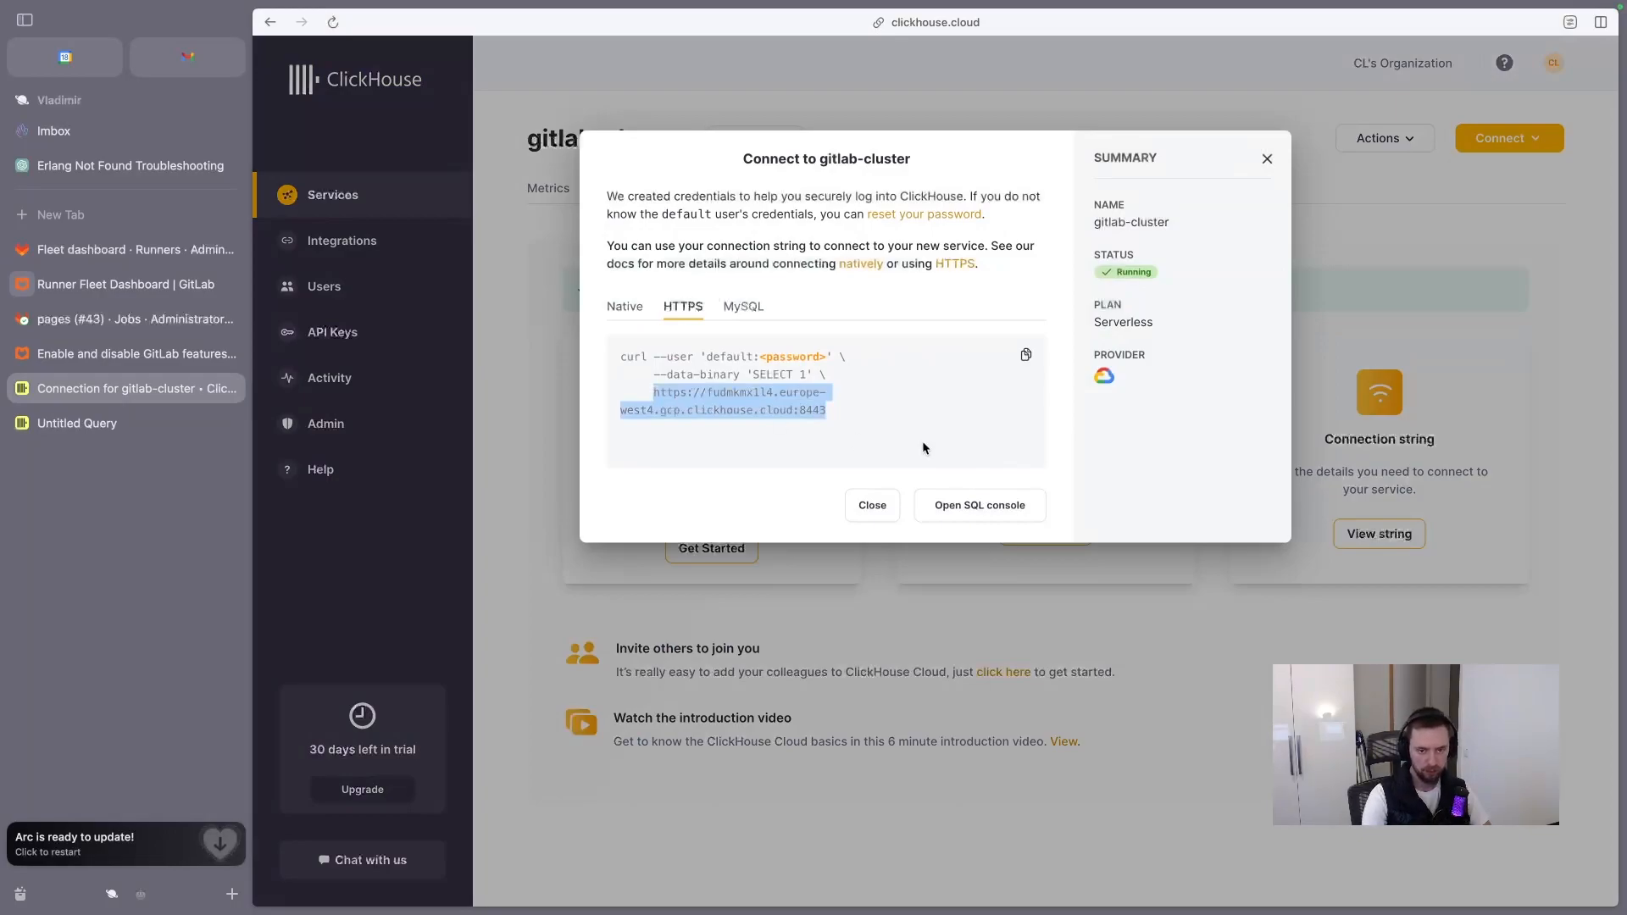
key("ctrl+Up")
left_click(732, 52)
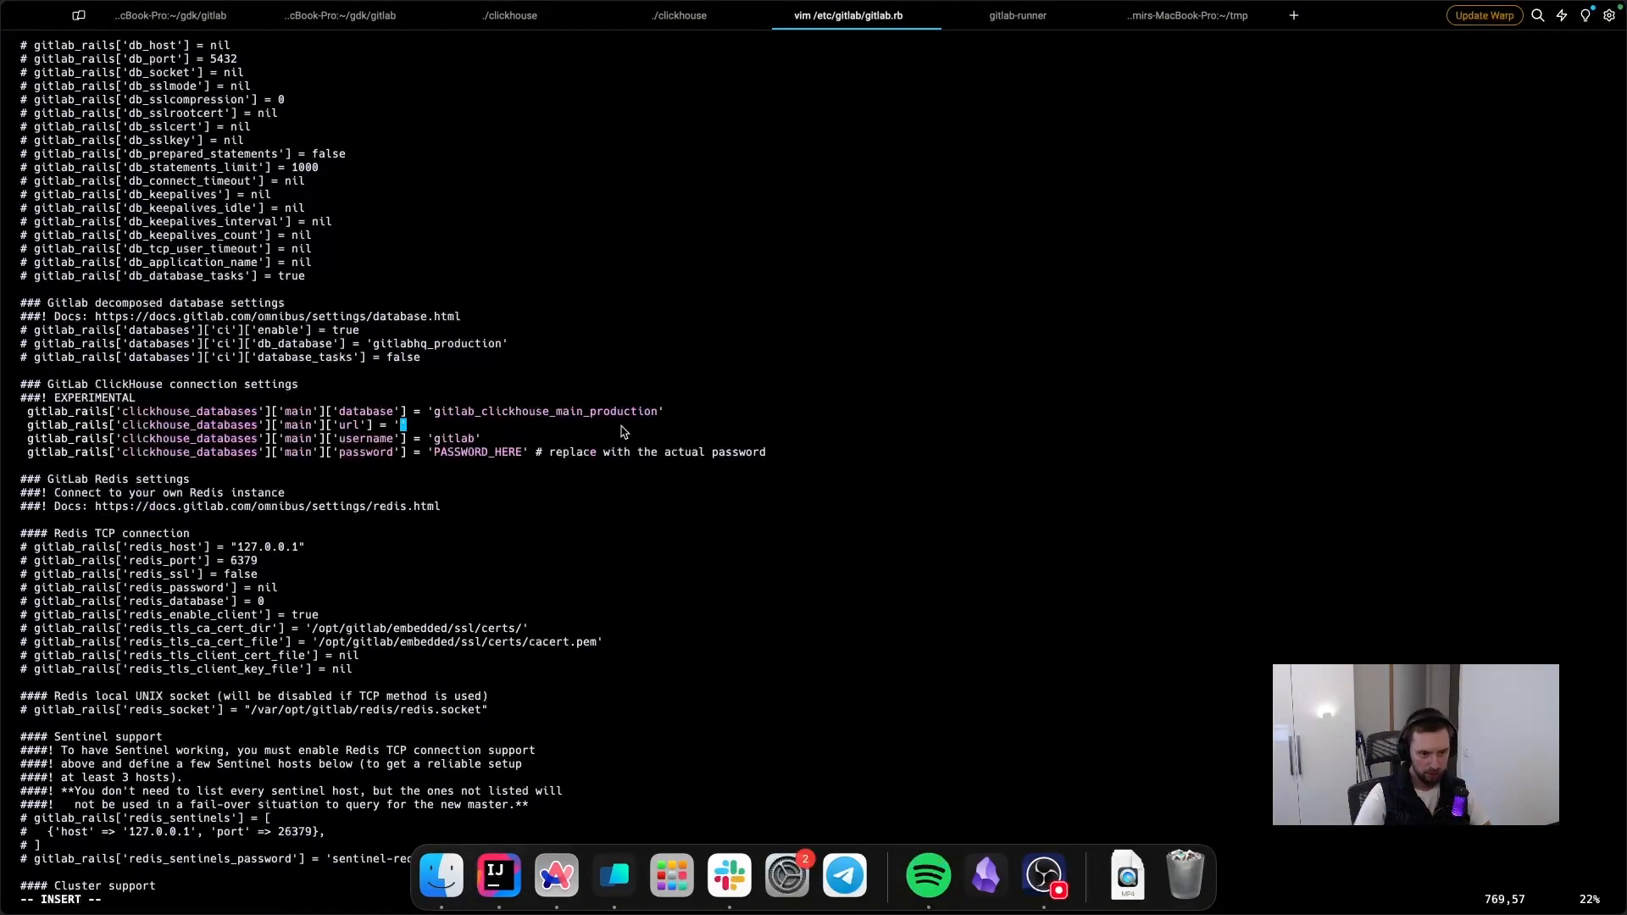
type("https://fudmkmx1l4.europe-west4.gcp.clickhouse.cloud:8443")
Step: Delete the PASSWORD_HERE placeholder from the clickhouse_databases main password setting
key("Down")
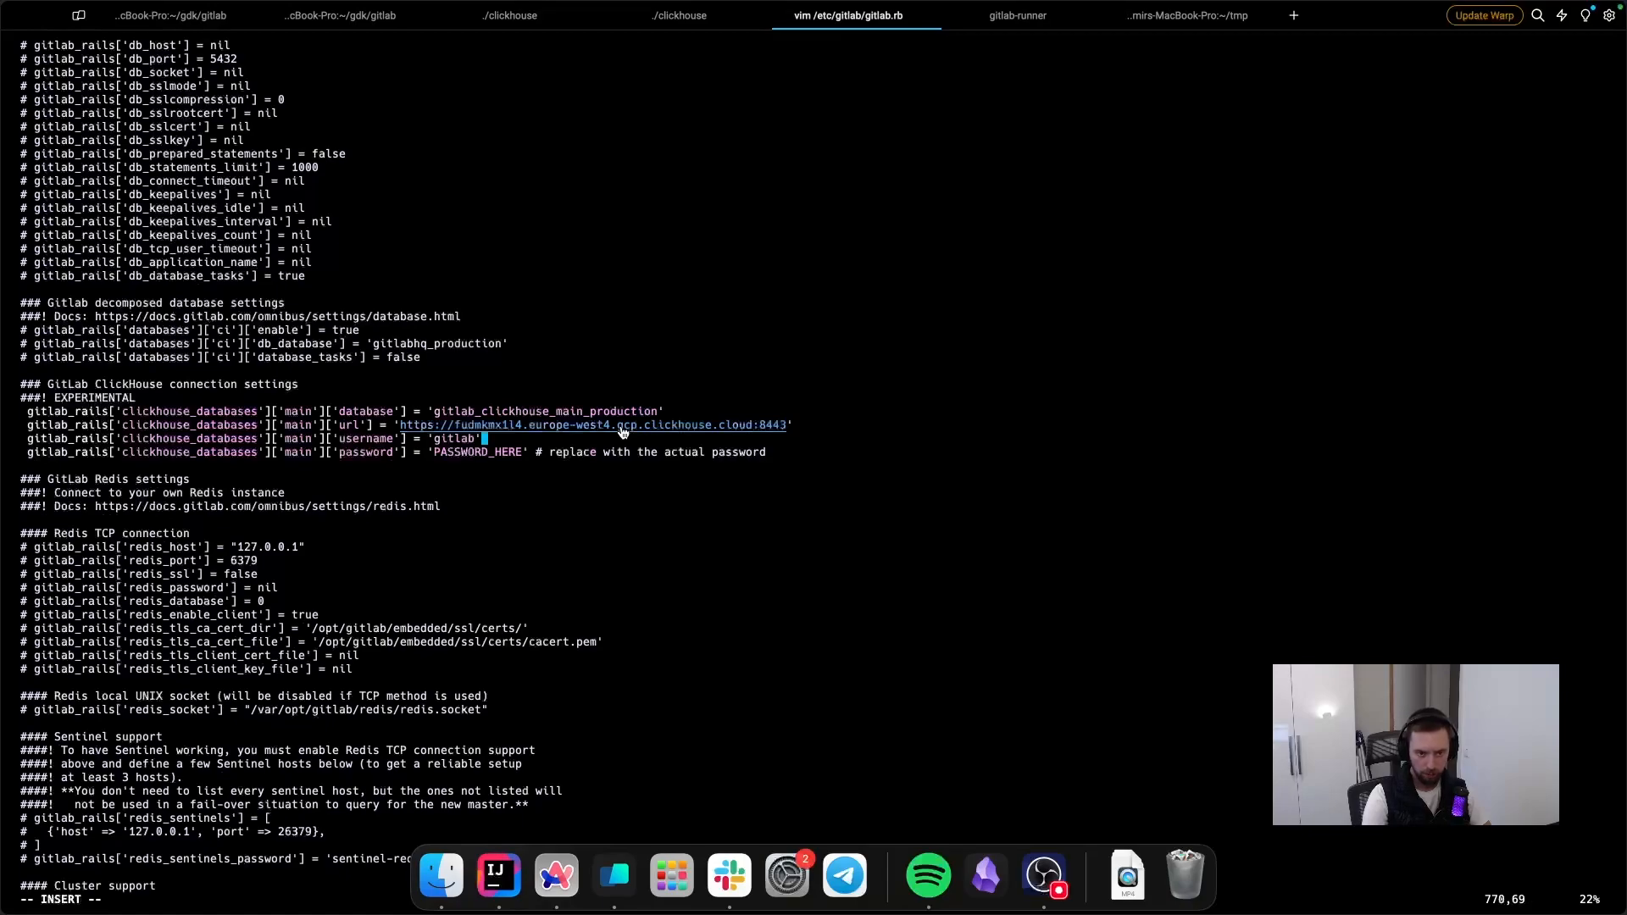
key("Down")
key("Right")
key("Right")
key("Right")
key("Right")
key("Right")
key("Right")
key("Right")
key("Right")
key("Left")
key("BackSpace")
key("BackSpace")
key("BackSpace")
key("BackSpace")
key("BackSpace")
key("BackSpace")
key("BackSpace")
key("BackSpace")
key("BackSpace")
key("BackSpace")
key("BackSpace")
key("BackSpace")
key("BackSpace")
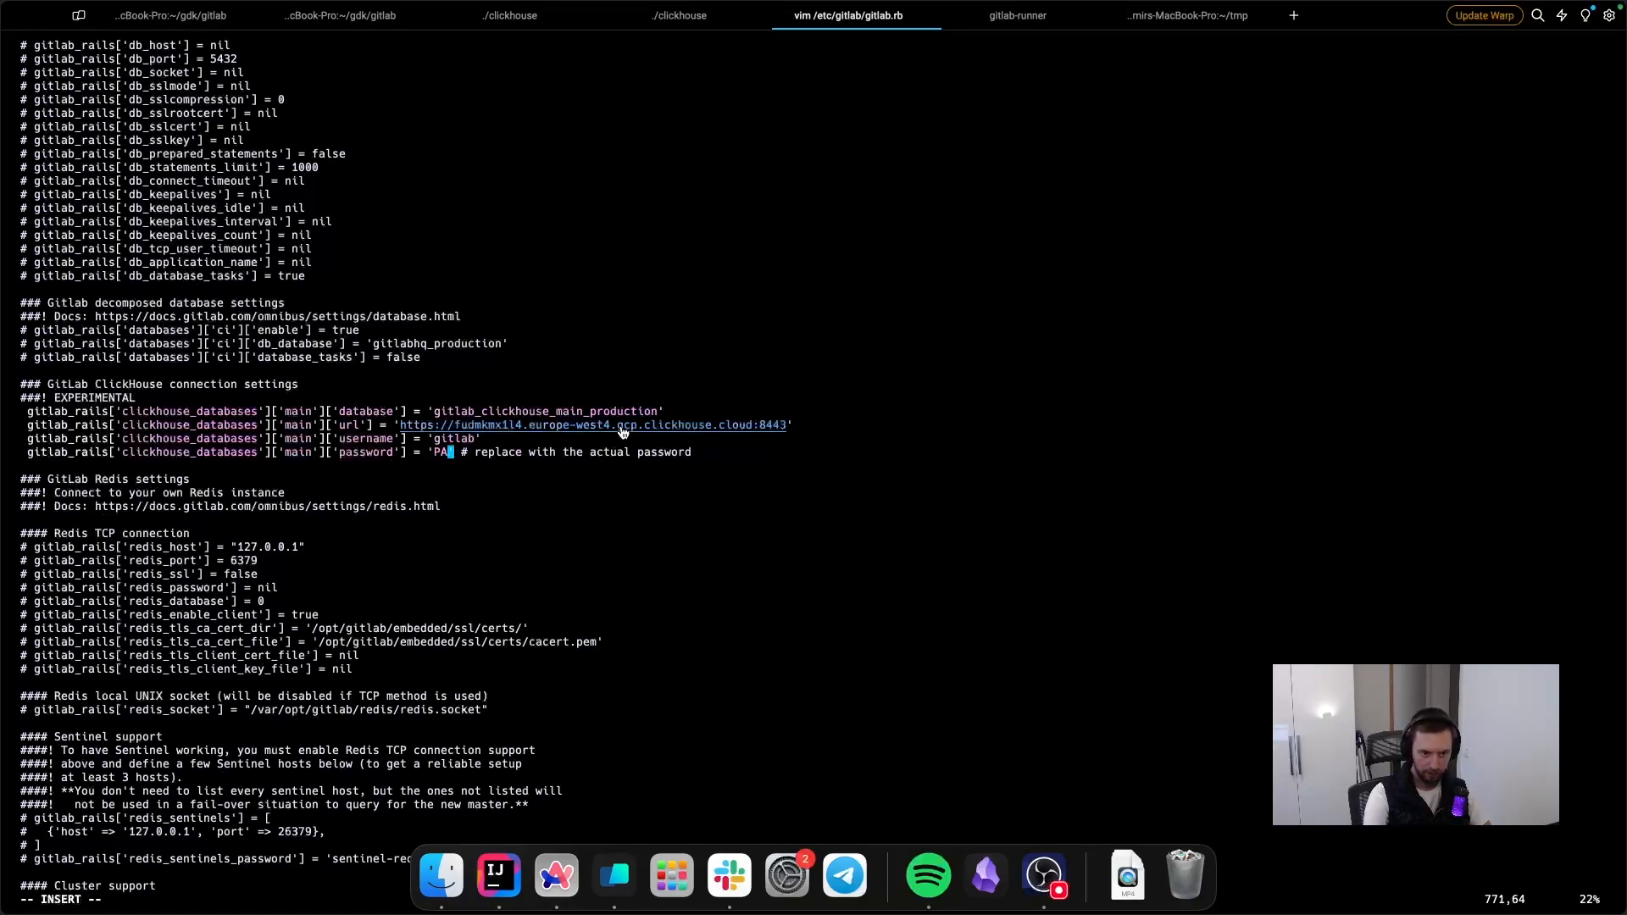
Step: Paste the generated ClickHouse password from the clipboard history as the main password value and close the quote
key("super+Tab")
key("super+Tab")
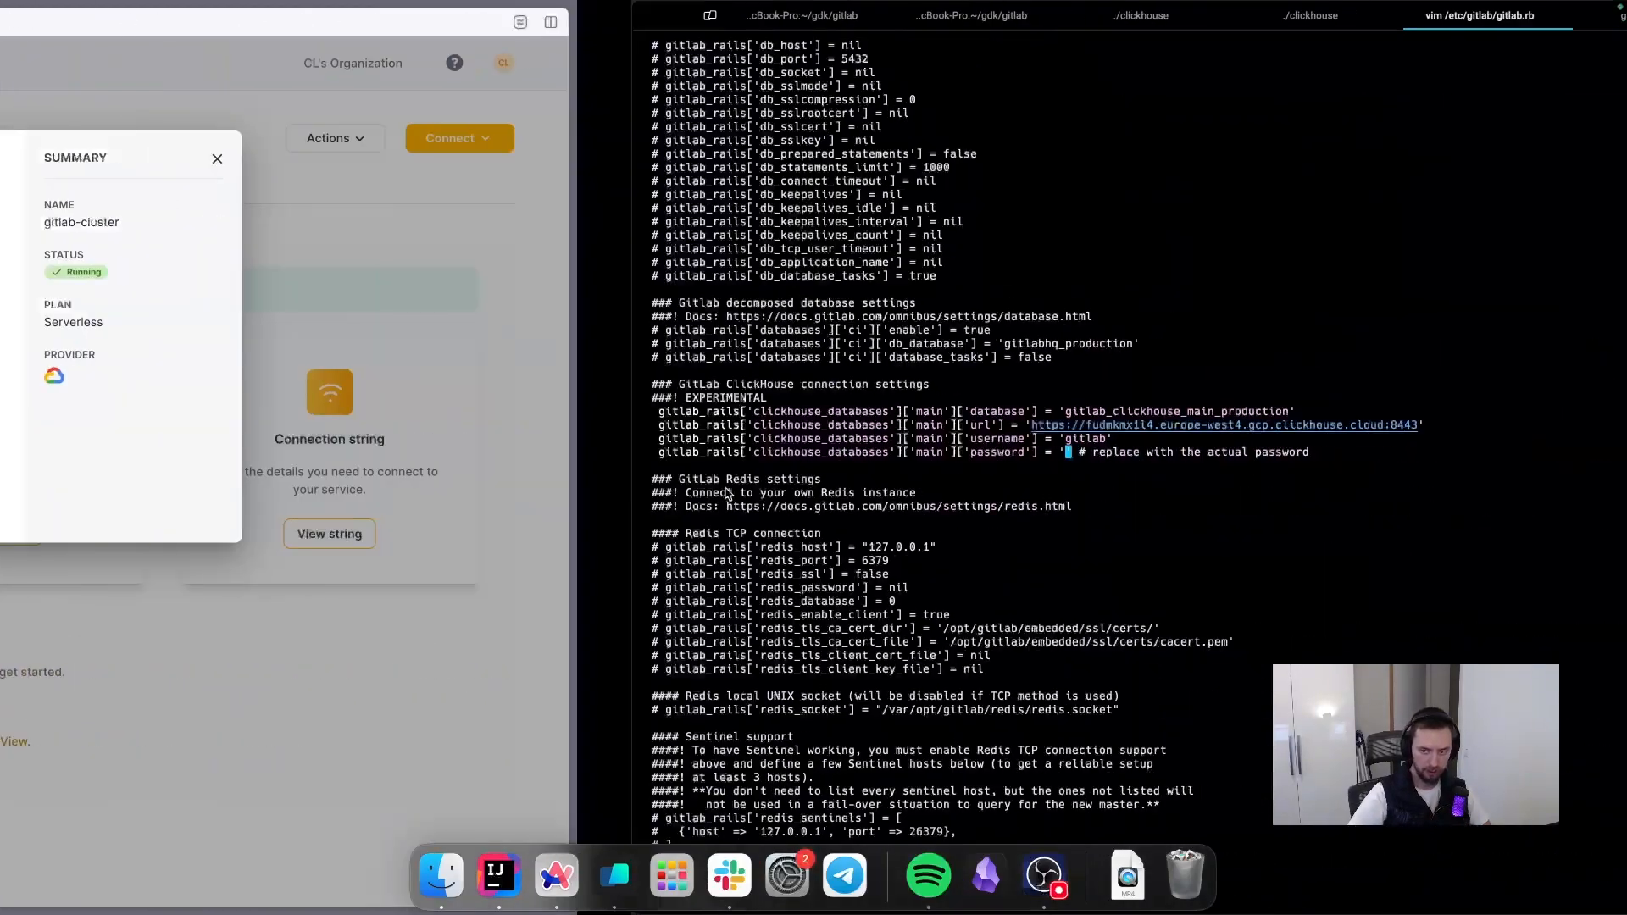
key("super+alt+c")
key("Down")
key("Down")
key("Down")
key("Return")
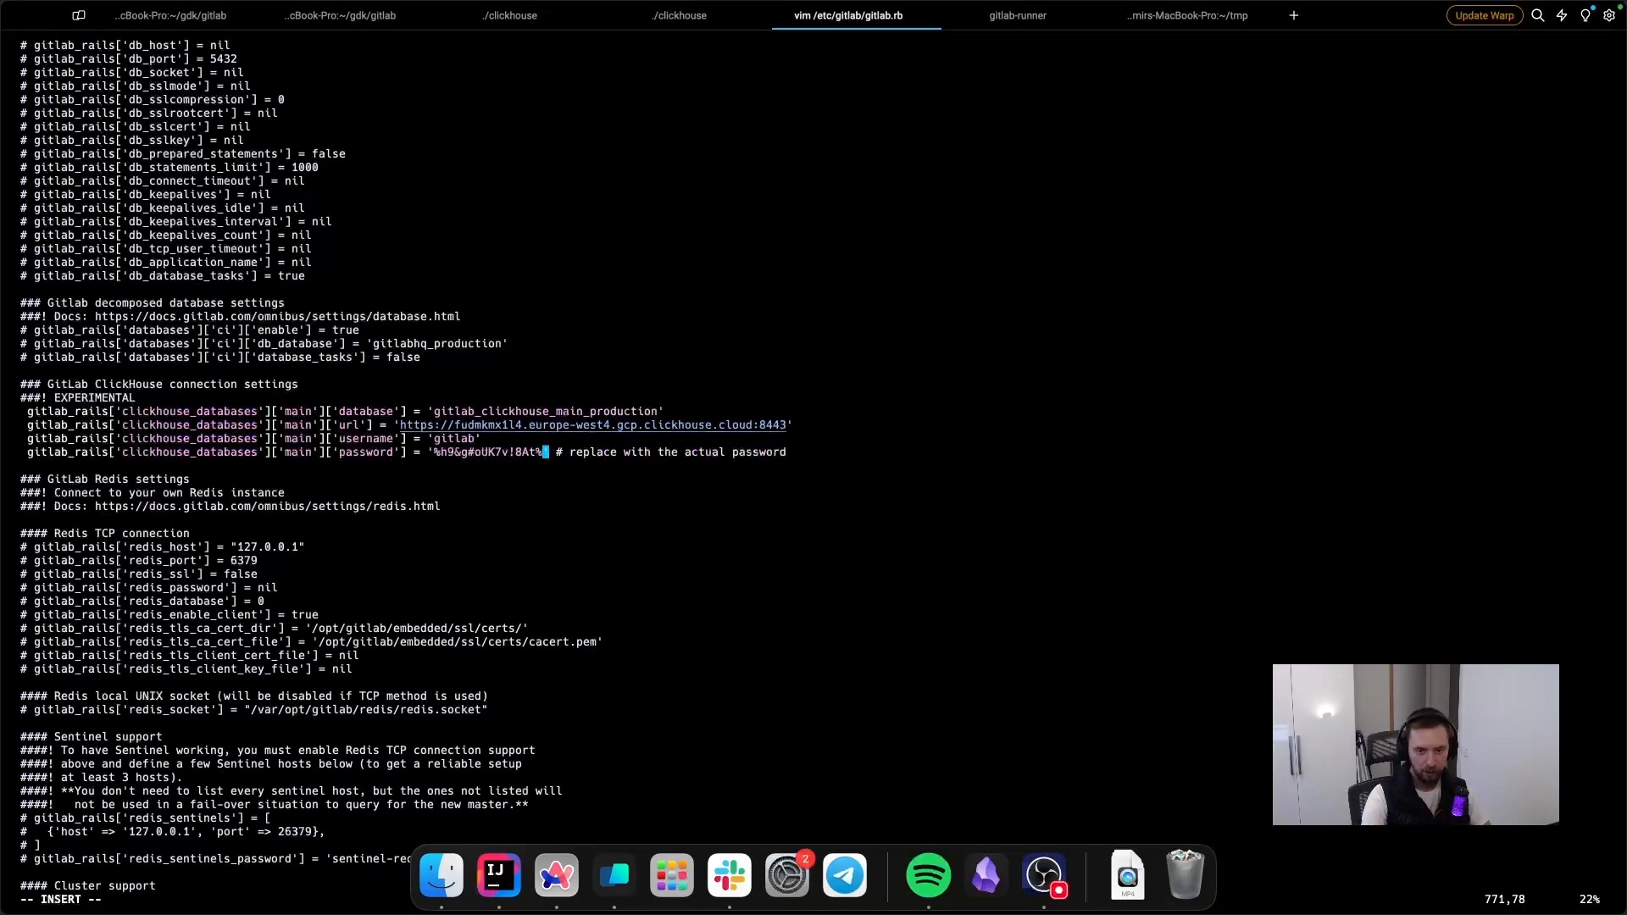
Step: Remove the trailing comment about replacing the actual password from the clickhouse_databases main password line
key("Right")
key("Right")
key("Right")
key("Right")
key("Right")
key("Right")
key("Right")
key("Right")
key("Right")
key("Right")
key("Right")
key("Right")
key("Right")
key("Right")
key("Right")
key("Right")
key("Right")
key("Right")
key("Right")
key("Right")
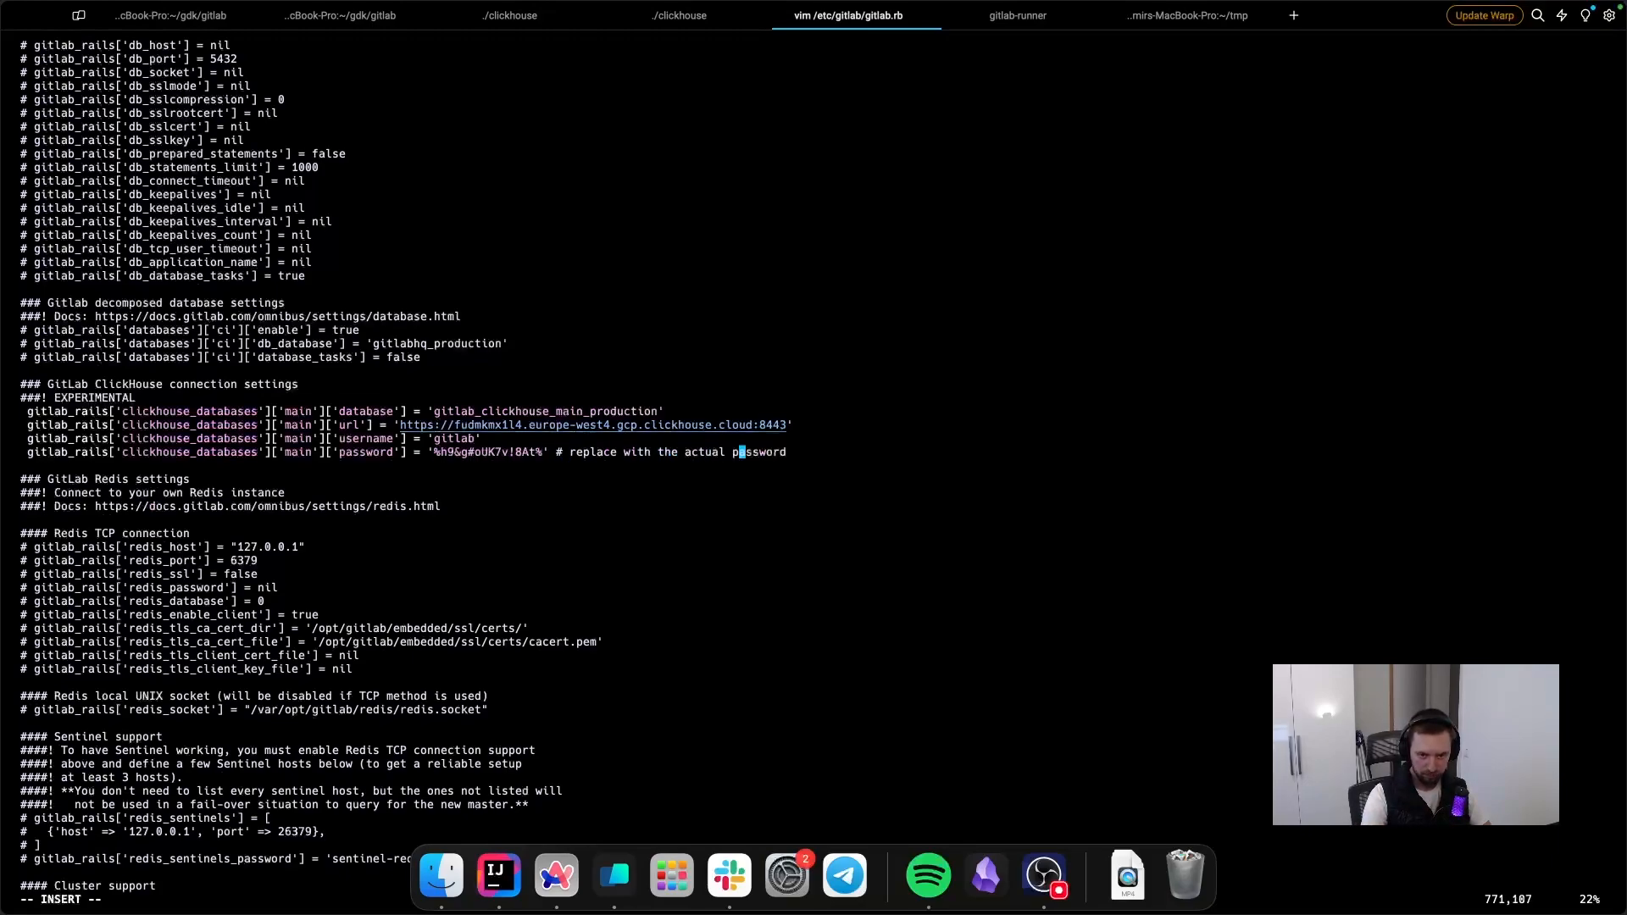
key("BackSpace")
key("BackSpace")
key("BackSpace")
key("BackSpace")
key("BackSpace")
key("BackSpace")
key("BackSpace")
key("BackSpace")
key("BackSpace")
key("BackSpace")
key("BackSpace")
key("BackSpace")
key("BackSpace")
key("BackSpace")
key("BackSpace")
key("BackSpace")
key("BackSpace")
key("BackSpace")
key("BackSpace")
key("BackSpace")
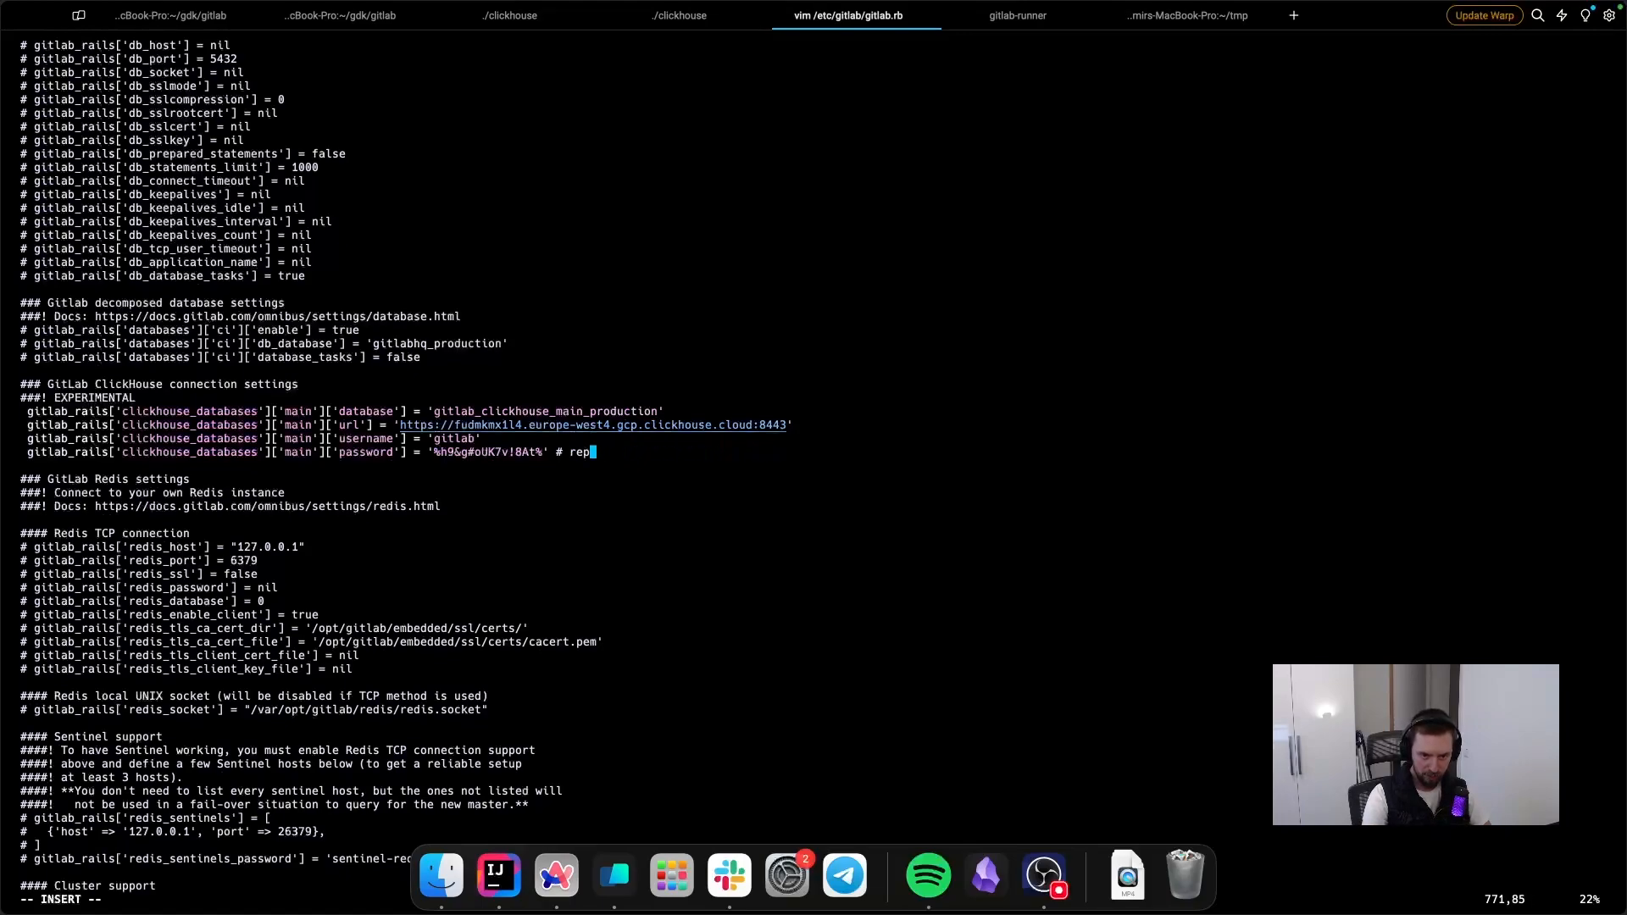
Step: Save the changes to /etc/gitlab/gitlab.rb and quit vim
key("Escape")
type(":wq")
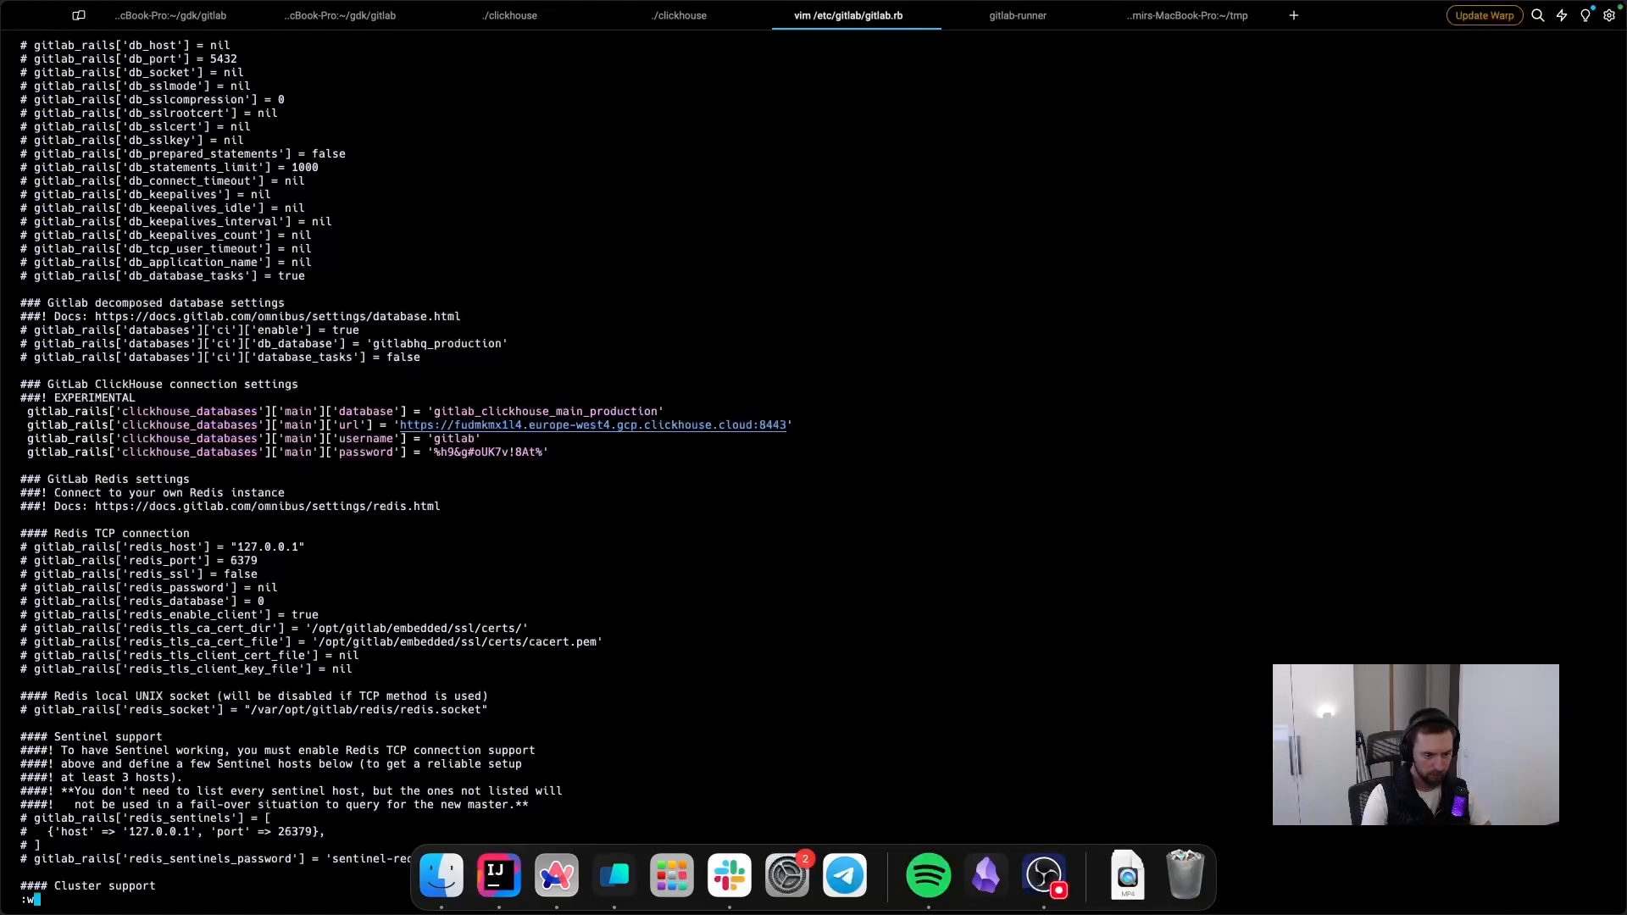
key("Return")
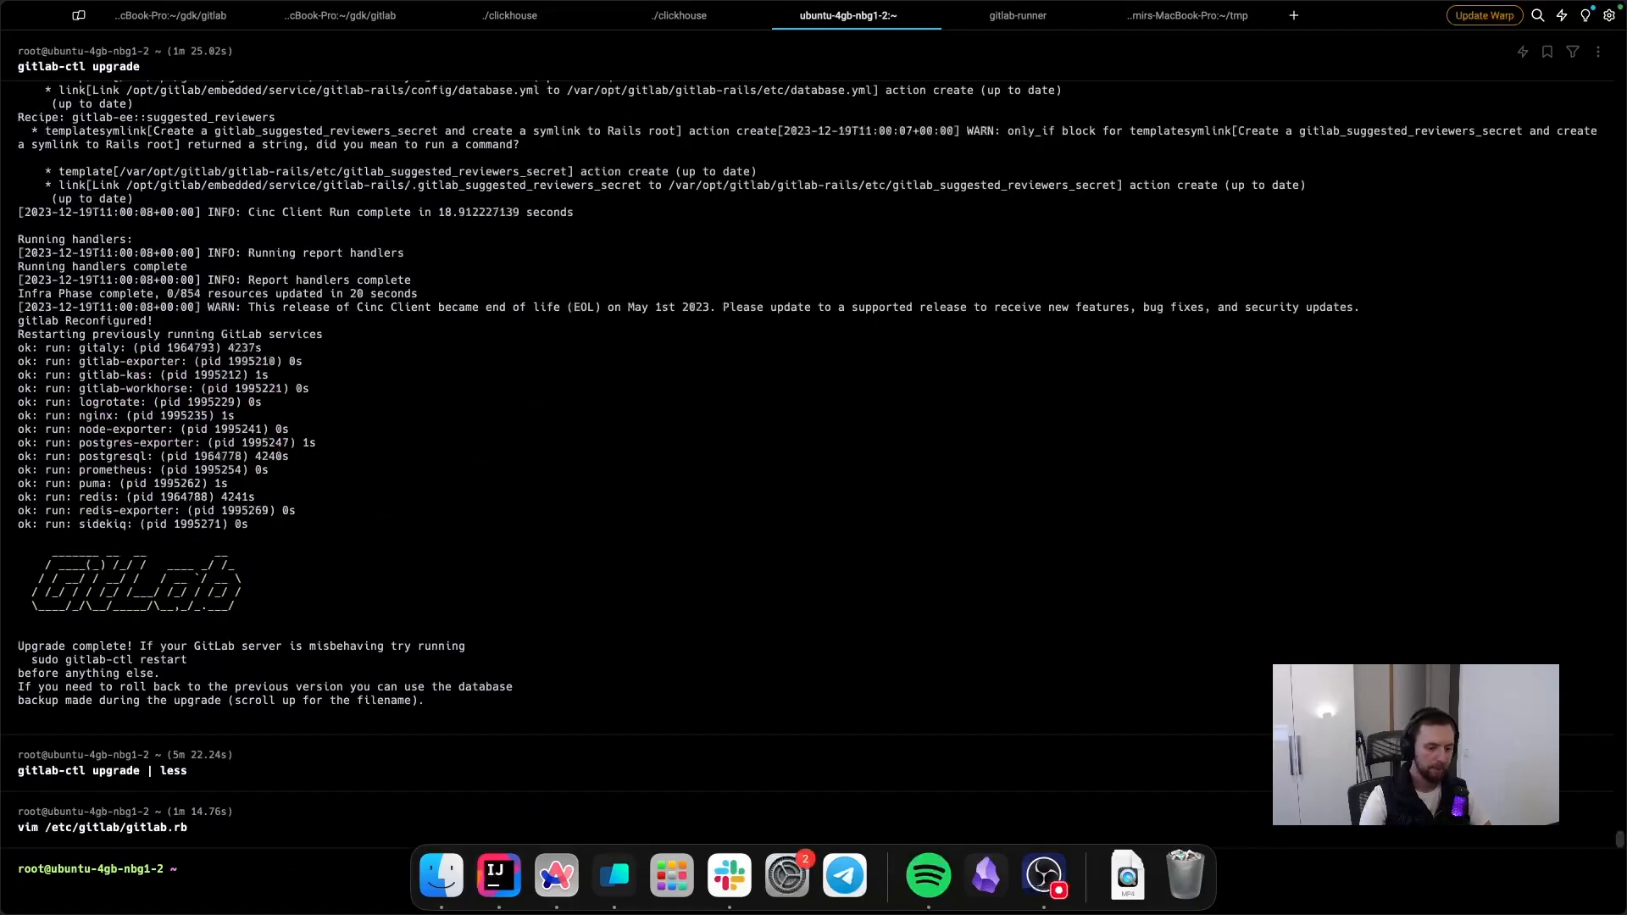
Step: Switch to the browser and copy the sudo gitlab-ctl reconfigure command from the Runner Fleet Dashboard documentation
key("ctrl+Left")
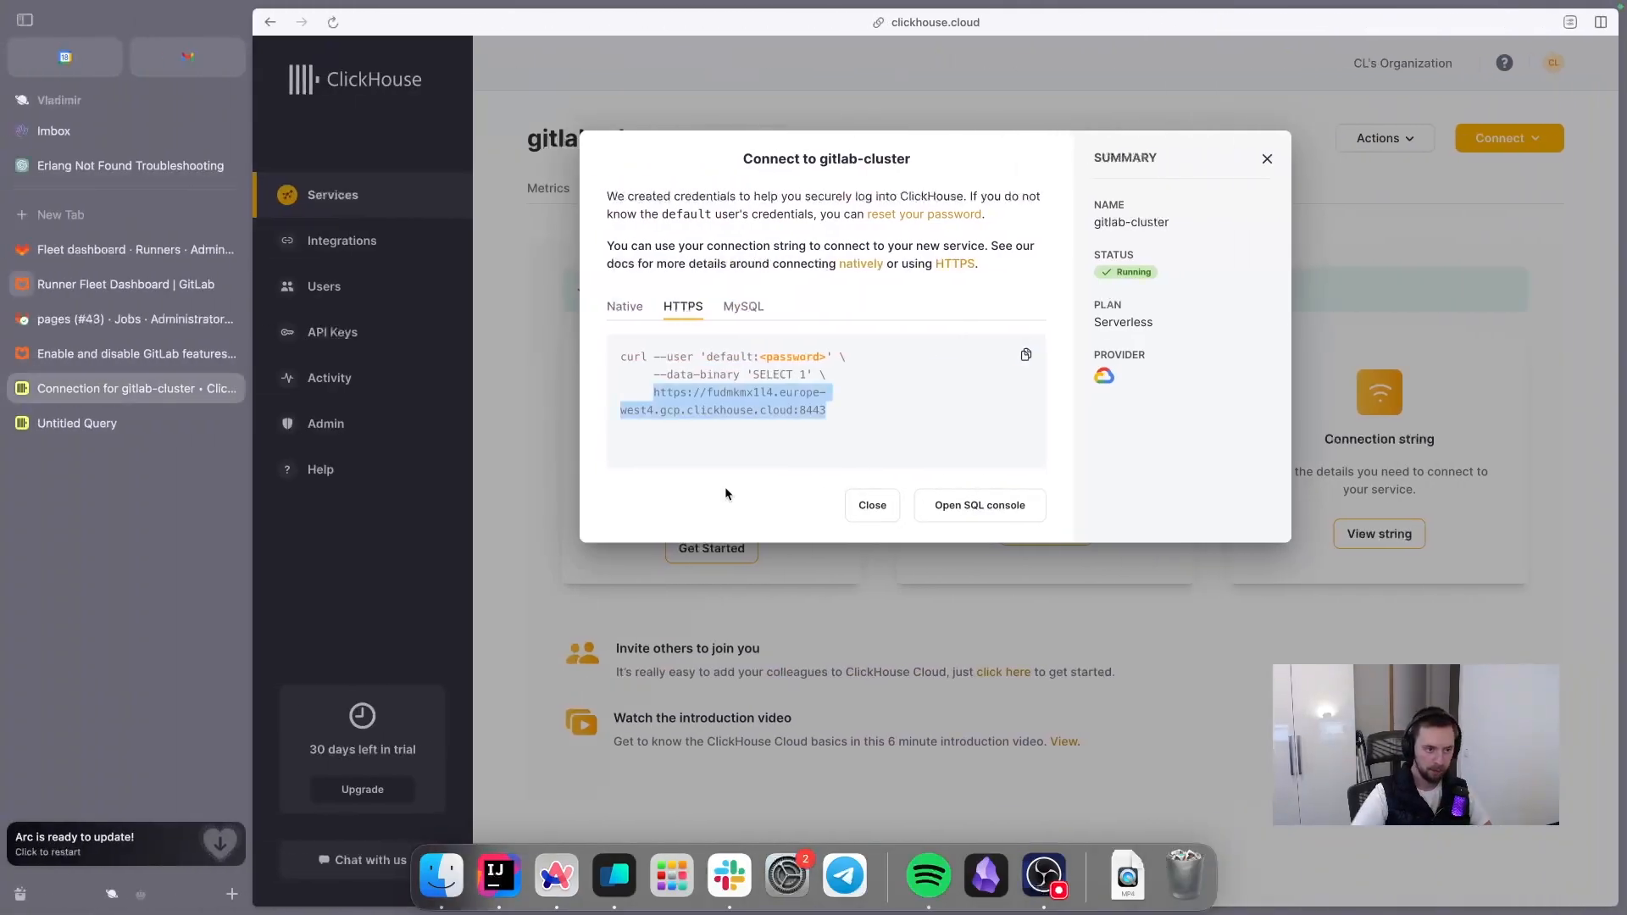
left_click(126, 284)
scroll(745, 517, "down", 5)
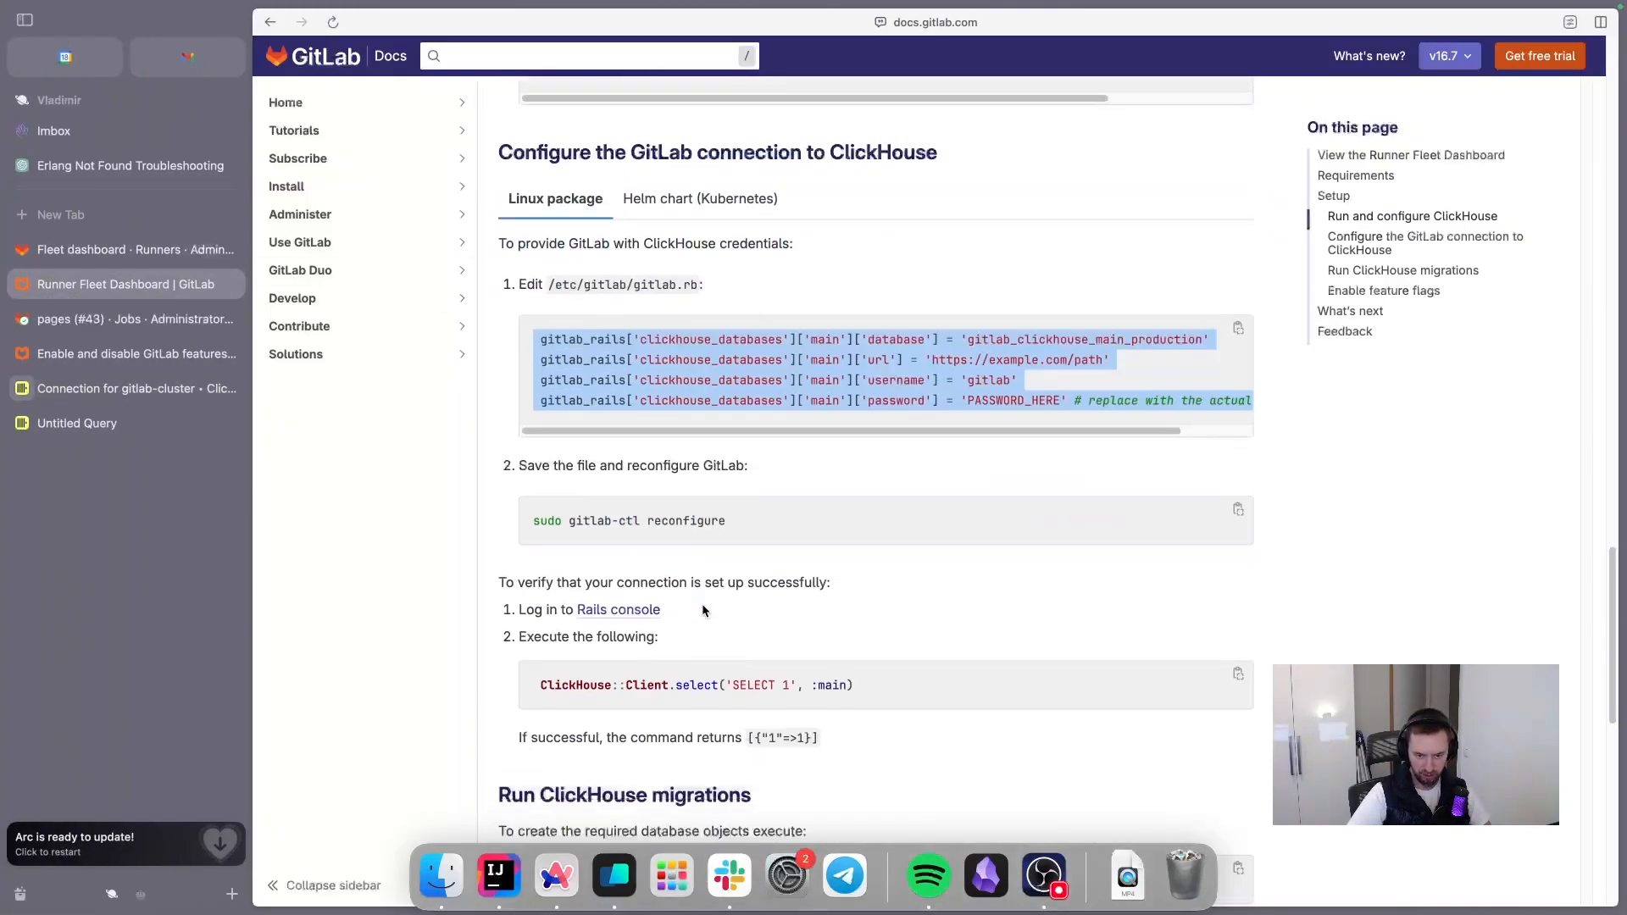
left_click_drag(736, 520, 497, 526)
key("super+c")
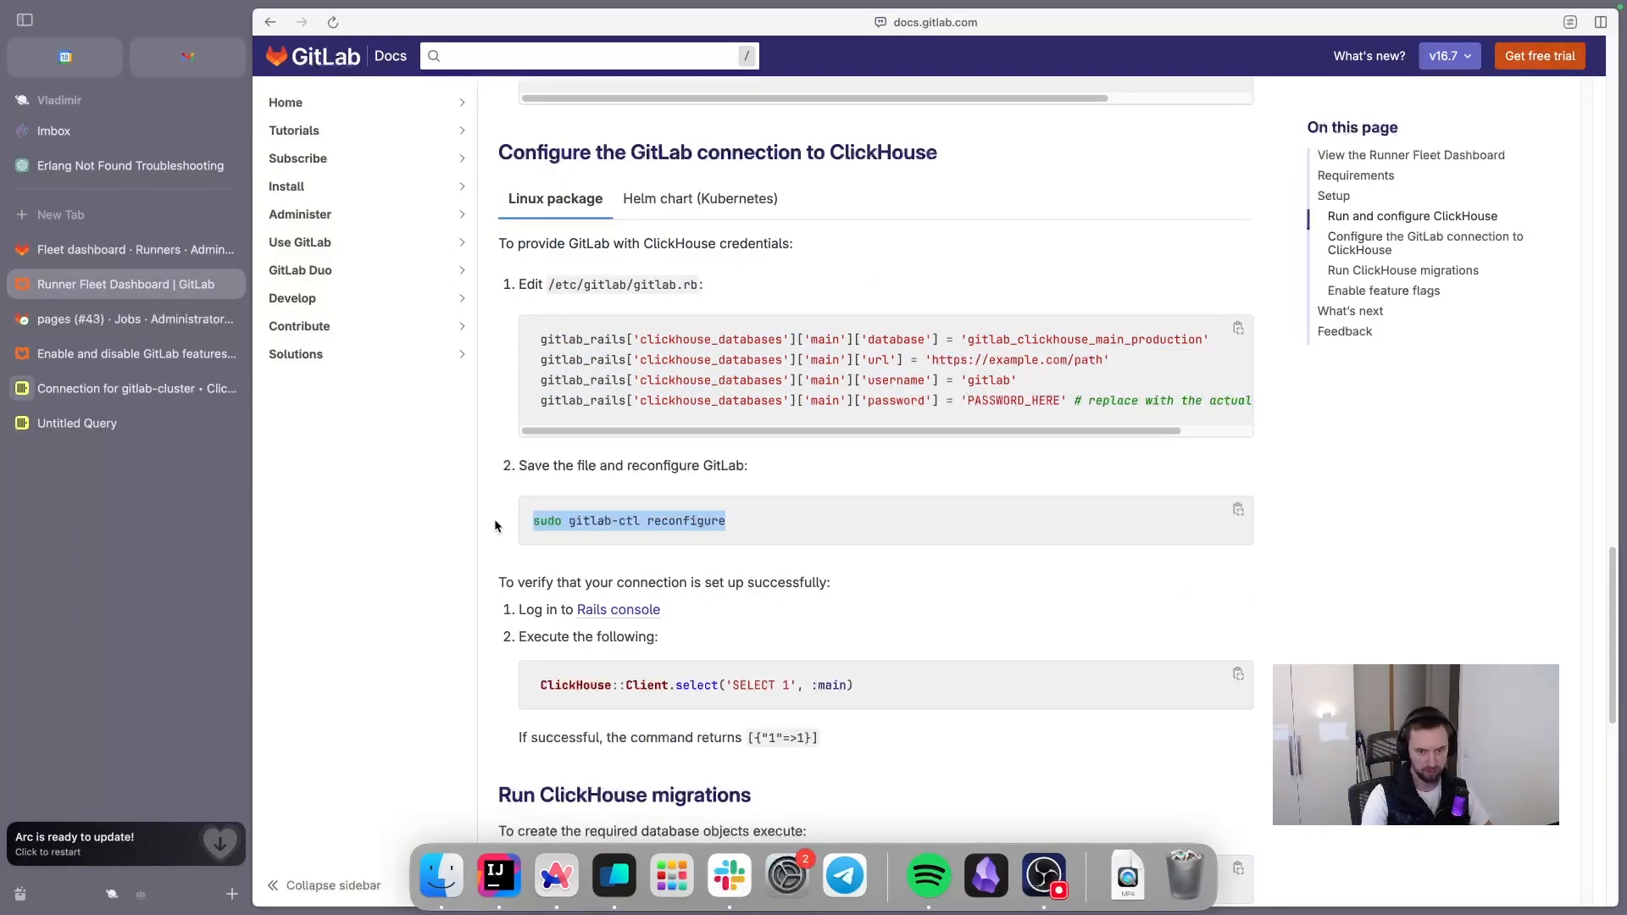
Step: Switch back to Warp and run sudo gitlab-ctl reconfigure on the GitLab server
key("ctrl+Right")
key("super+v")
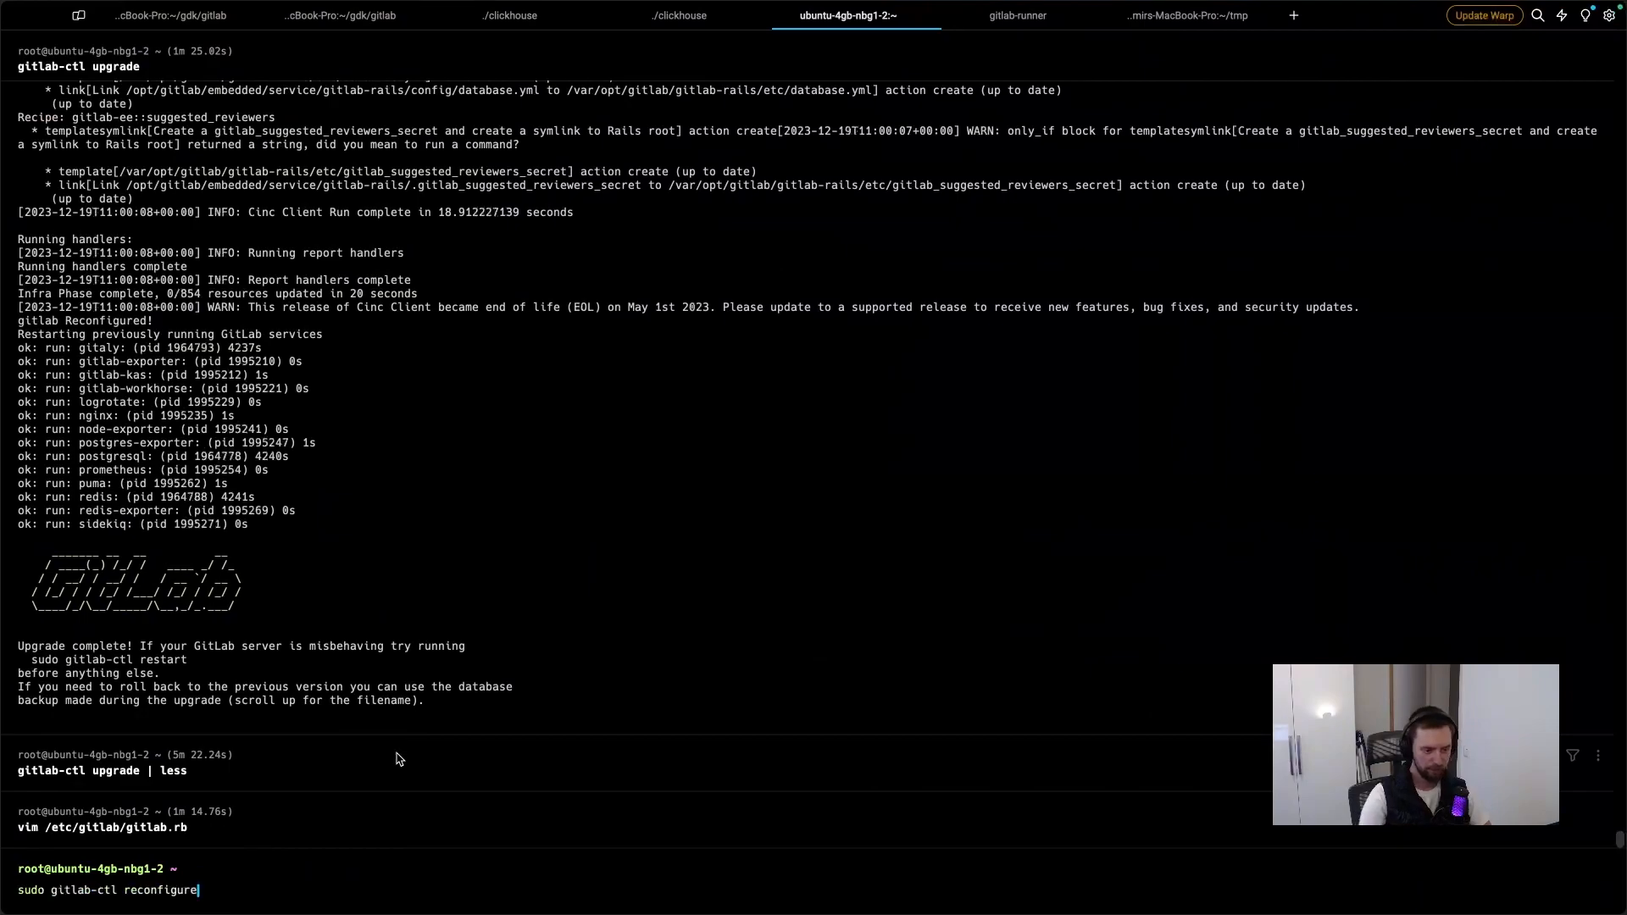
key("Return")
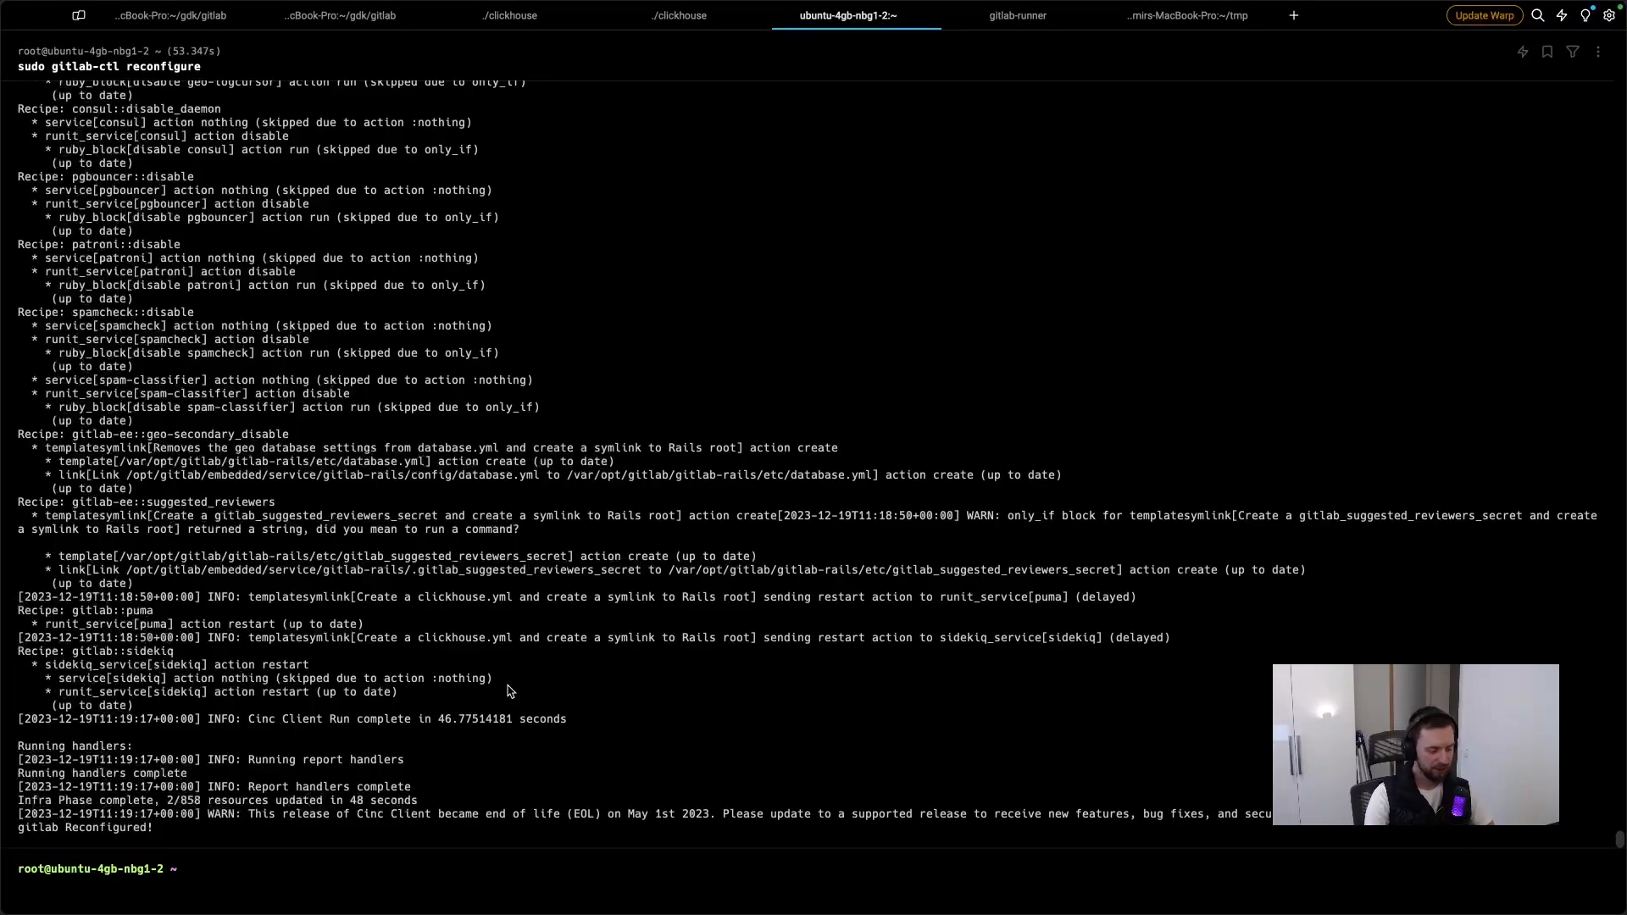
Step: Check the documentation's connection test instructions and start gitlab-rails console in Warp from the command history
key("super+Tab")
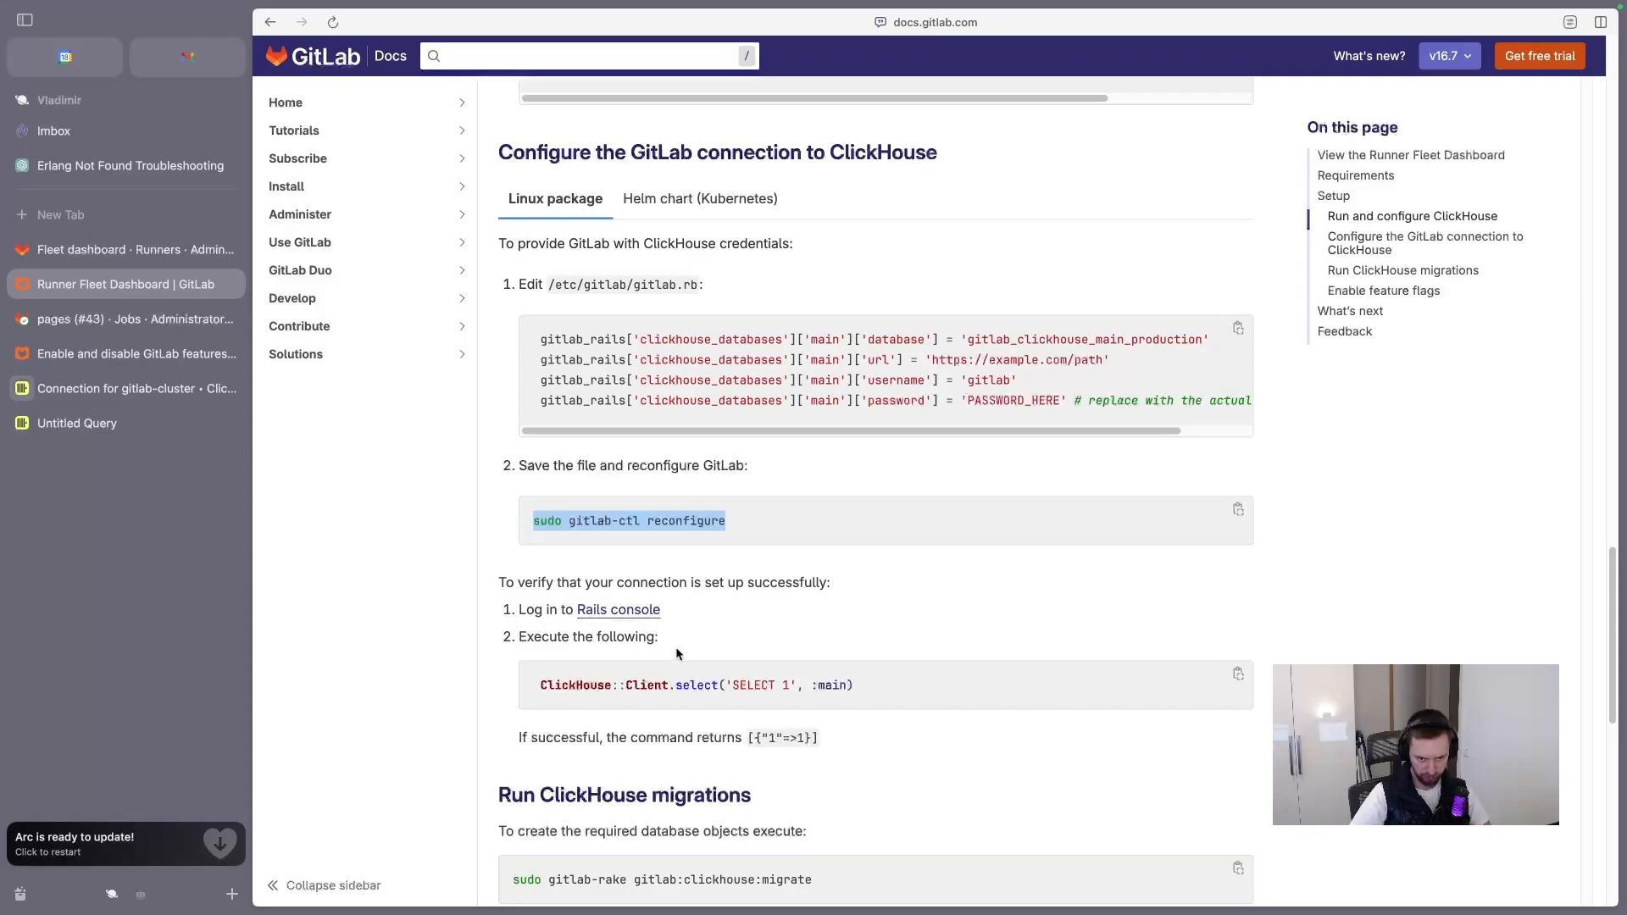
key("super+Tab")
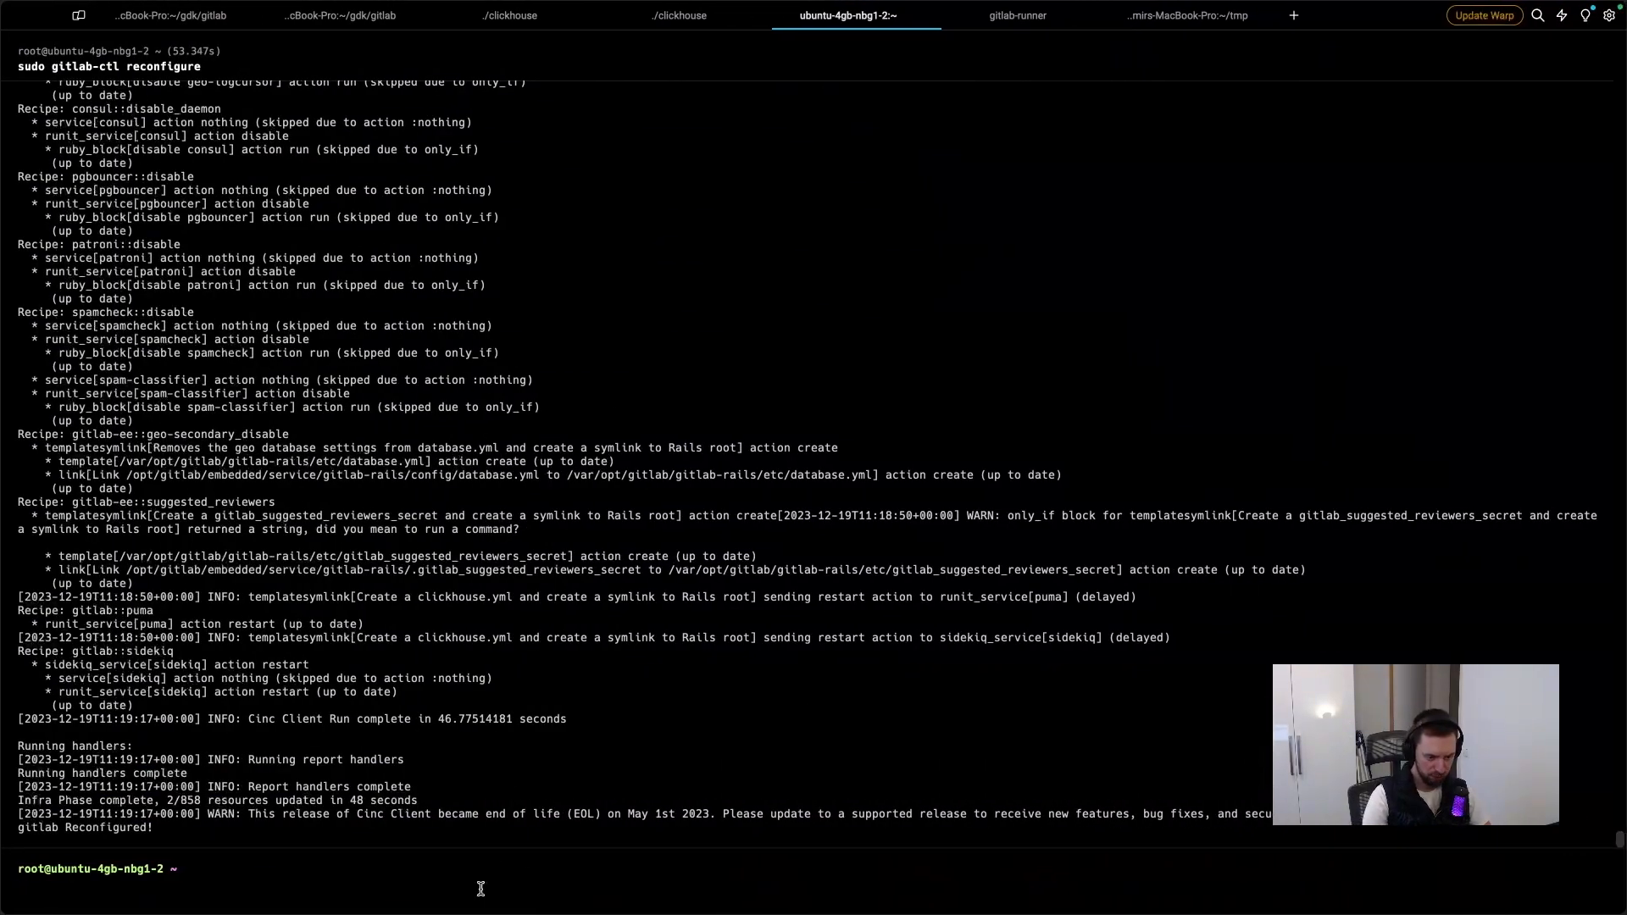
key("ctrl+r")
type("rai")
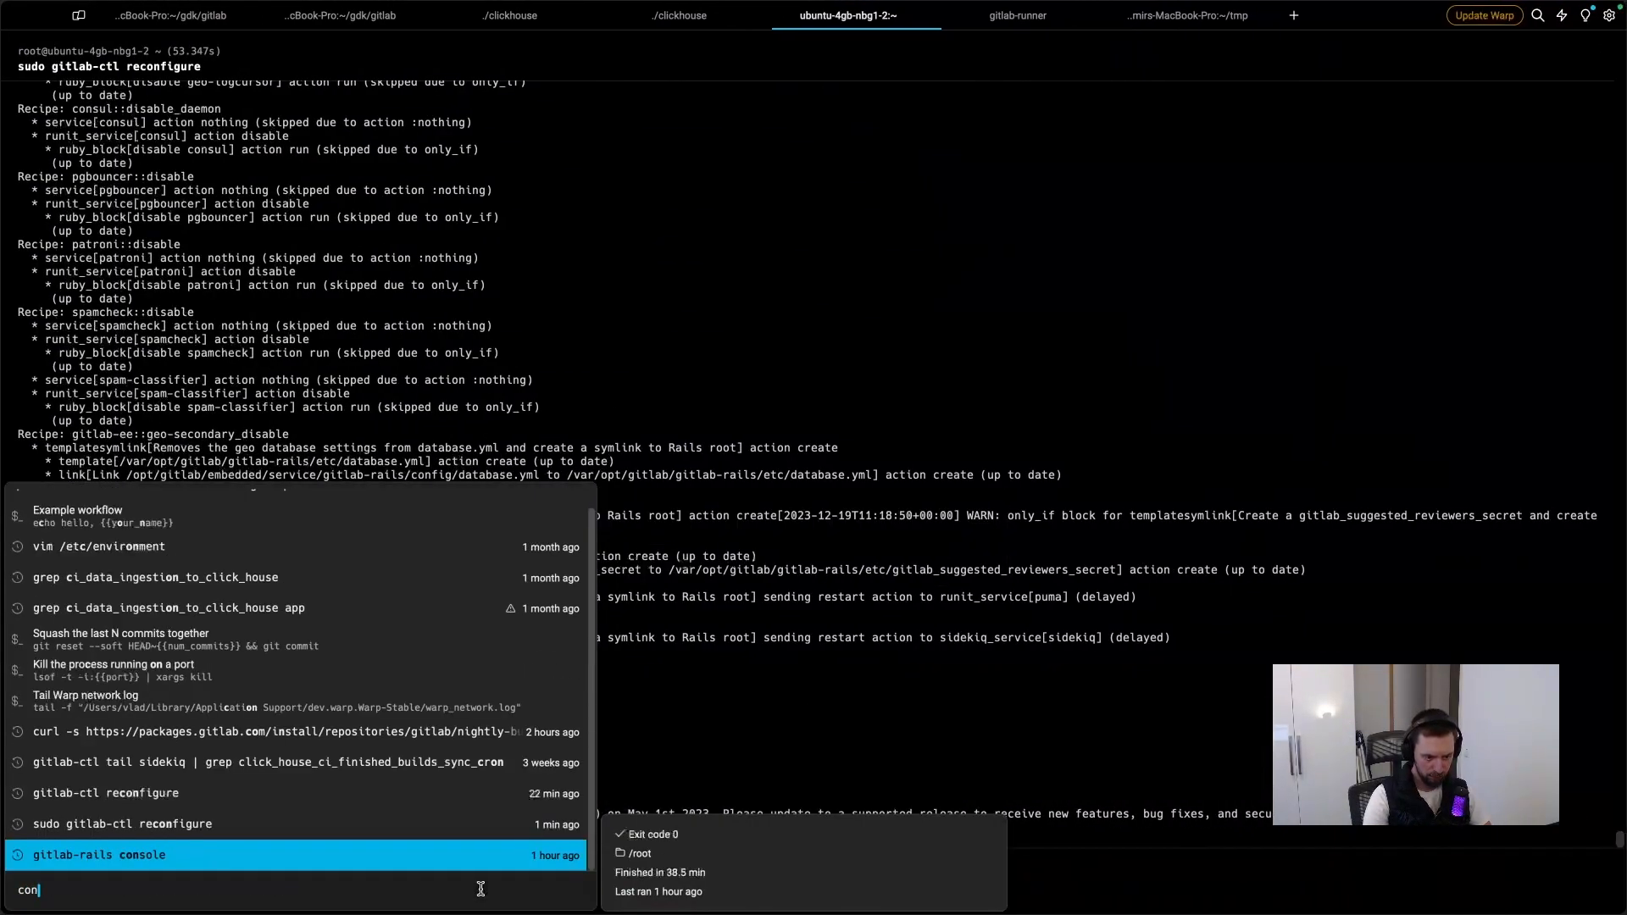
key("Return")
key("Return")
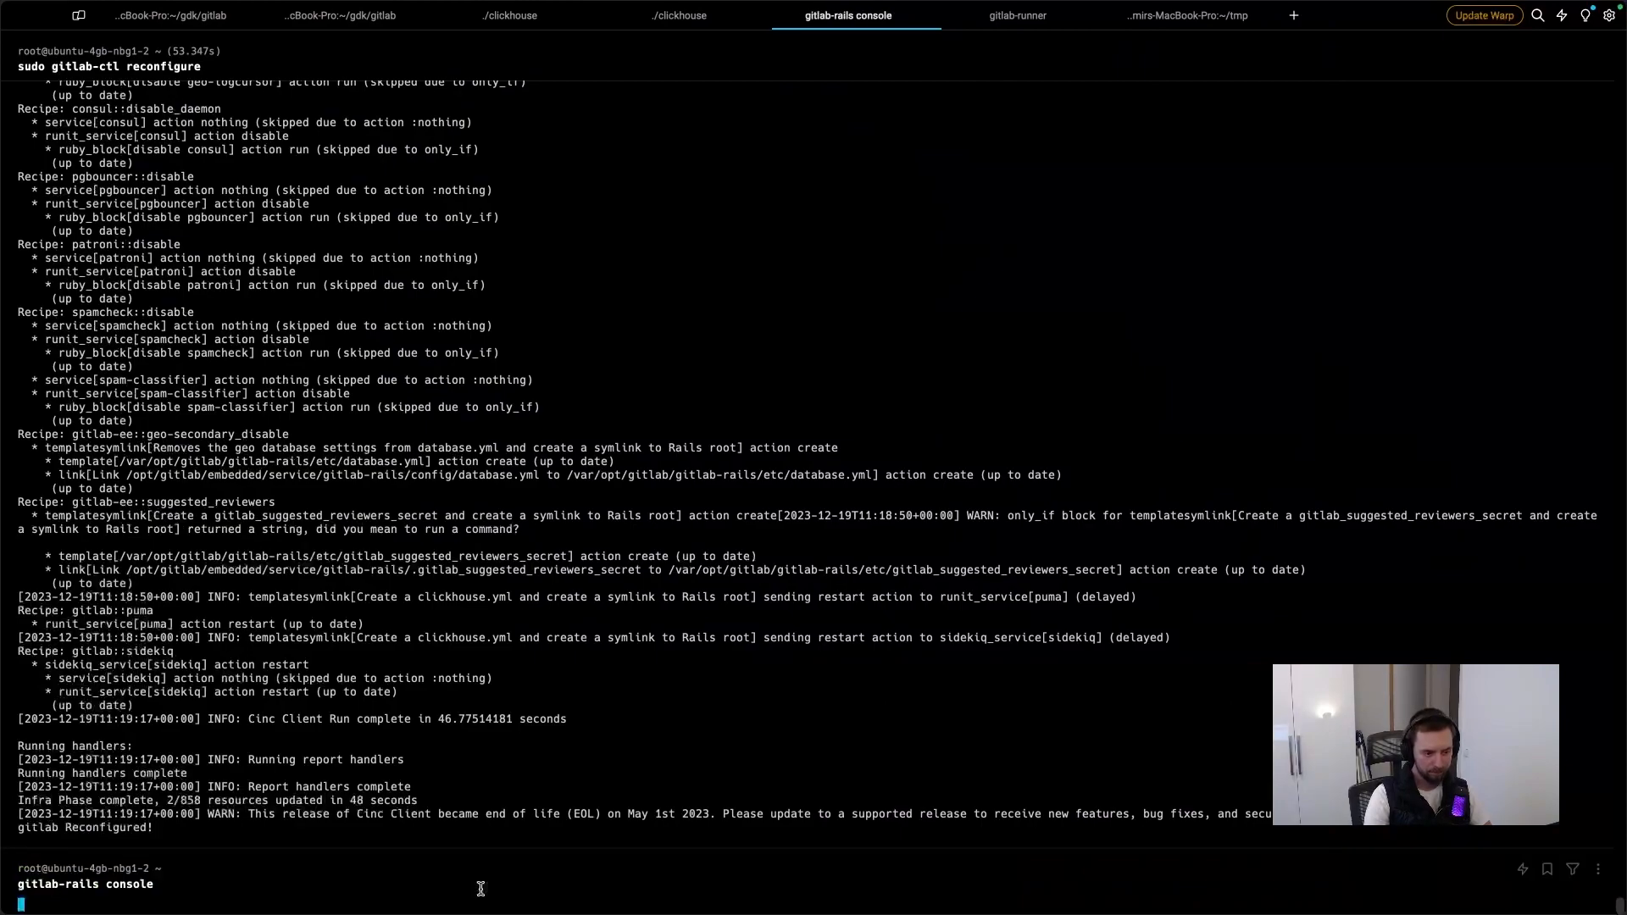
Step: Copy the test query ClickHouse::Client.select('SELECT 1', :main) from the documentation in the browser
key("super+Tab")
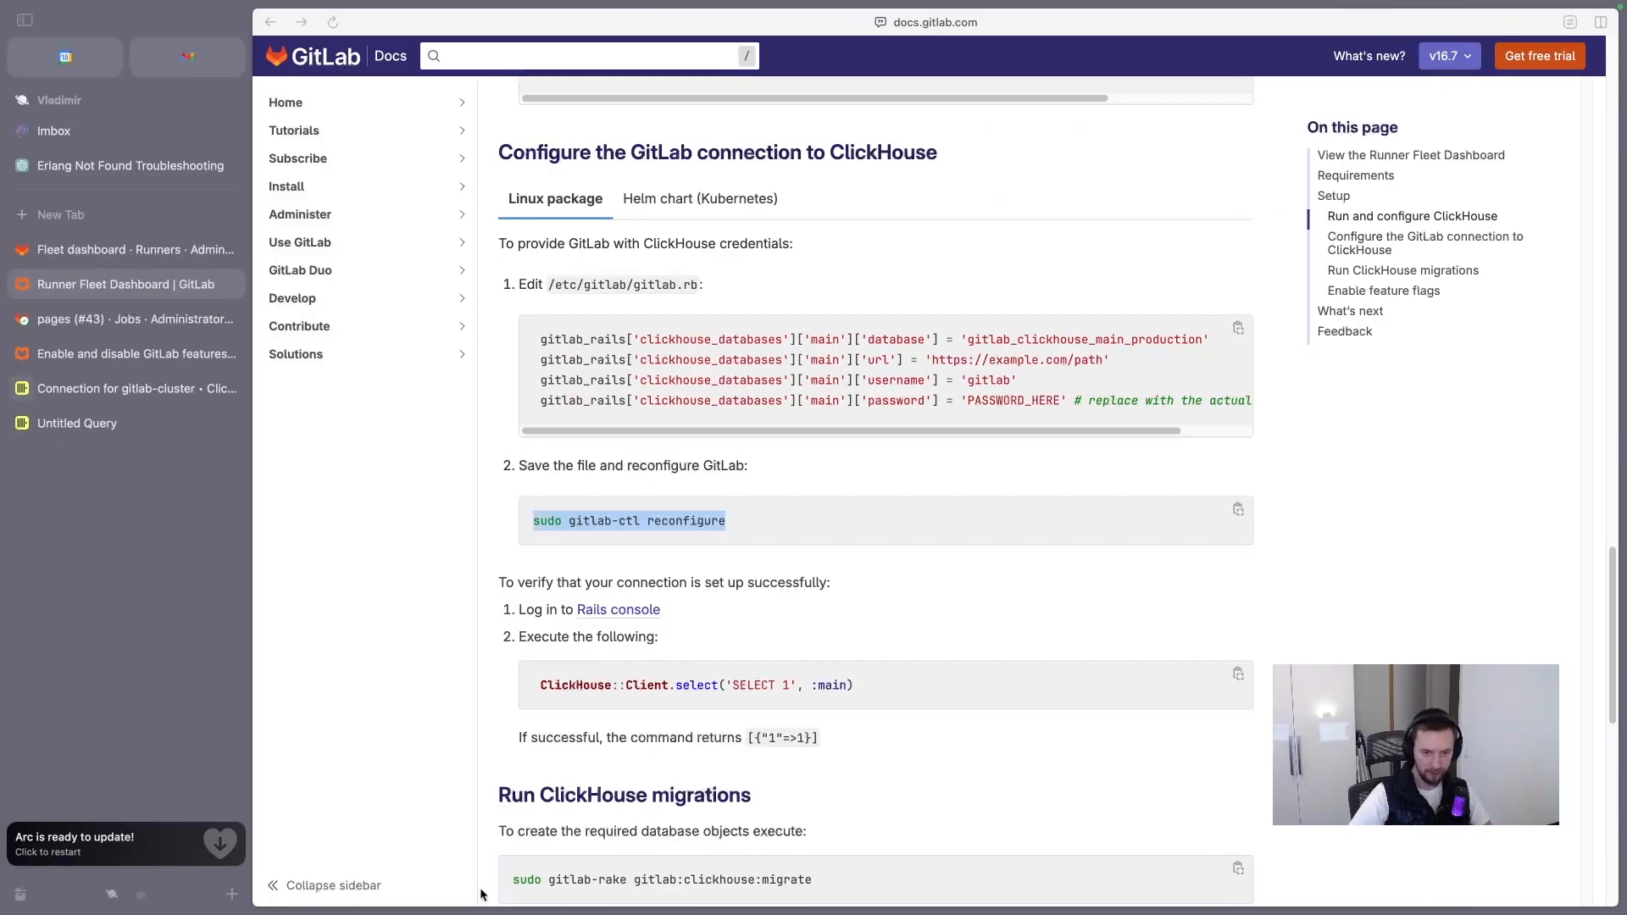
left_click_drag(864, 684, 521, 692)
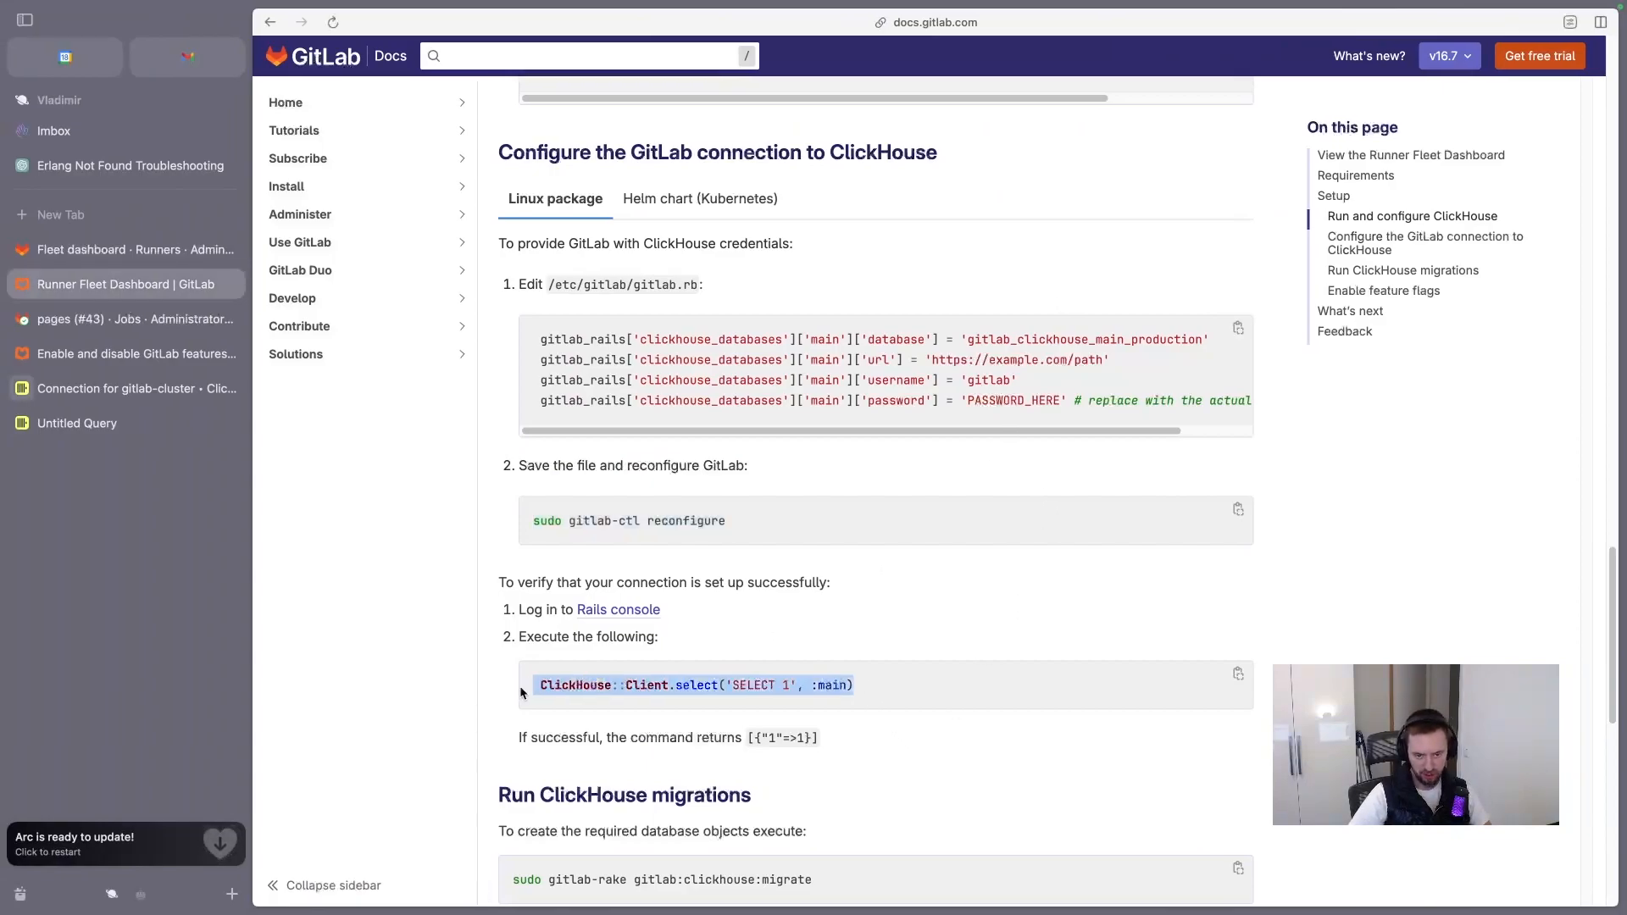
key("super+Tab")
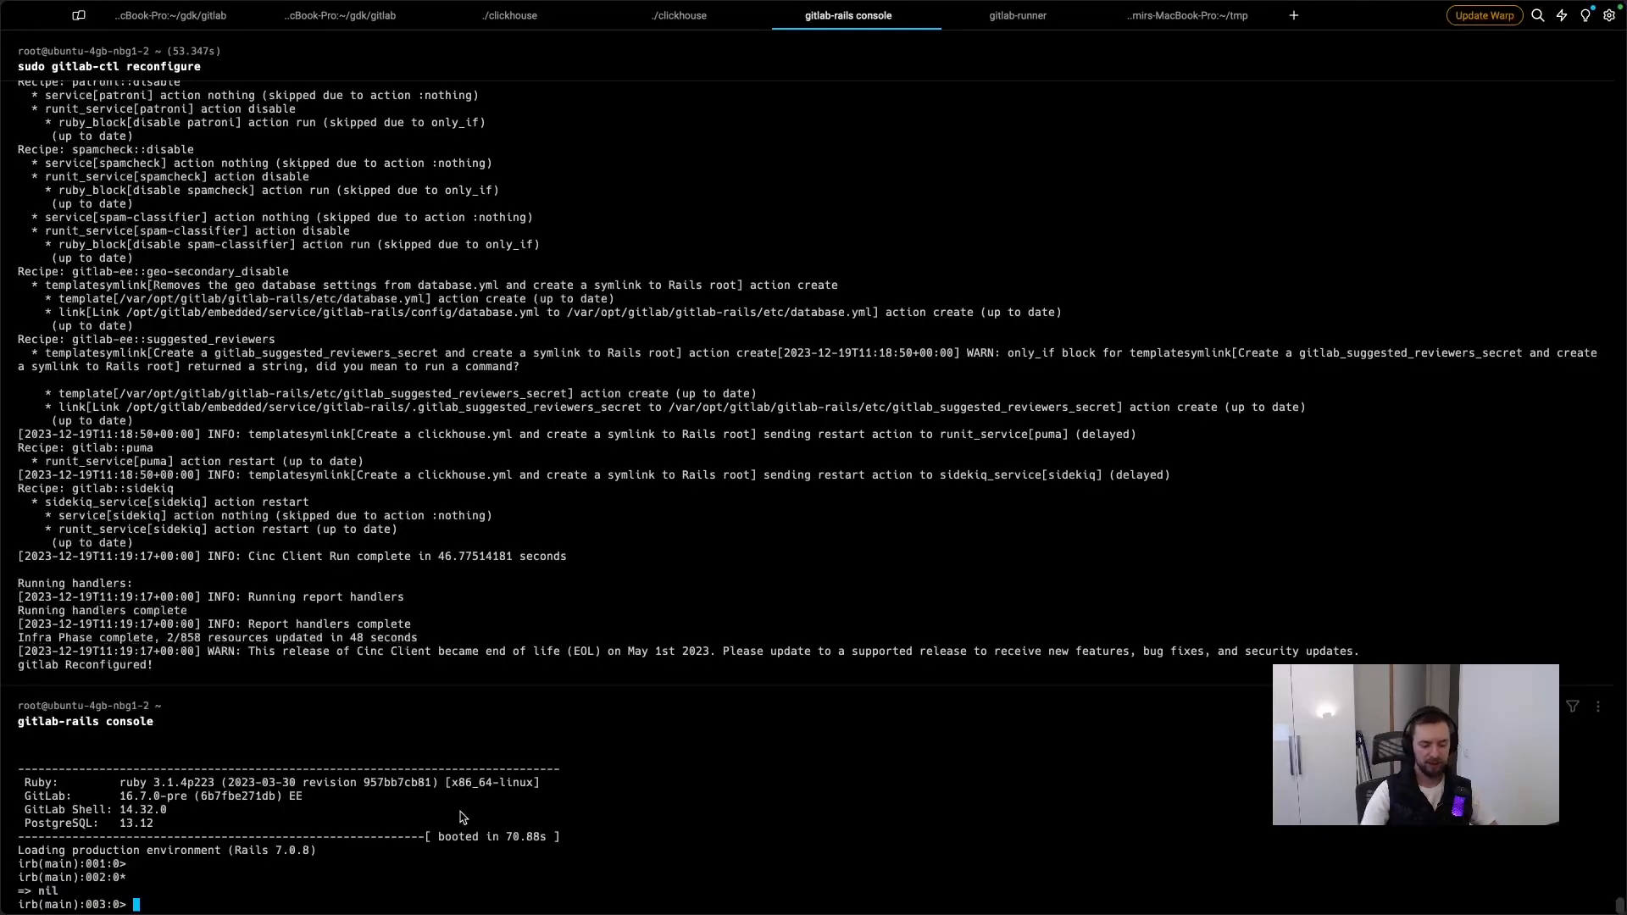
key("ctrl+Up")
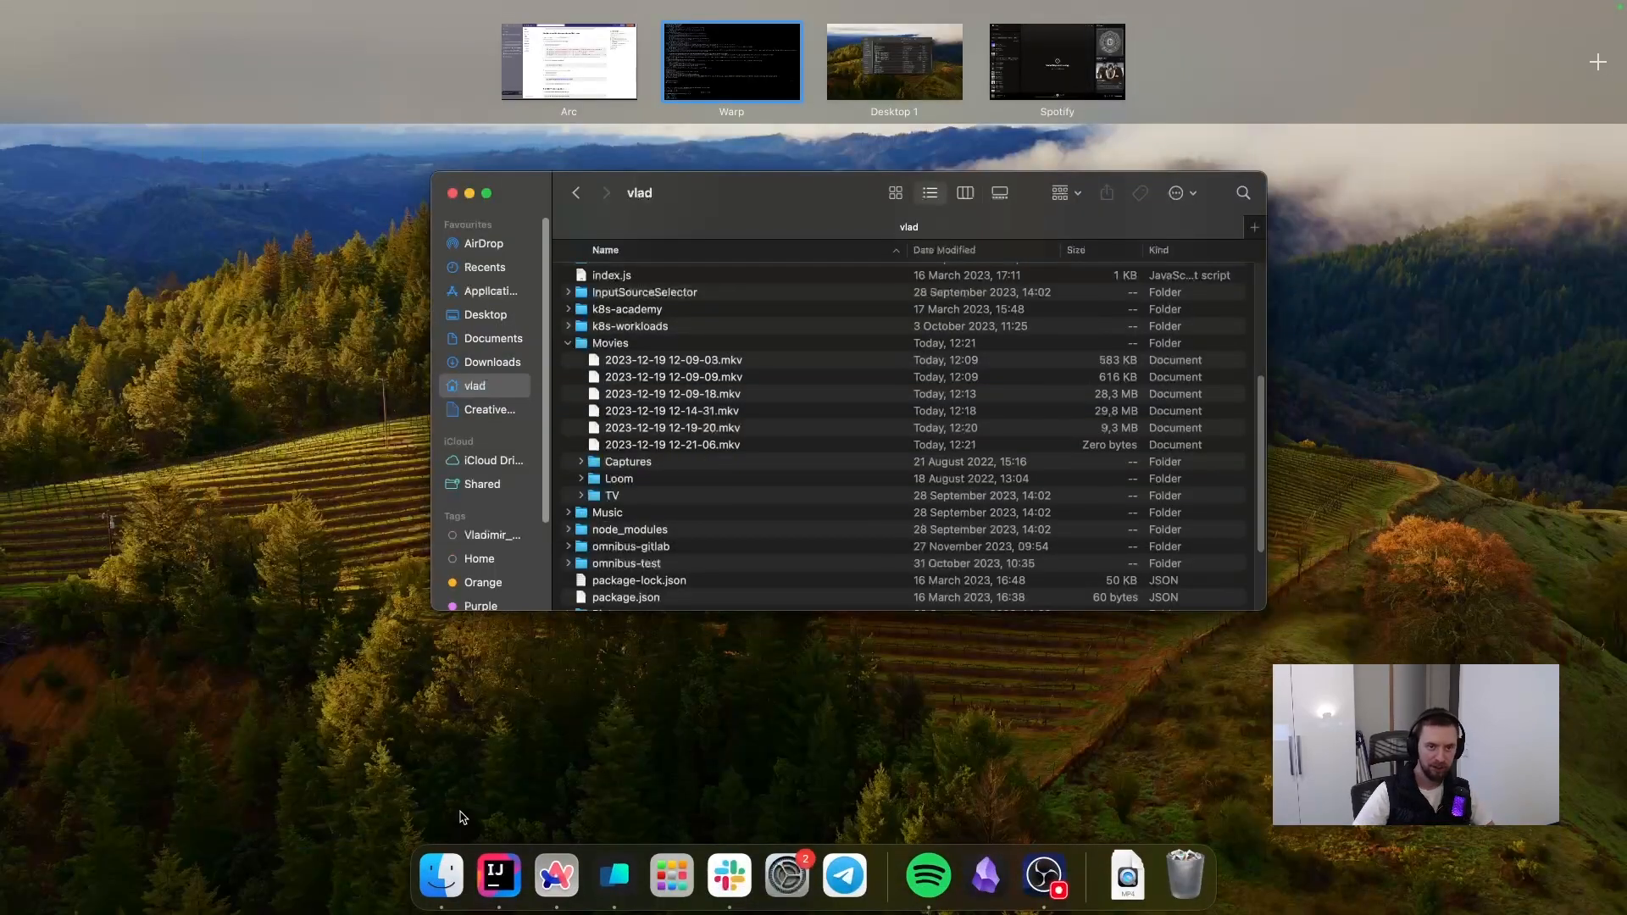
left_click(569, 61)
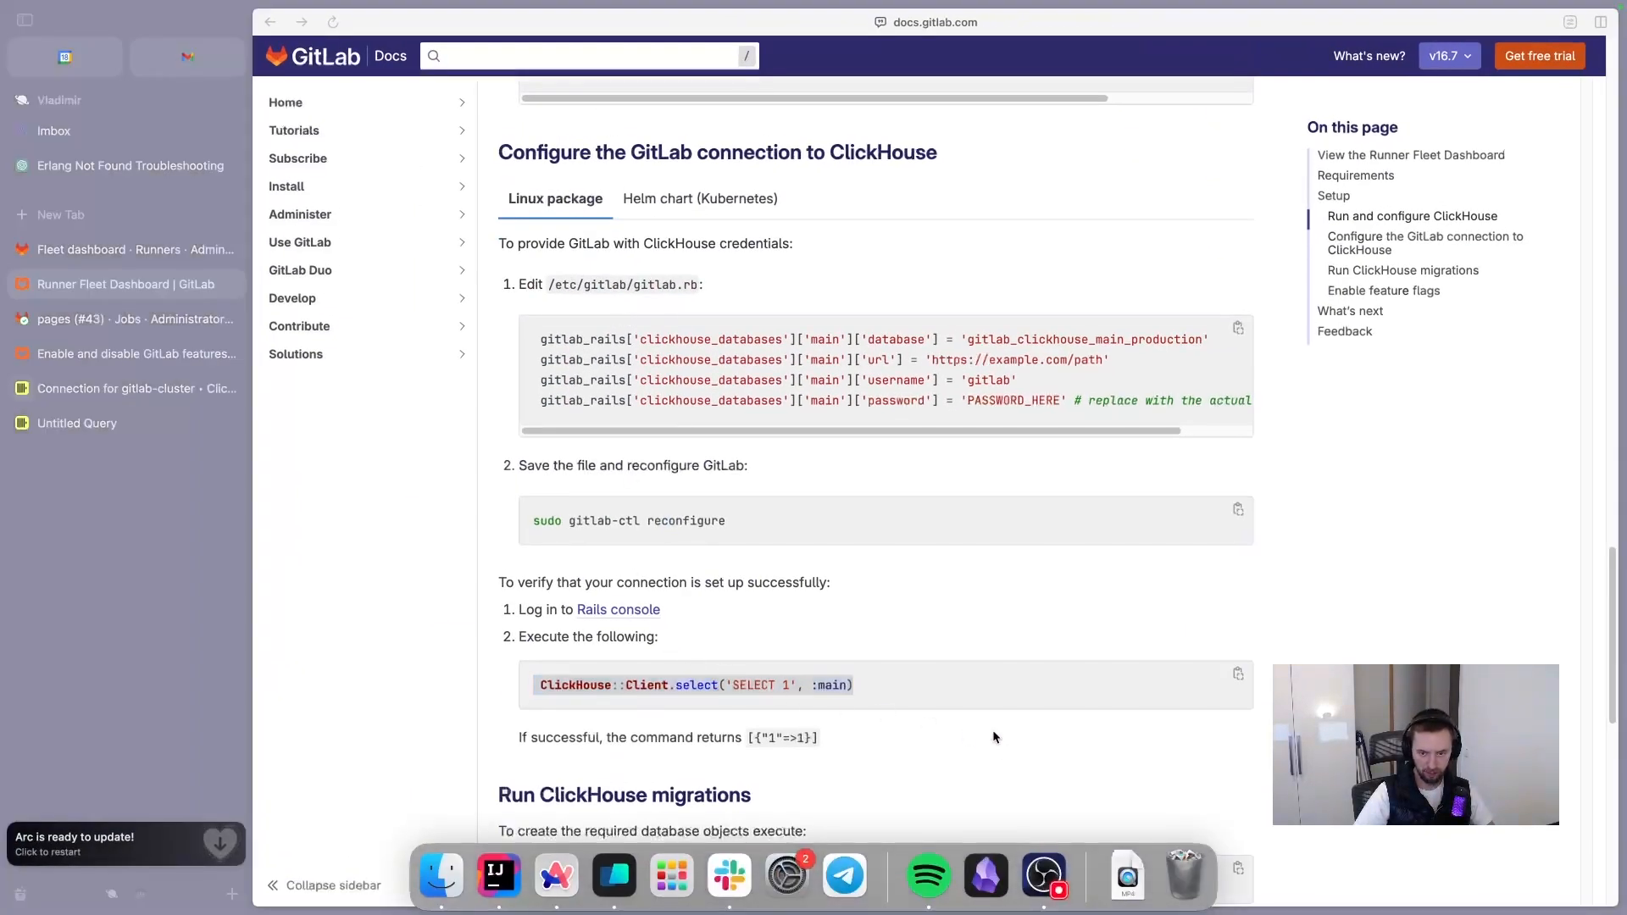
left_click(1238, 674)
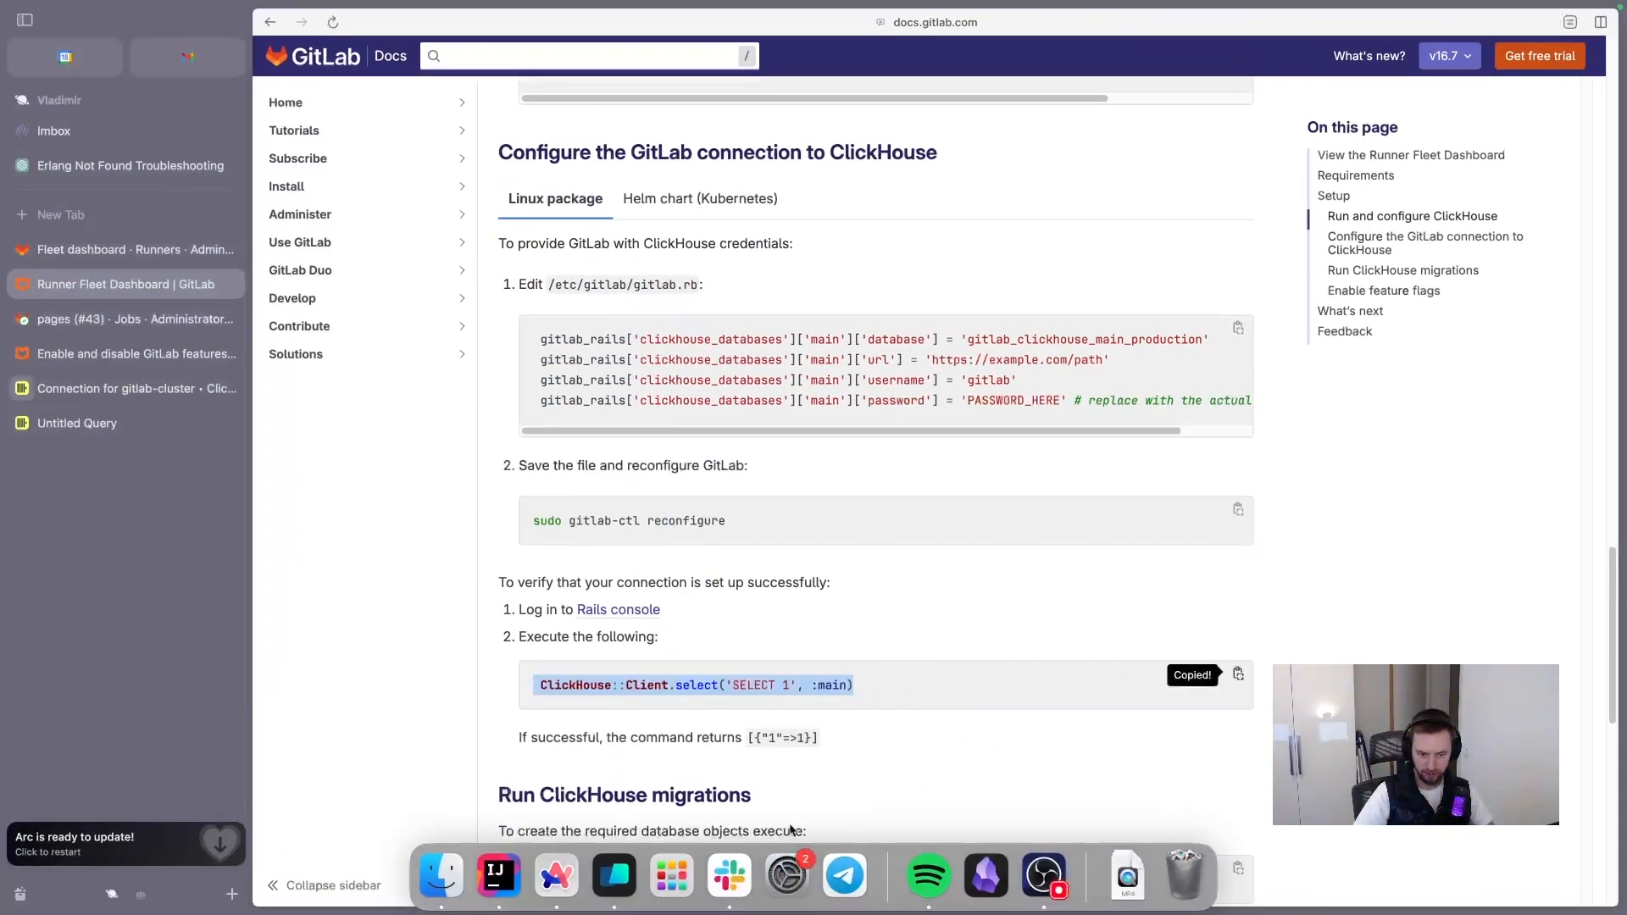
Step: Run ClickHouse::Client.select('SELECT 1', :main) in the Rails console in Warp and exit the console
left_click(619, 881)
key("super+v")
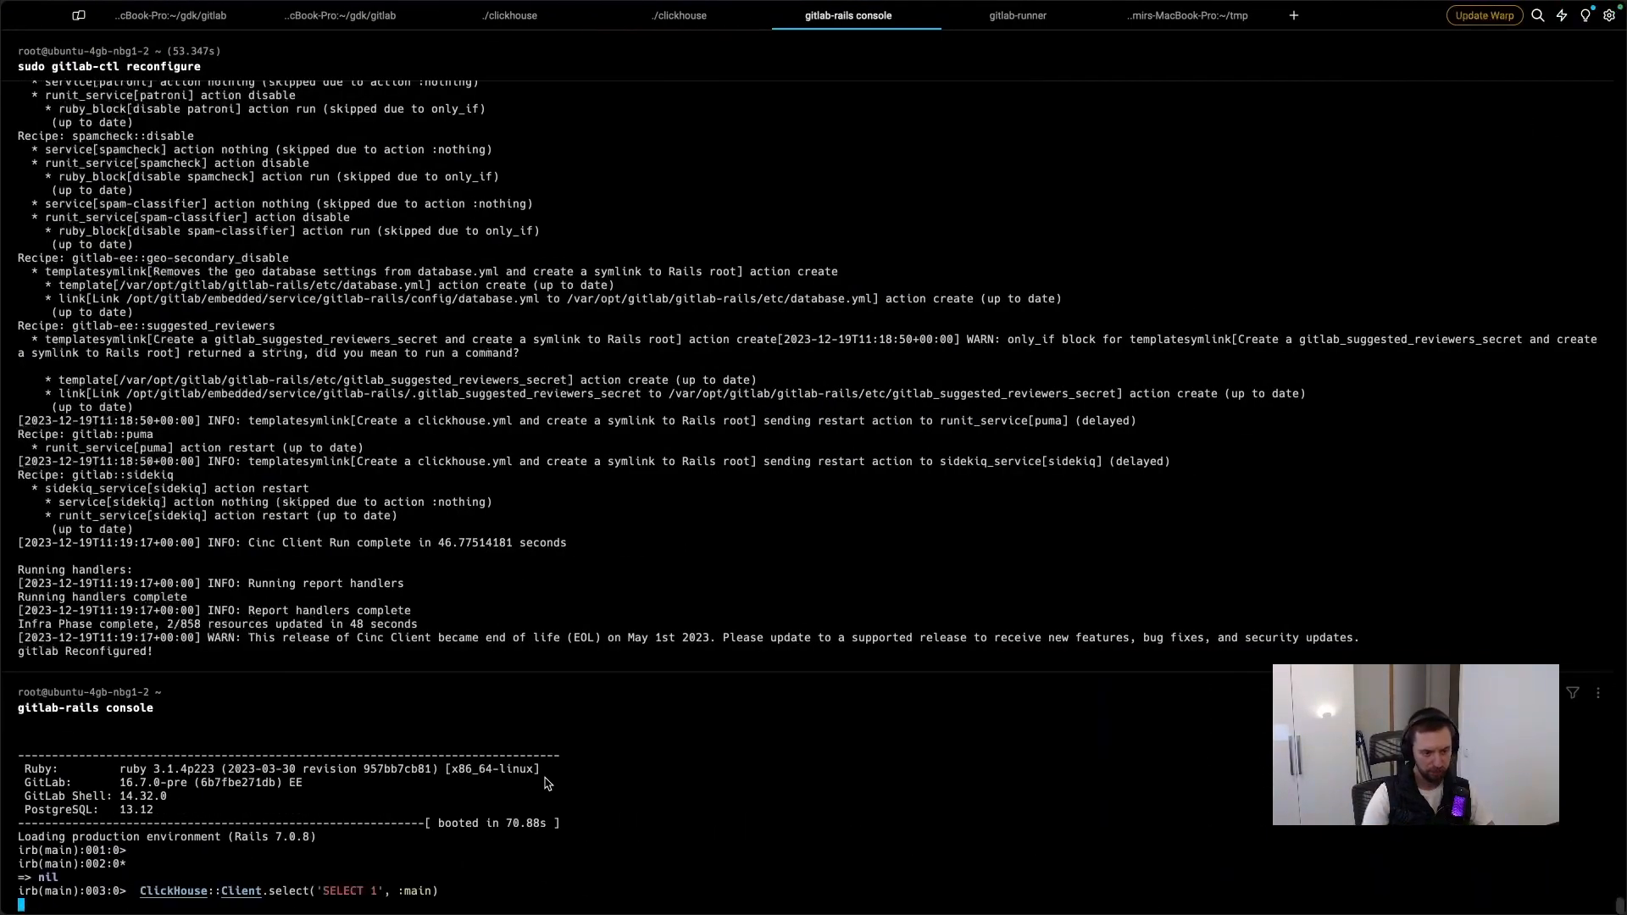
key("Return")
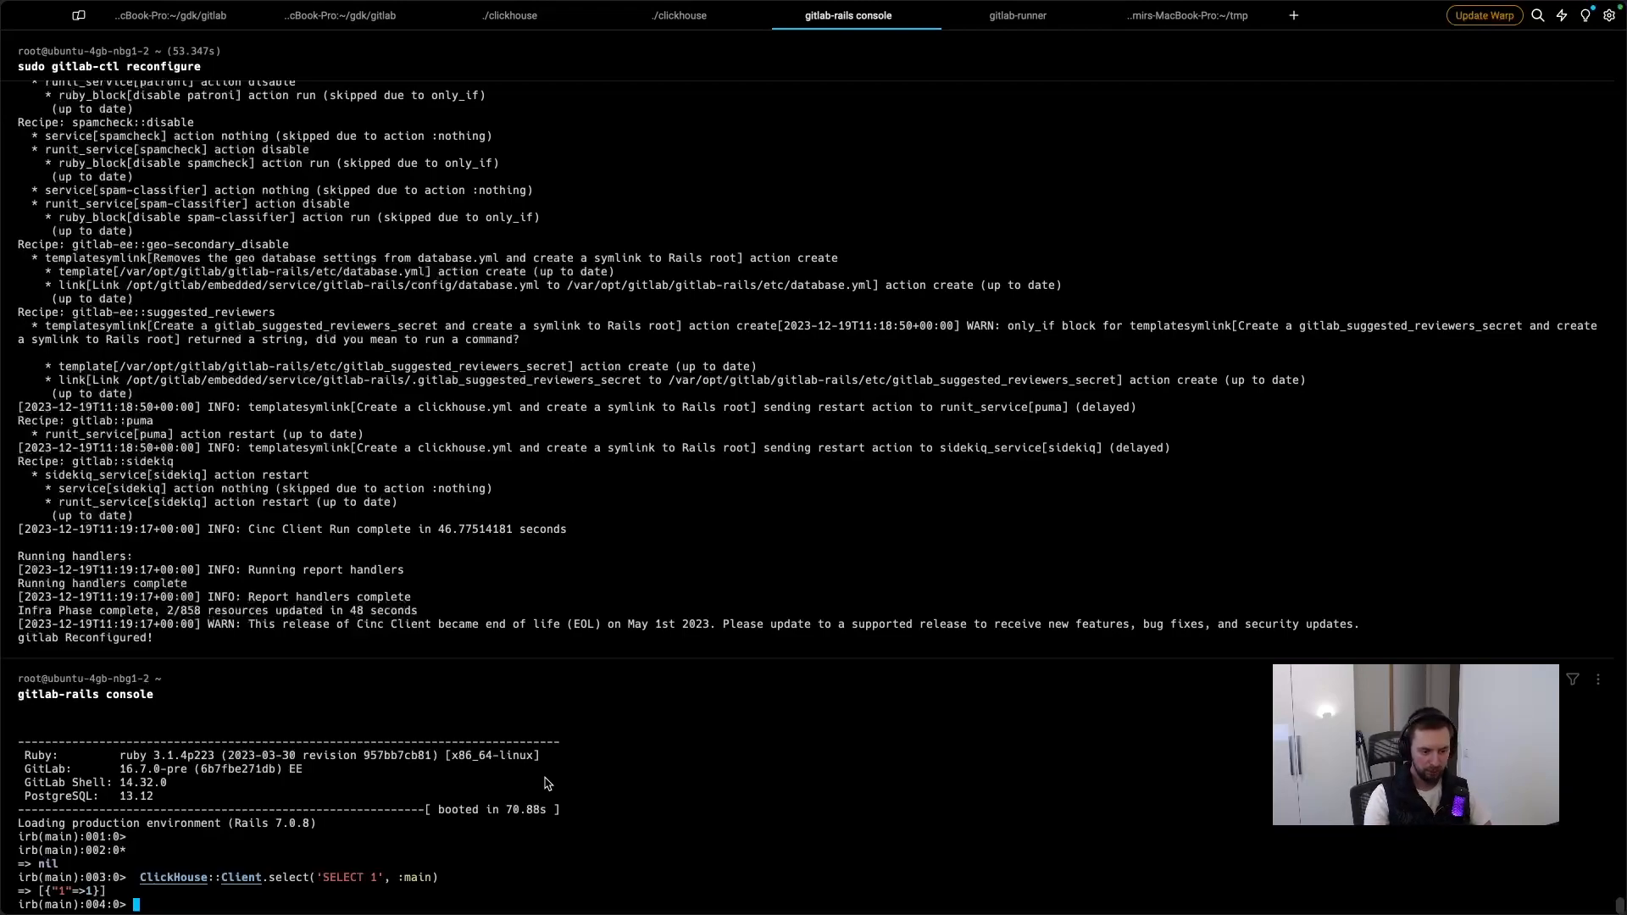
key("ctrl+d")
Step: Return to the documentation in the browser and copy the sudo gitlab-rake gitlab:clickhouse:migrate command from the migrations section
key("ctrl+Up")
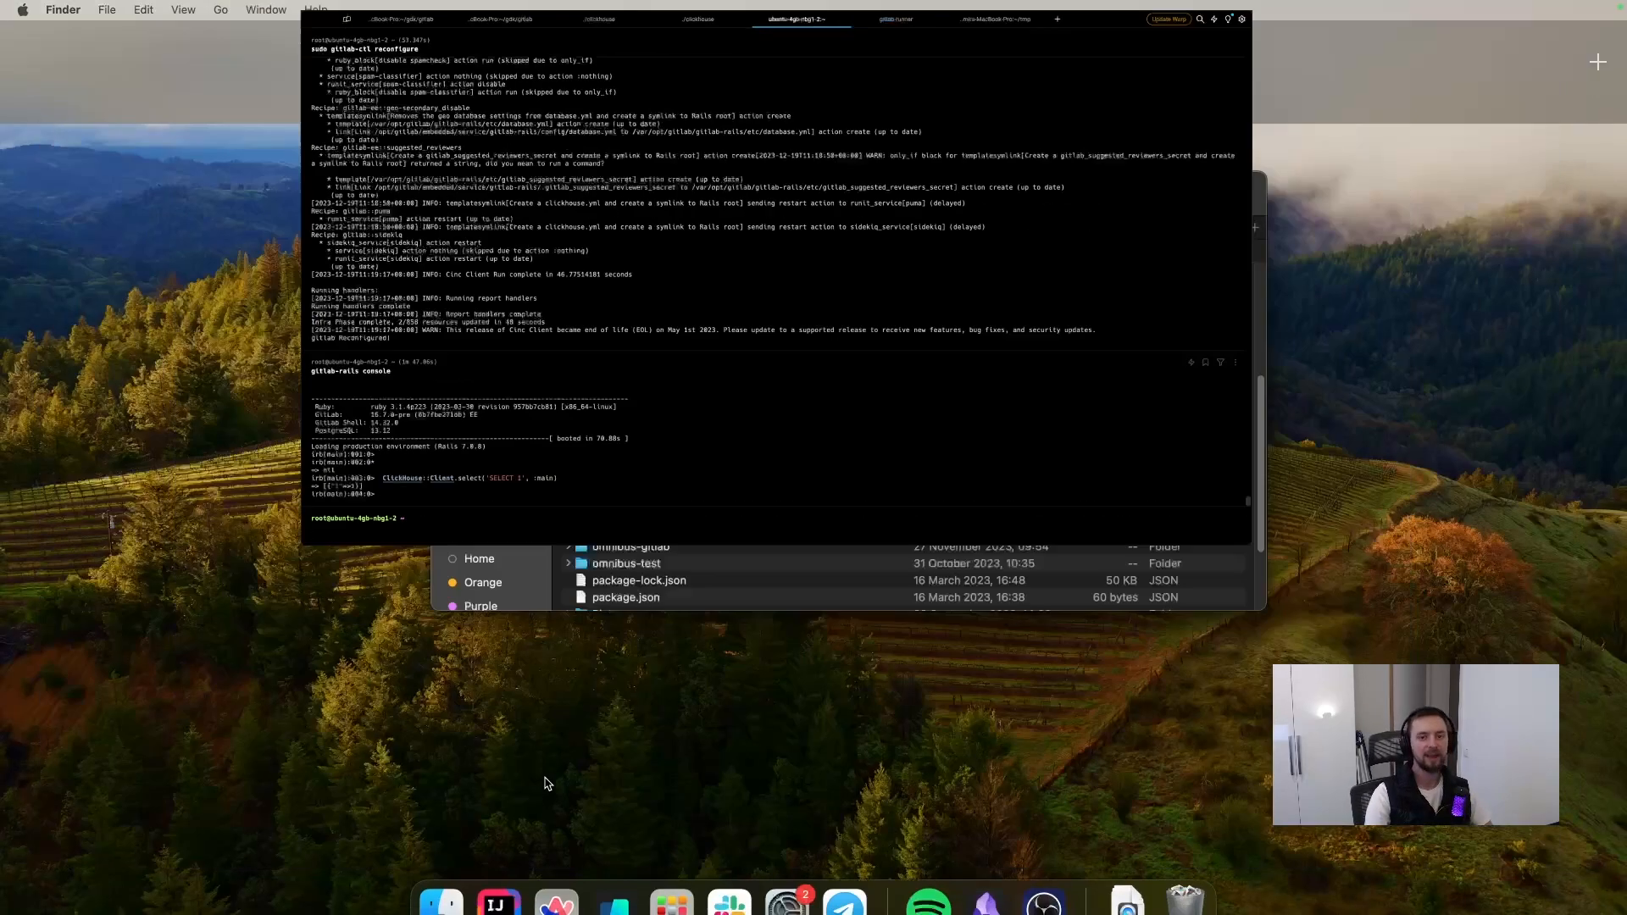
left_click(612, 62)
scroll(816, 625, "down", 8)
scroll(823, 458, "up", 3)
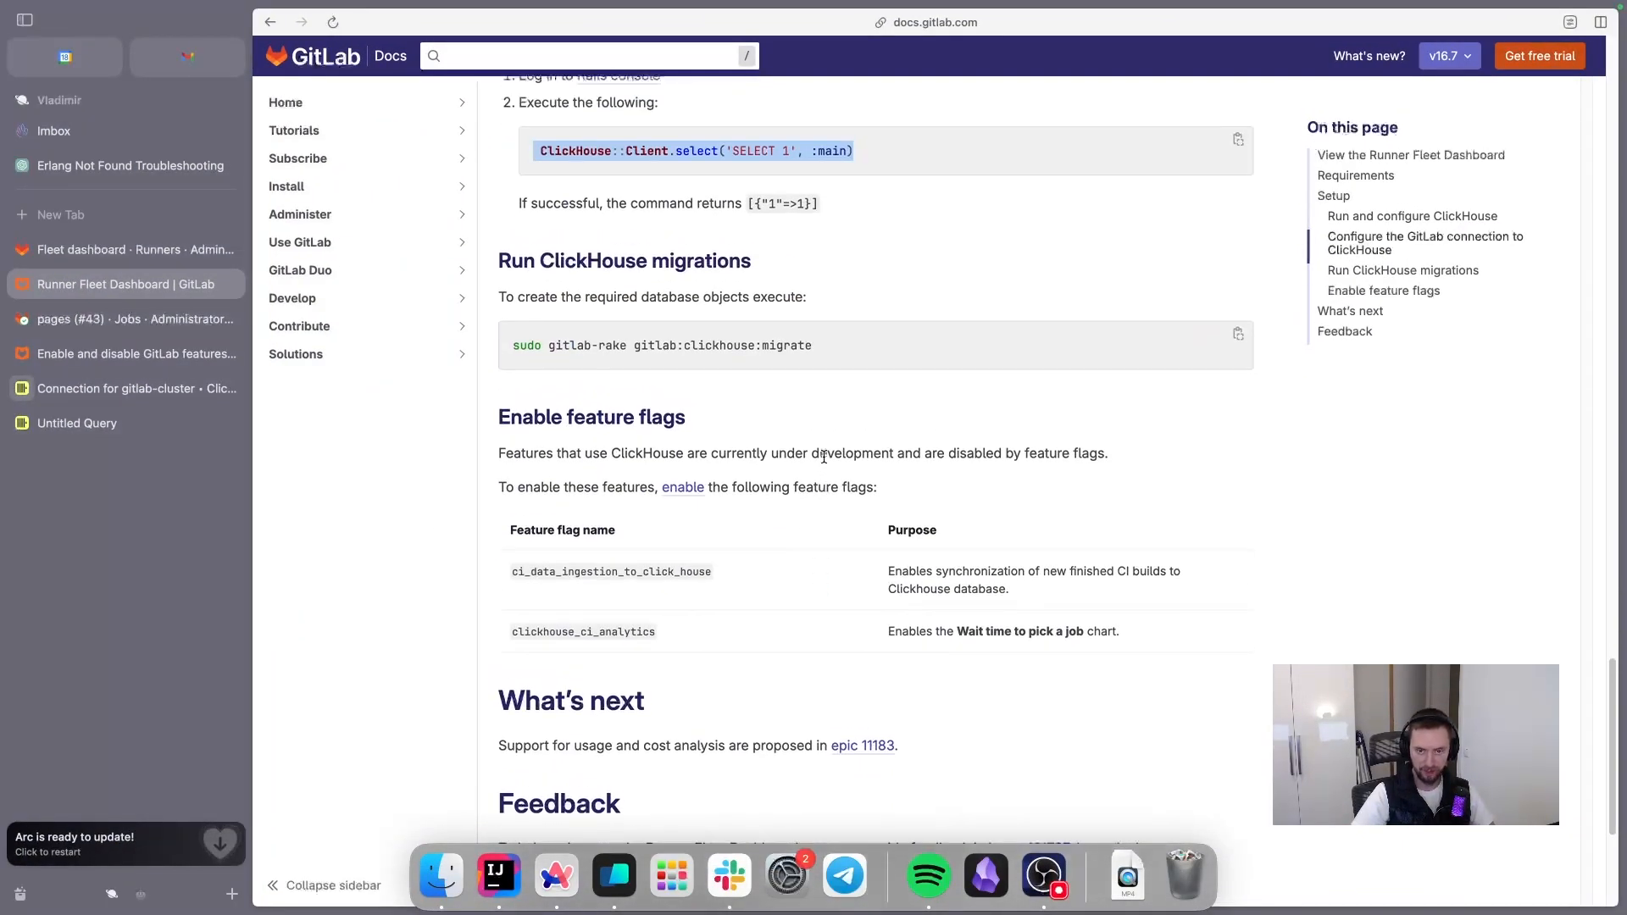
left_click_drag(829, 435, 734, 438)
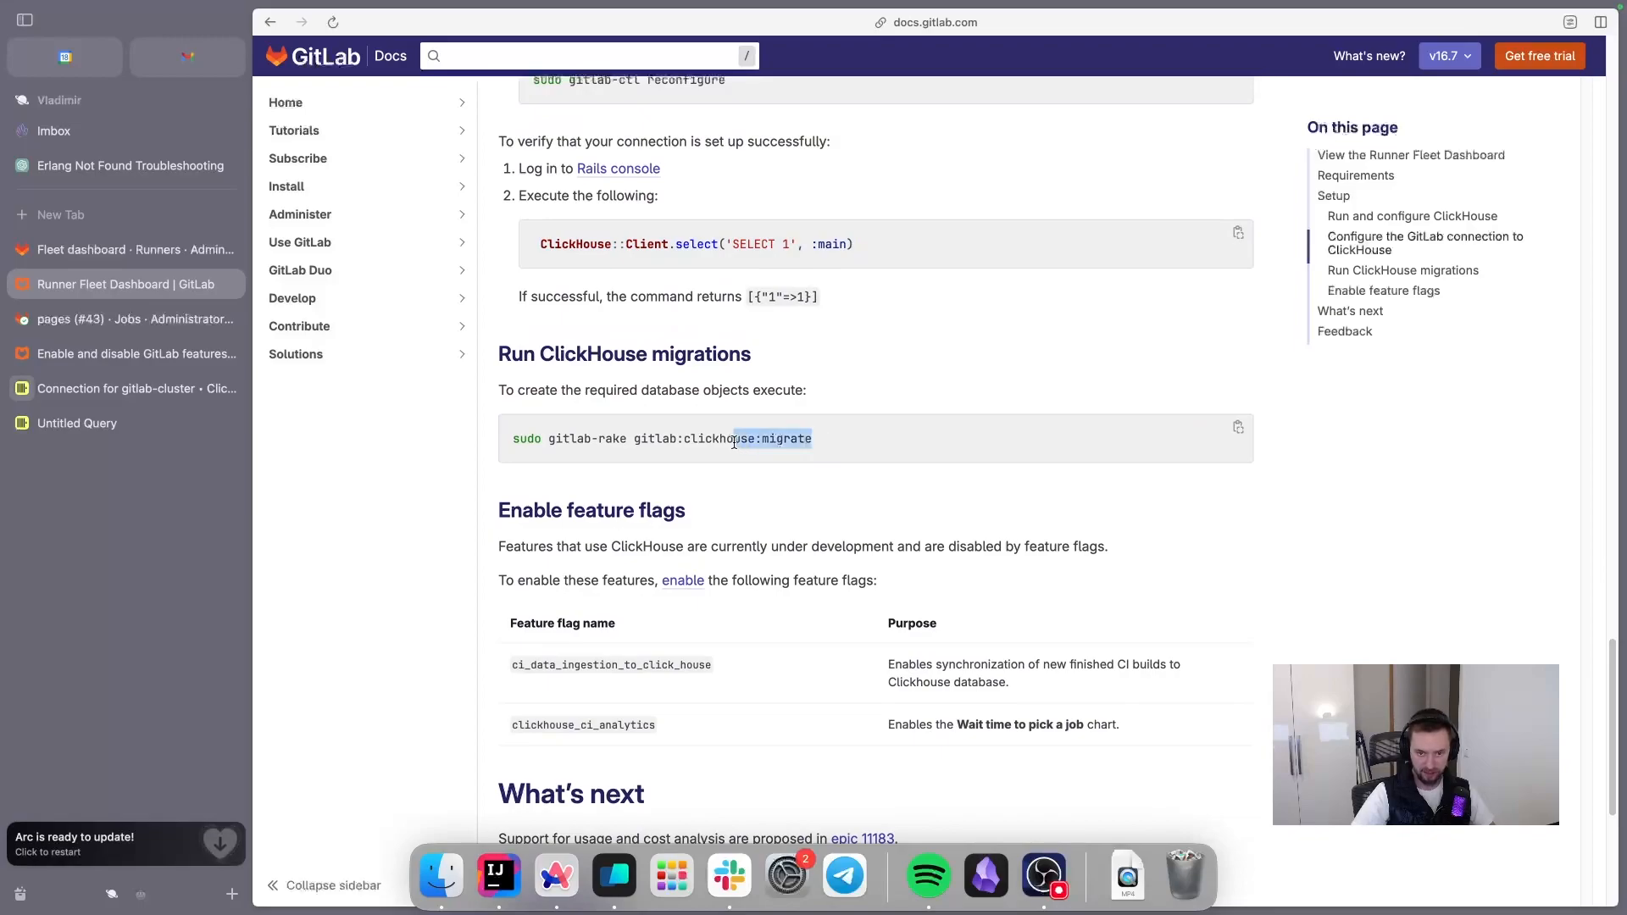
left_click(1238, 427)
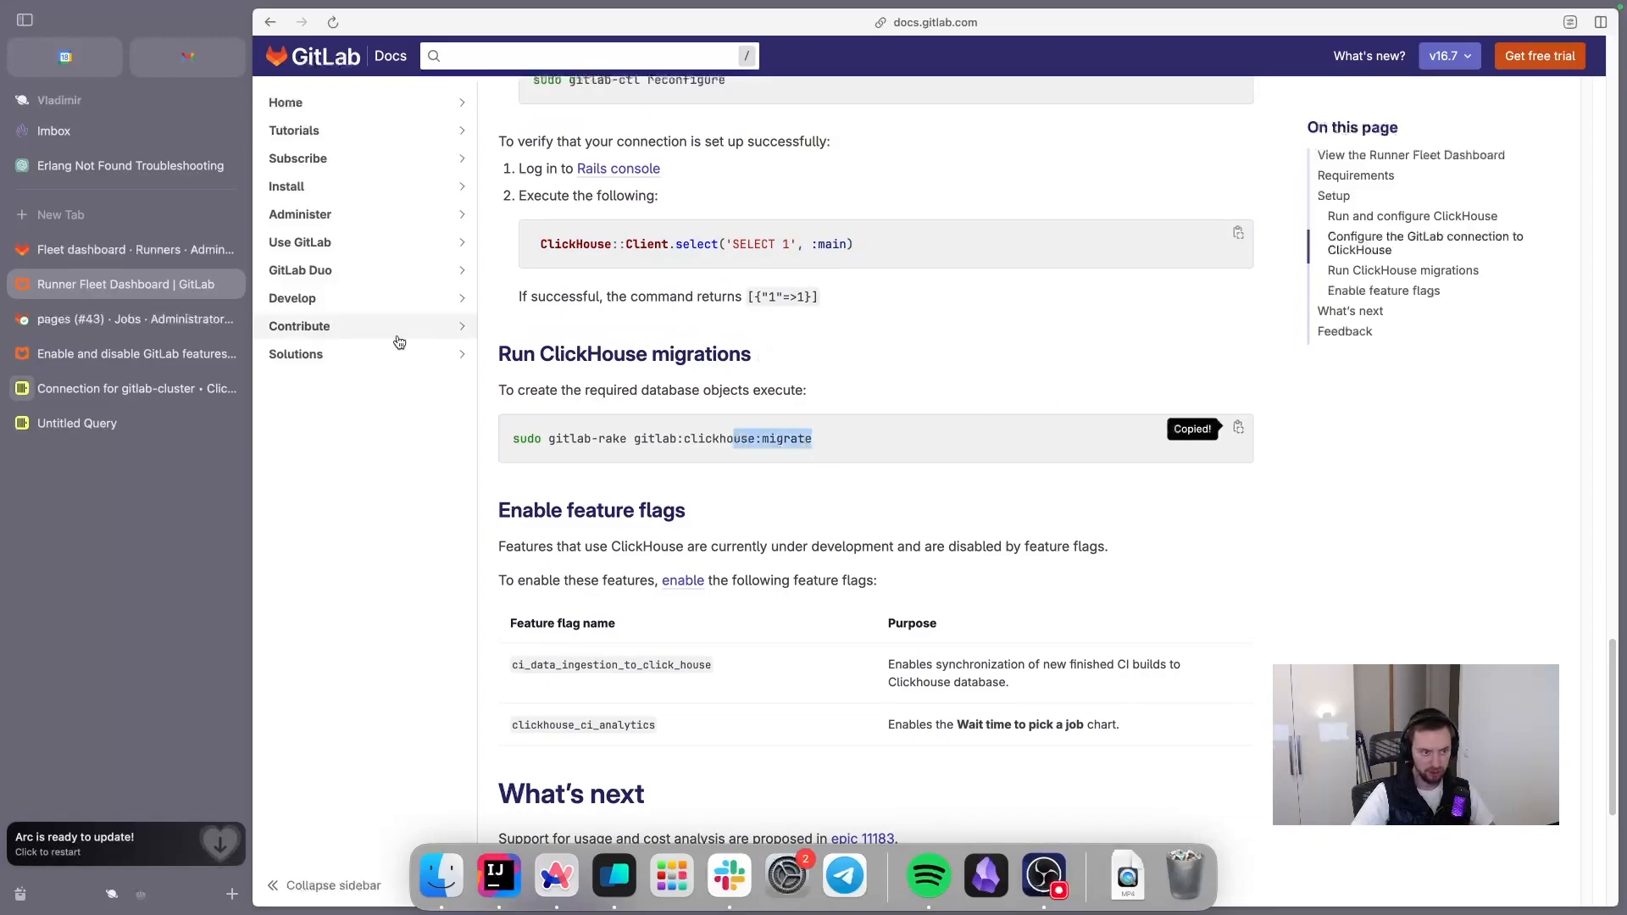
Step: Close the gitlab-cluster connection details and view the tables of the gitlab_clickhouse_main_production database in the SQL console
left_click(137, 392)
left_click(877, 506)
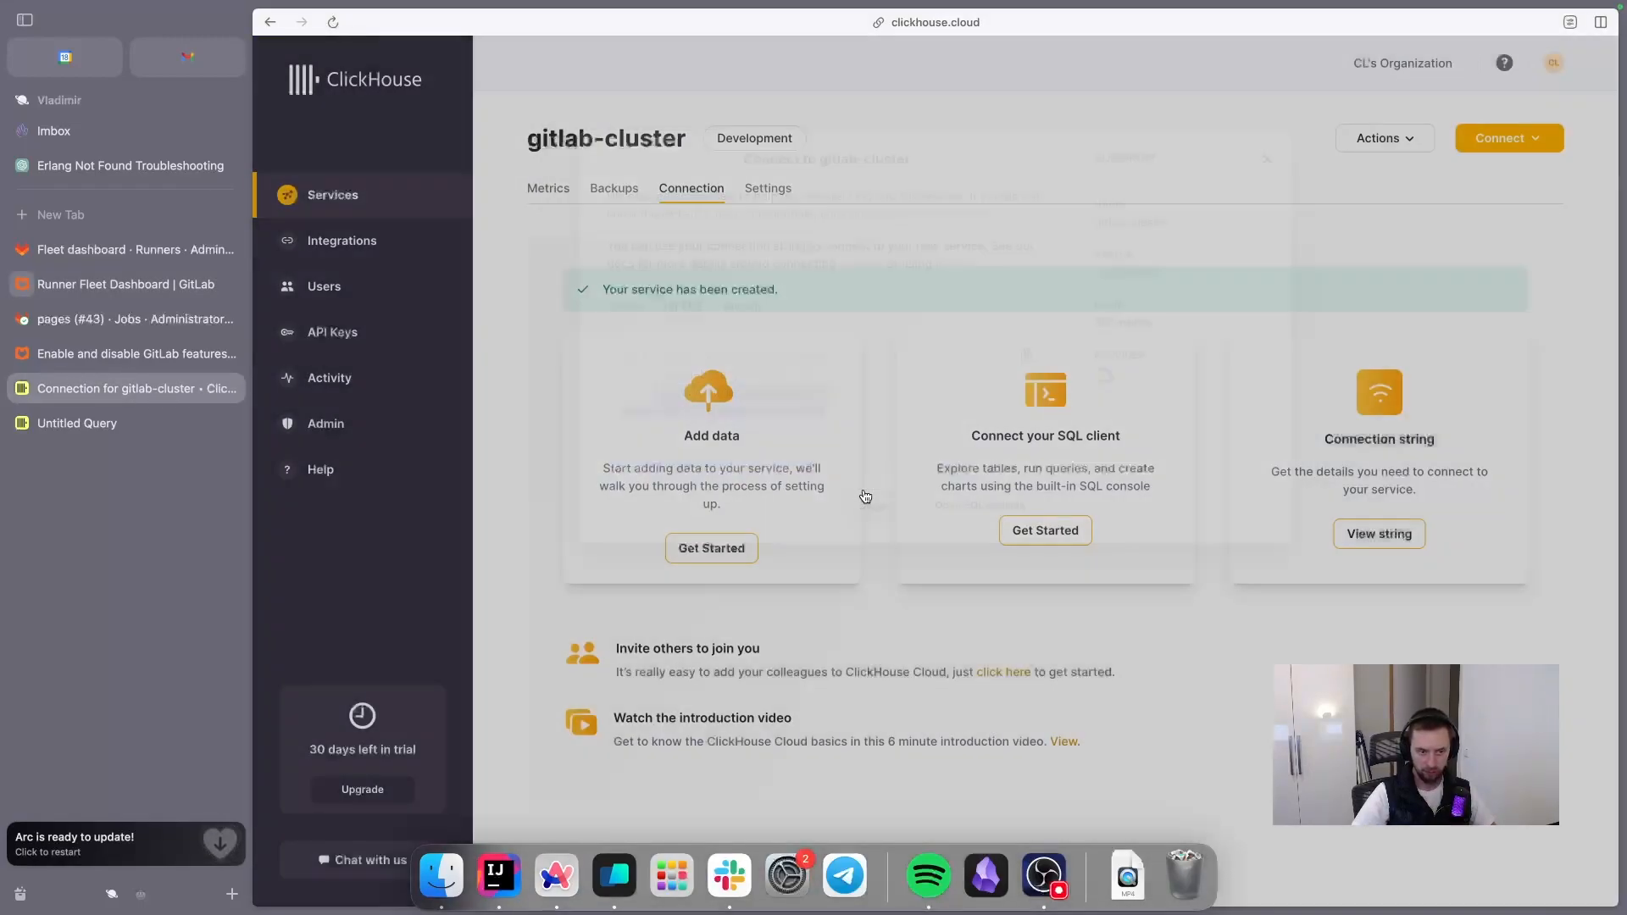
left_click(127, 423)
left_click(440, 58)
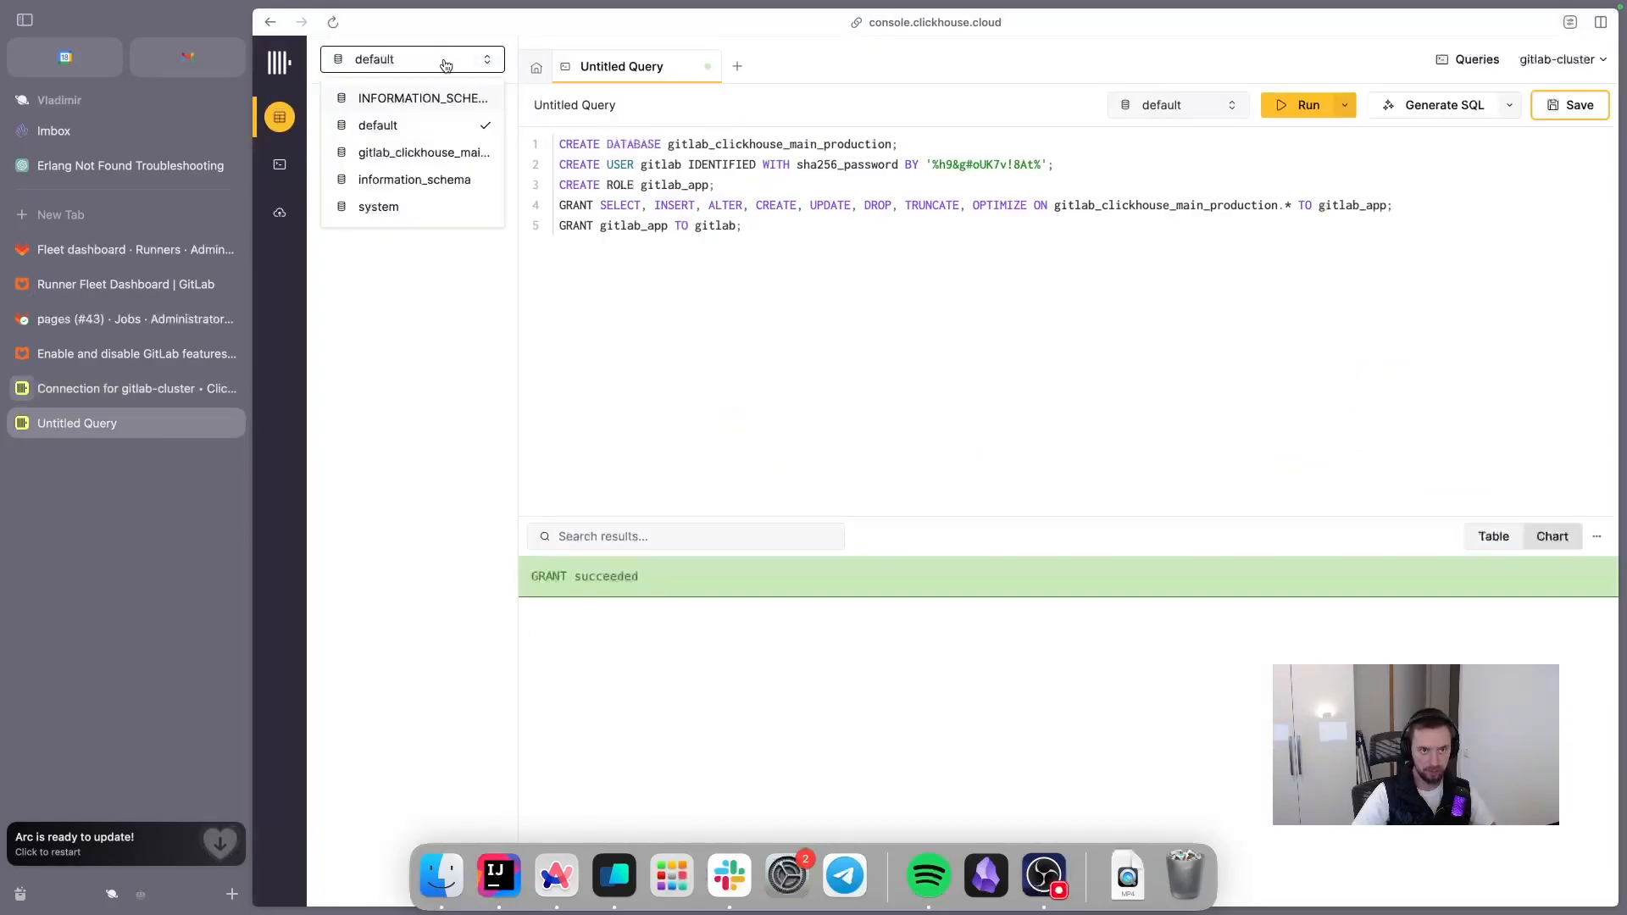
left_click(455, 153)
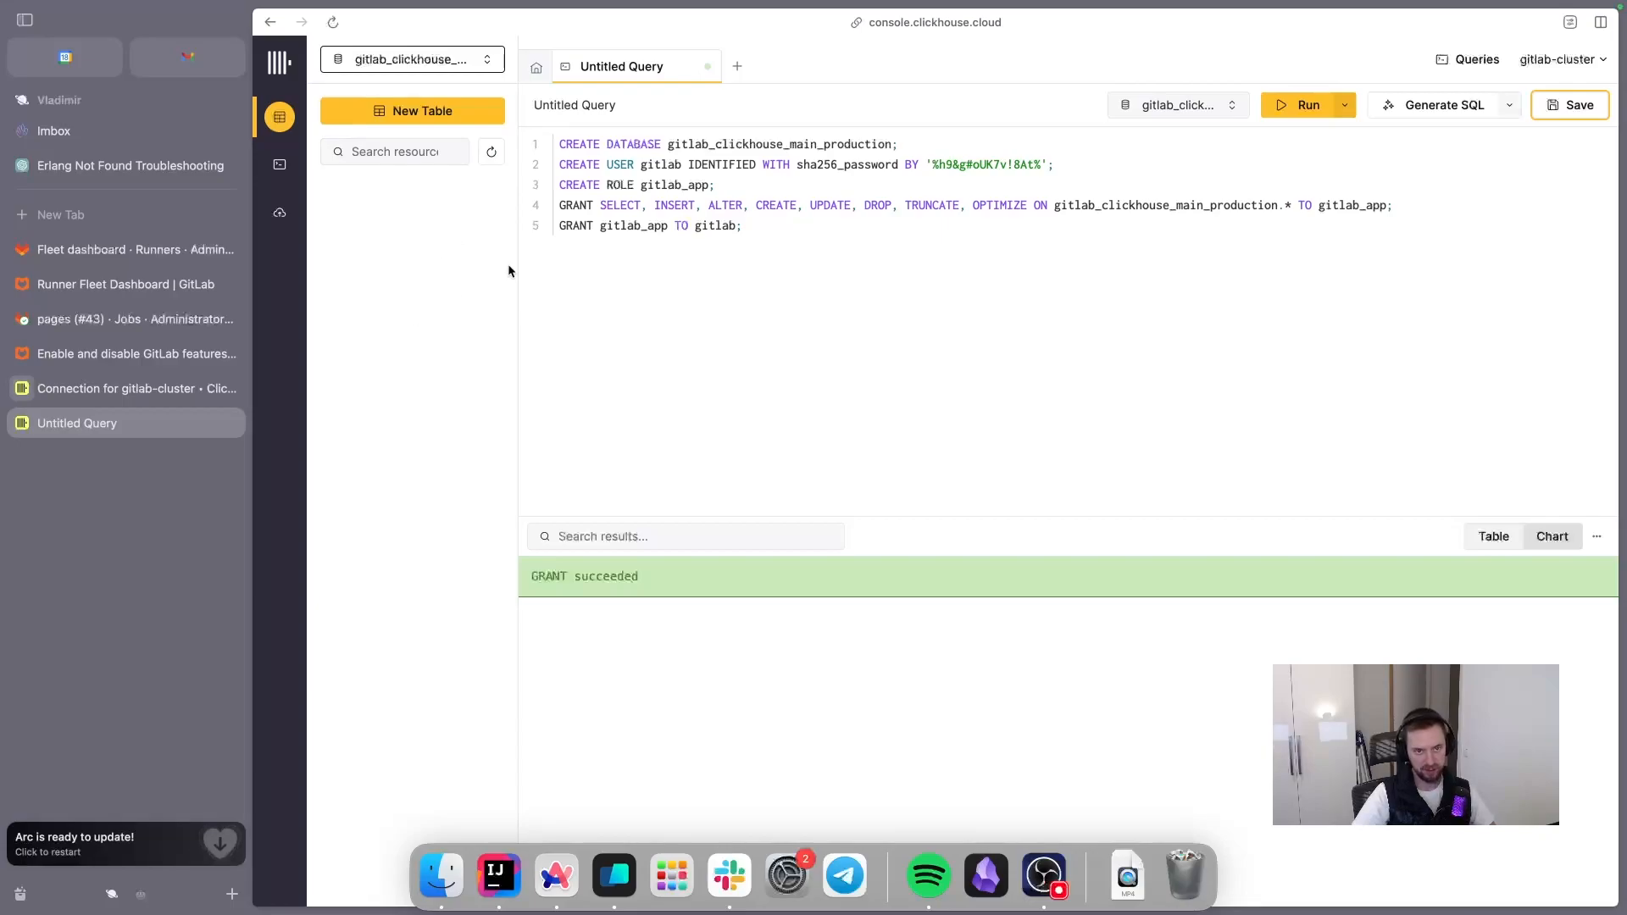
Step: Switch to Warp and run sudo gitlab-rake gitlab:clickhouse:migrate to create the required database objects
left_click(604, 877)
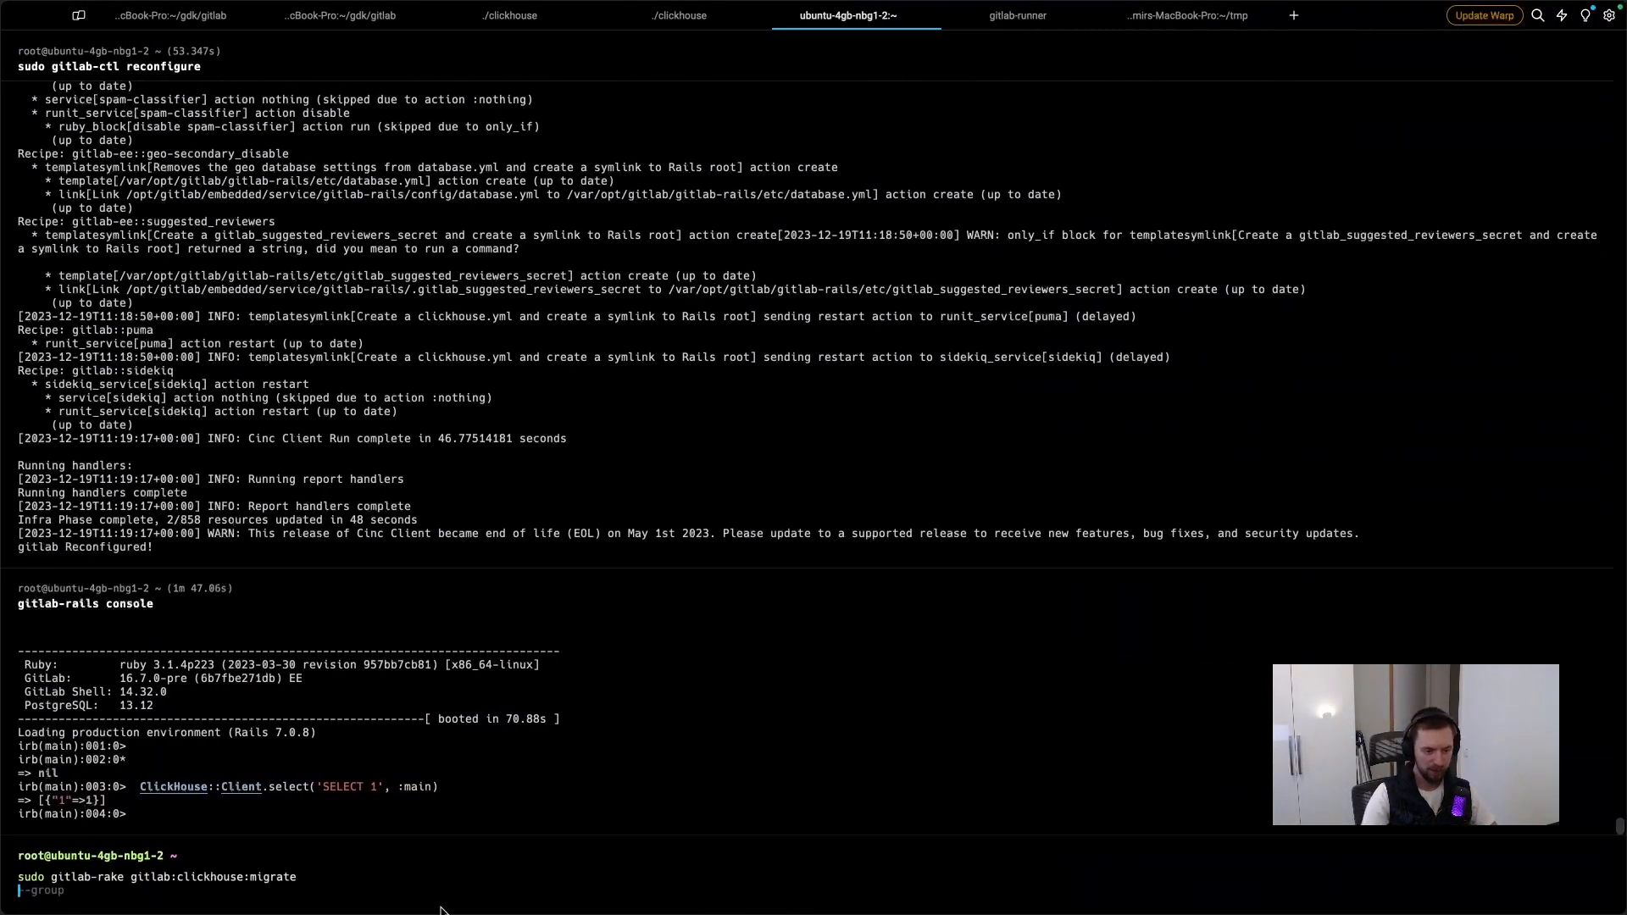
key("Return")
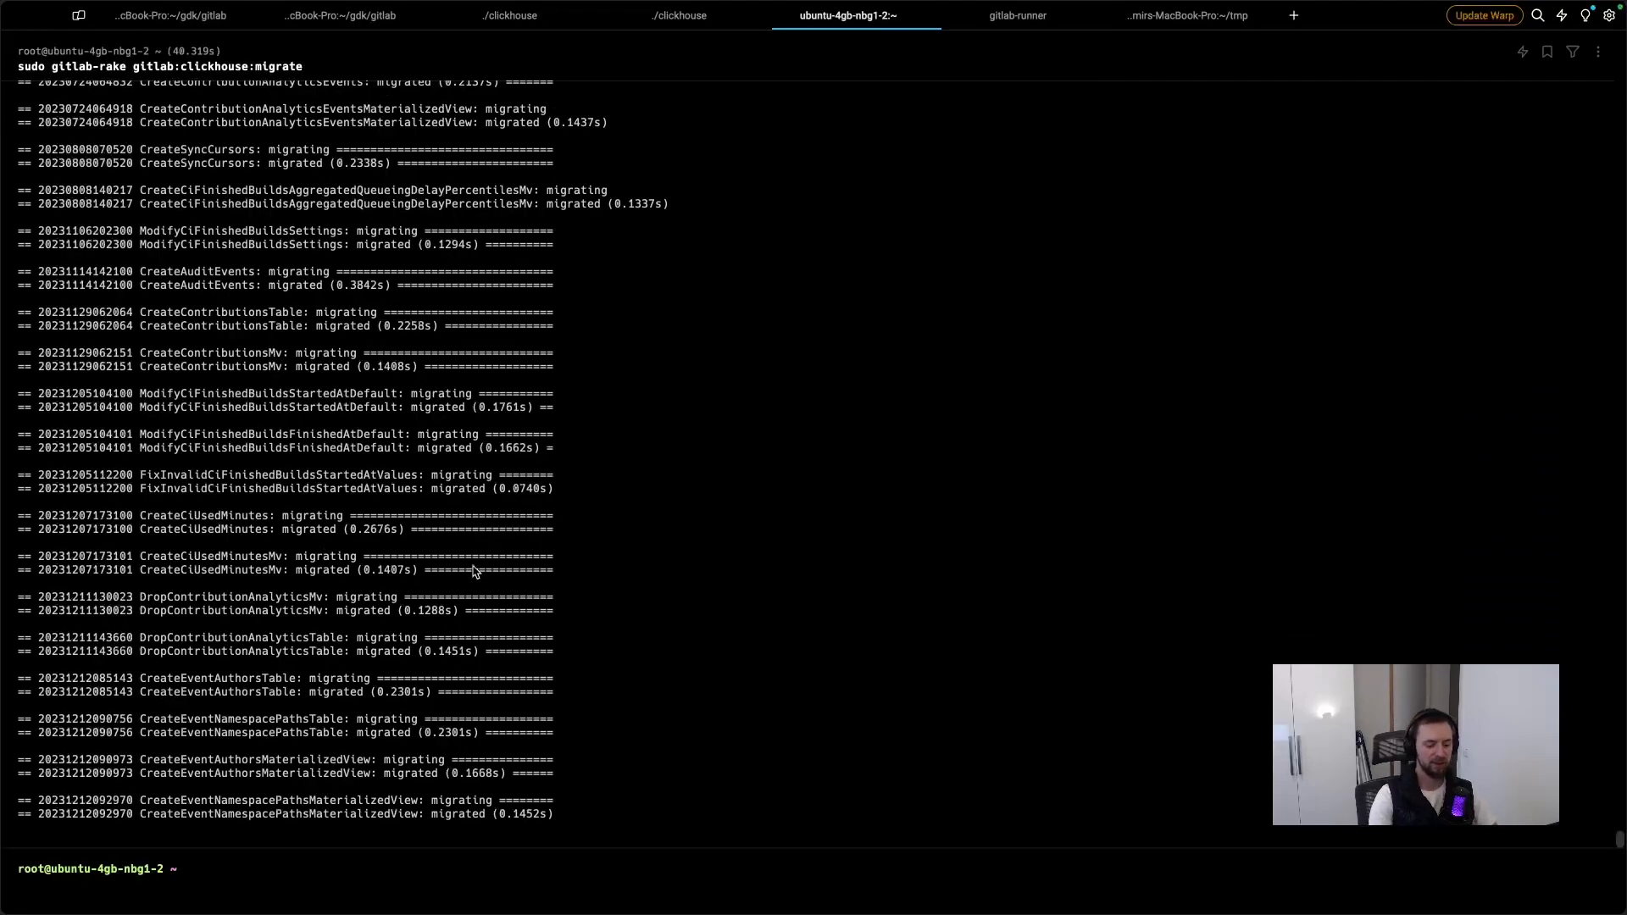
Step: Return to the ClickHouse SQL console in the browser, reload it and view the tables of the gitlab_clickhouse_main_production database
key("ctrl+Up")
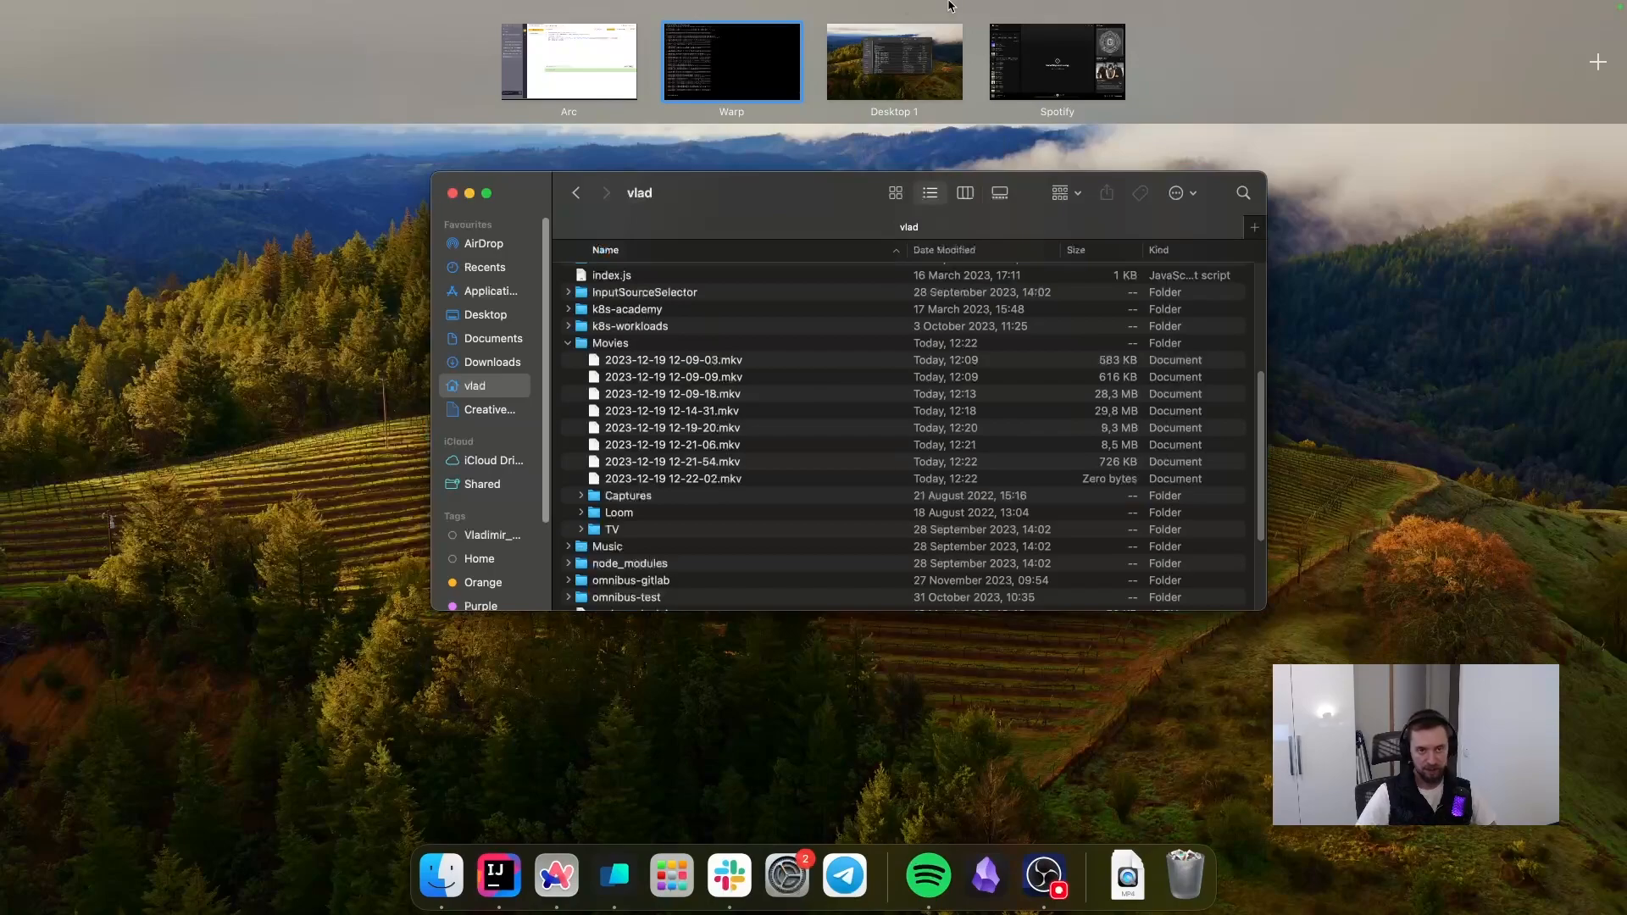
left_click(628, 65)
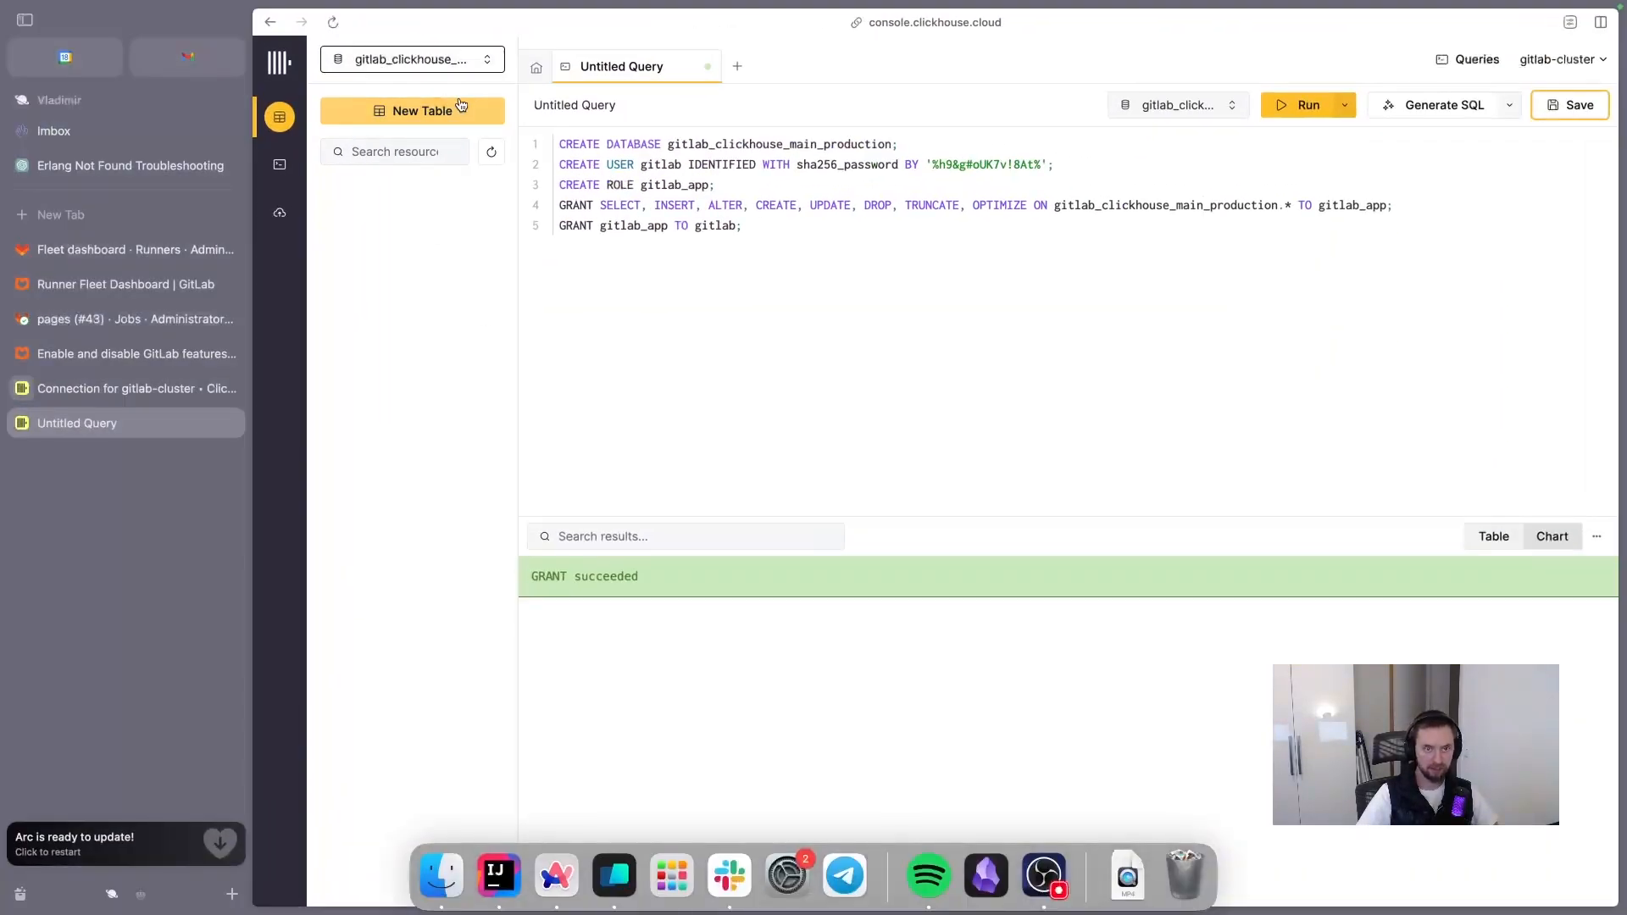
left_click(333, 22)
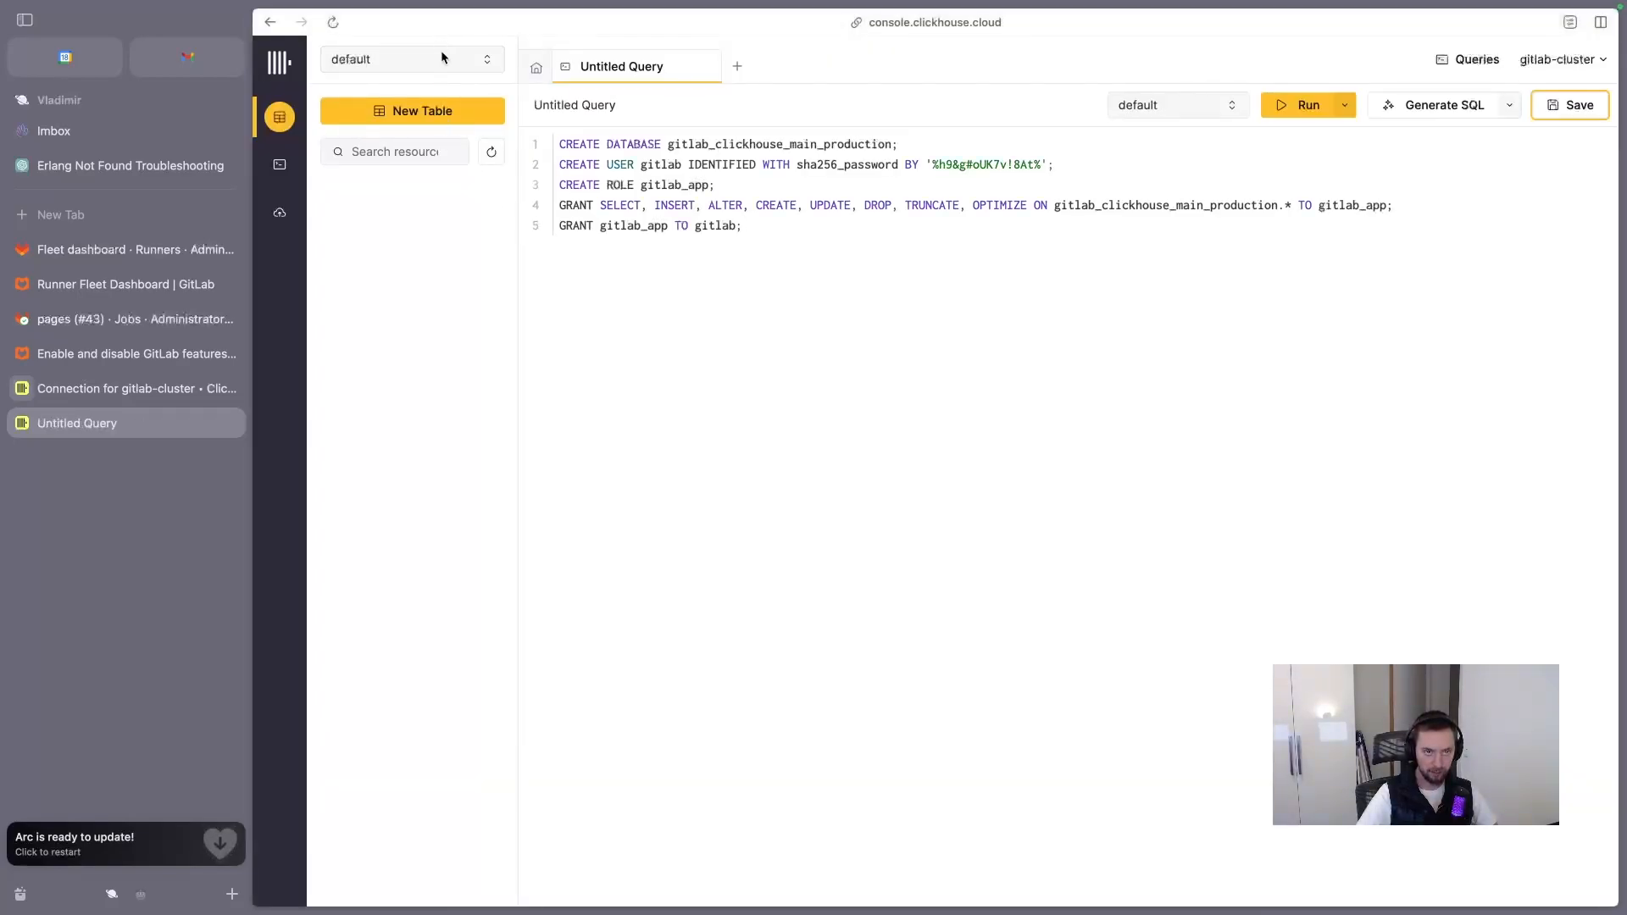
left_click(443, 57)
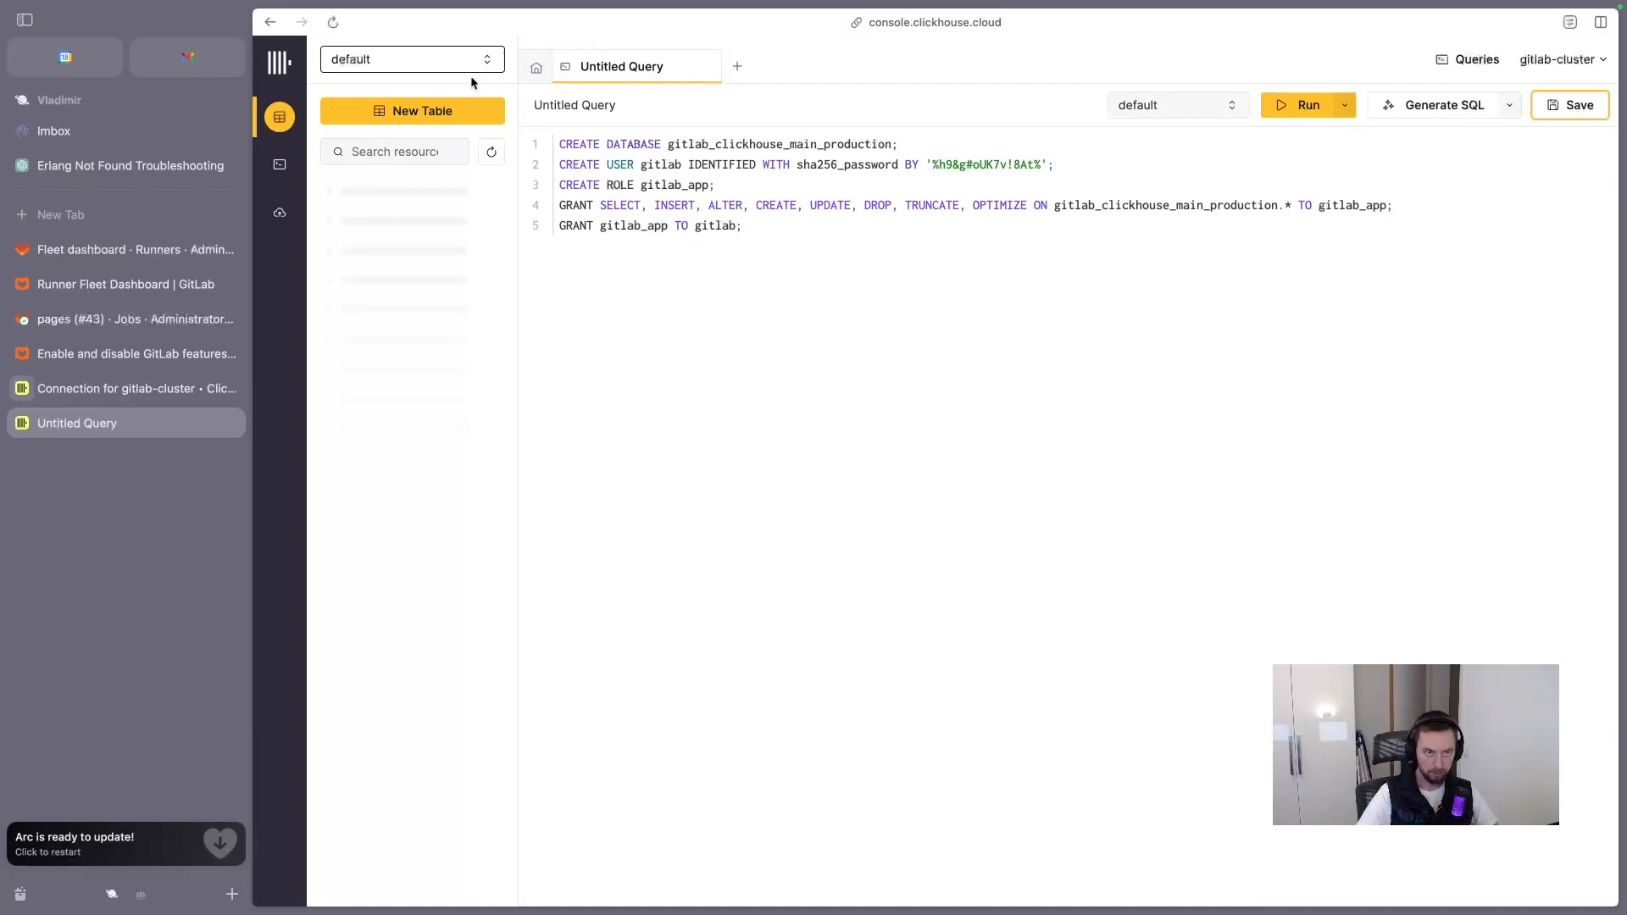
left_click(490, 58)
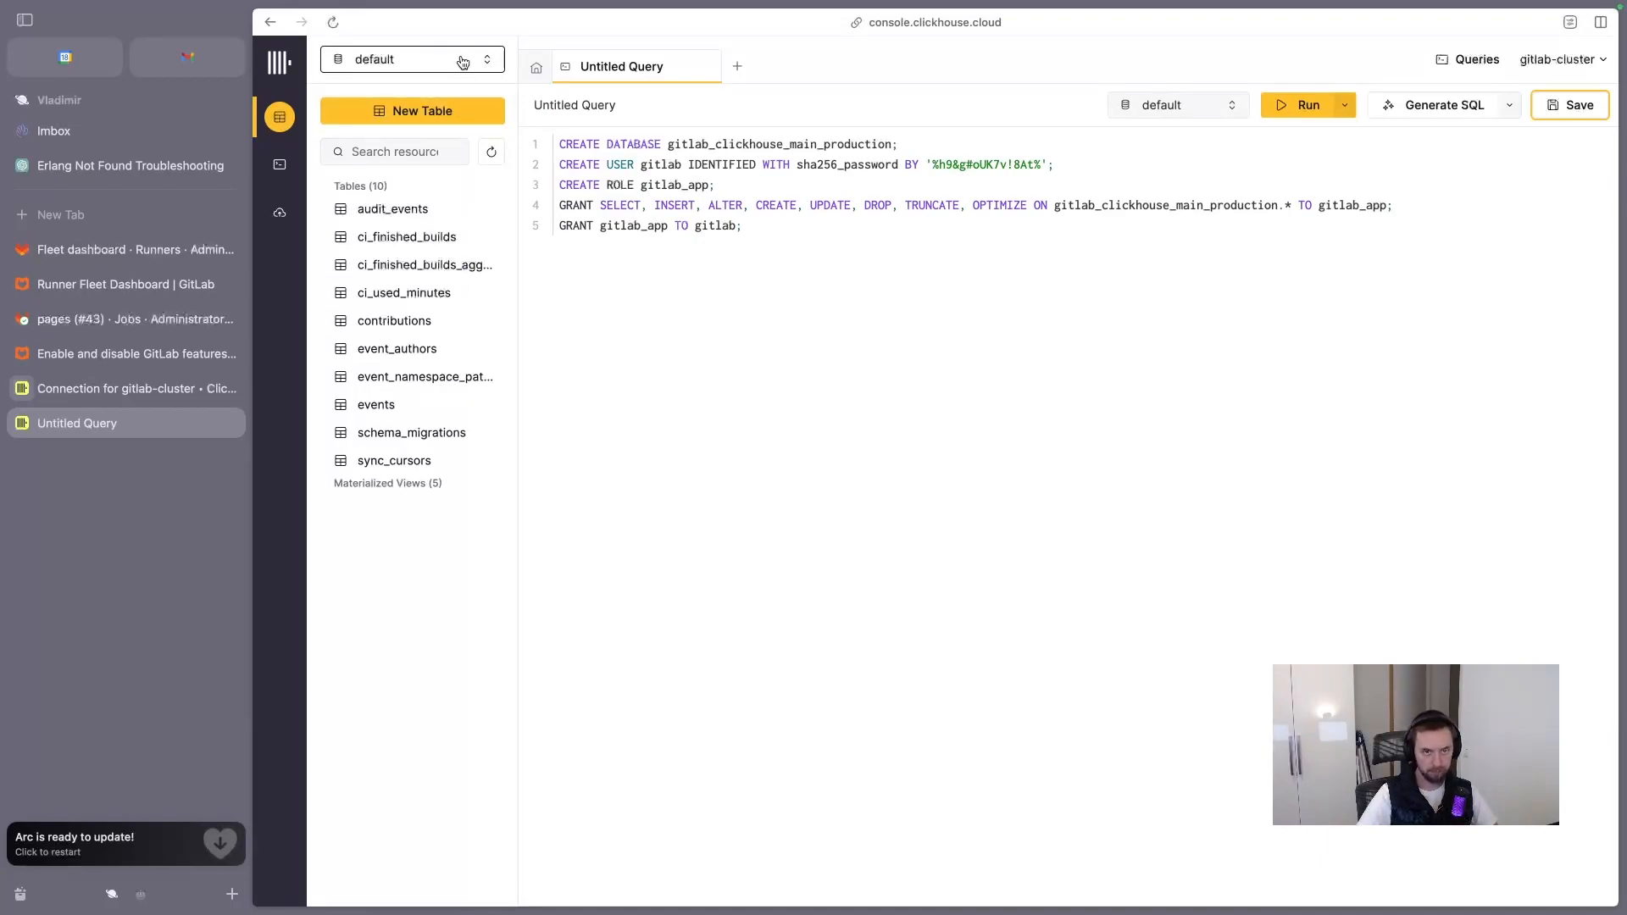
left_click(462, 60)
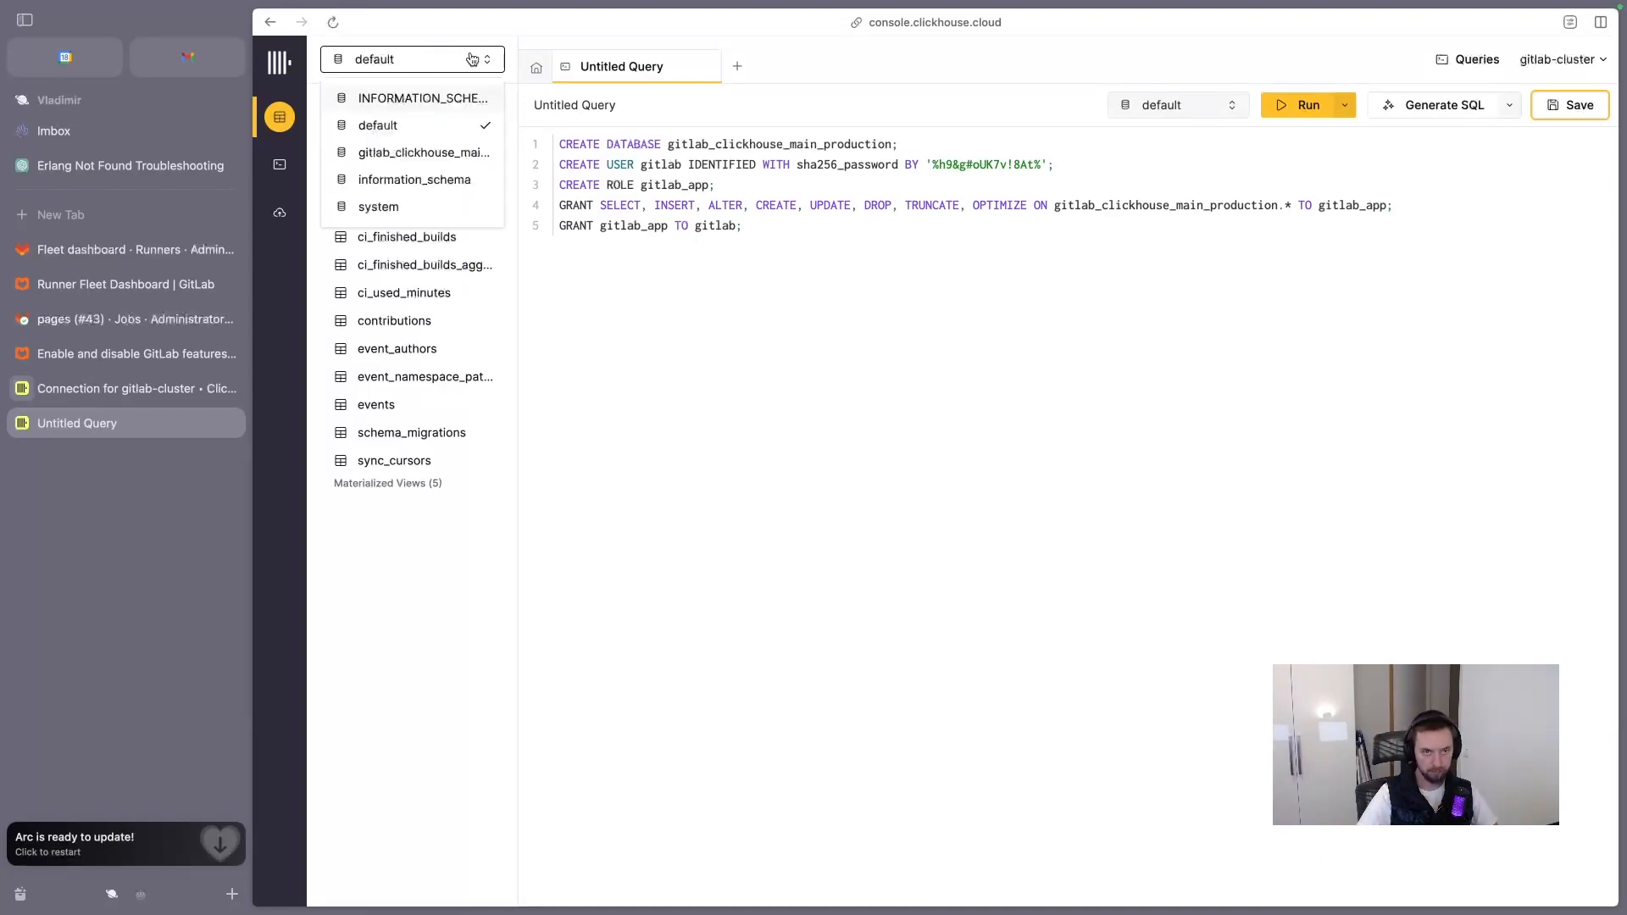
left_click(450, 153)
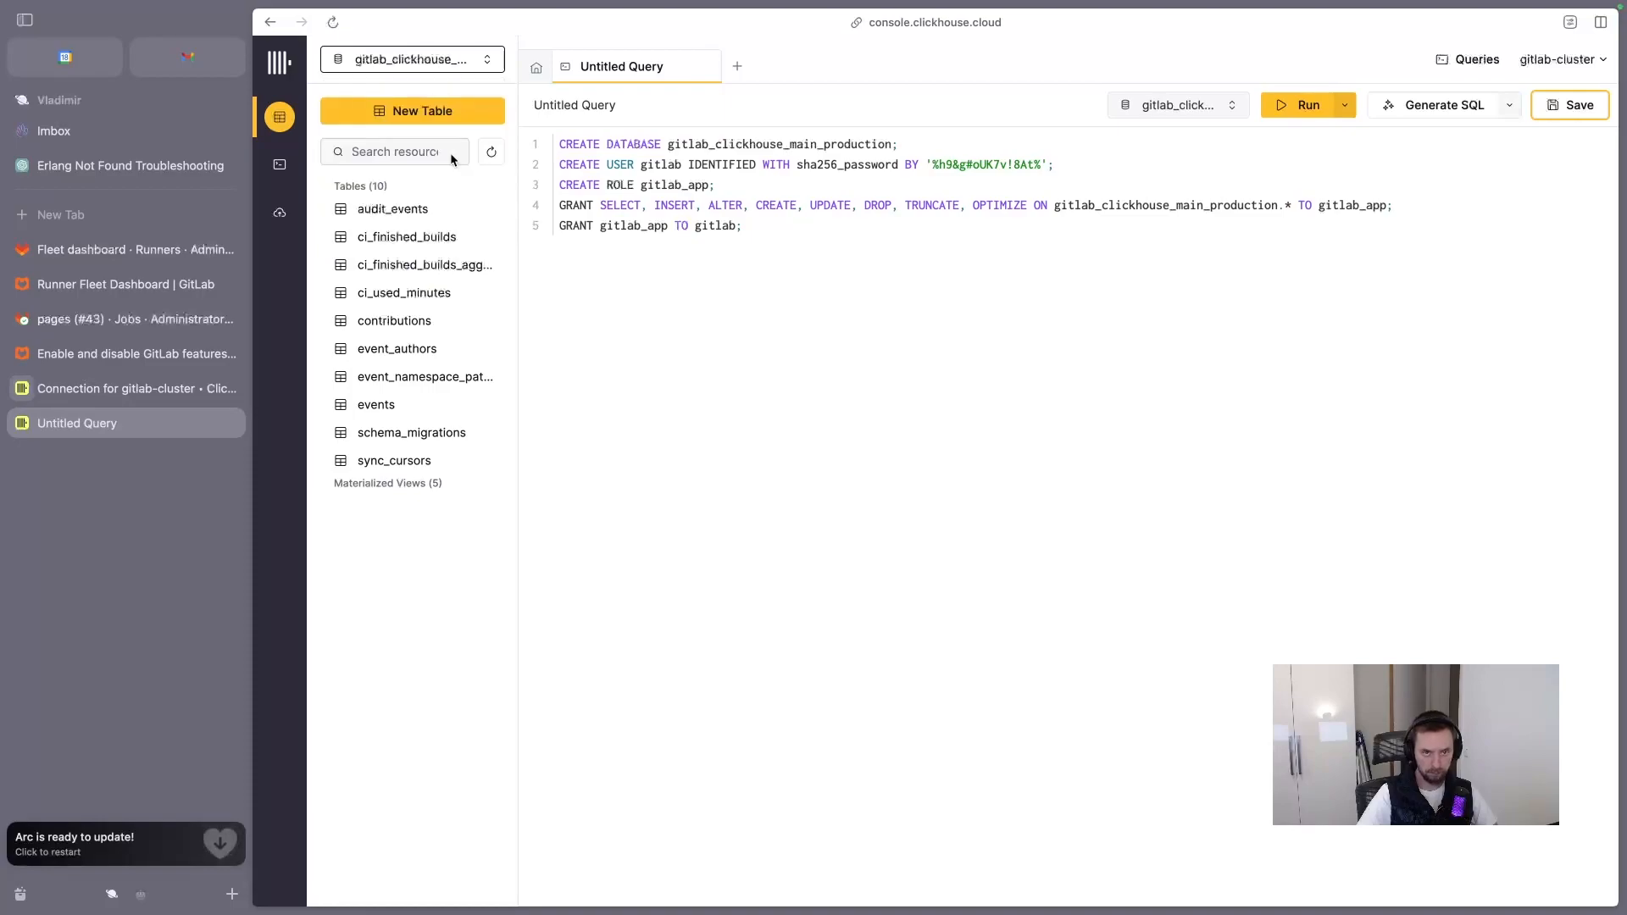
Step: Compare the tables of the default database with those of gitlab_clickhouse_main_production and glance at the migration output in Warp
left_click(464, 61)
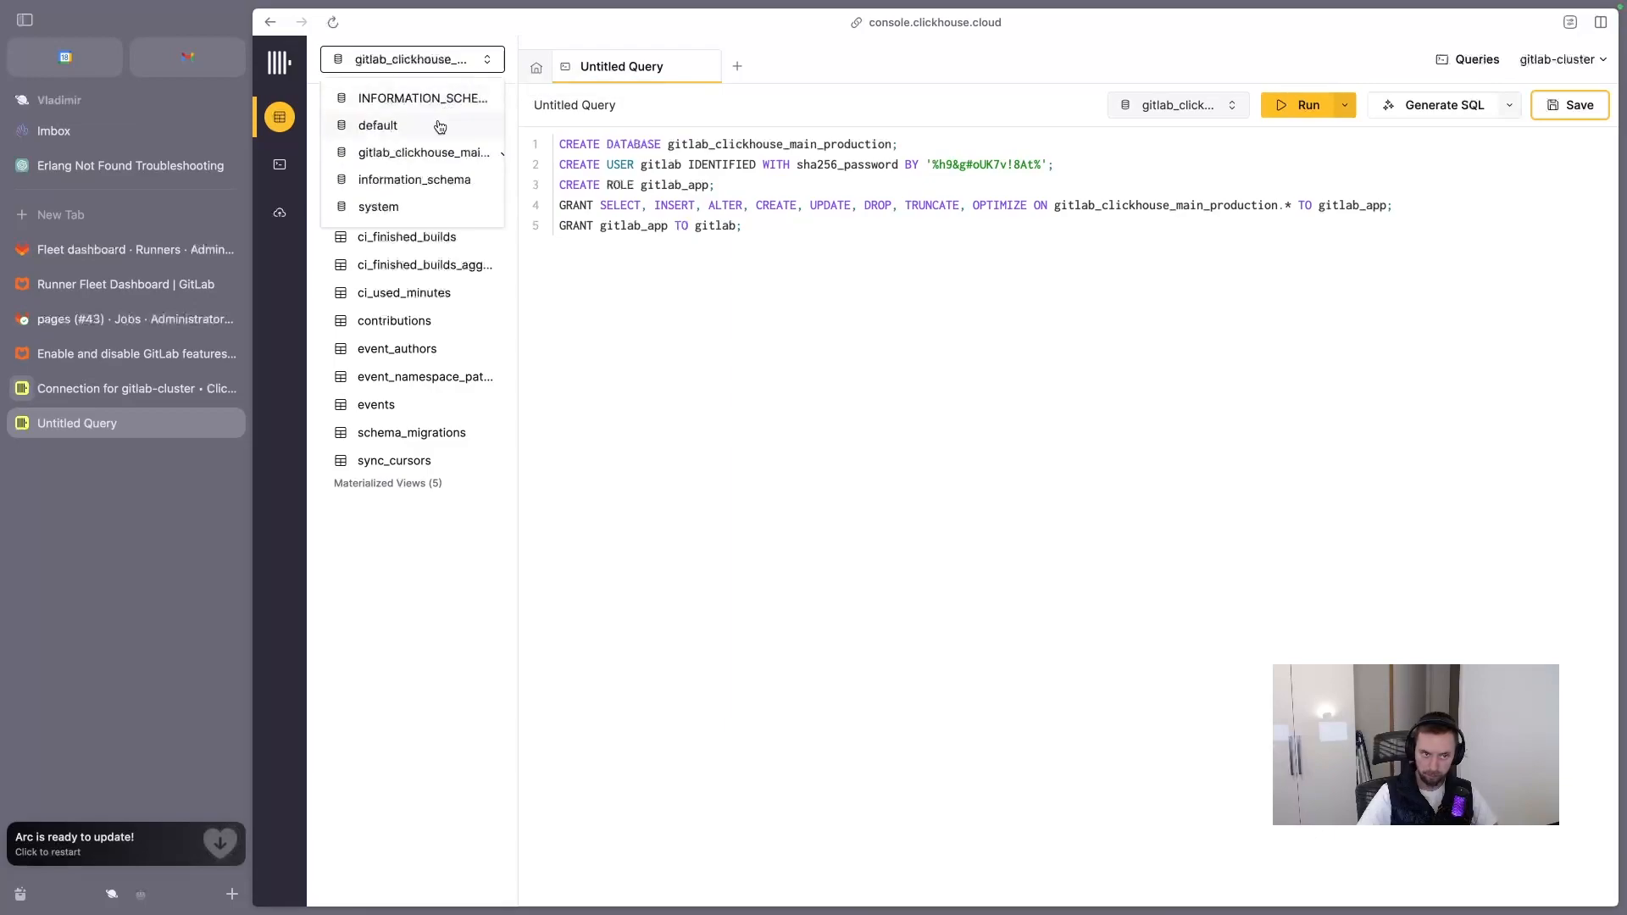
left_click(436, 124)
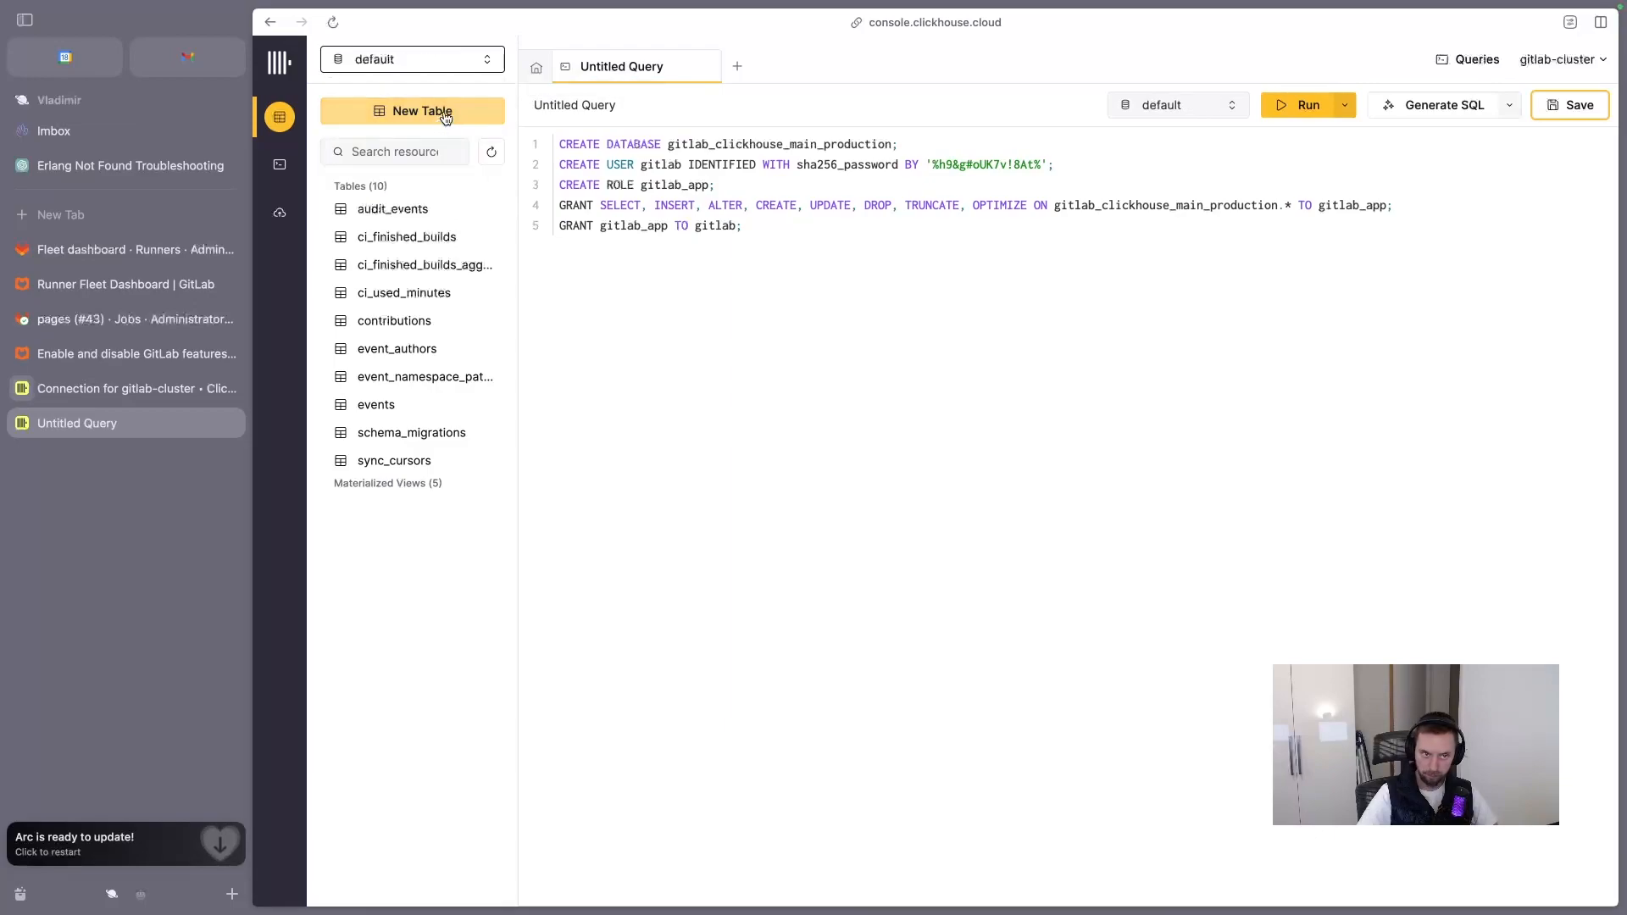
left_click(475, 61)
left_click(455, 154)
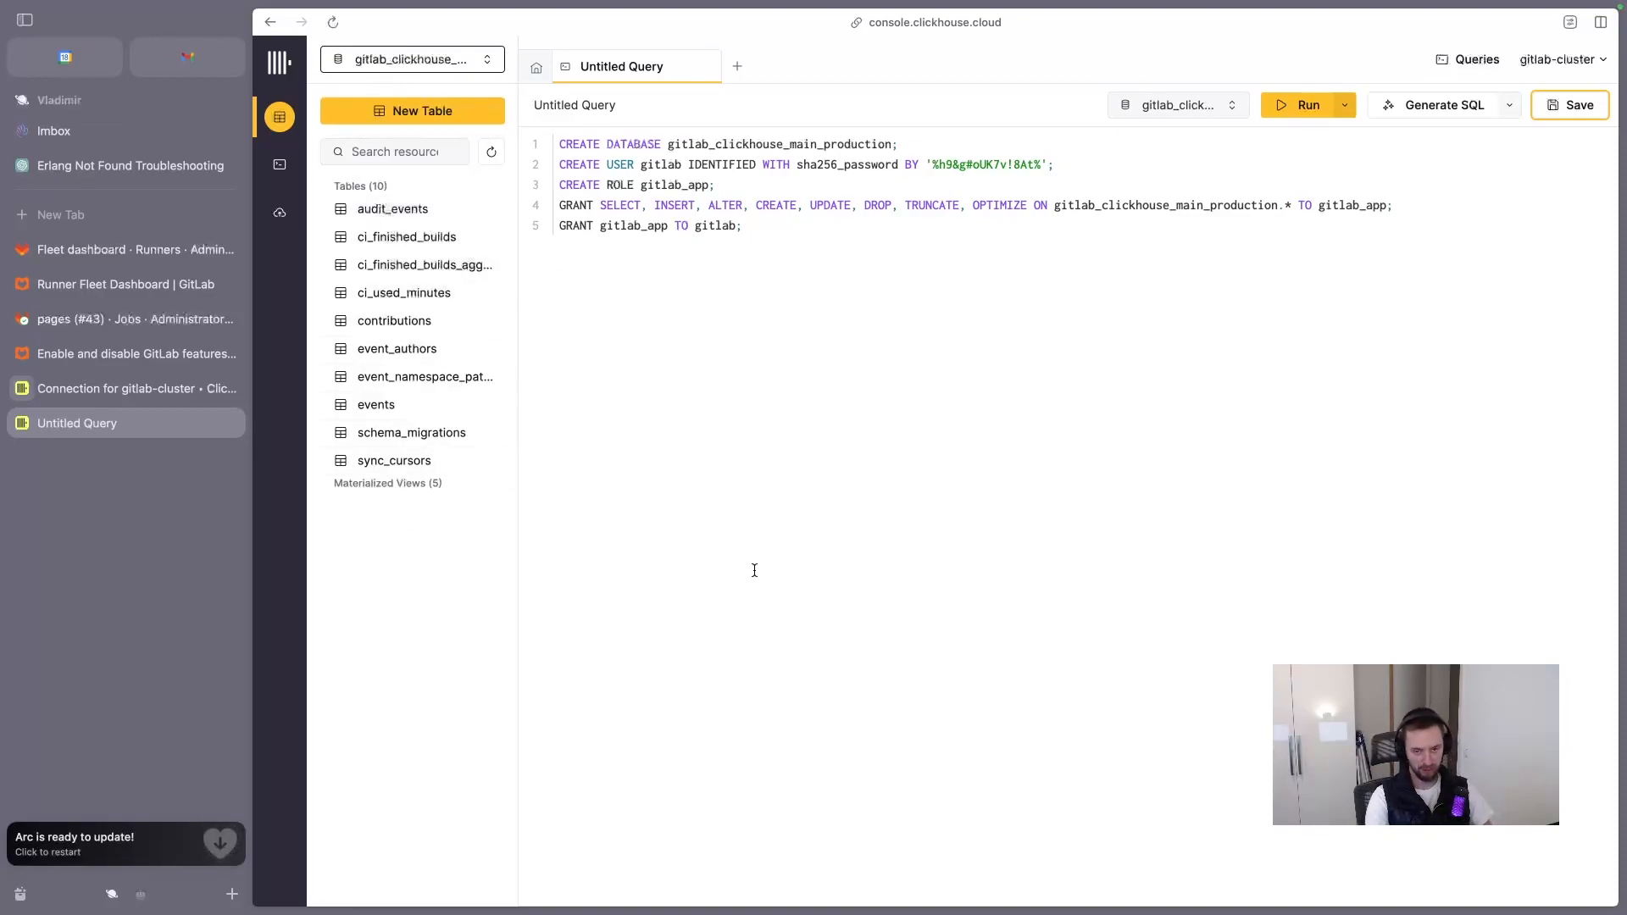
key("ctrl+Right")
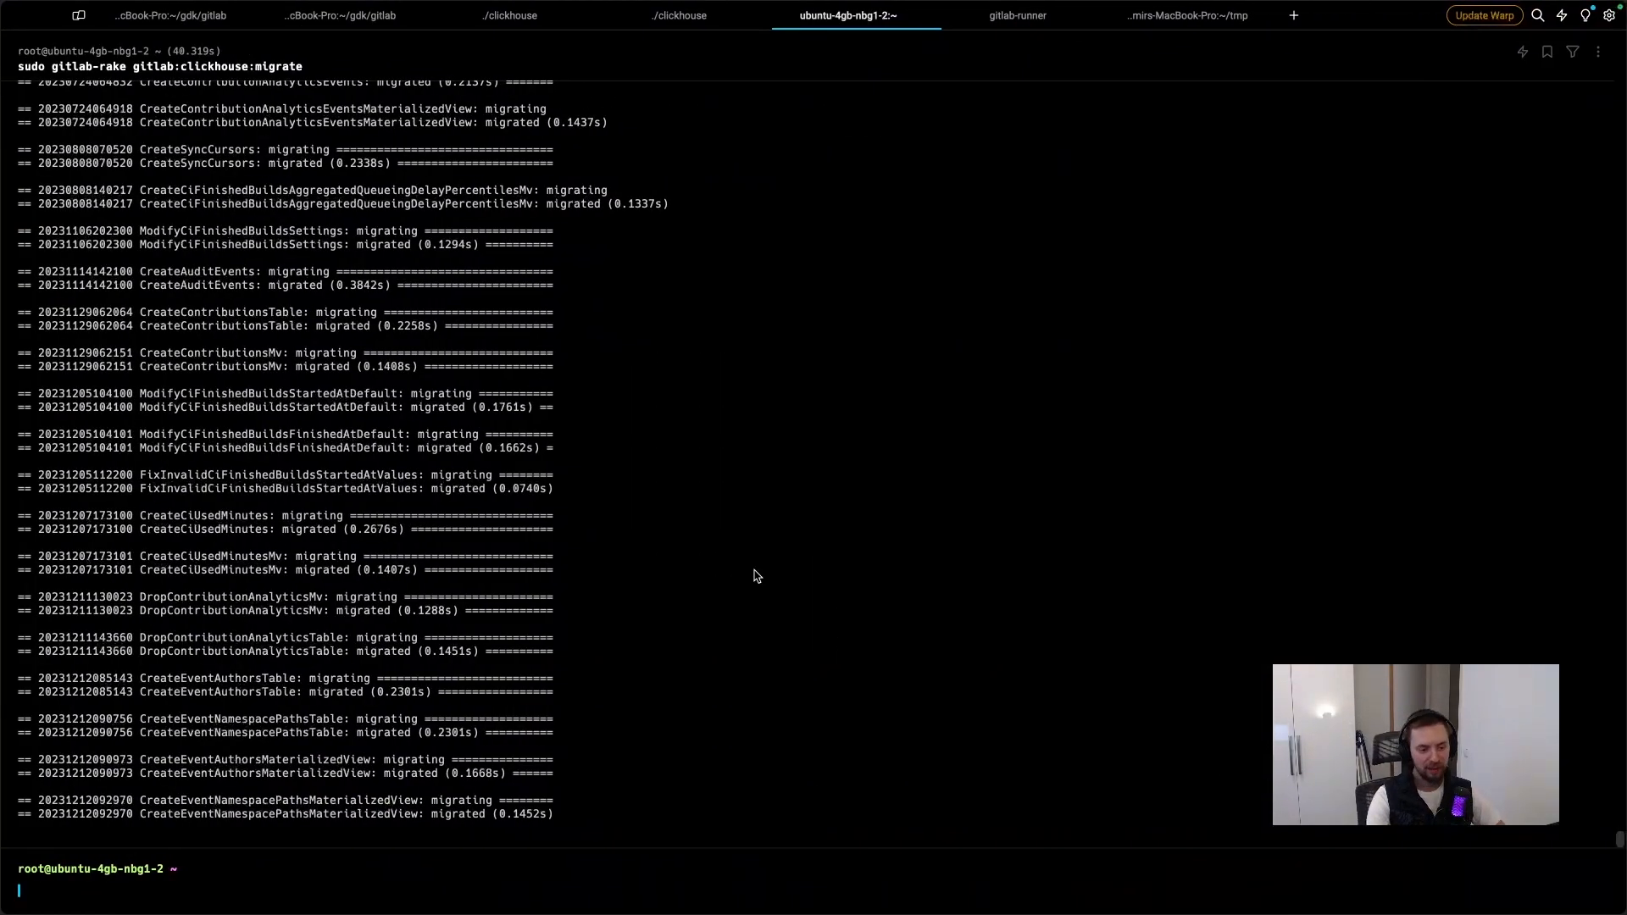
key("ctrl+Left")
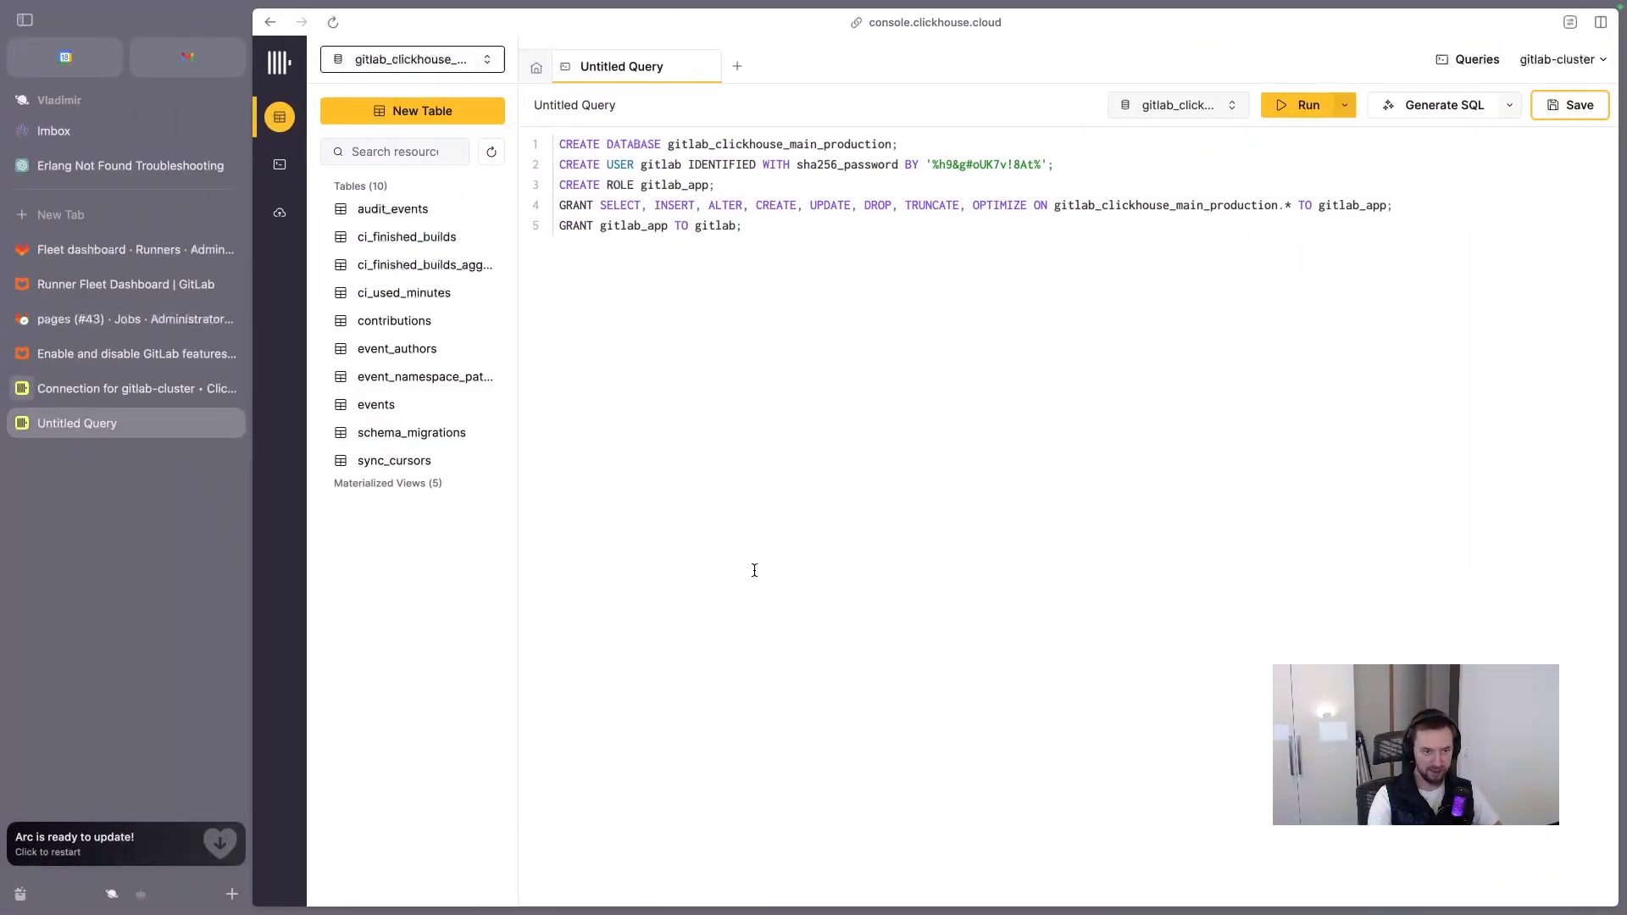
Step: Go to the feature flags section of the Runner Fleet Dashboard documentation and open its linked enabling instructions in a new tab
left_click(155, 284)
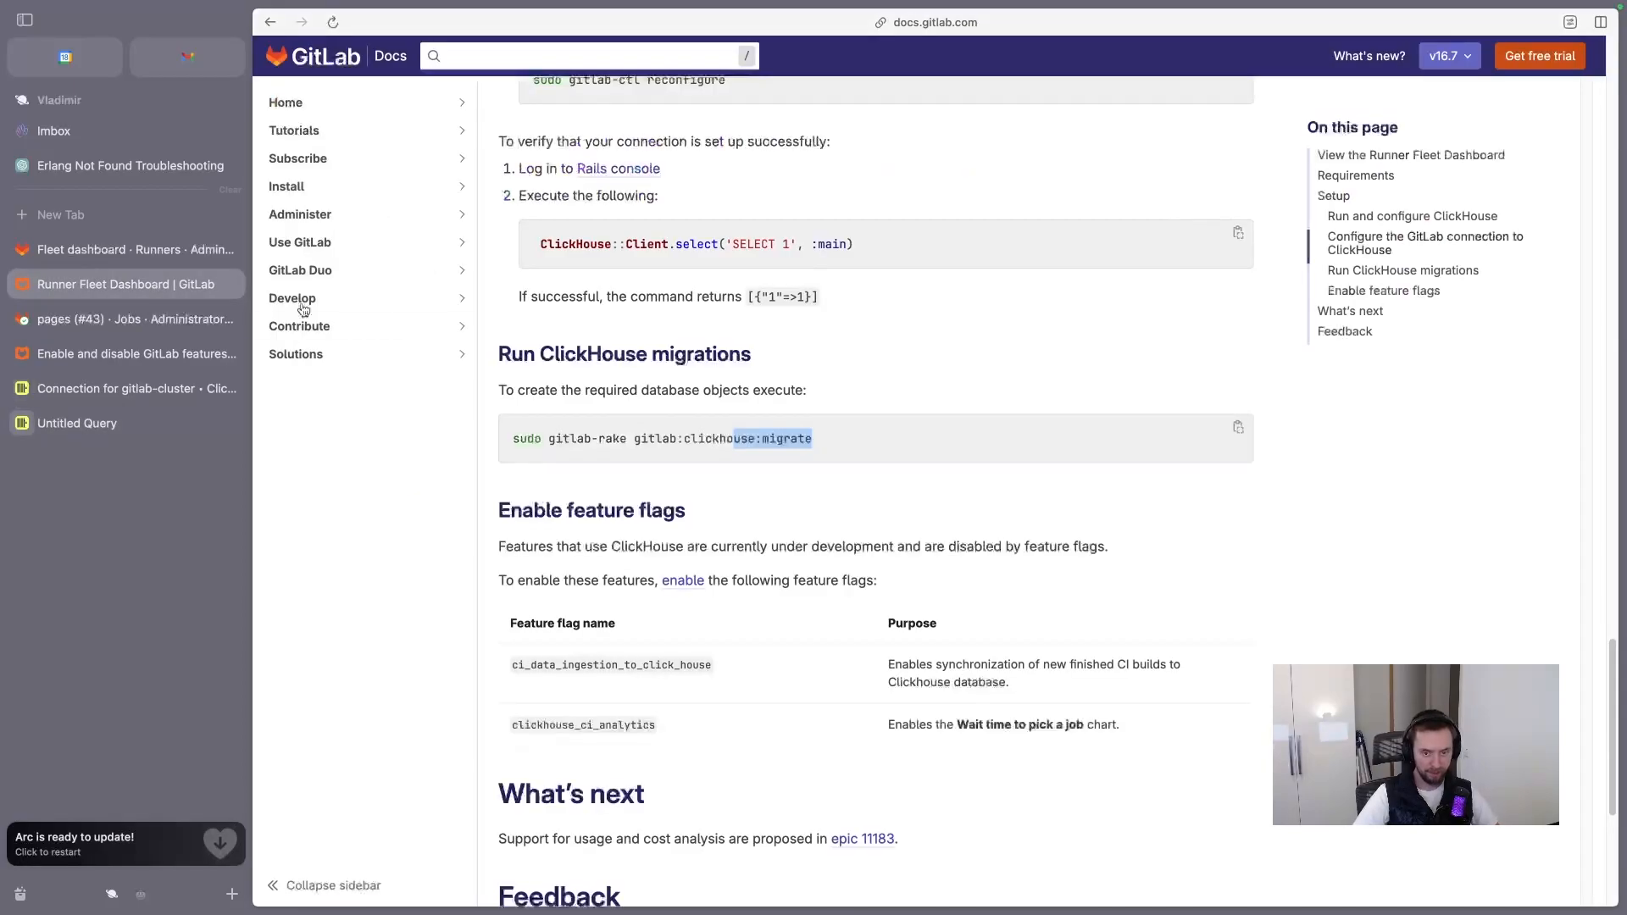
scroll(832, 634, "down", 1)
scroll(771, 510, "up", 1)
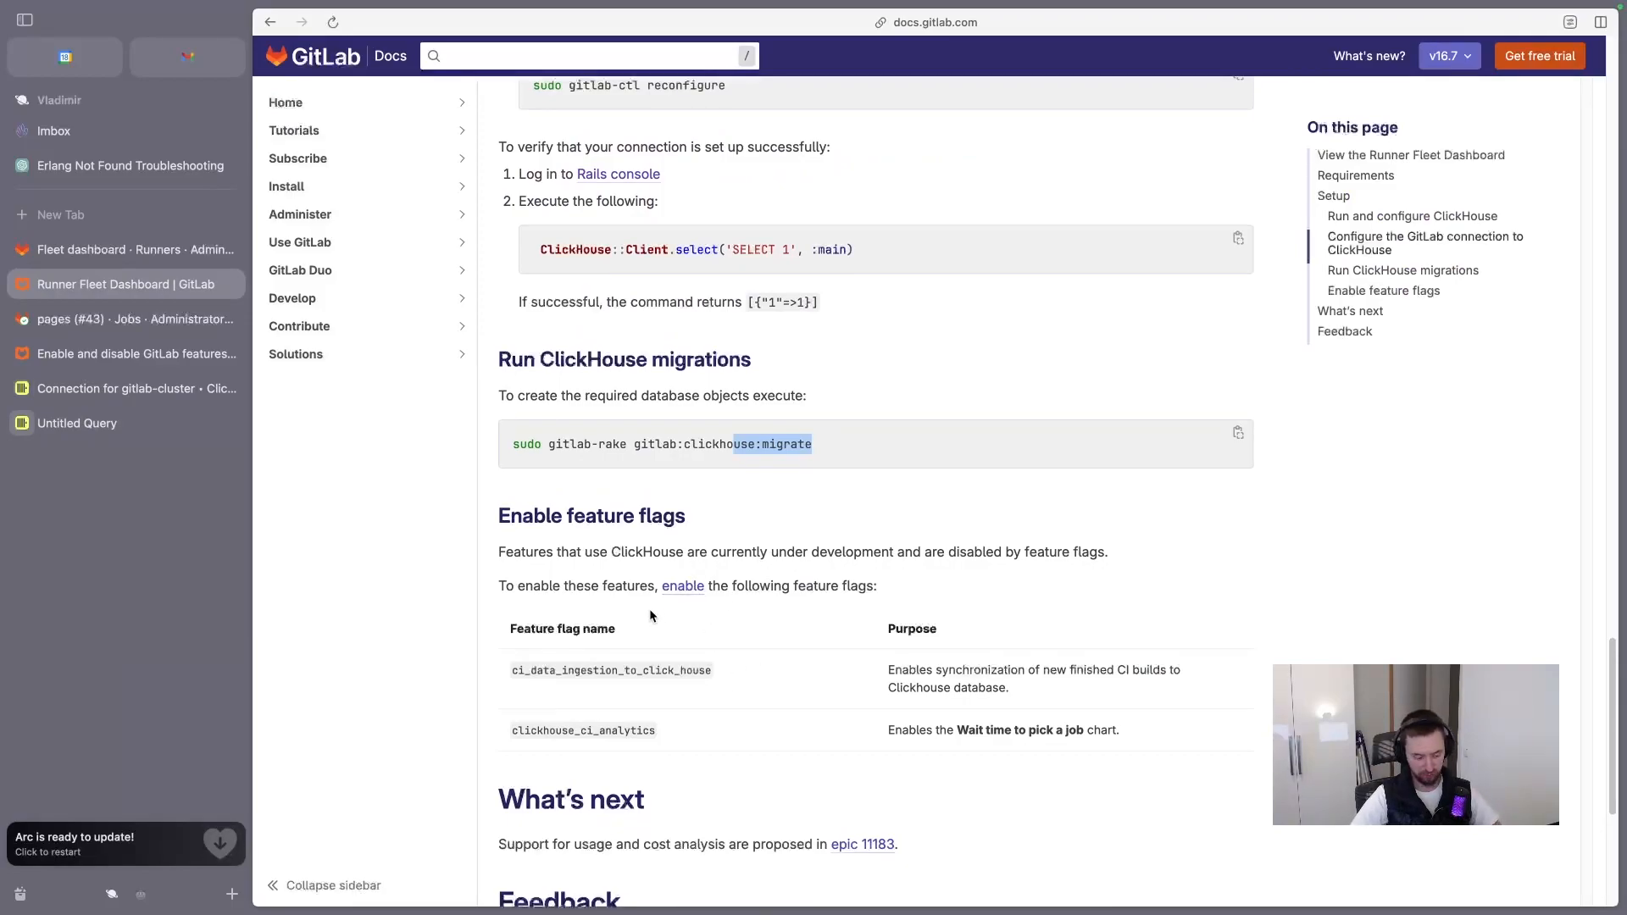
left_click(682, 592, "super")
left_click(90, 314)
left_click(123, 292)
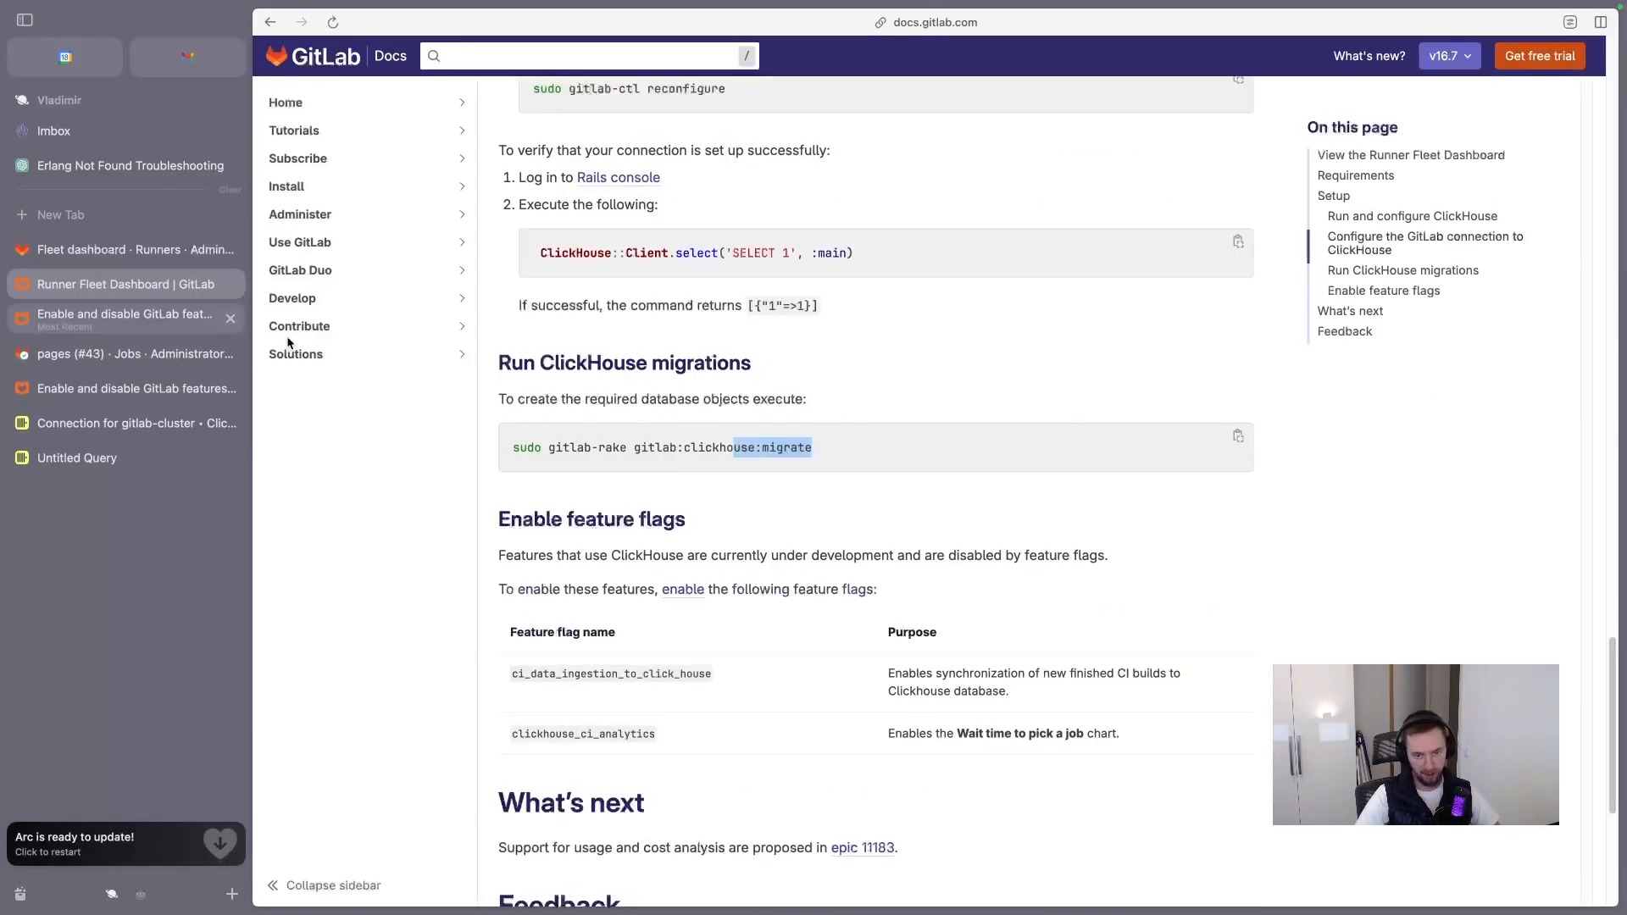
Step: Switch to Warp and start the Rails console with gitlab-rails console
key("ctrl+Right")
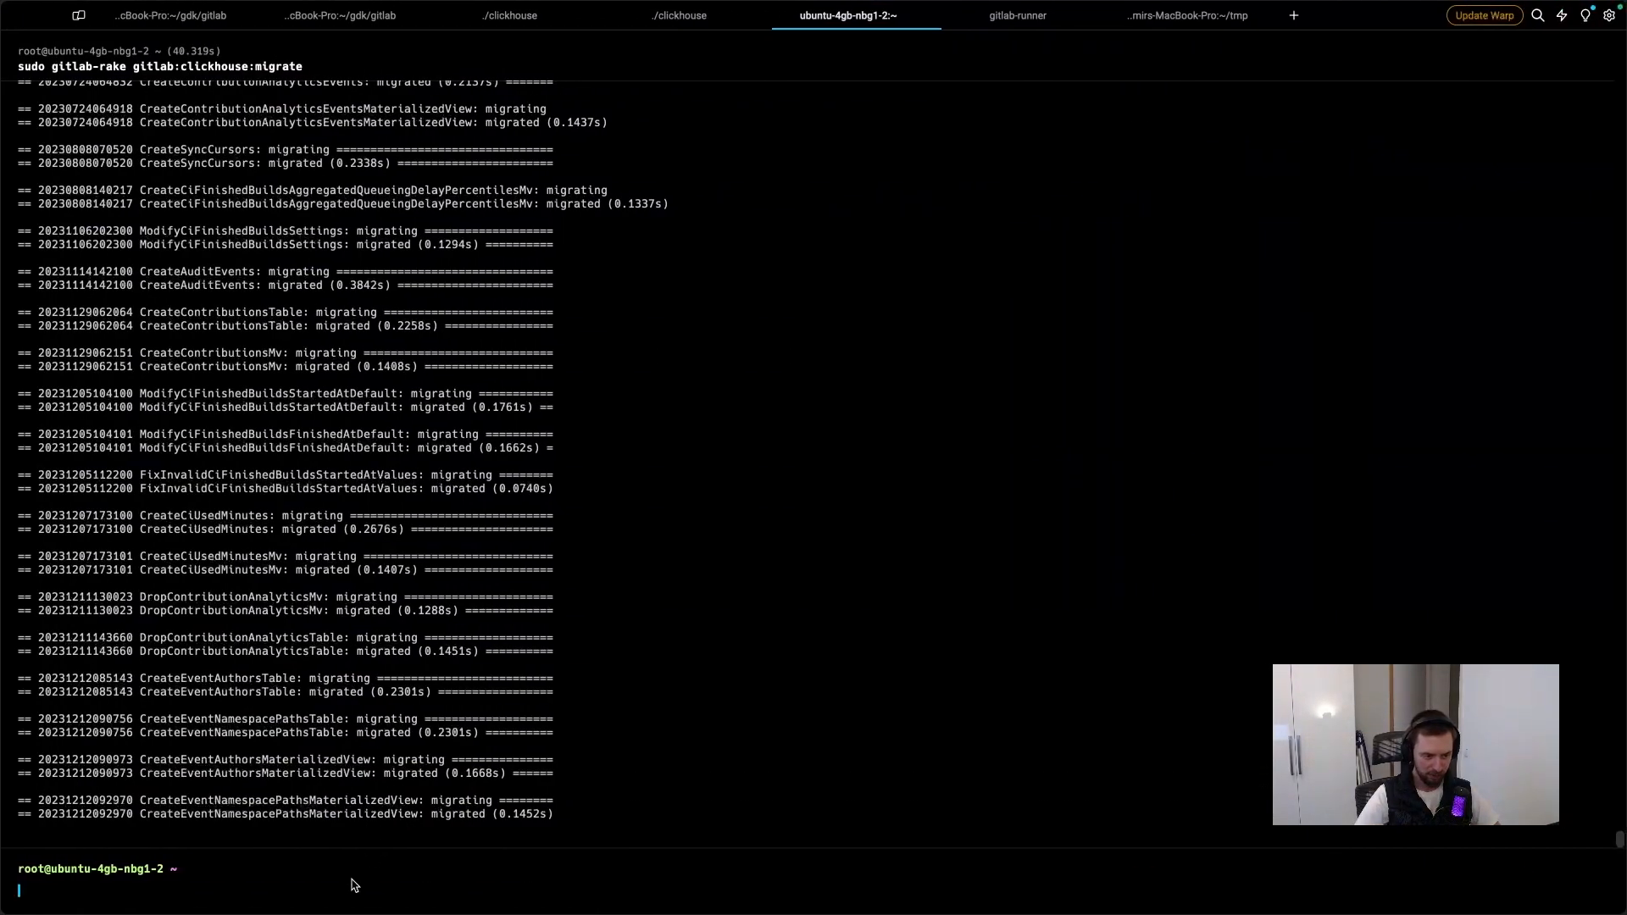
key("Up")
key("Up")
key("Return")
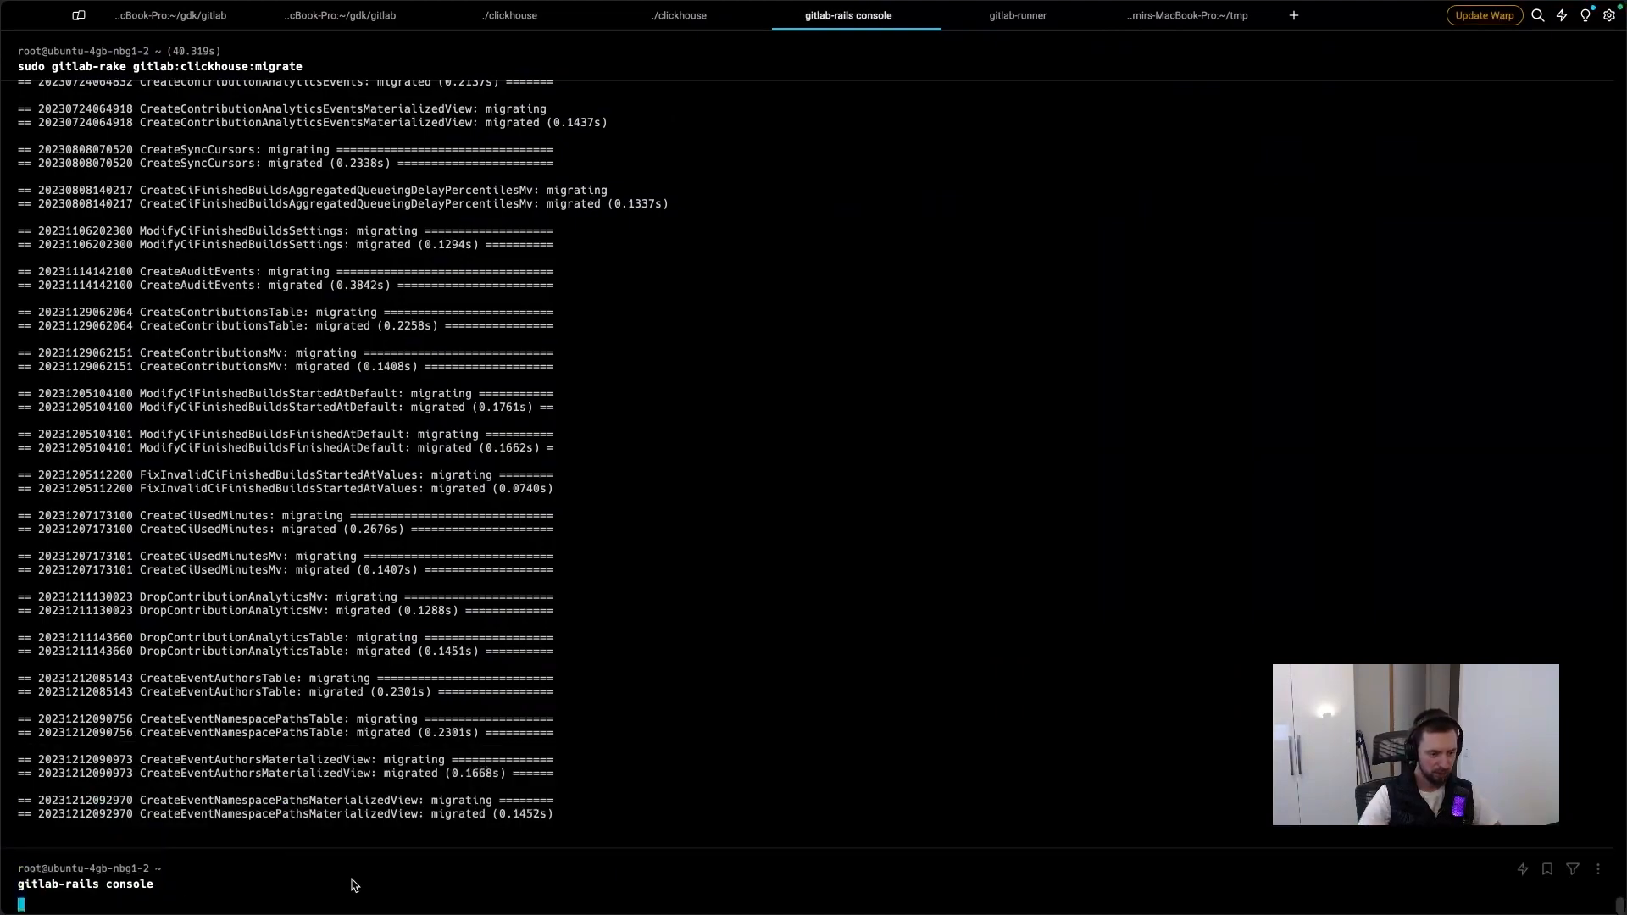
Step: Copy the ci_data_ingestion_to_click_house flag name from the documentation and run Feature.enable(:ci_data_ingestion_to_click_house) in Warp's Rails console
key("ctrl+Left")
double_click(644, 675)
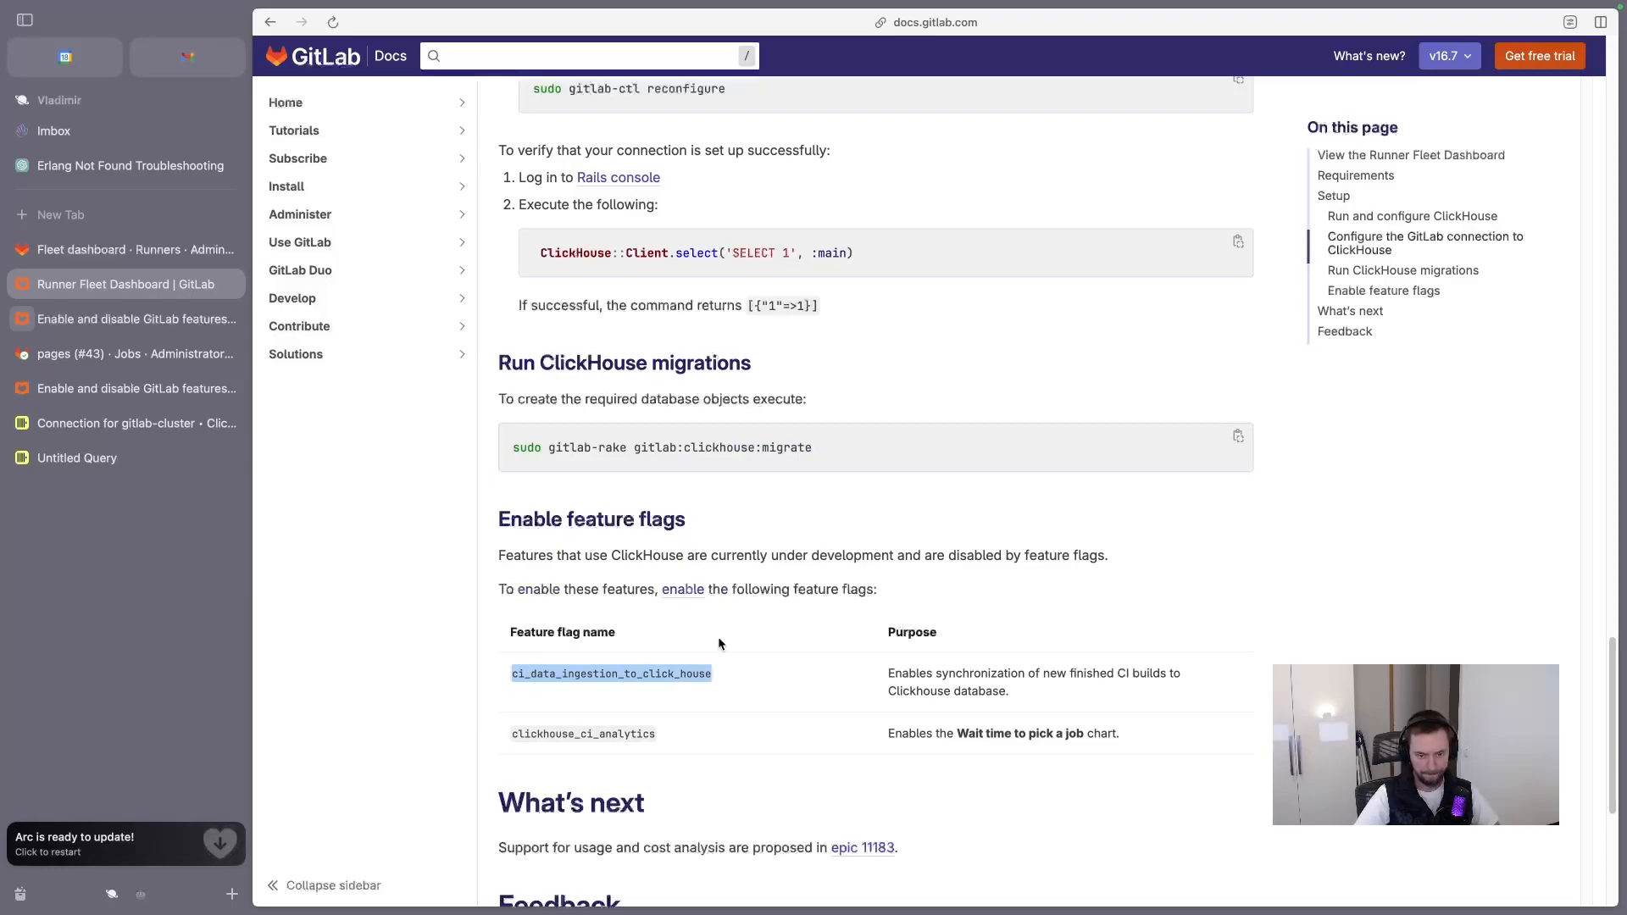
key("super+Tab")
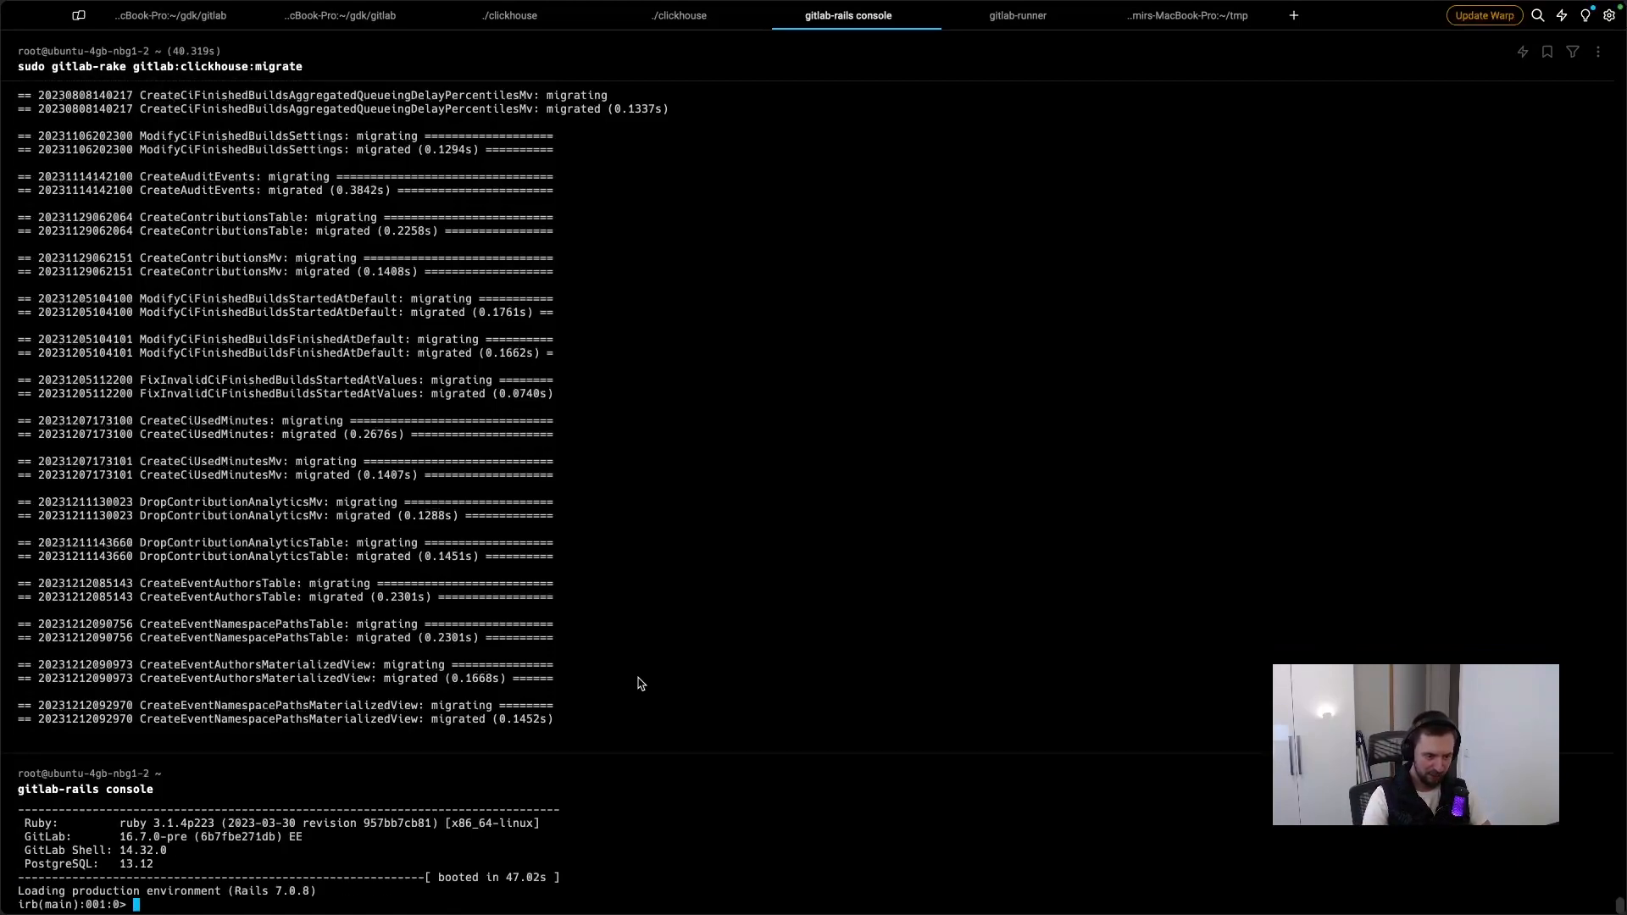
type("Featur")
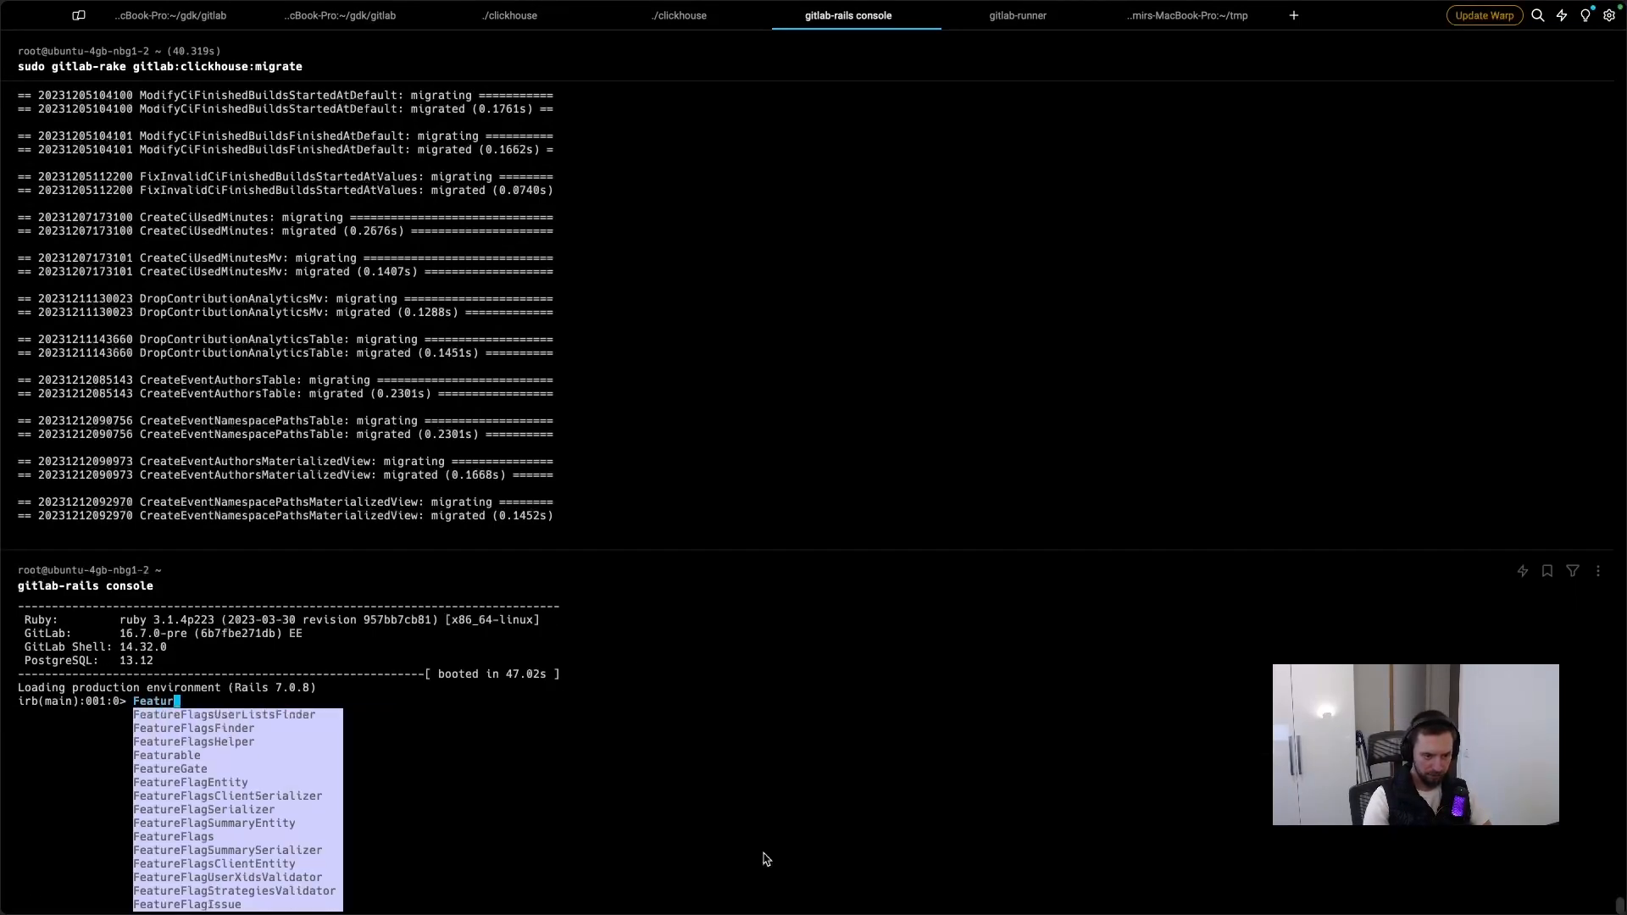
type("e.enable(ci_data_ingestion_to_click_house")
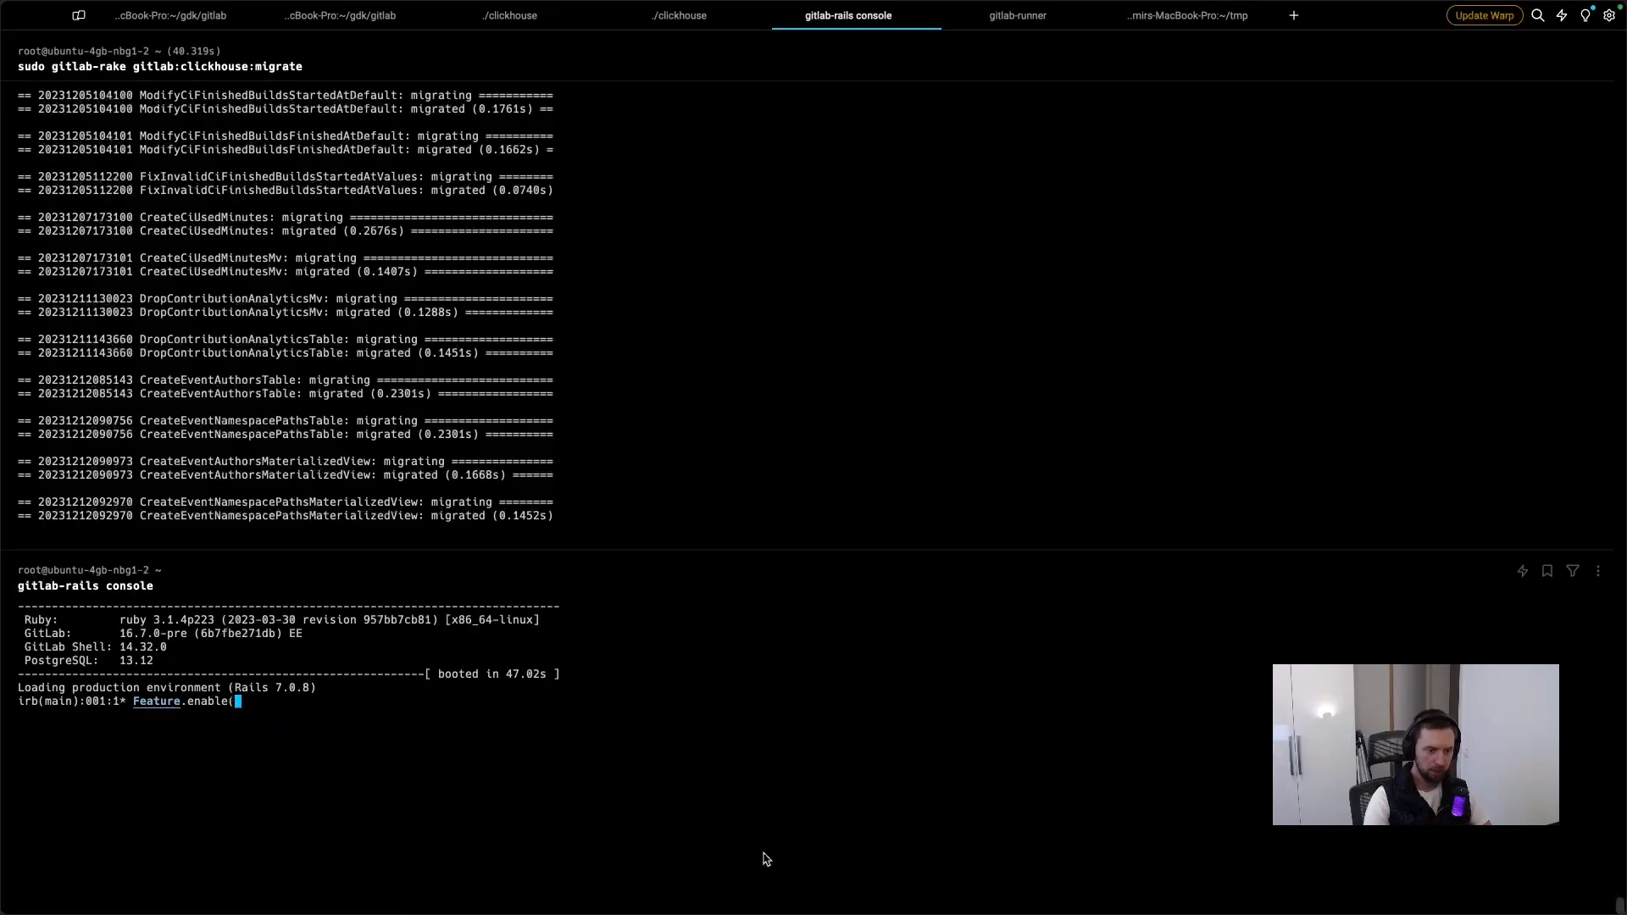
key("Left")
key("Left")
key("Left")
key("Left")
key("Left")
key("Left")
key("Left")
key("Left")
key("Left")
key("Left")
key("Left")
key("Left")
key("Left")
key("Left")
key("Left")
key("Left")
key("Left")
key("Left")
key("Left")
key("Left")
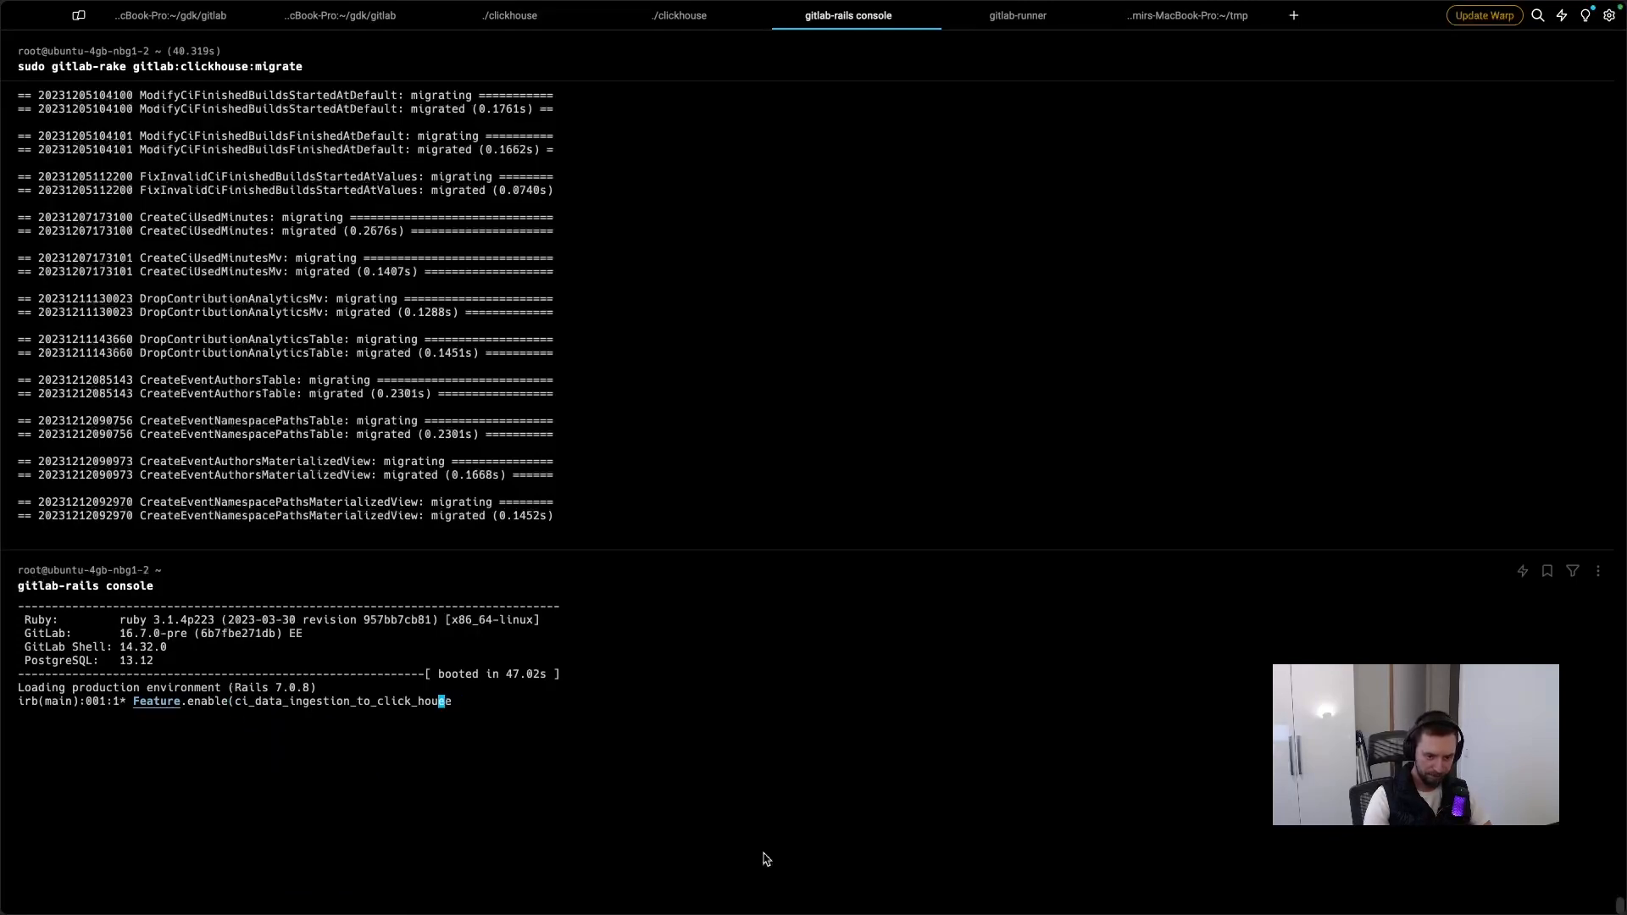
type(":")
key("Right")
key("Right")
key("Right")
key("Right")
key("Right")
key("Right")
key("Right")
key("Right")
key("Right")
key("Right")
key("Right")
key("Right")
key("Right")
key("Right")
key("Right")
key("Right")
key("Right")
key("Right")
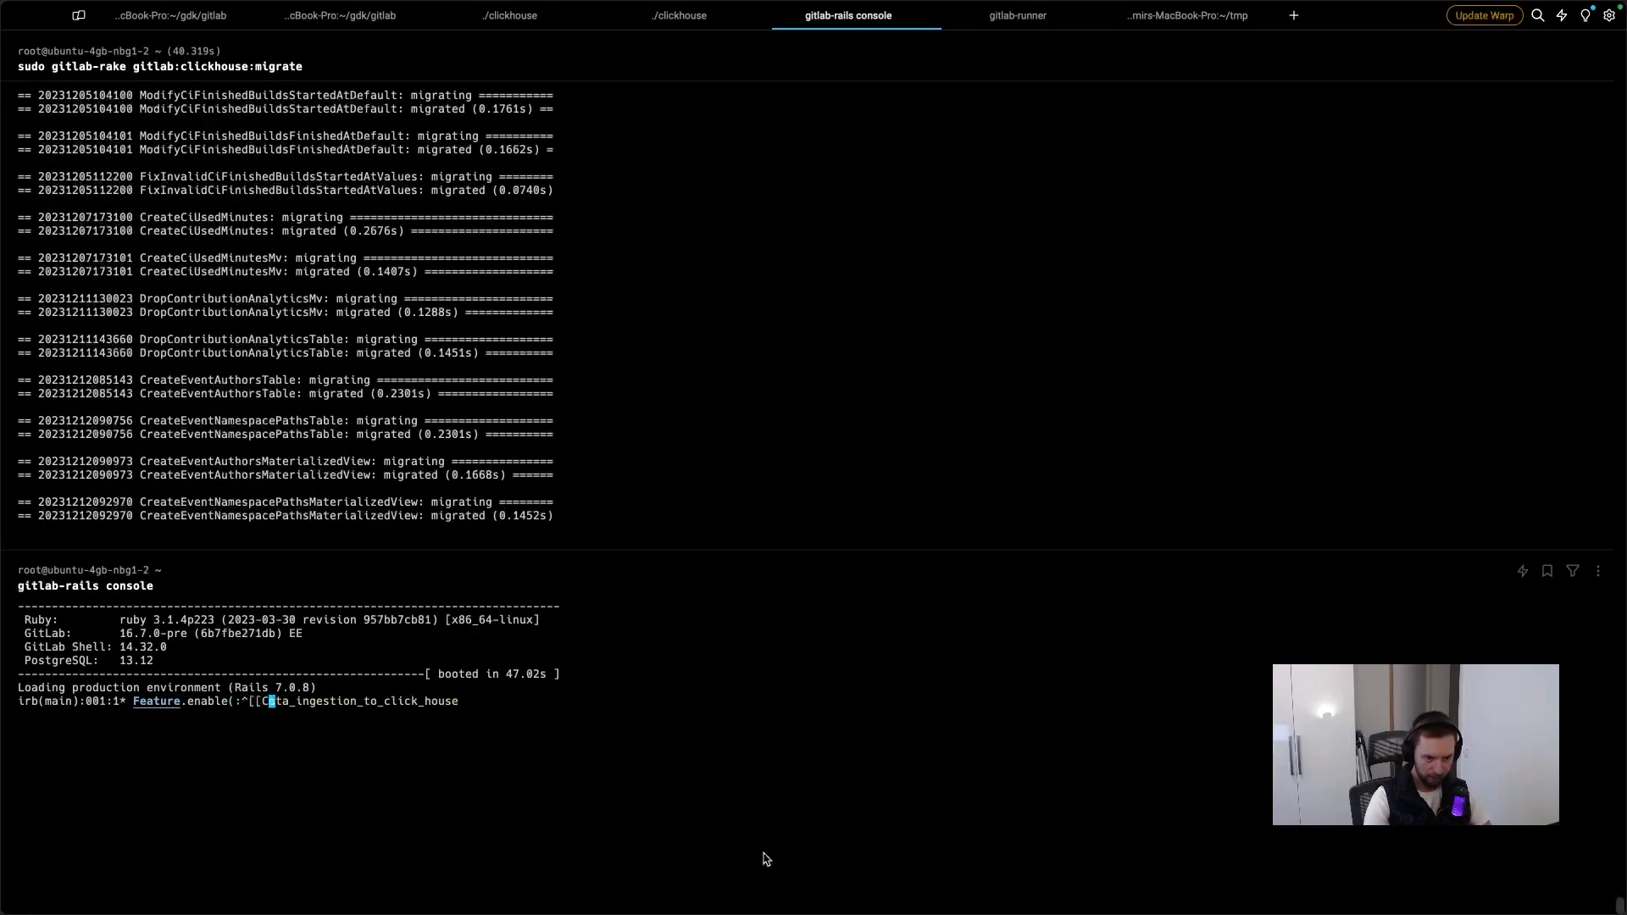
key("Right")
key("Right")
key("Right")
key("Right")
key("Right")
key("Right")
key("Right")
key("Right")
key("Right")
key("Right")
key("Right")
key("Right")
key("Right")
key("Right")
key("Right")
key("Right")
key("Right")
key("Right")
key("Right")
key("Right")
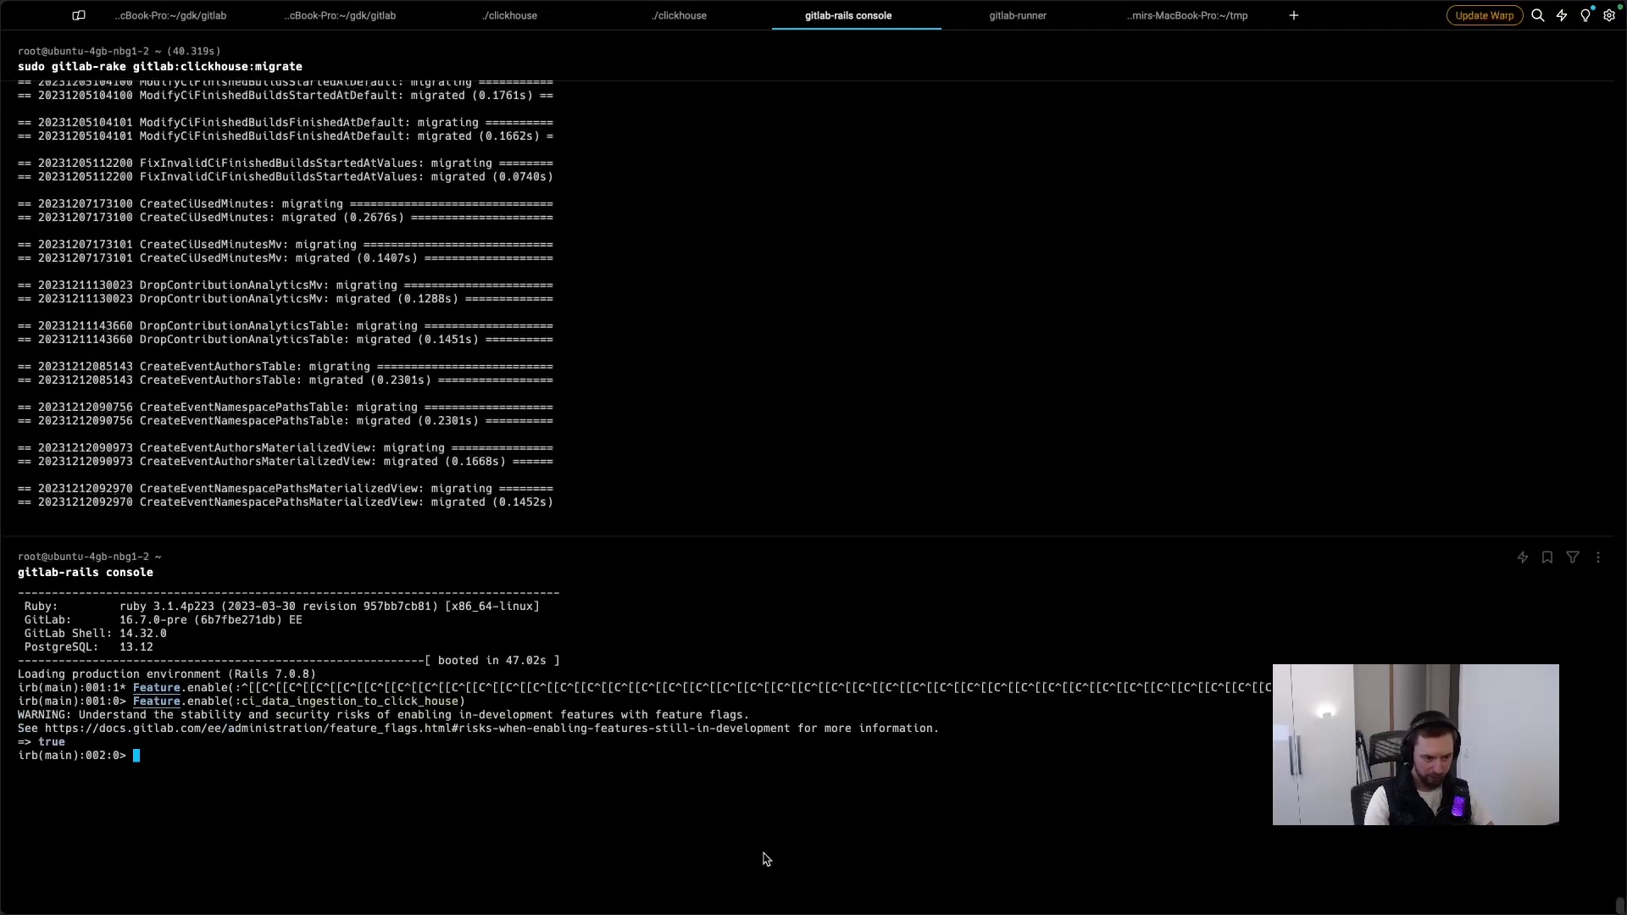
Step: Run Feature.enable(:clickhouse_ci_analytics) in the Rails console, copying the flag name from the documentation in the browser
type("Feature.enabl")
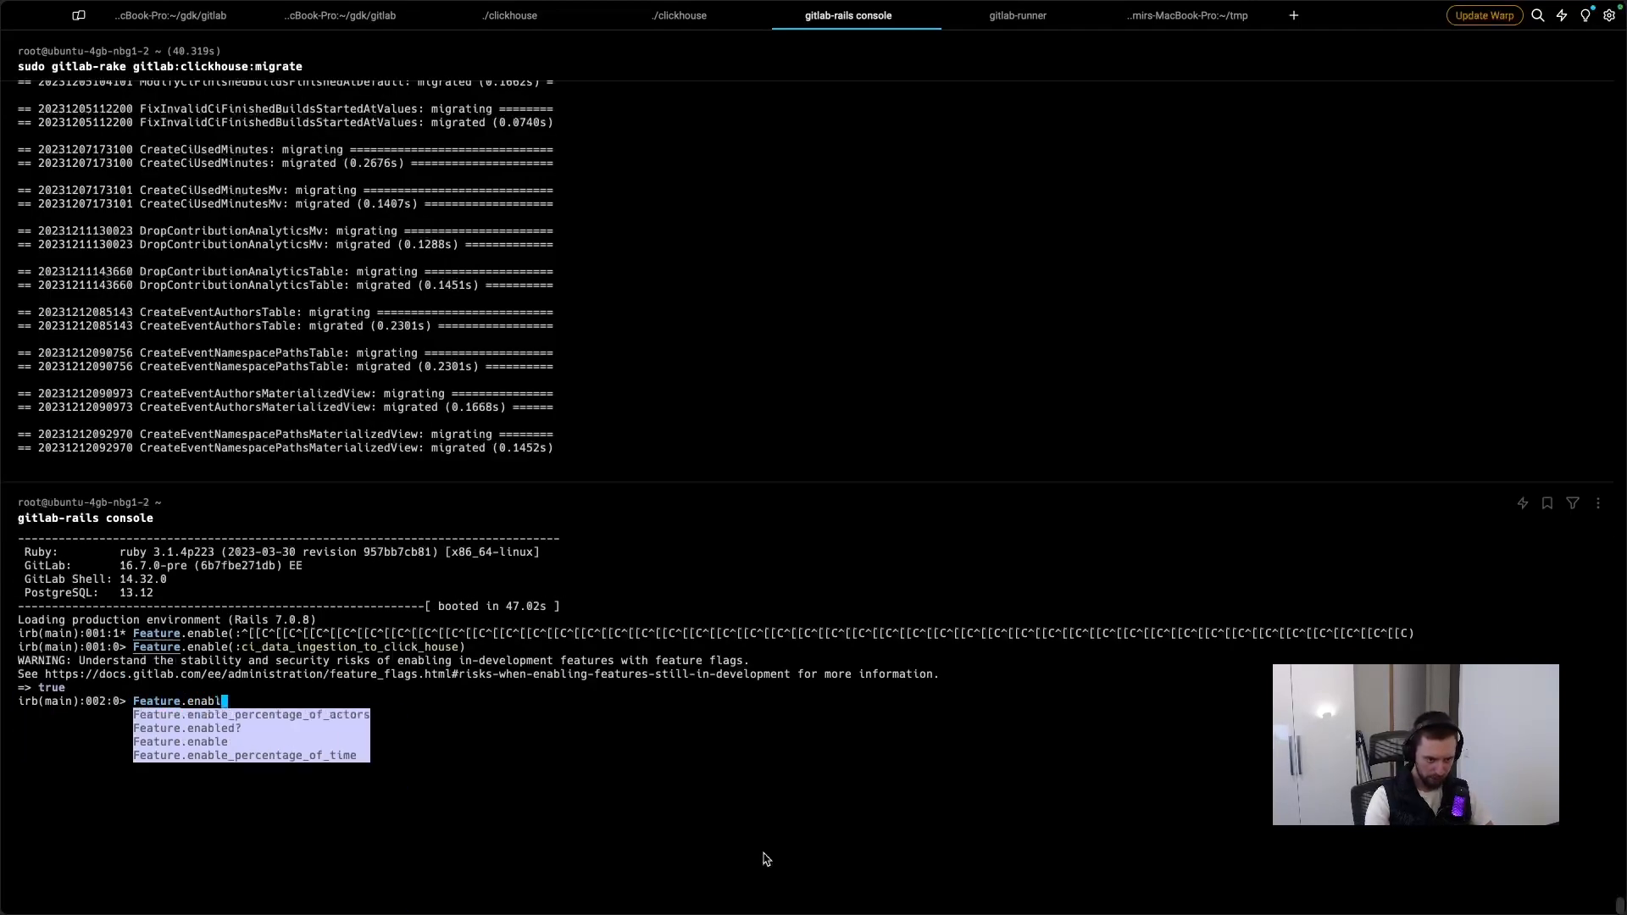
type("e(:")
key("super+Tab")
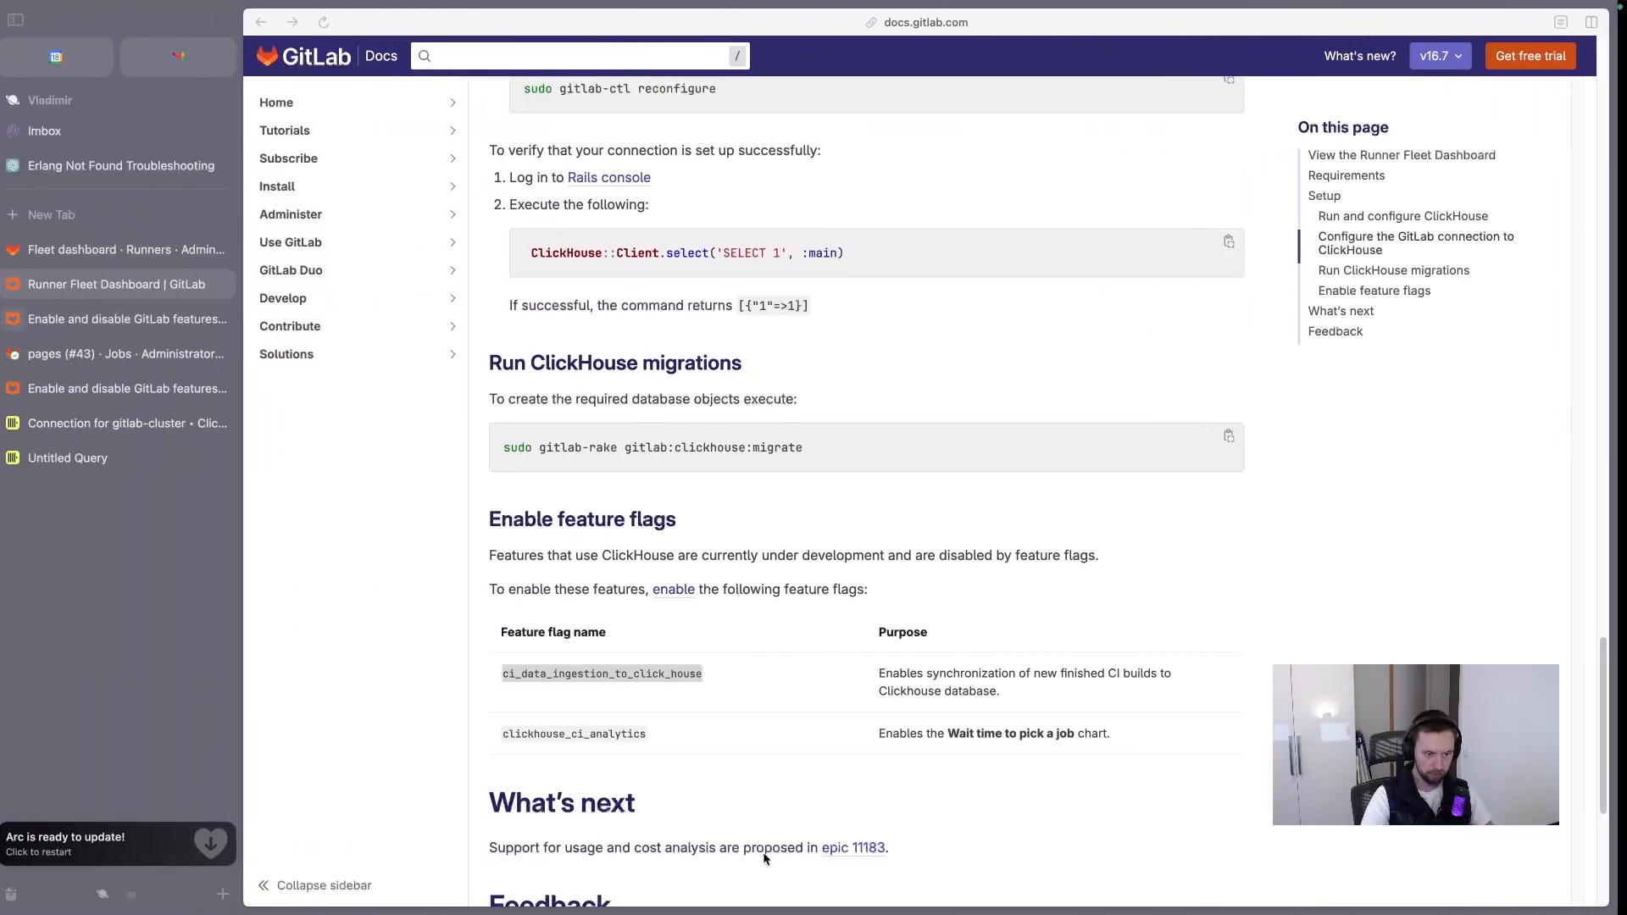
double_click(532, 734)
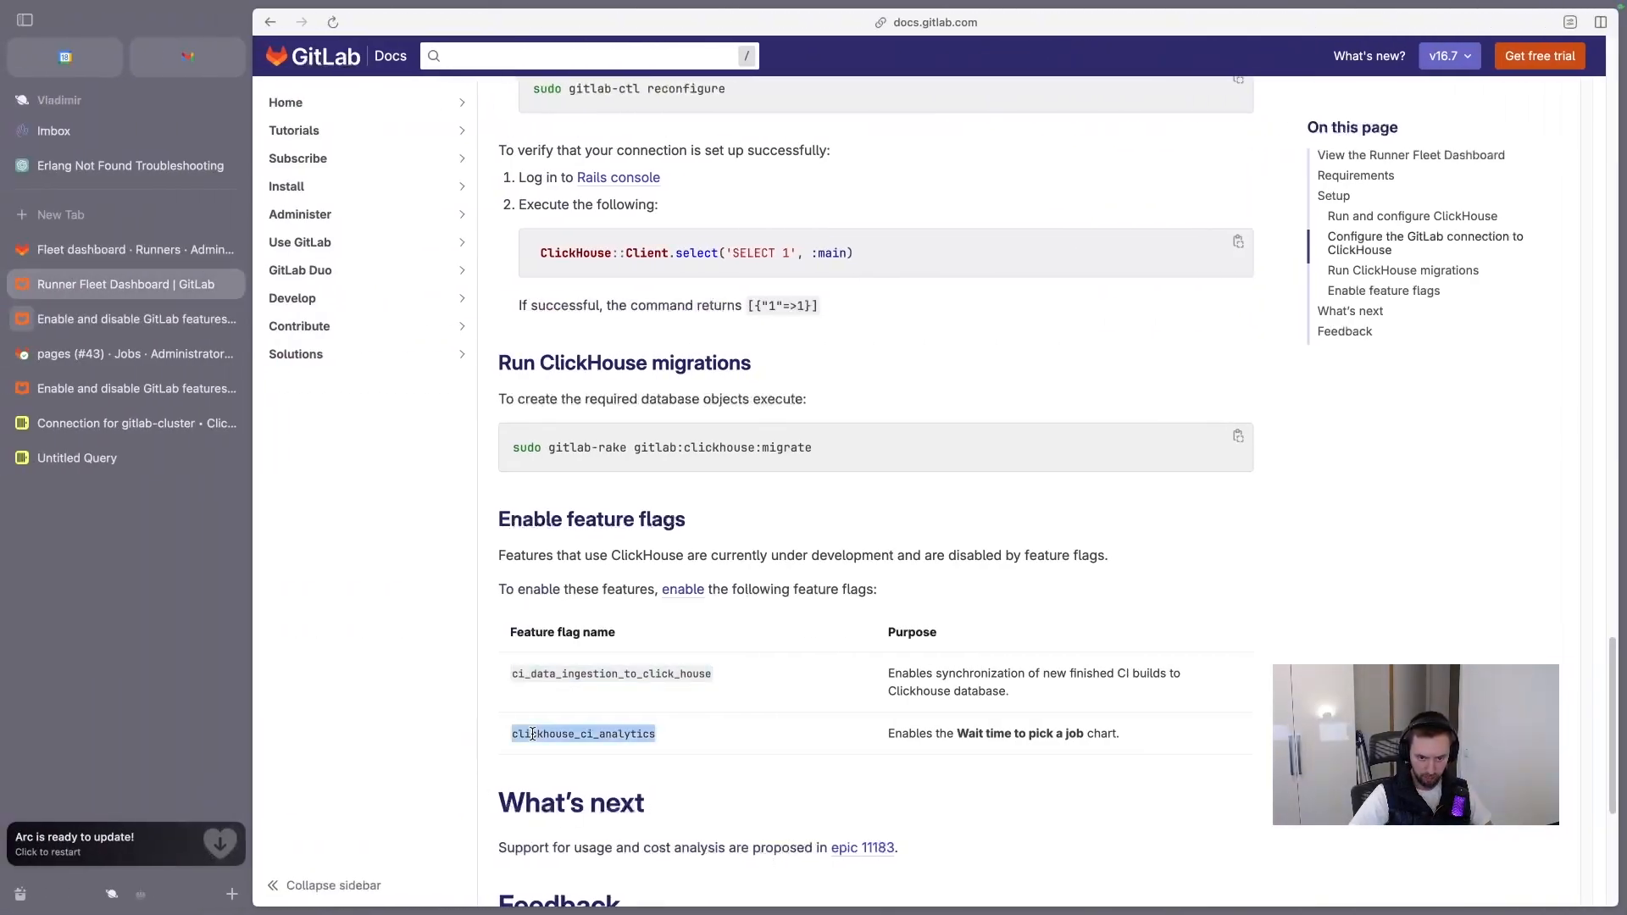
double_click(589, 675)
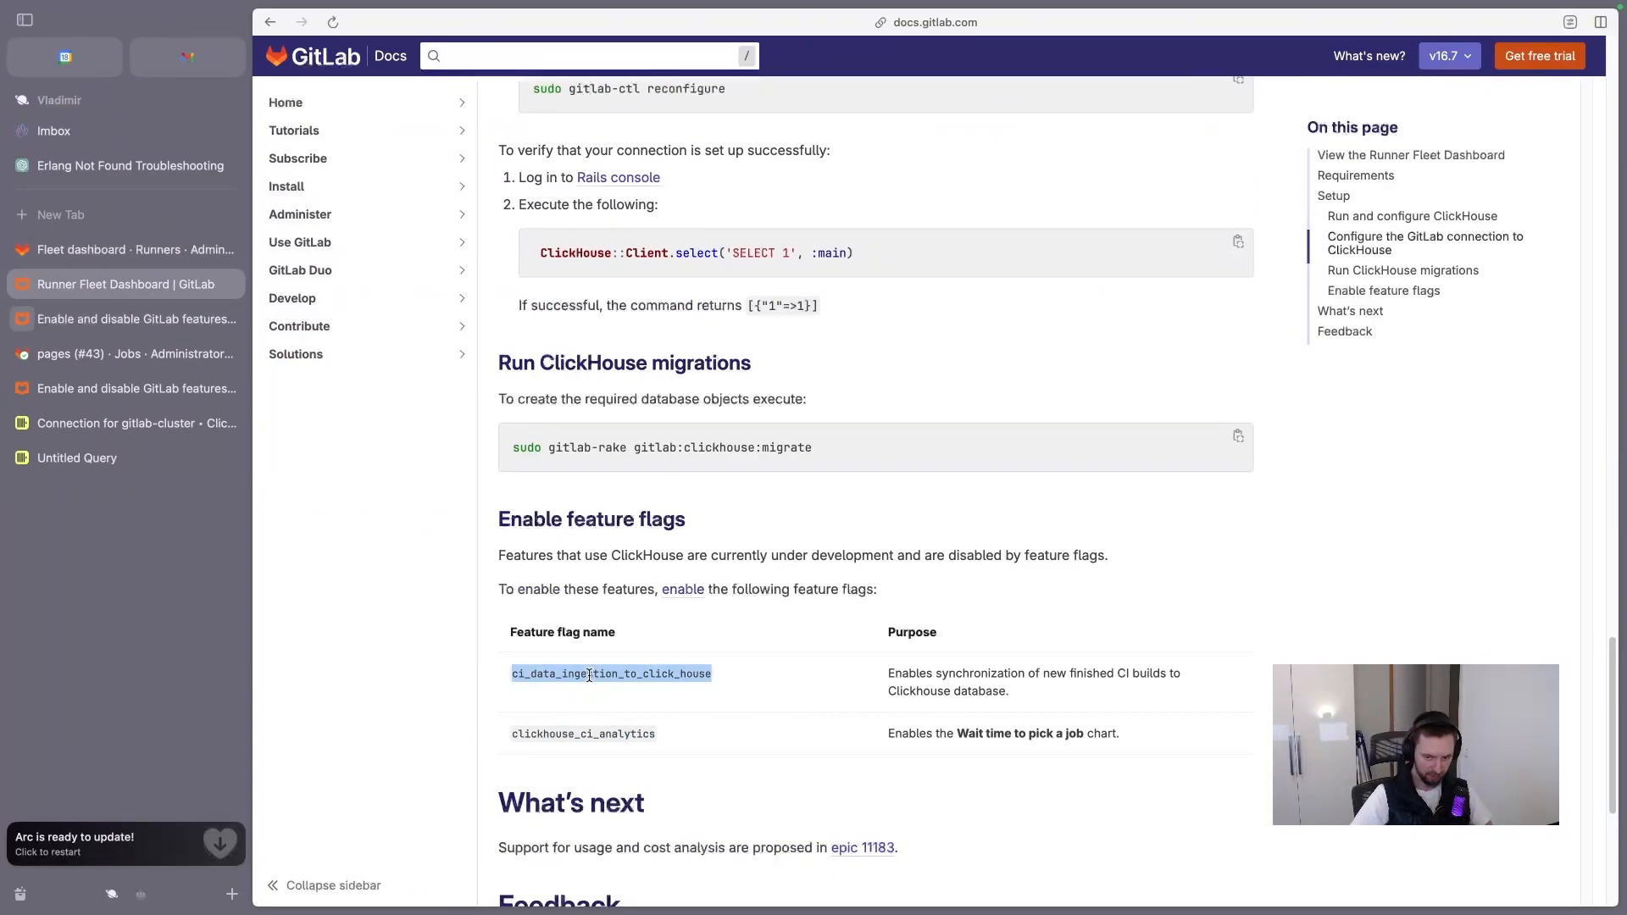
double_click(572, 733)
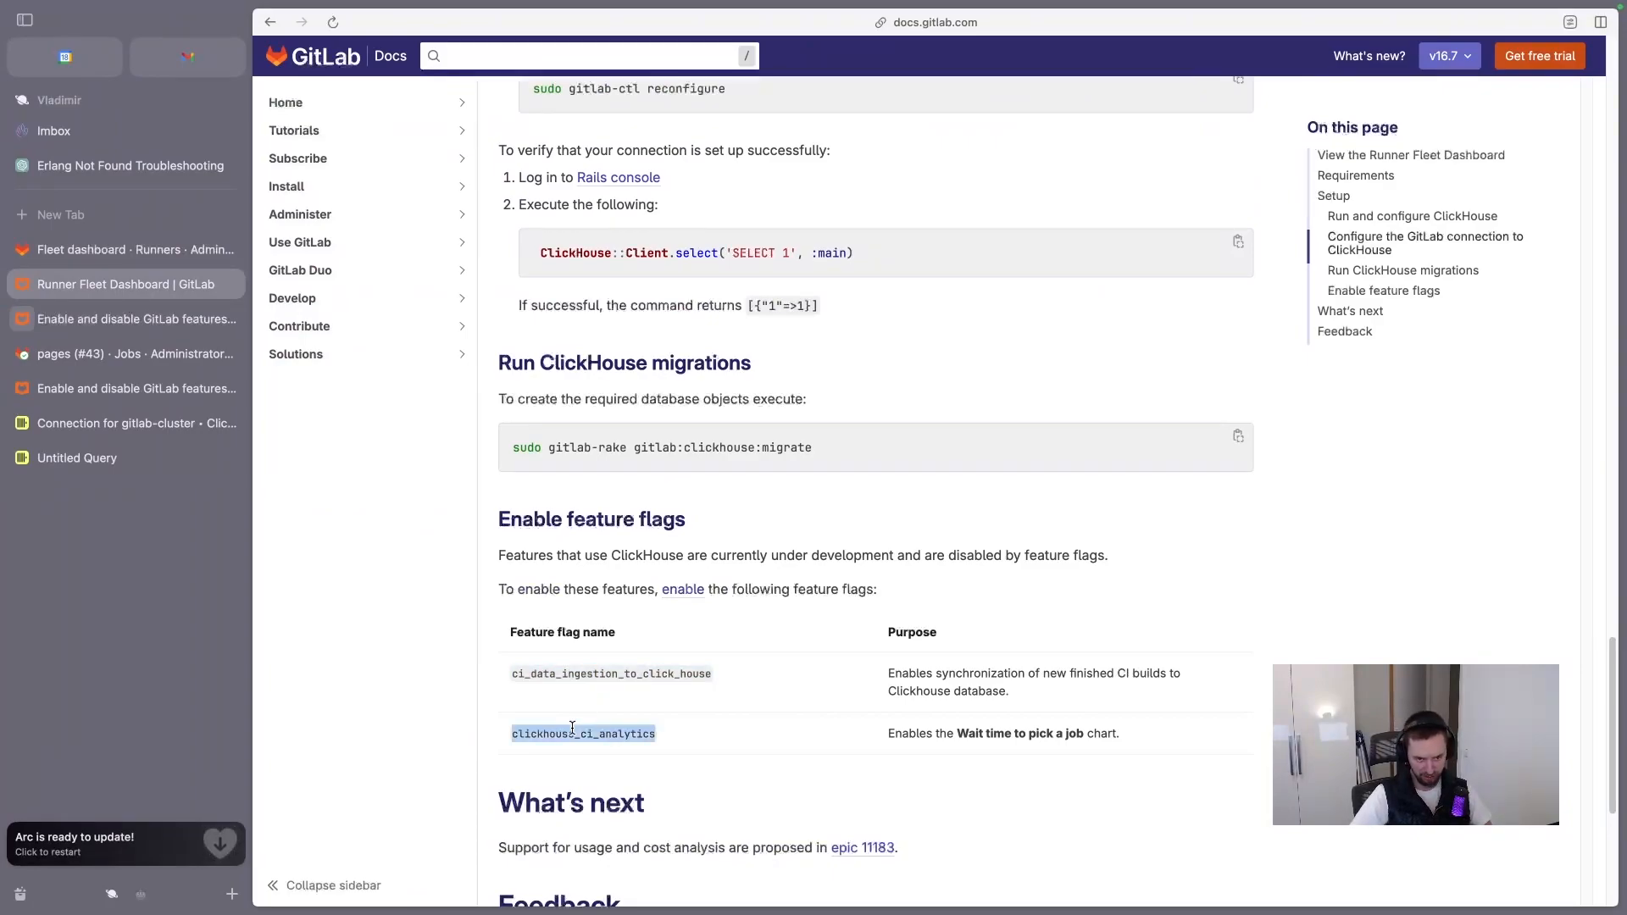
key("super+c")
key("super+Tab")
key("super+v")
type(")")
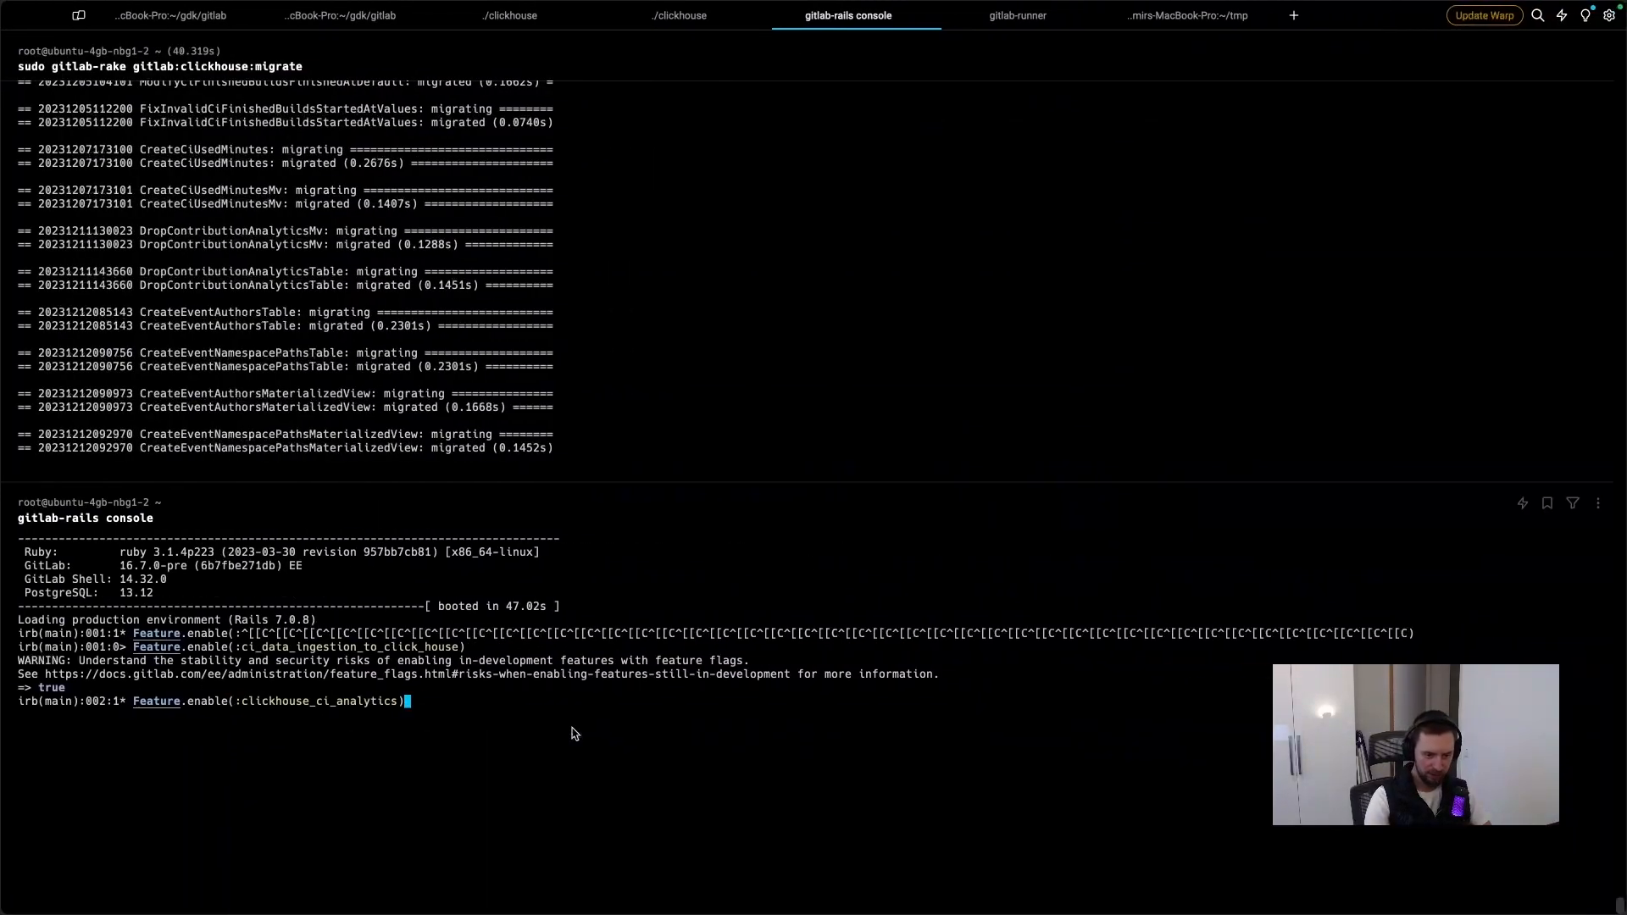
key("Return")
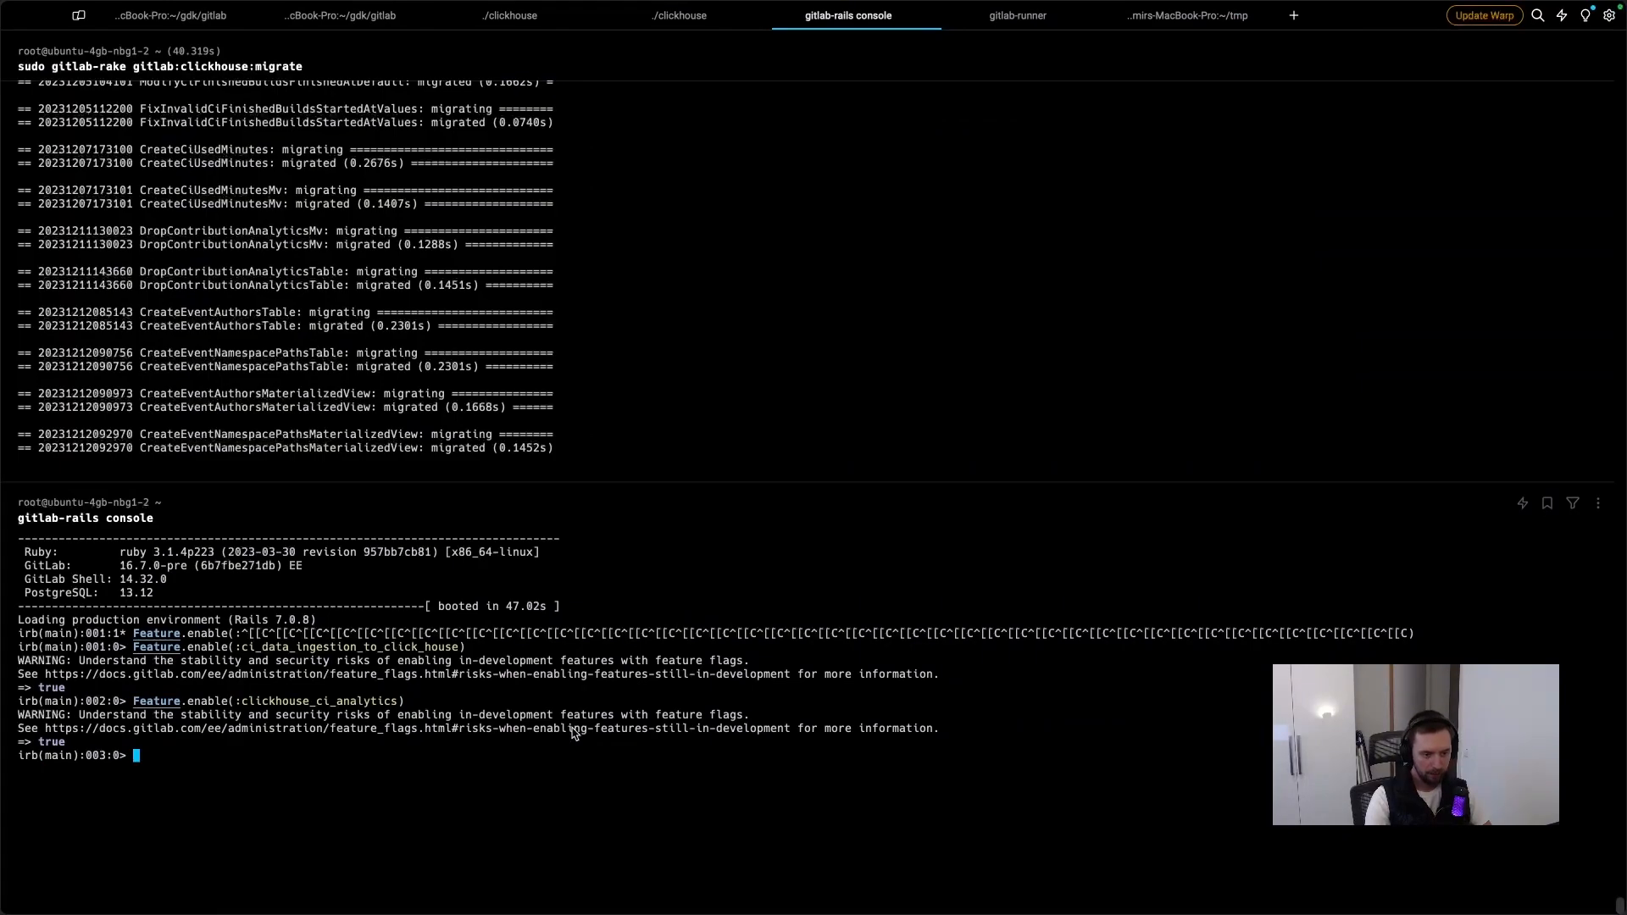
Step: Switch to the browser and reload GitLab's Fleet dashboard to check the Wait time to pick a job chart
key("super+Tab")
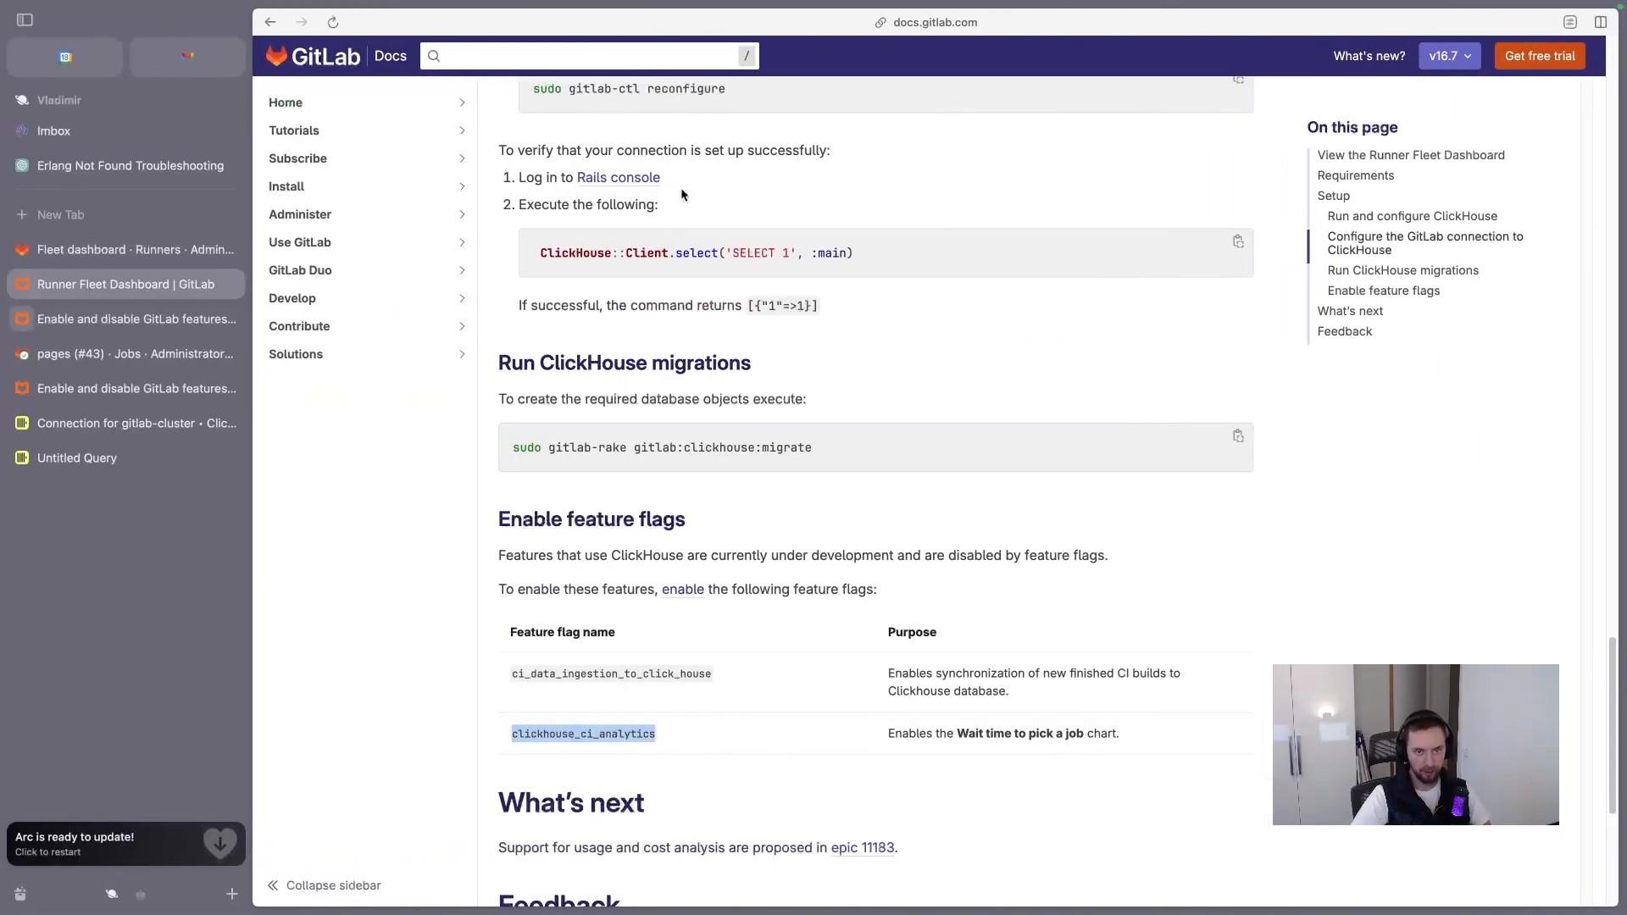
scroll(565, 300, "up", 7)
left_click(170, 255)
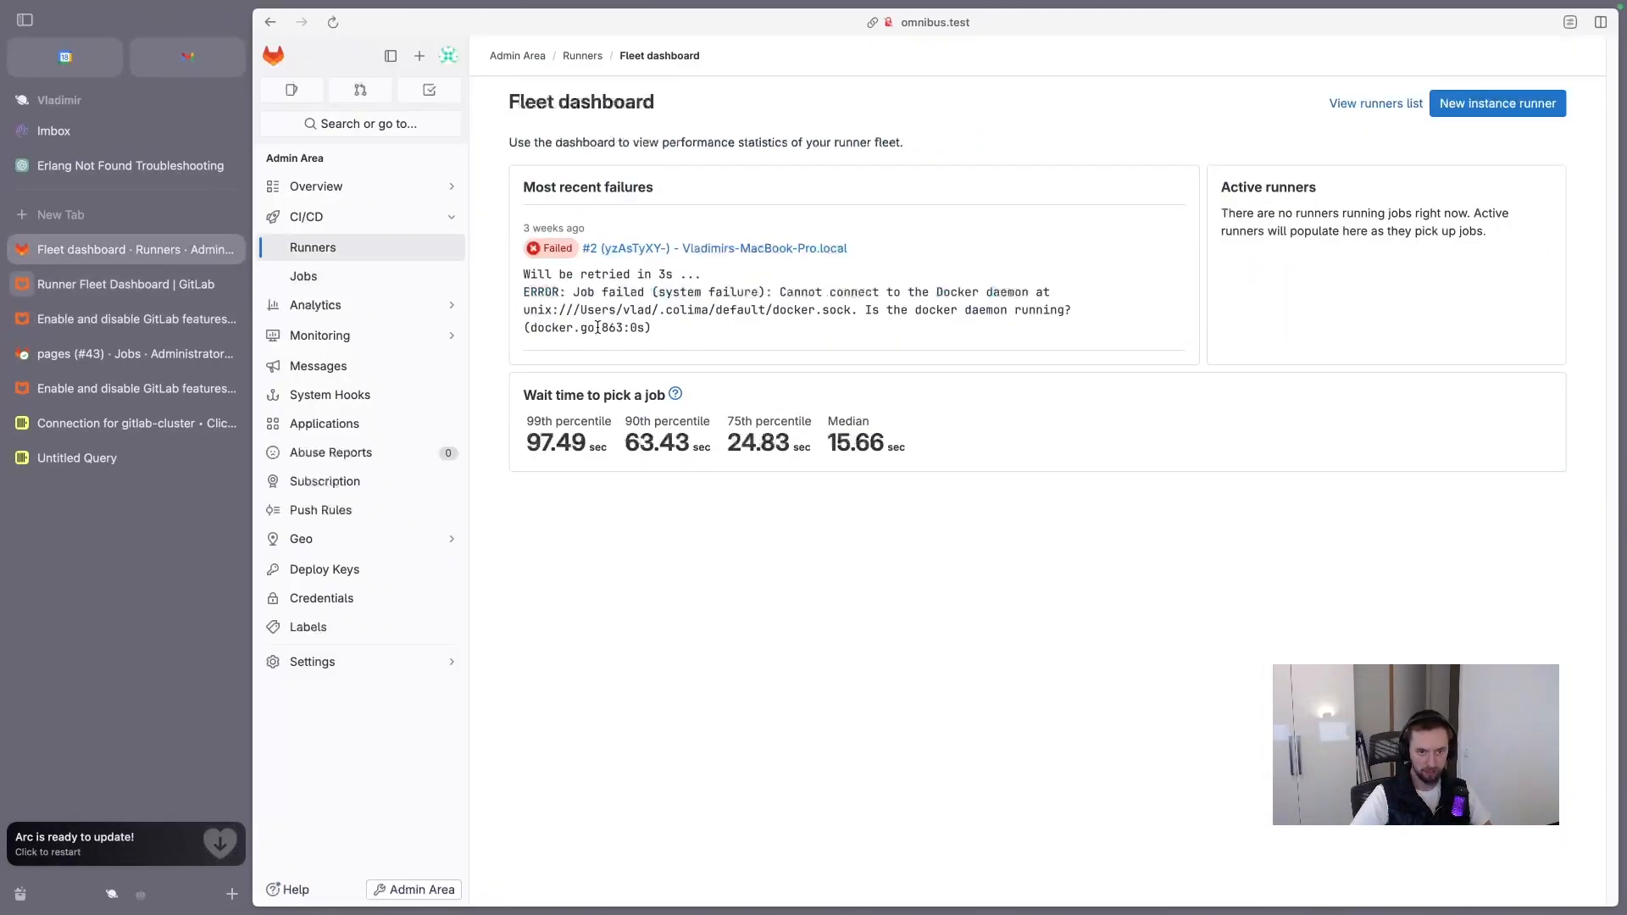
left_click(333, 22)
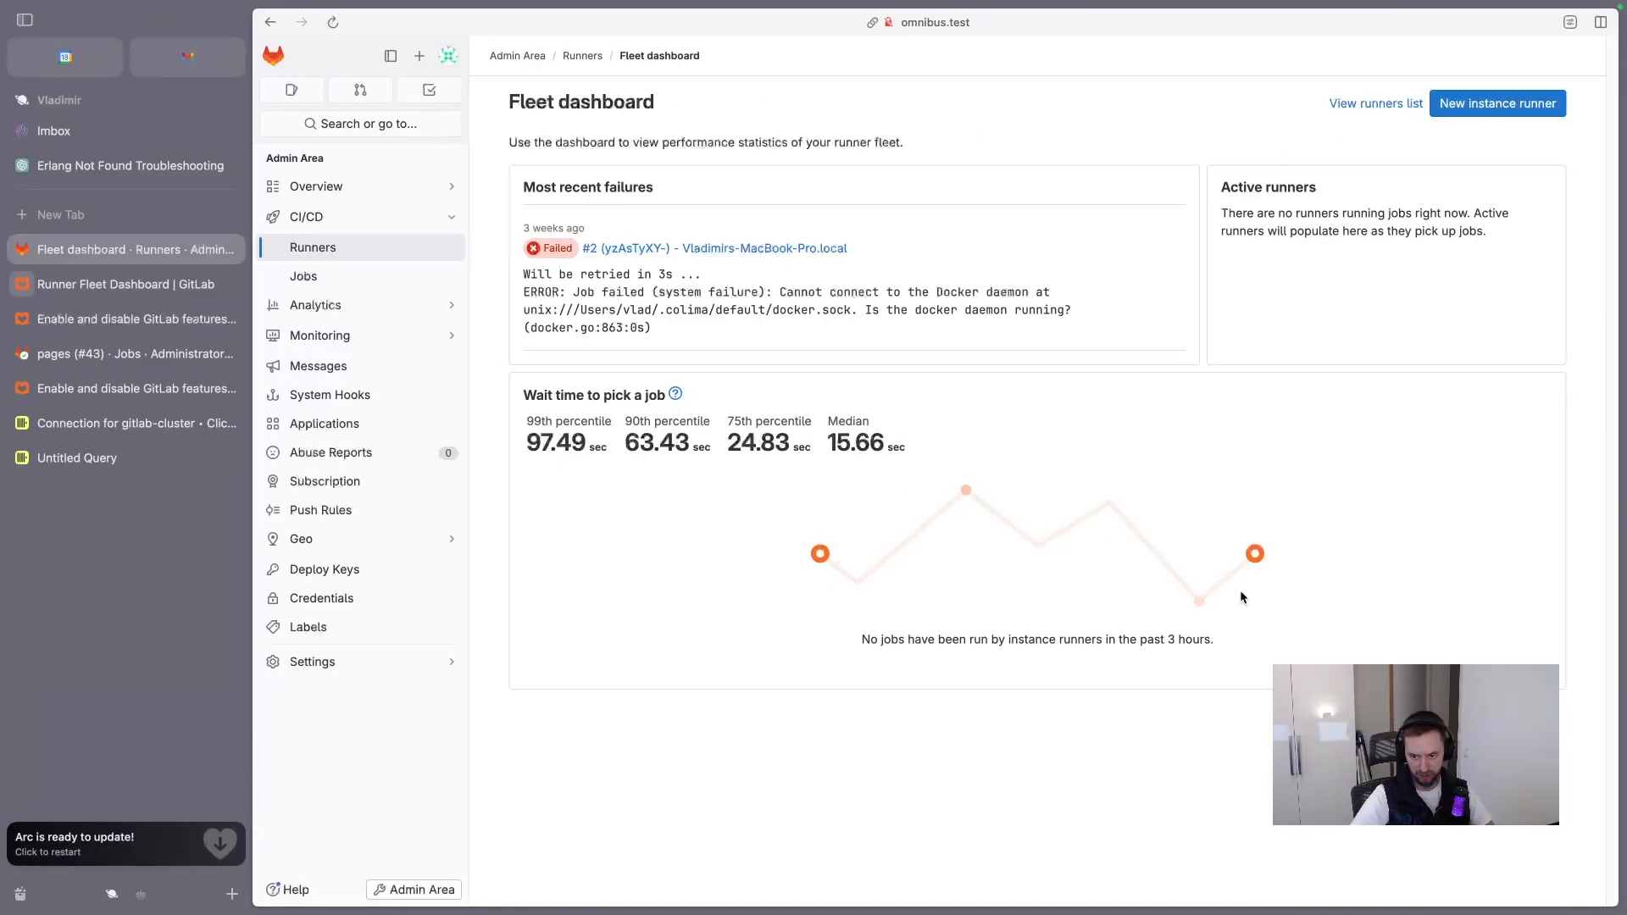
Step: Open the ci_finished_builds table in the ClickHouse Cloud SQL console and reload the console to check it for records
left_click(109, 430)
left_click(116, 472)
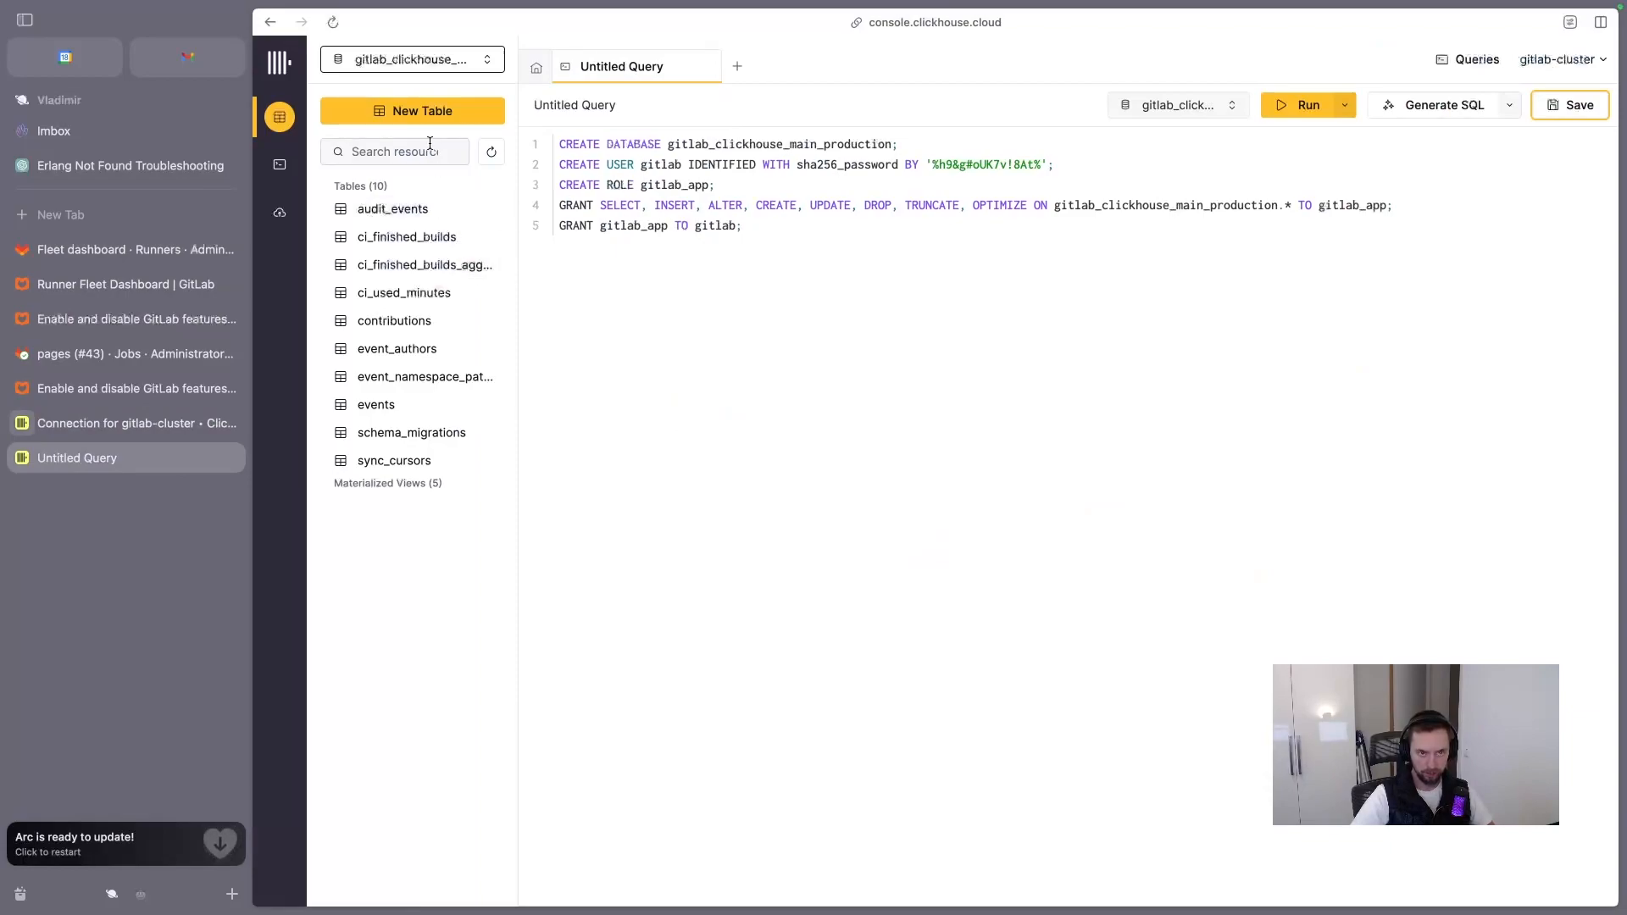
left_click(437, 247)
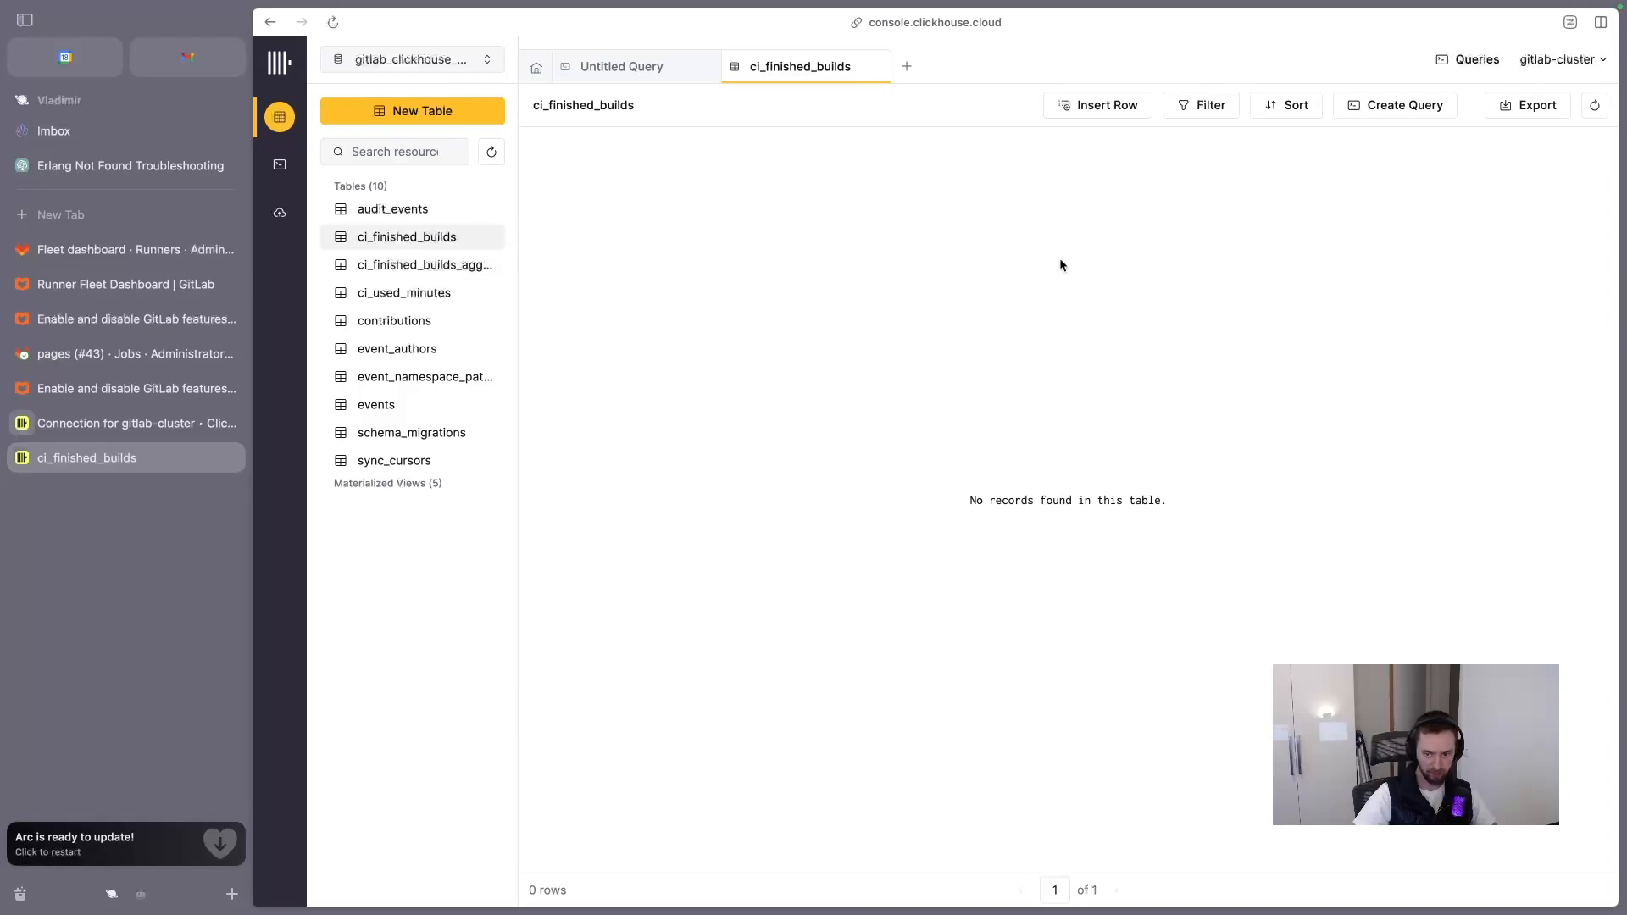
left_click(333, 22)
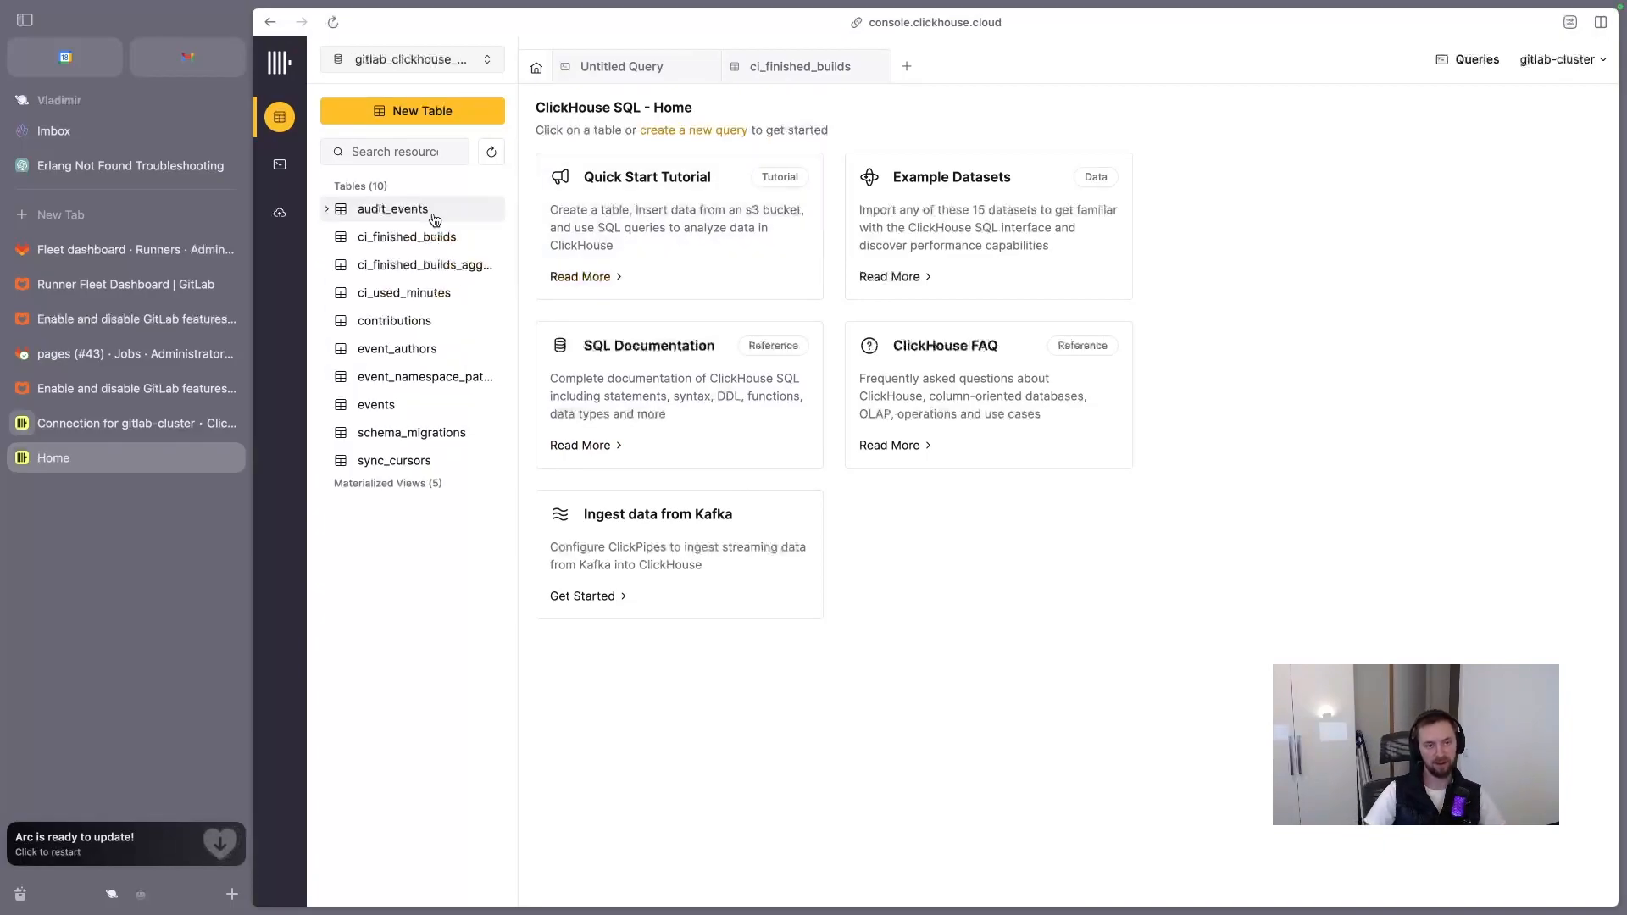
left_click(431, 236)
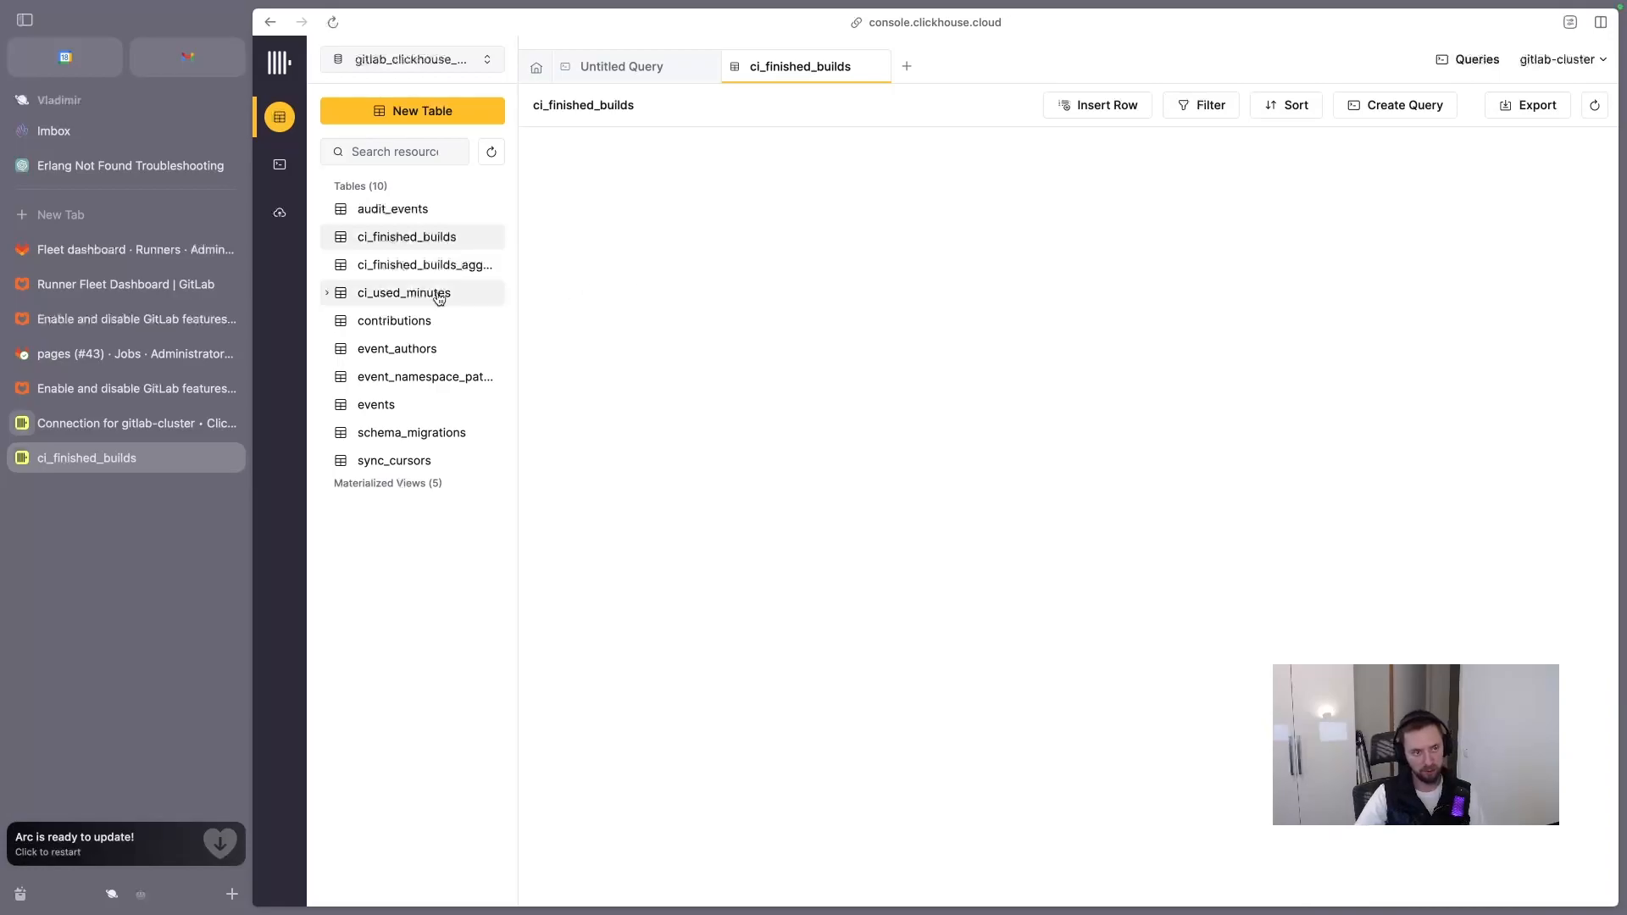
Step: Retry the pages job of the pages-test project in GitLab and follow its log until it finishes
left_click(151, 354)
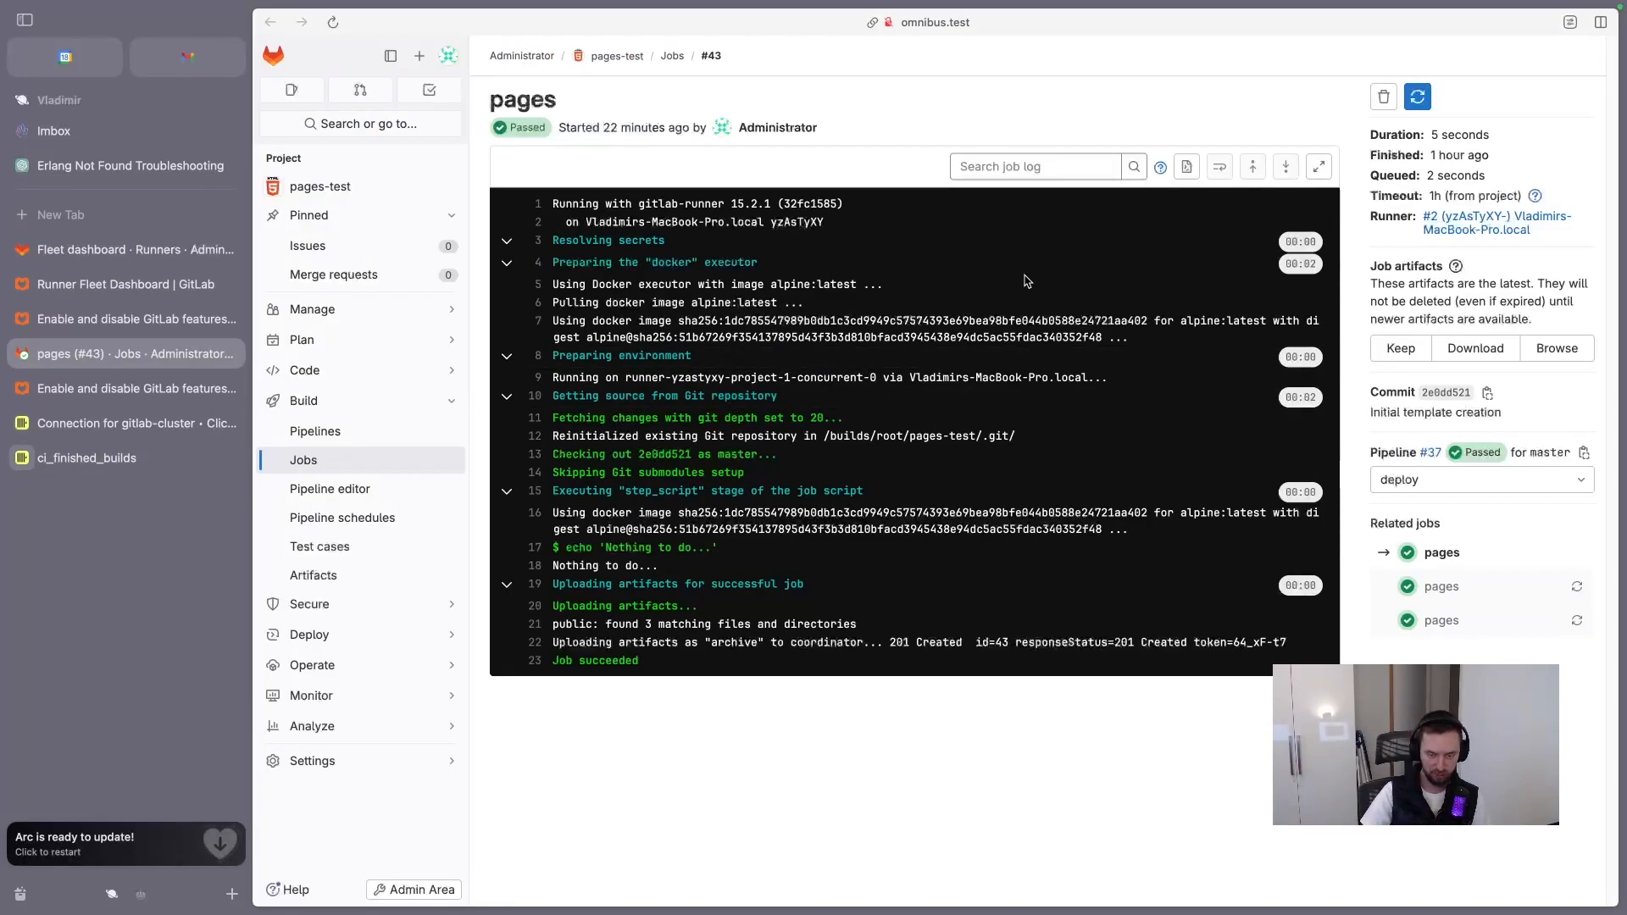
left_click(1418, 98)
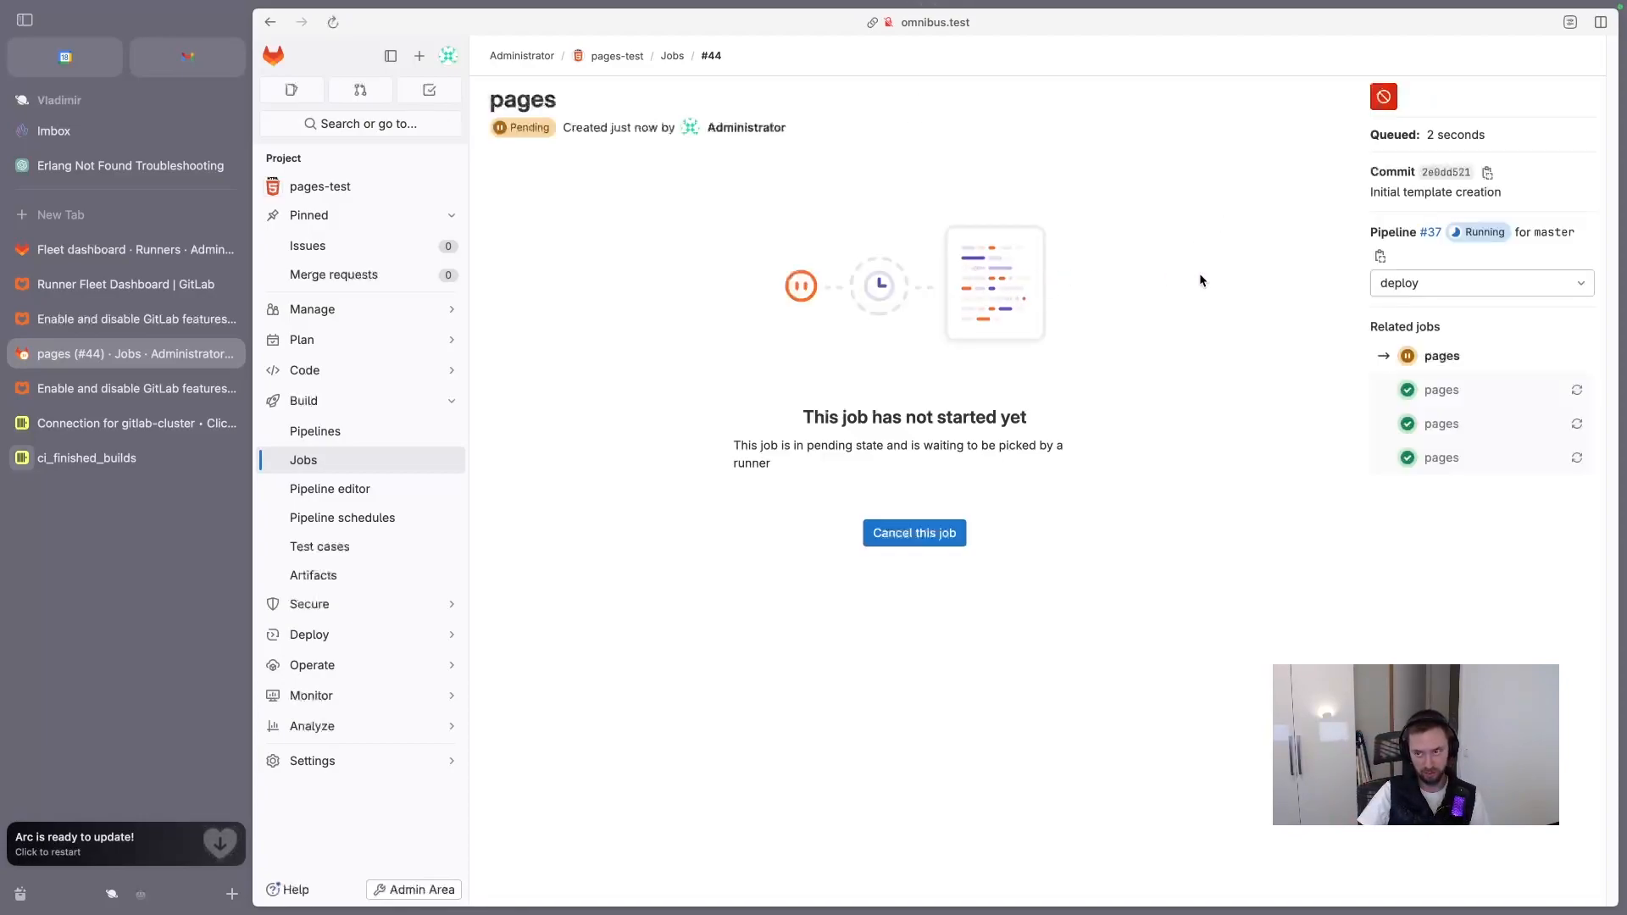
left_click(523, 127)
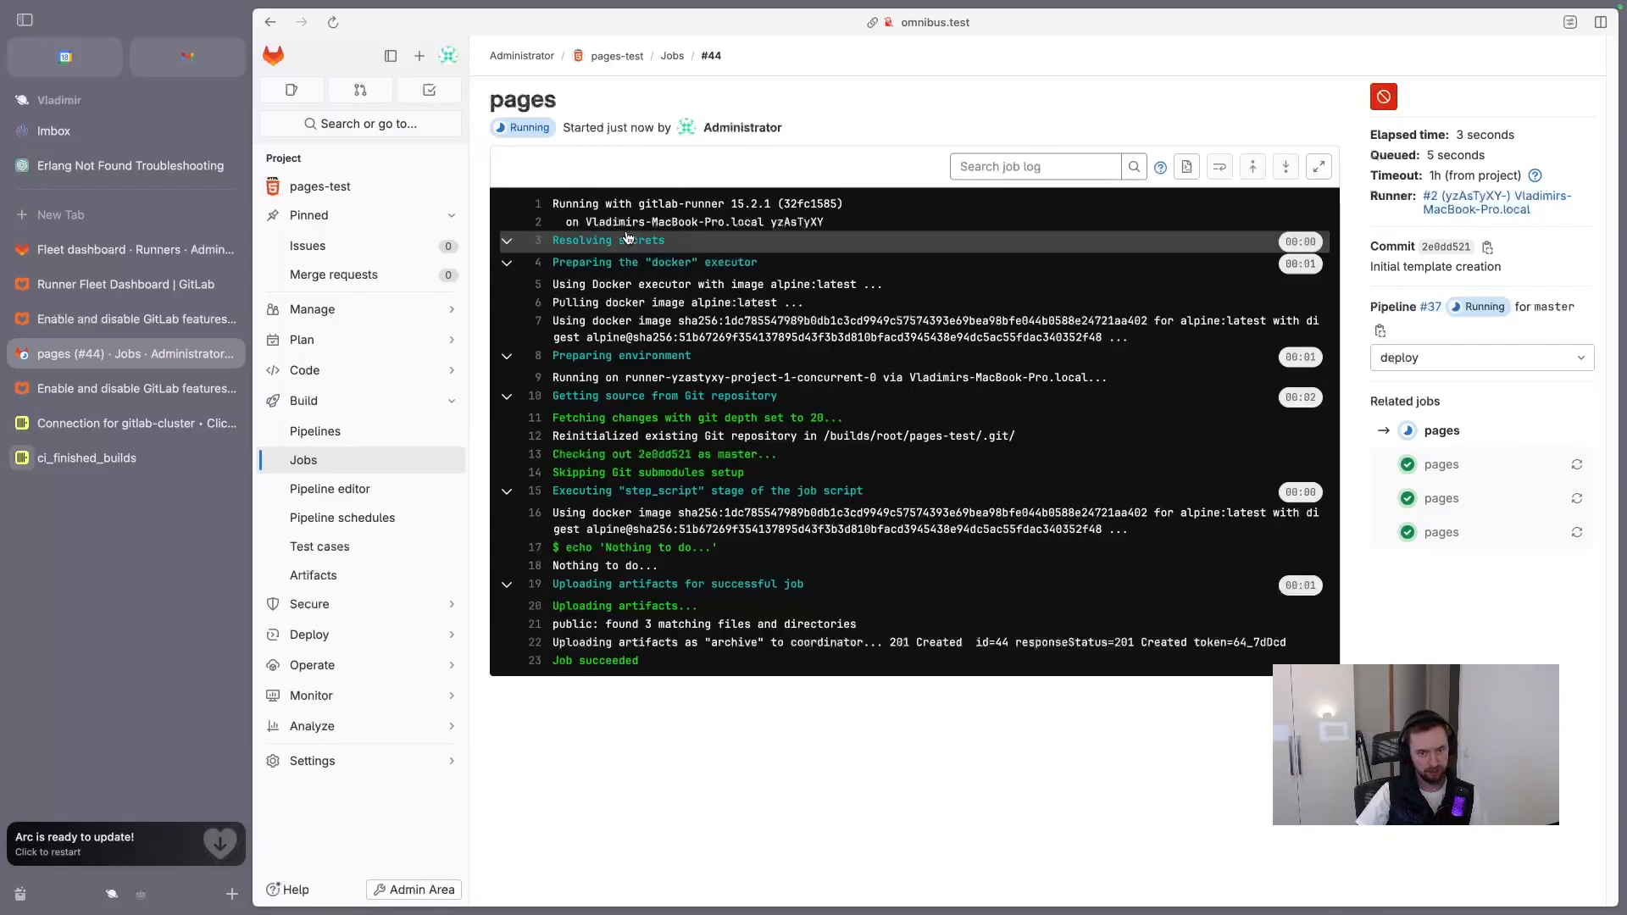
mouse_move(380, 354)
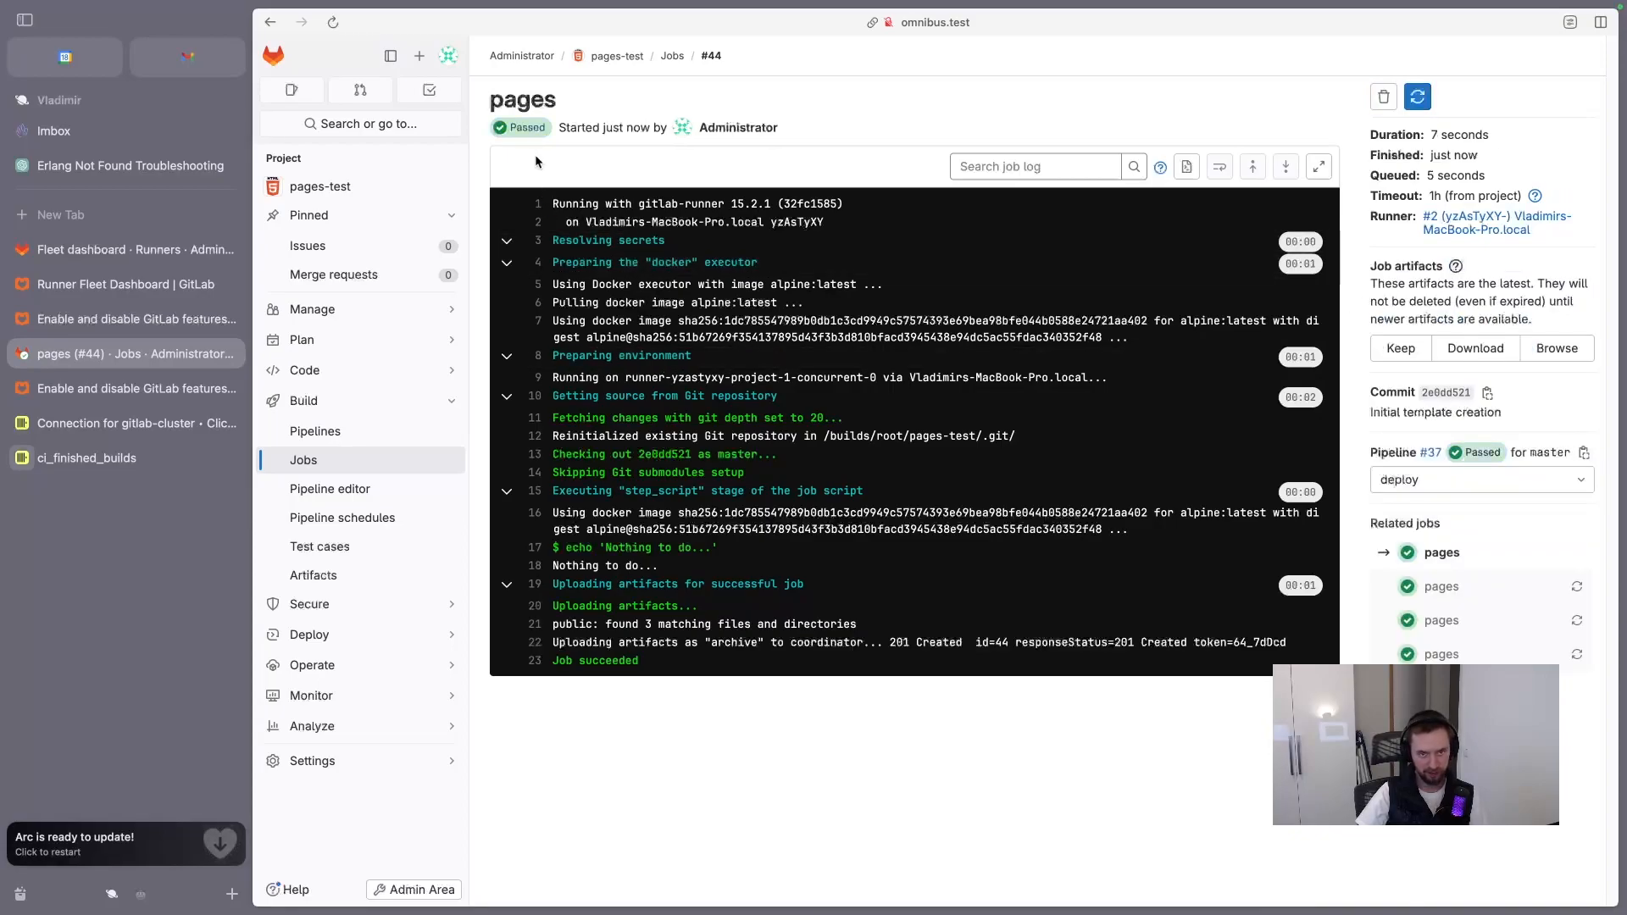
mouse_move(277, 362)
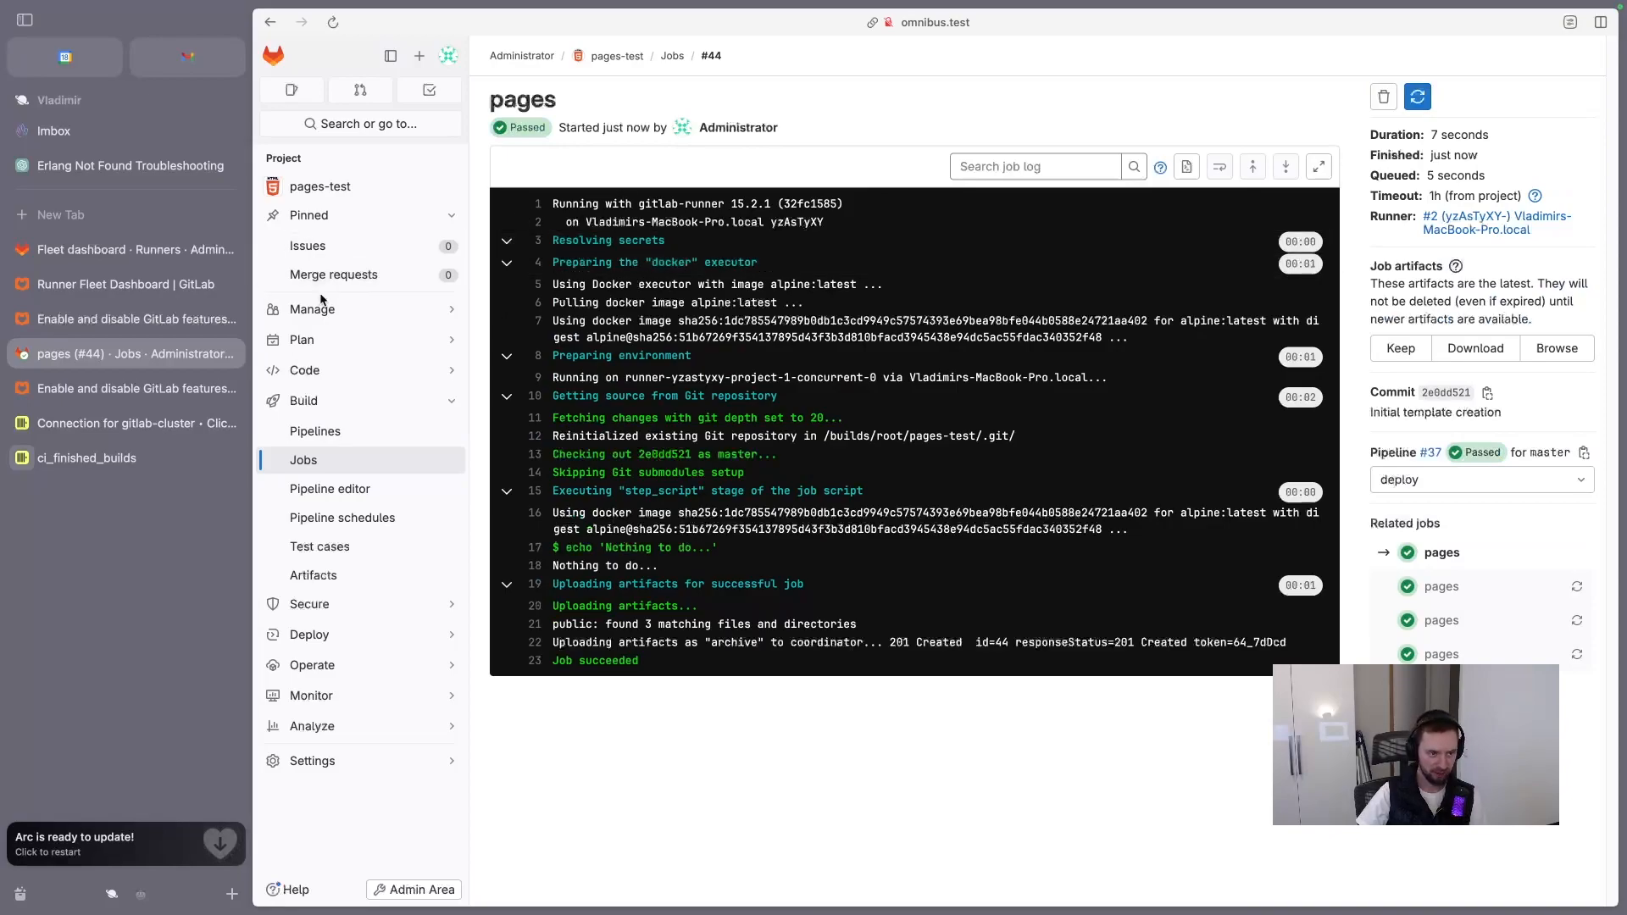
Step: Reload the ClickHouse SQL console with the GitLab database selected and refresh the ci_finished_builds table to check for the retried job's record
left_click(127, 455)
left_click(333, 22)
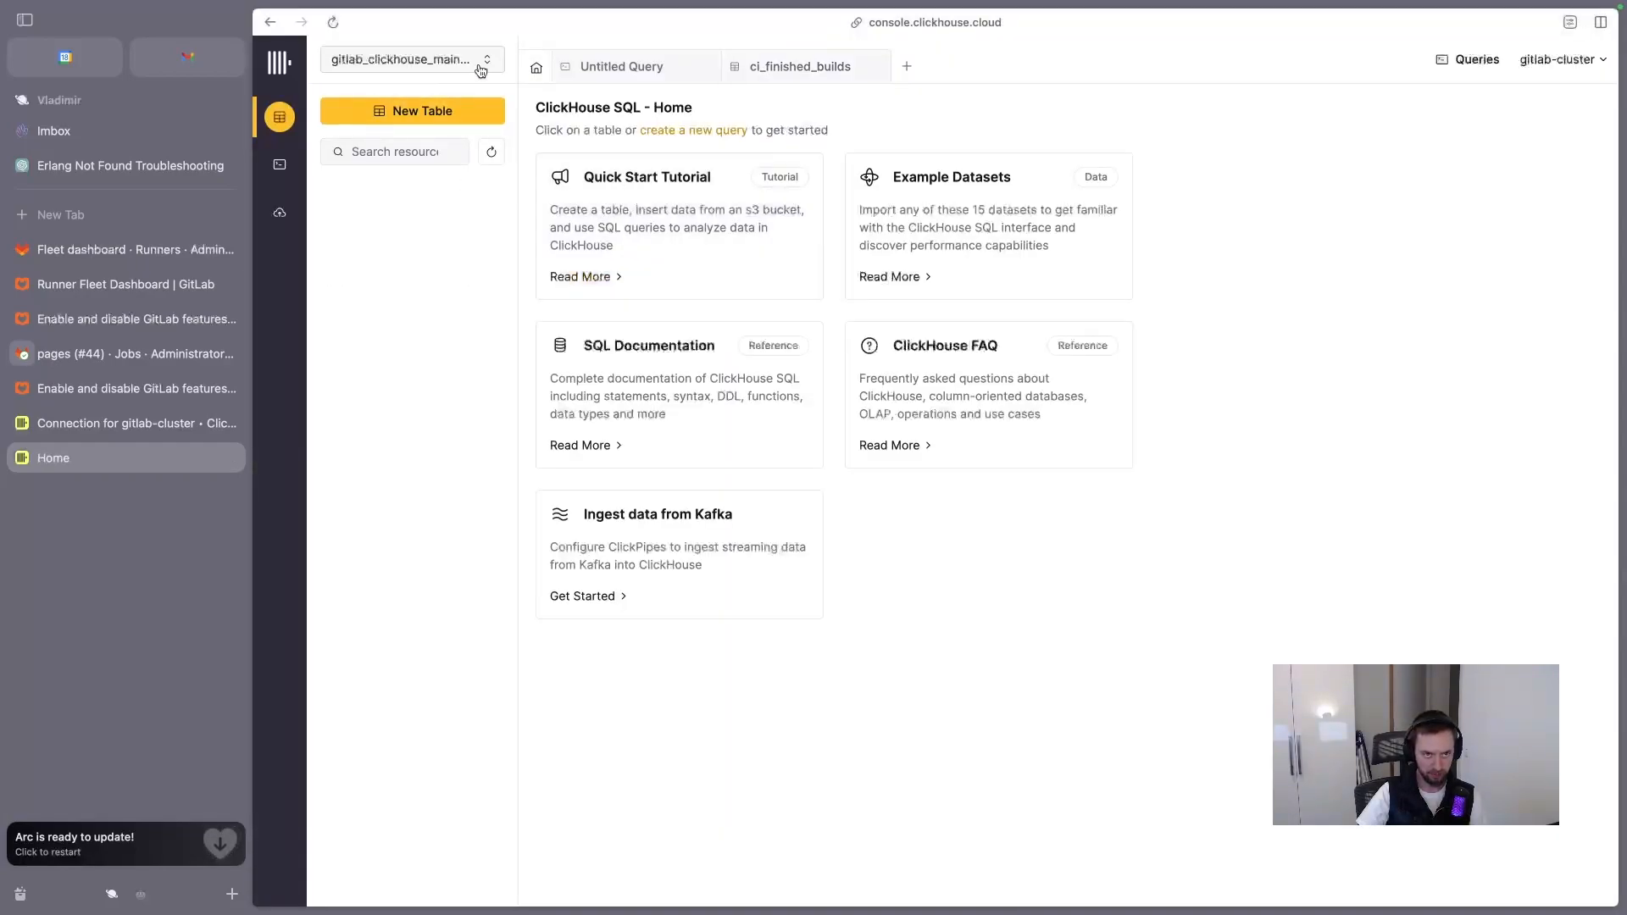
left_click(481, 71)
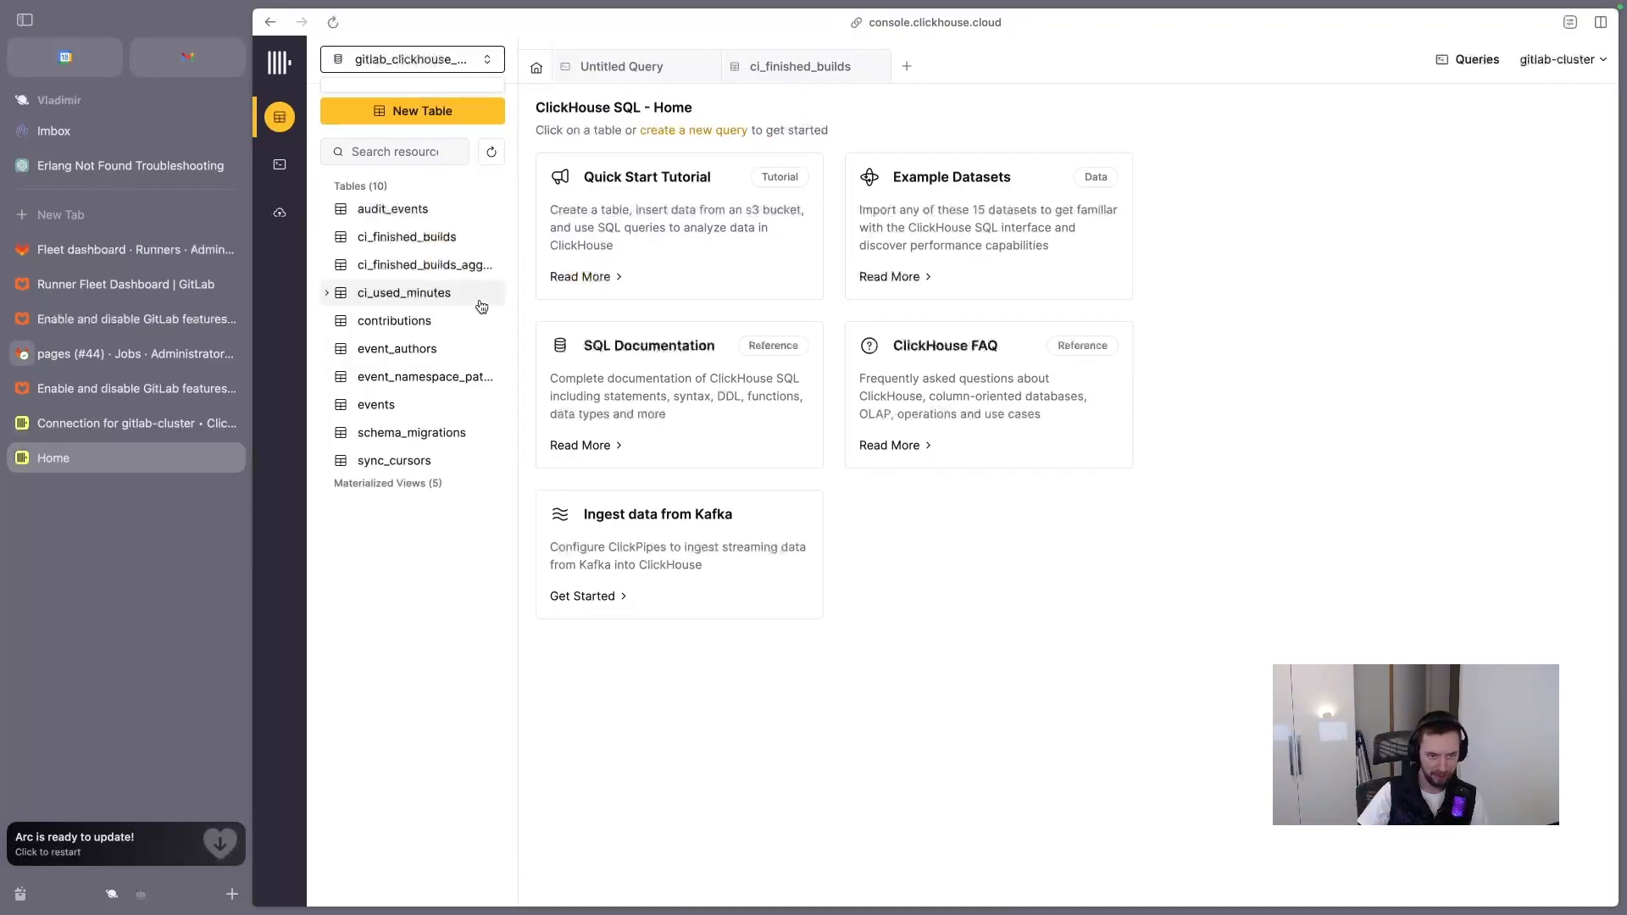
left_click(450, 238)
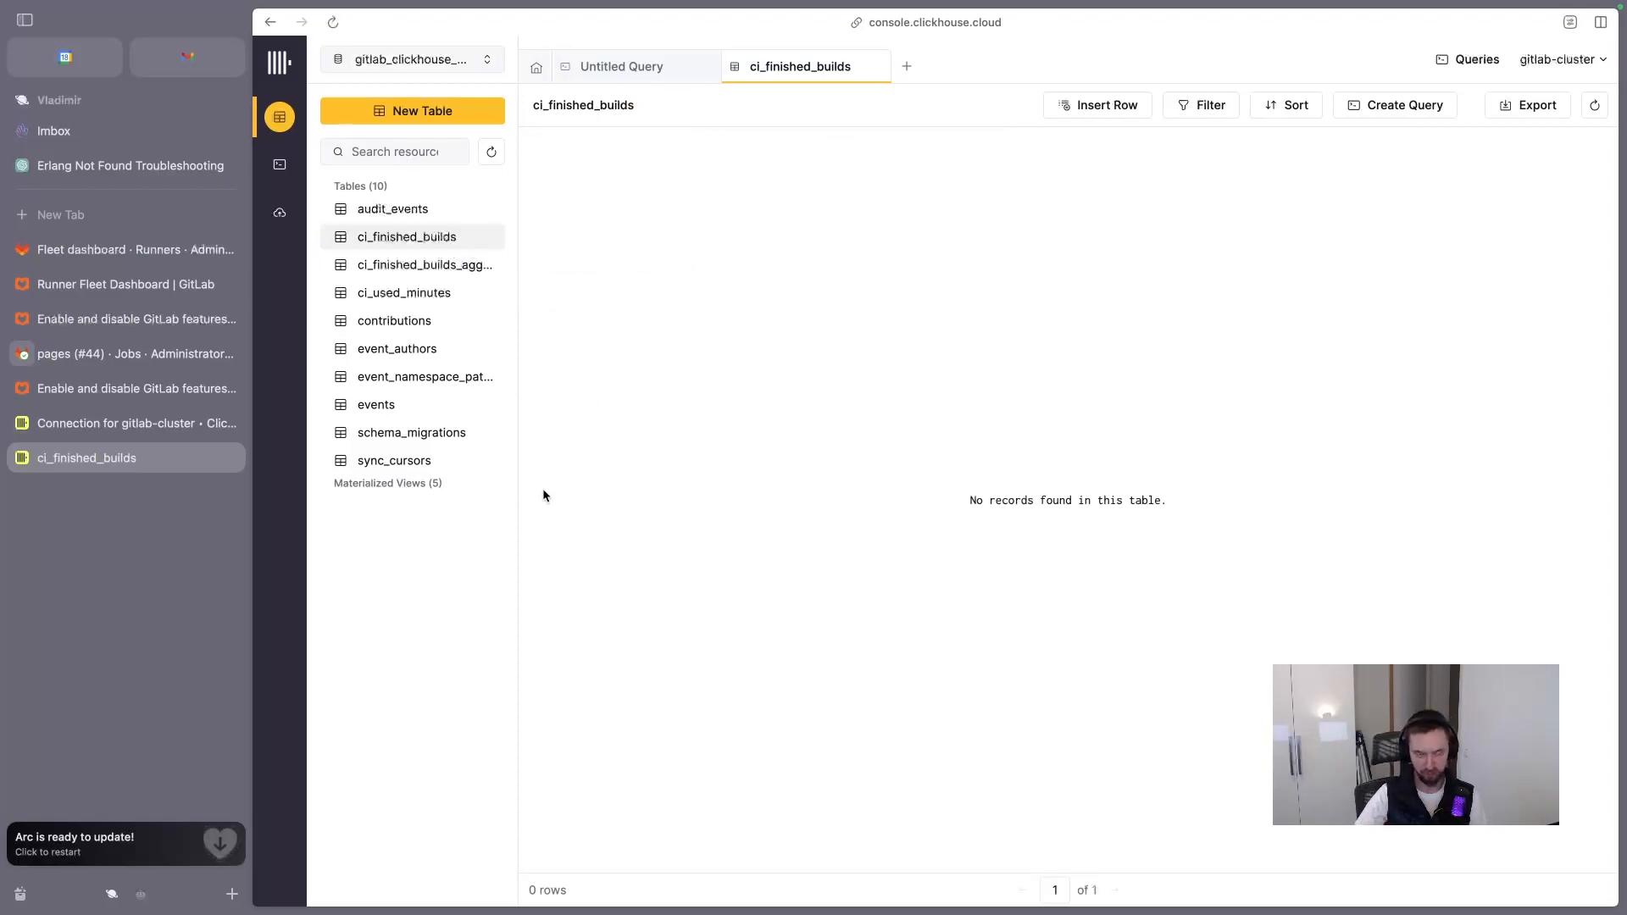
key("super+Tab")
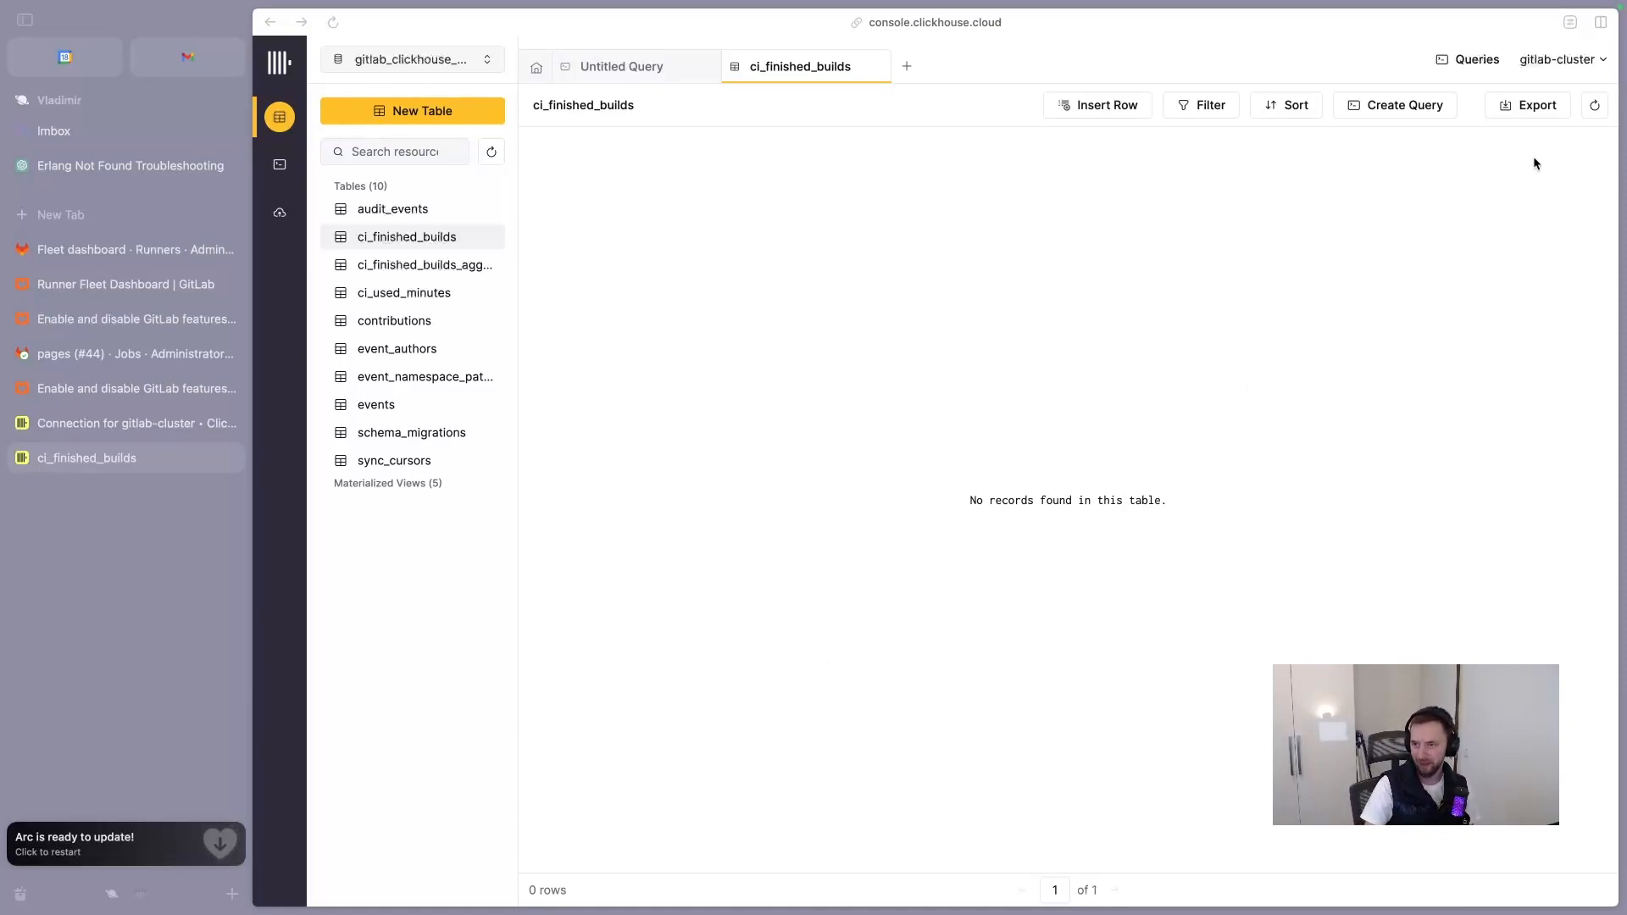
left_click(1597, 105)
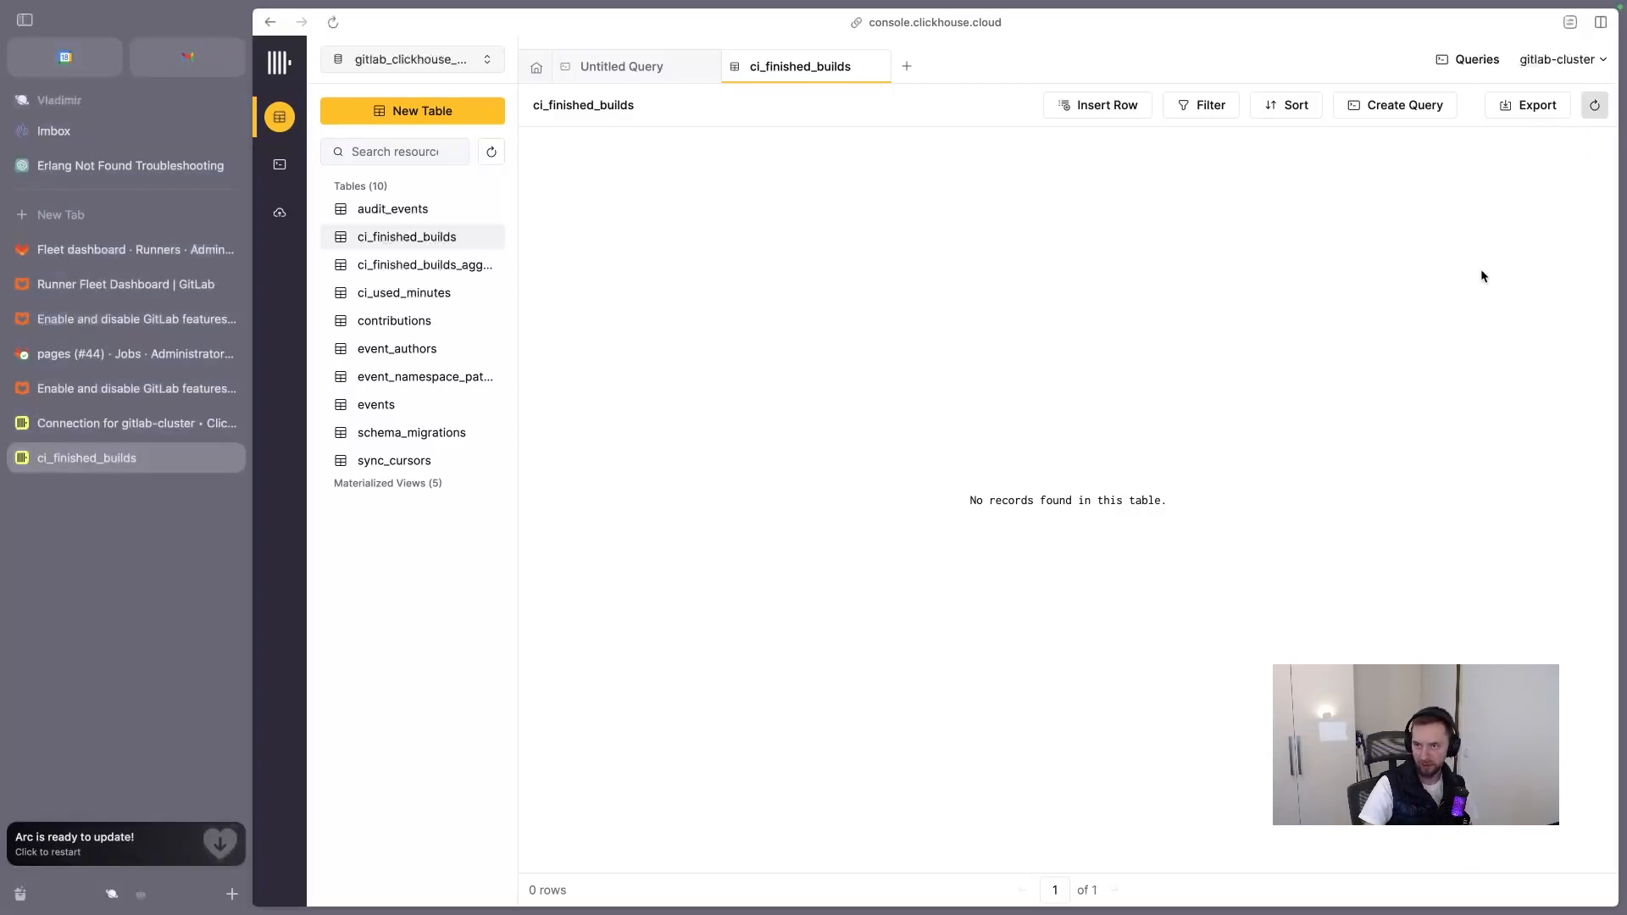
left_click(1595, 105)
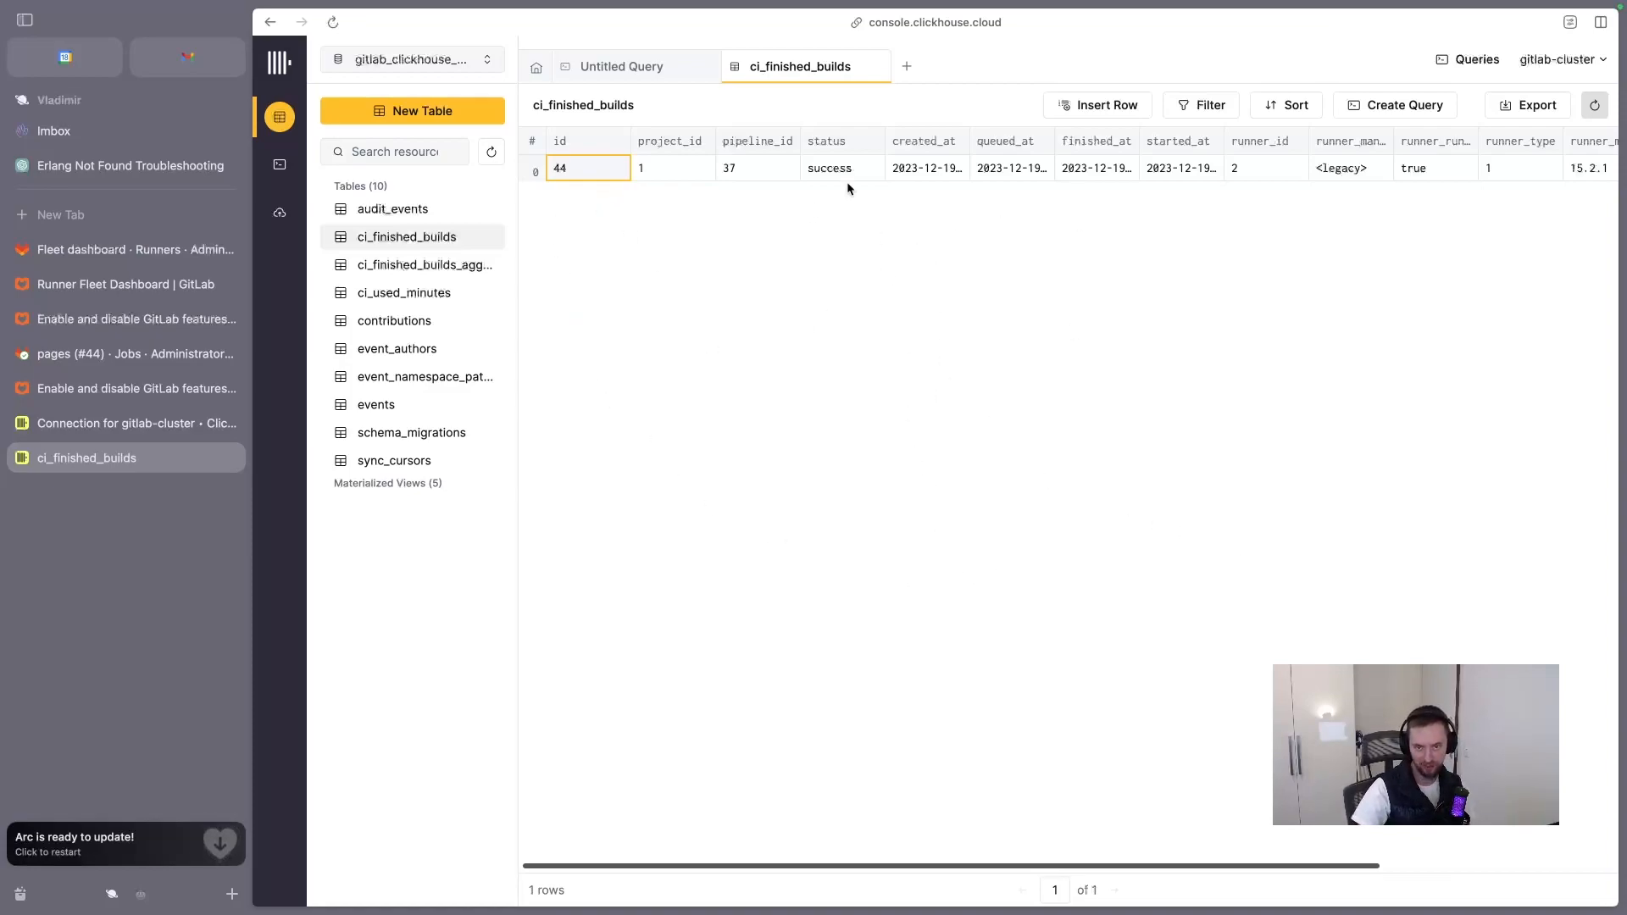
Step: Reload GitLab's Fleet dashboard to check whether the Wait time to pick a job chart includes the retried job
left_click(139, 251)
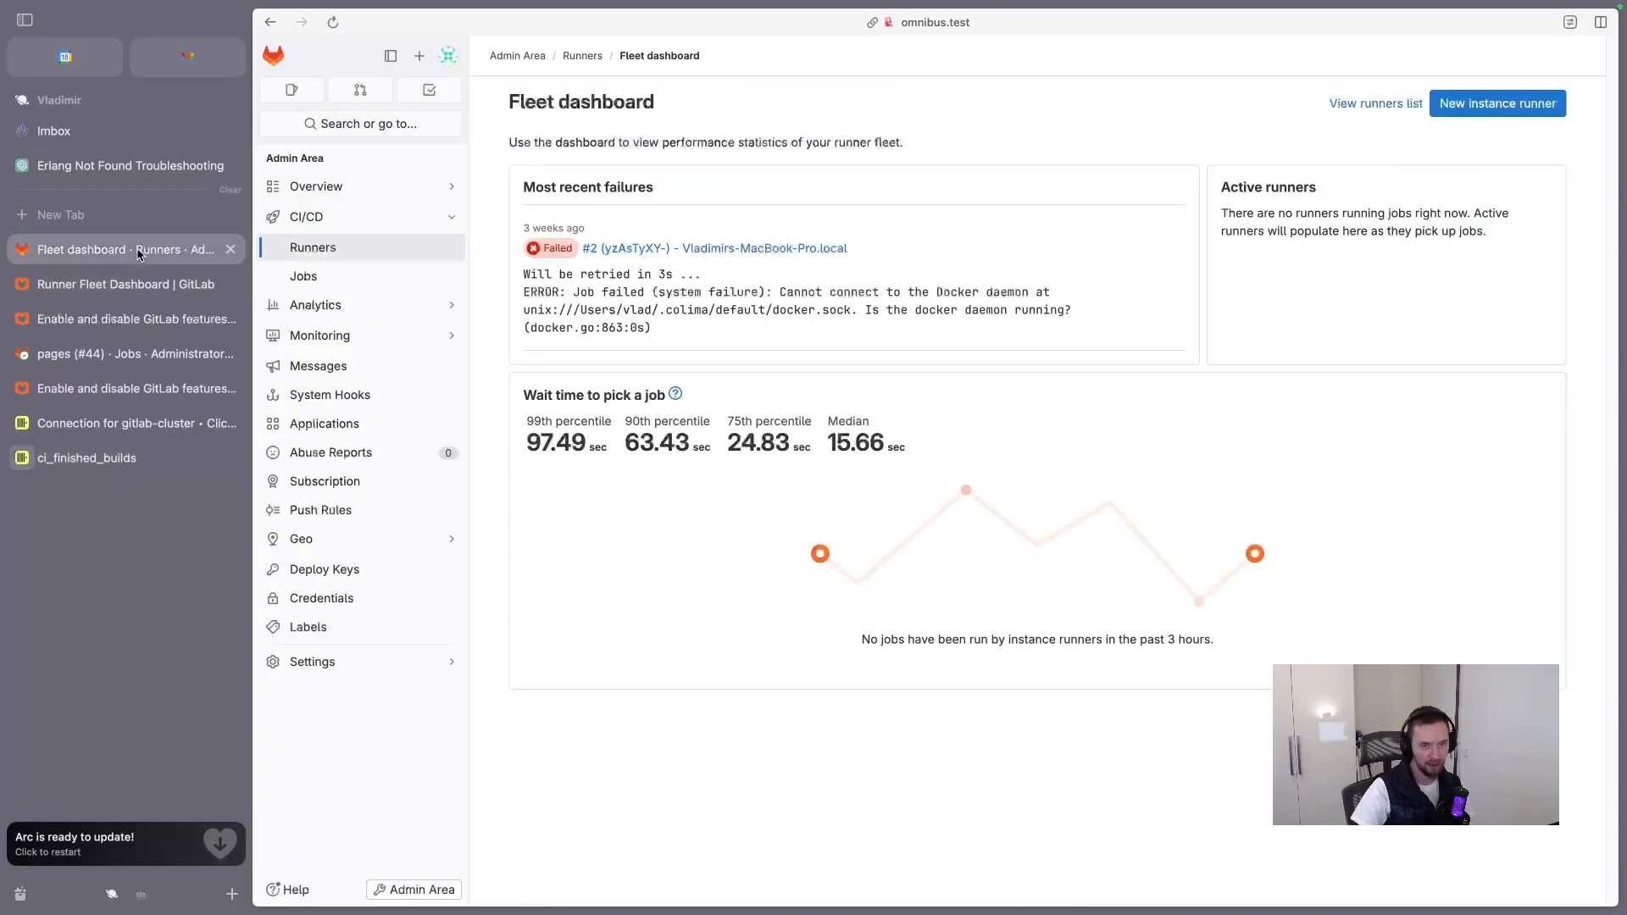
left_click(332, 22)
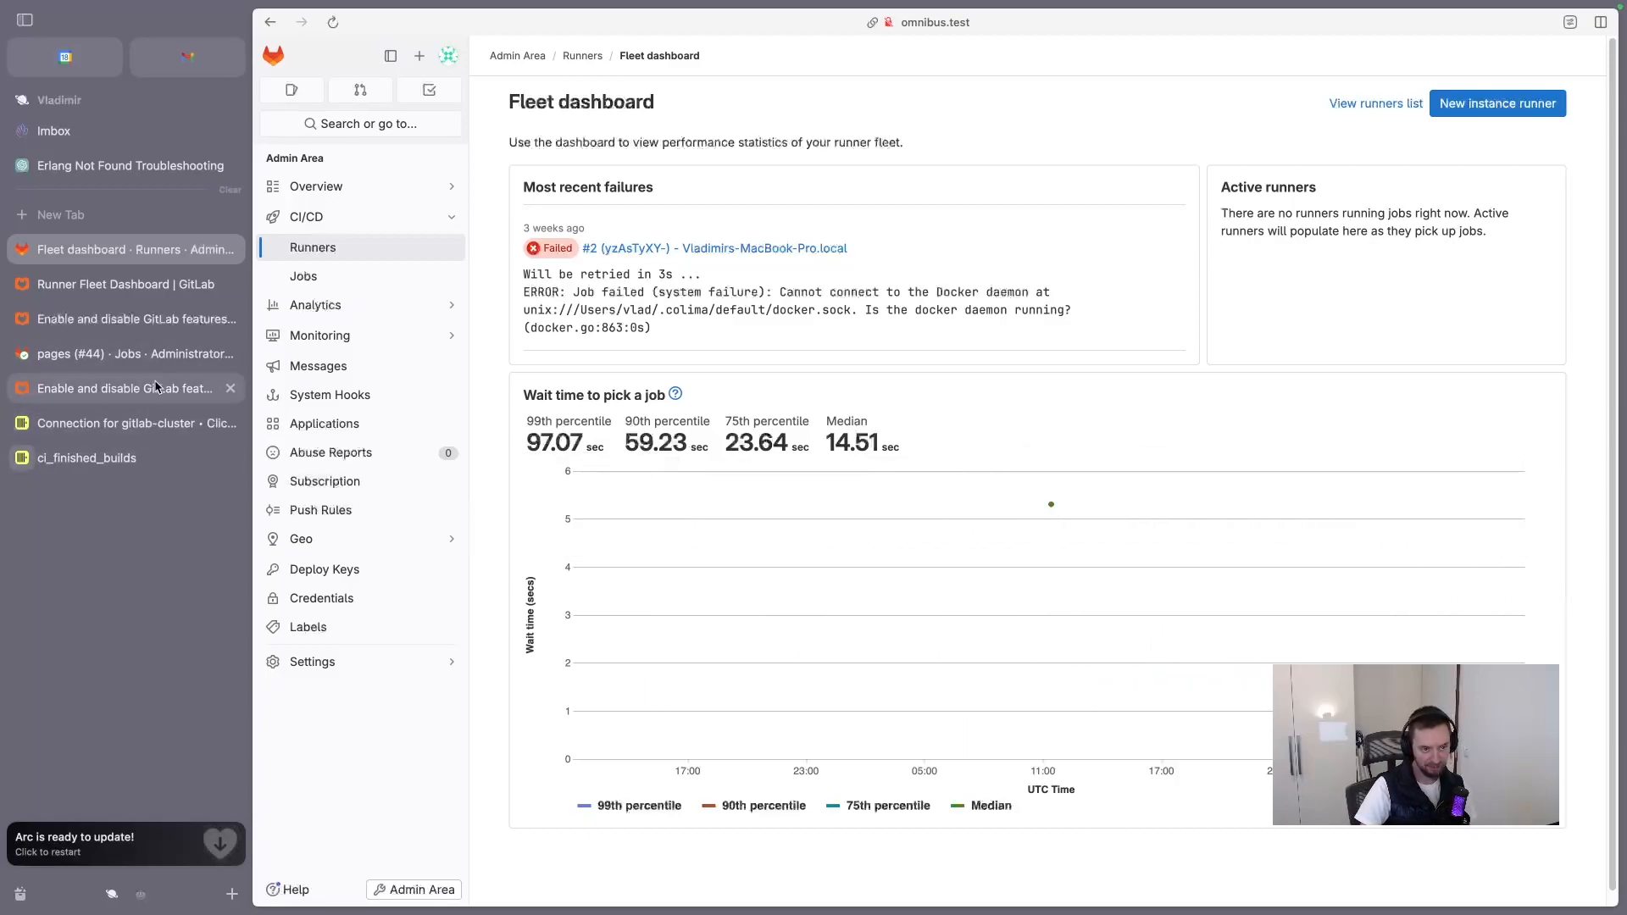
Step: Review the Runner Fleet Dashboard documentation's sections on ClickHouse configuration, the GitLab connection, migrations, feature flags and feedback
left_click(149, 288)
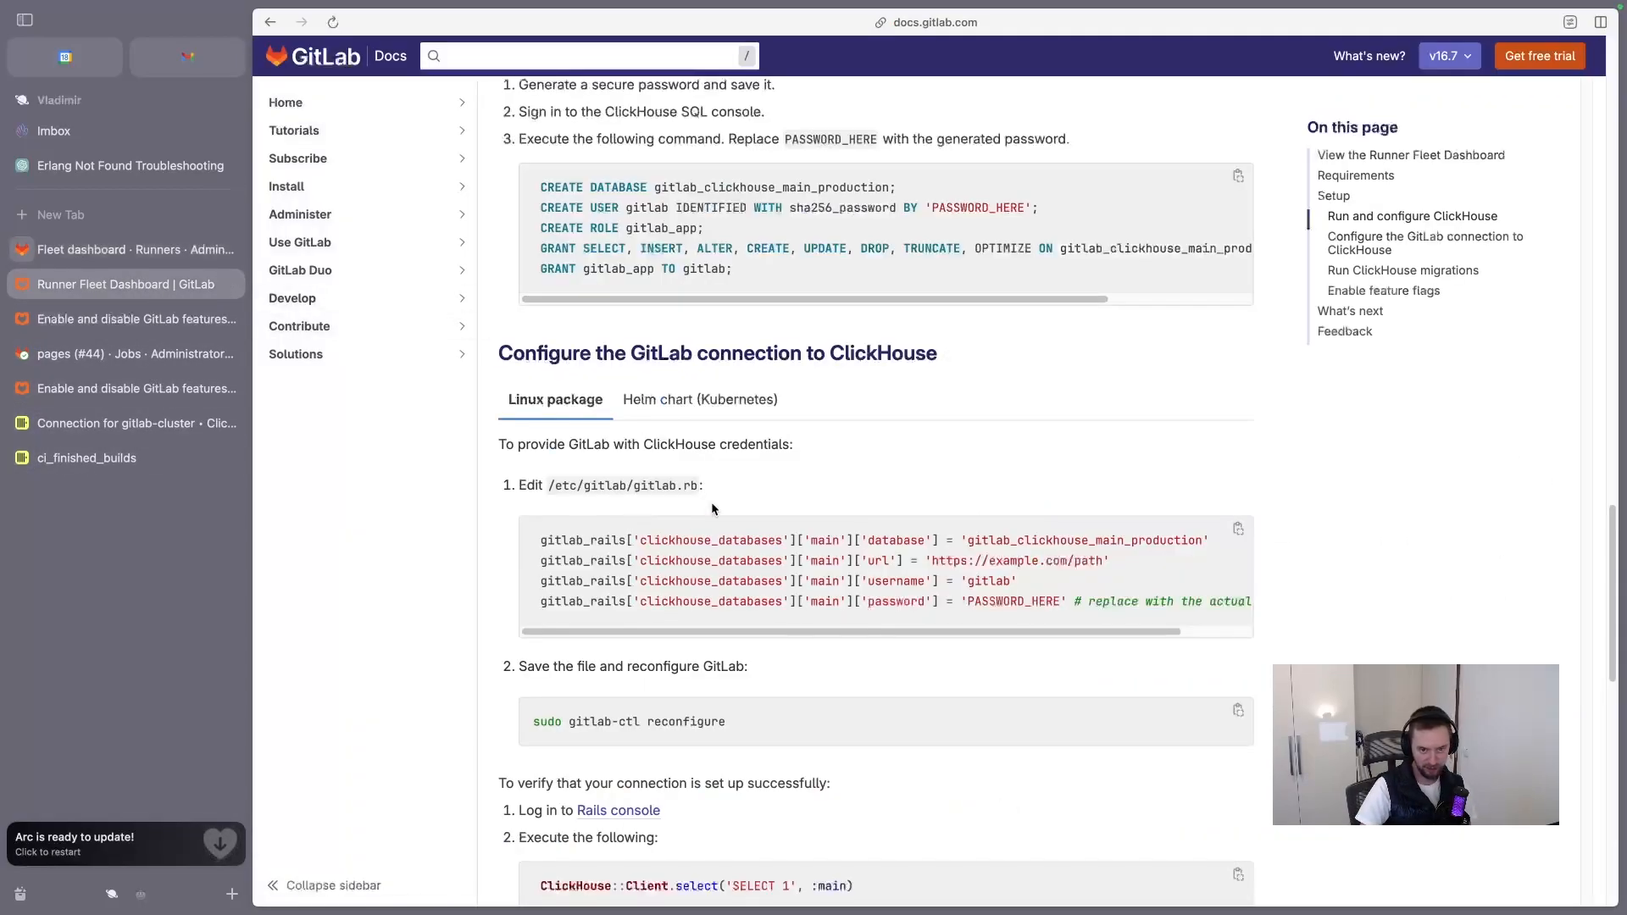
scroll(963, 555, "down", 10)
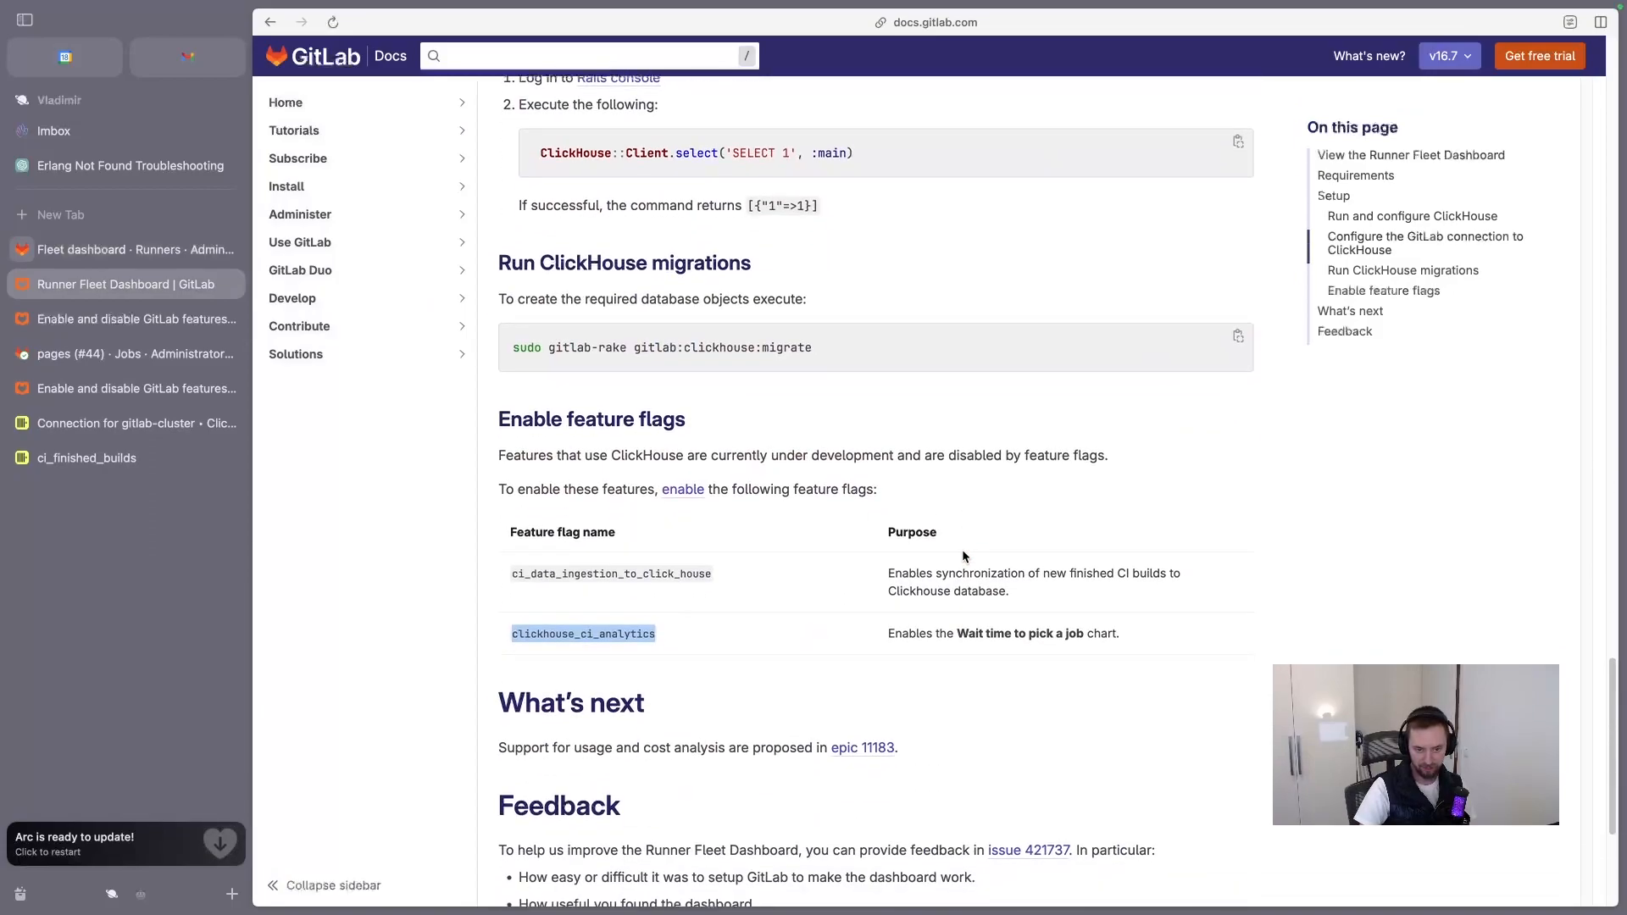
scroll(963, 551, "up", 6)
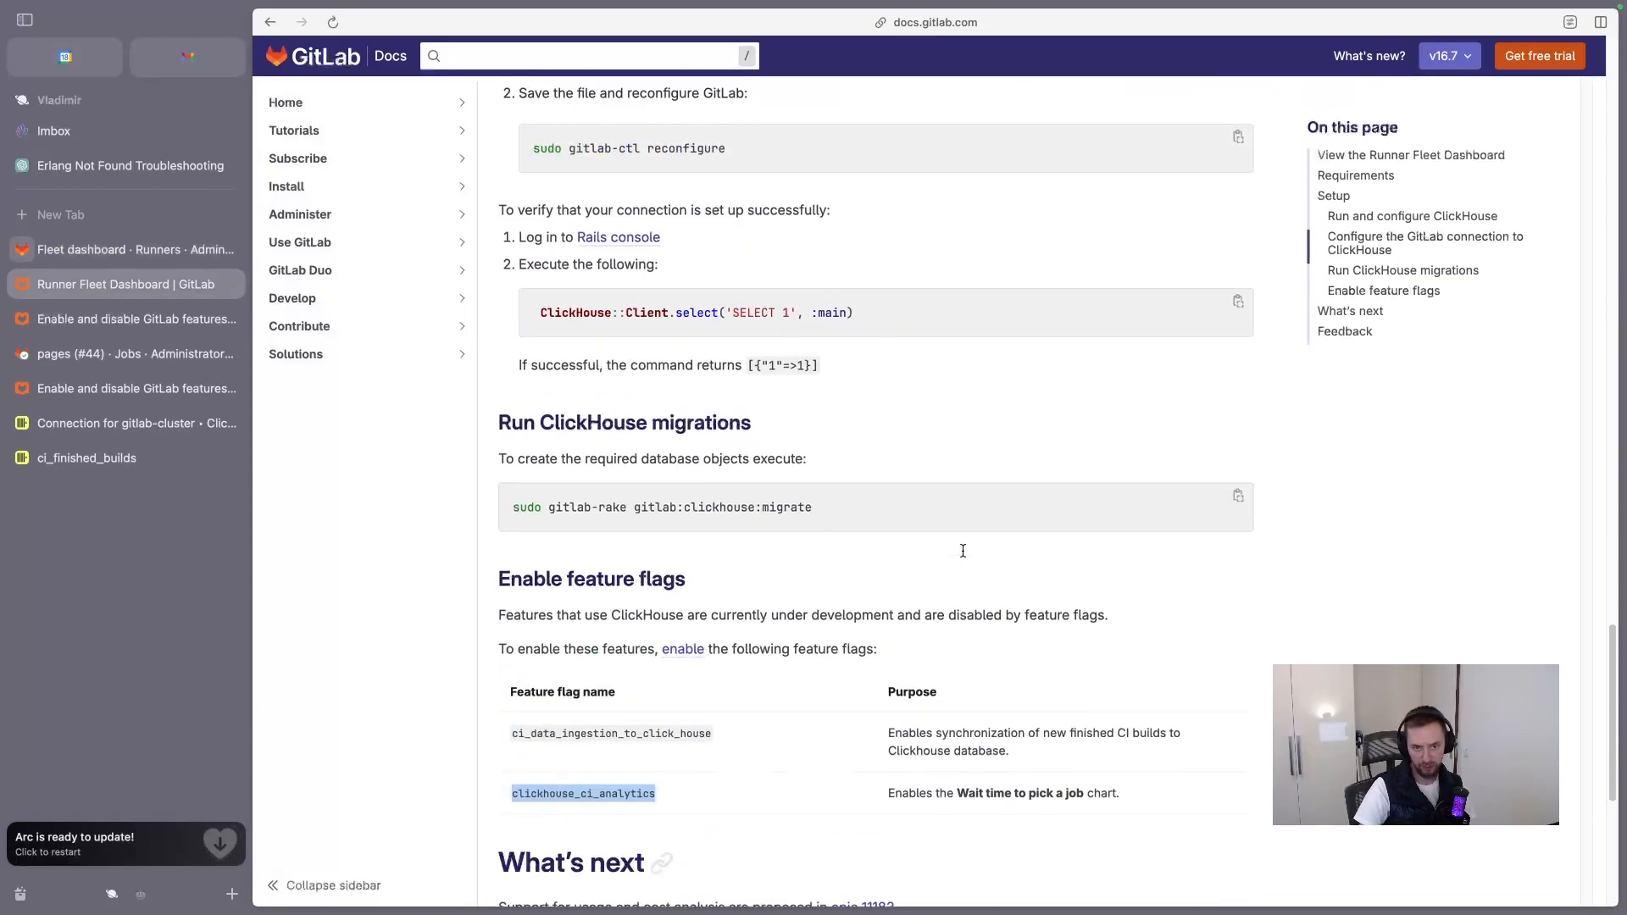
left_click_drag(821, 555, 503, 558)
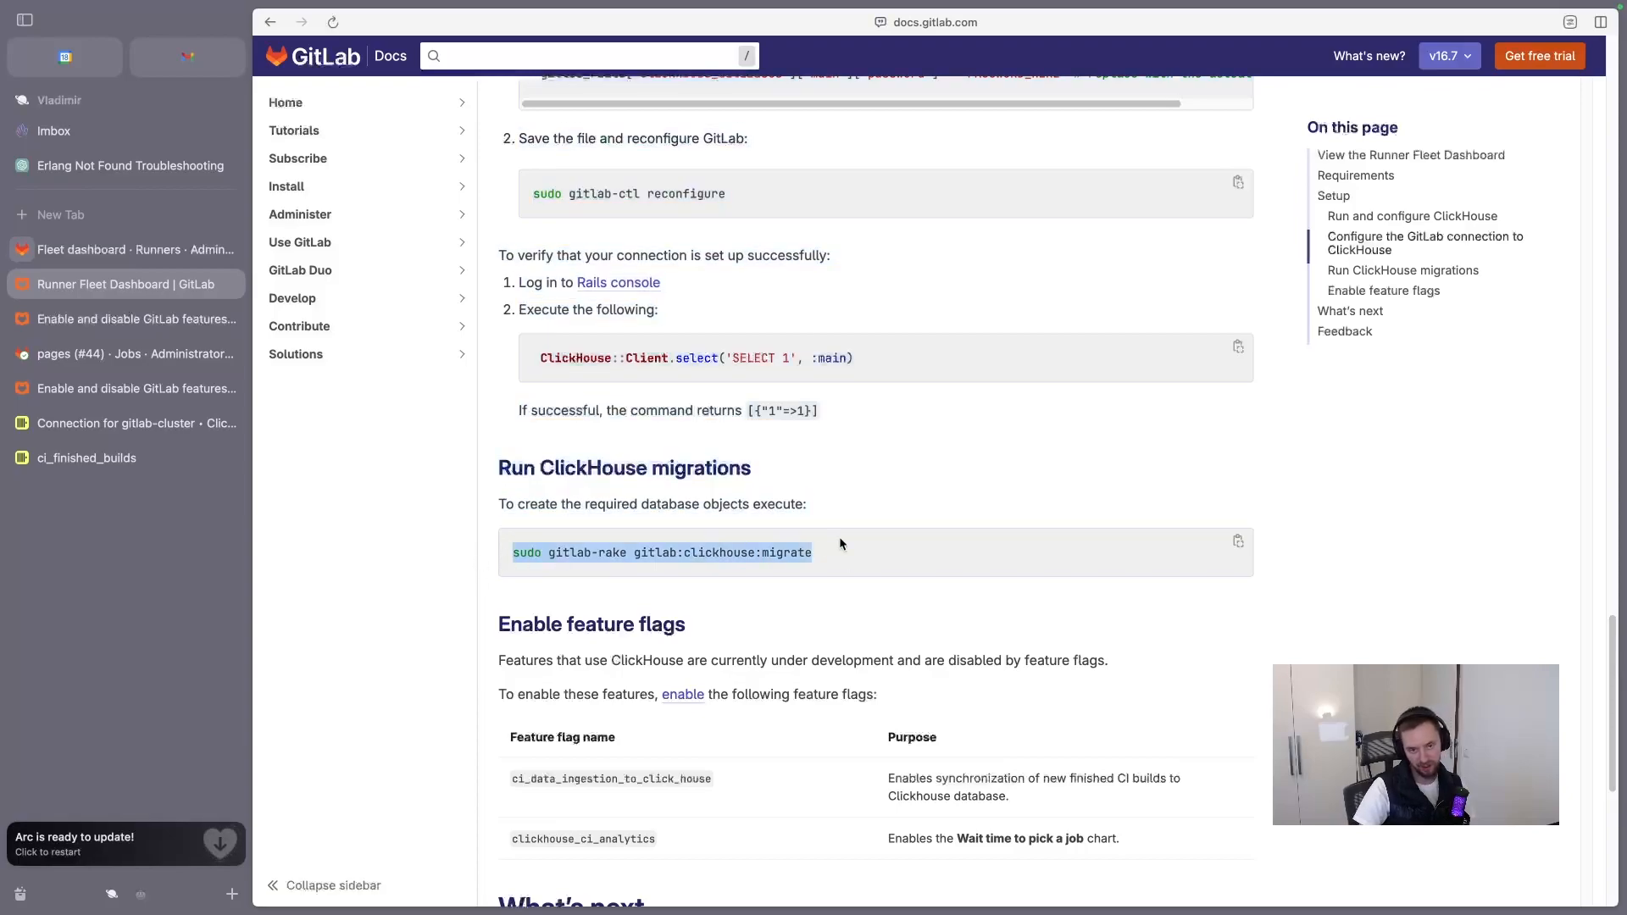
scroll(882, 608, "up", 3)
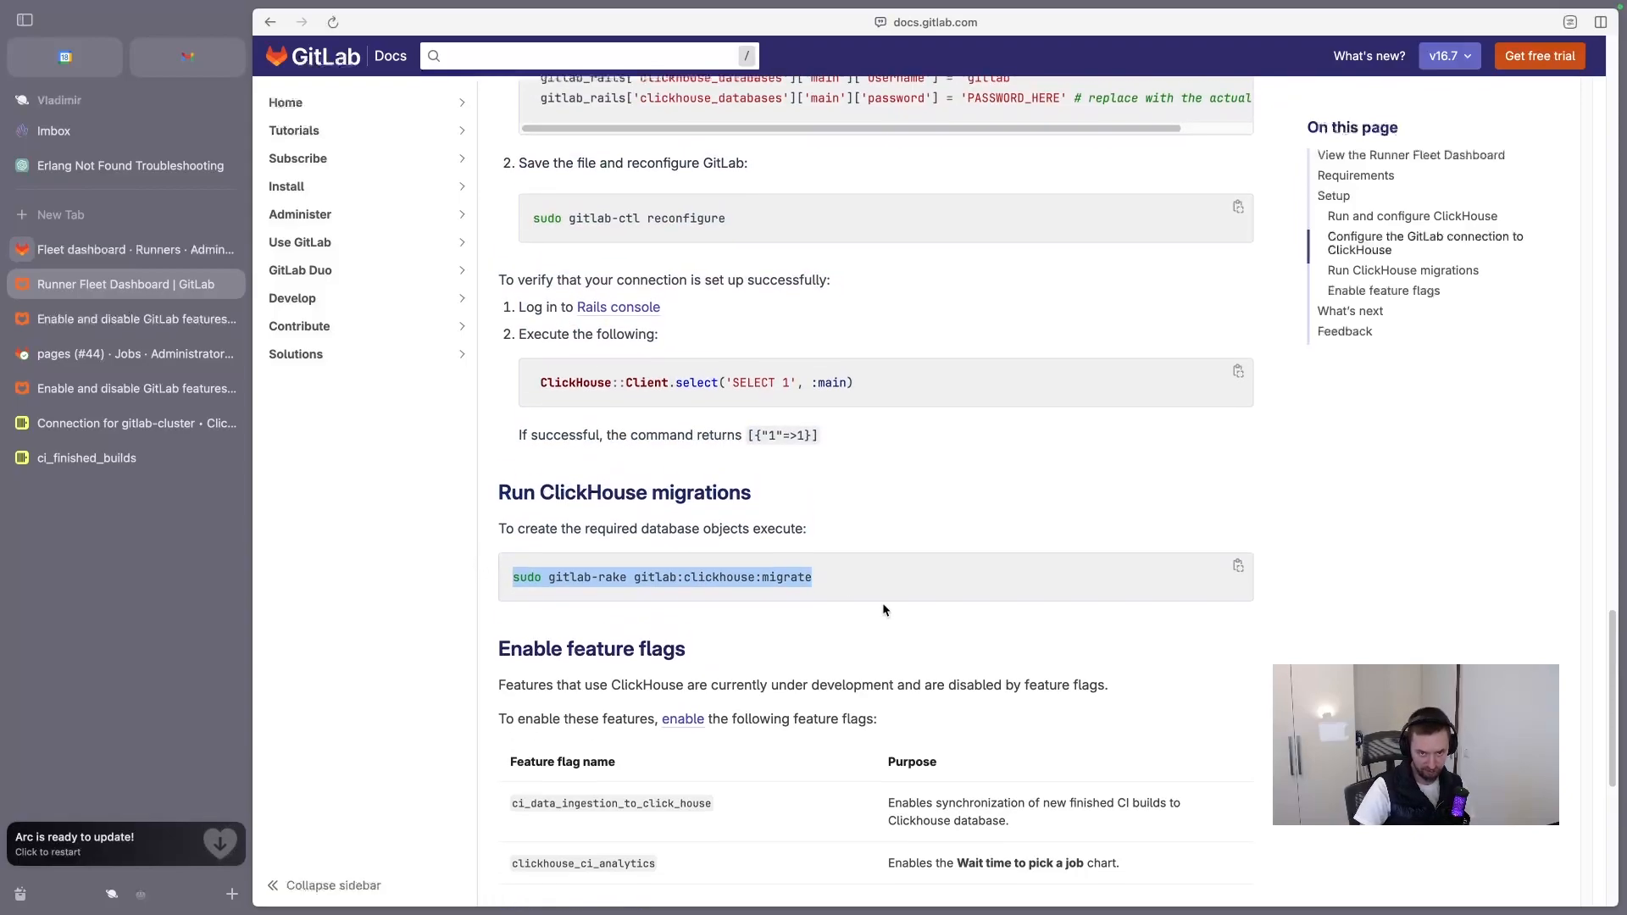
scroll(882, 609, "up", 4)
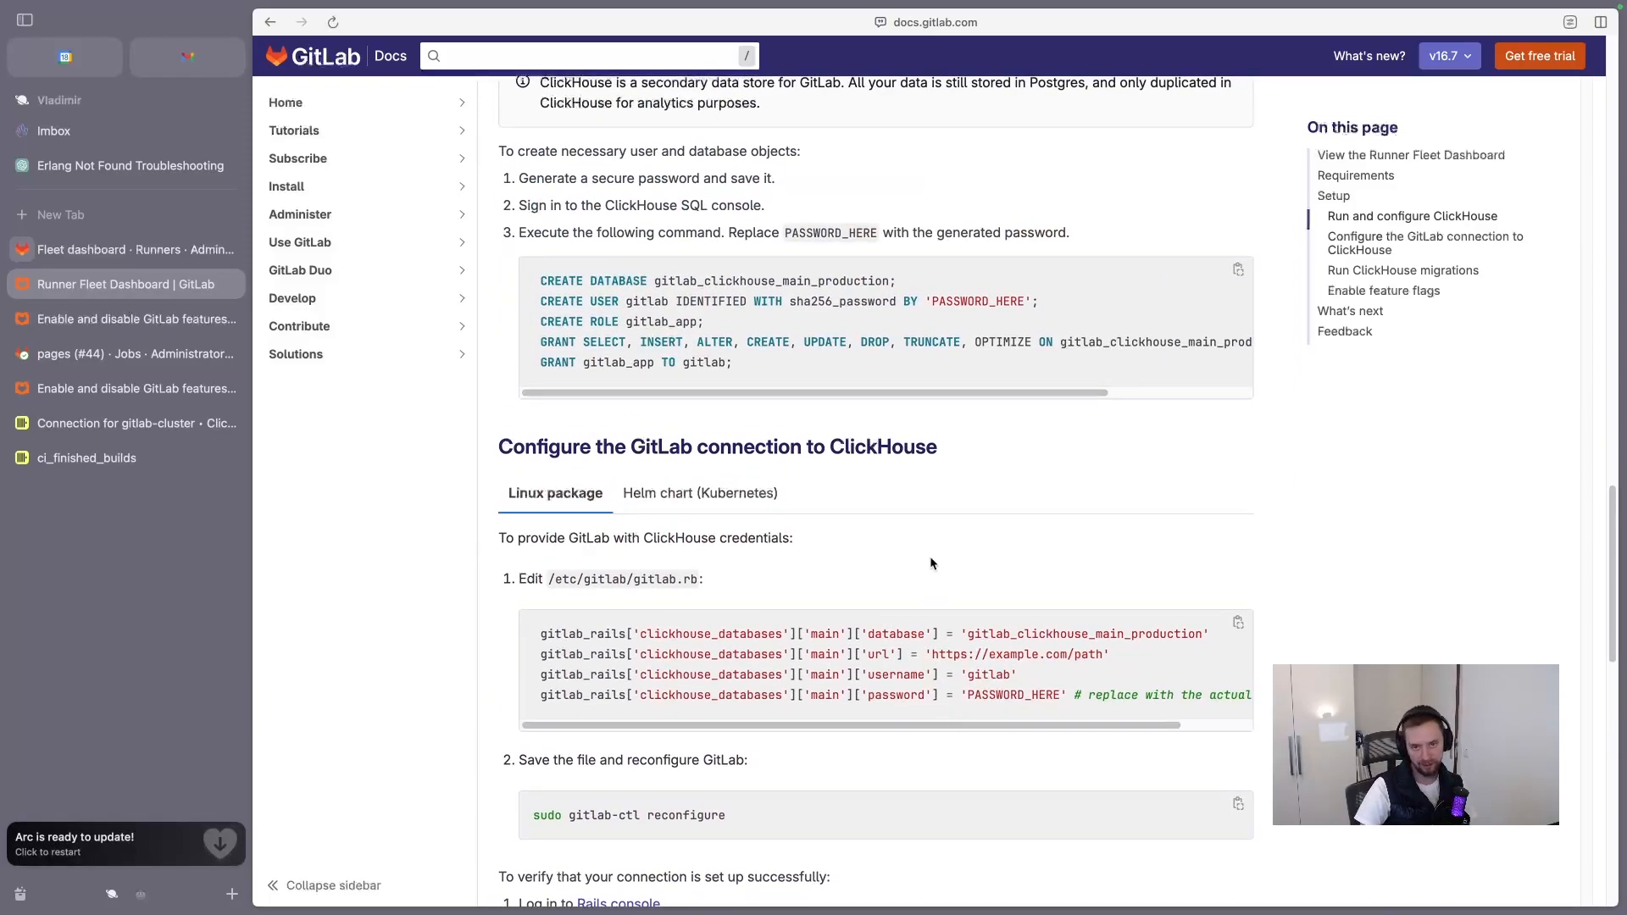
scroll(926, 660, "up", 1)
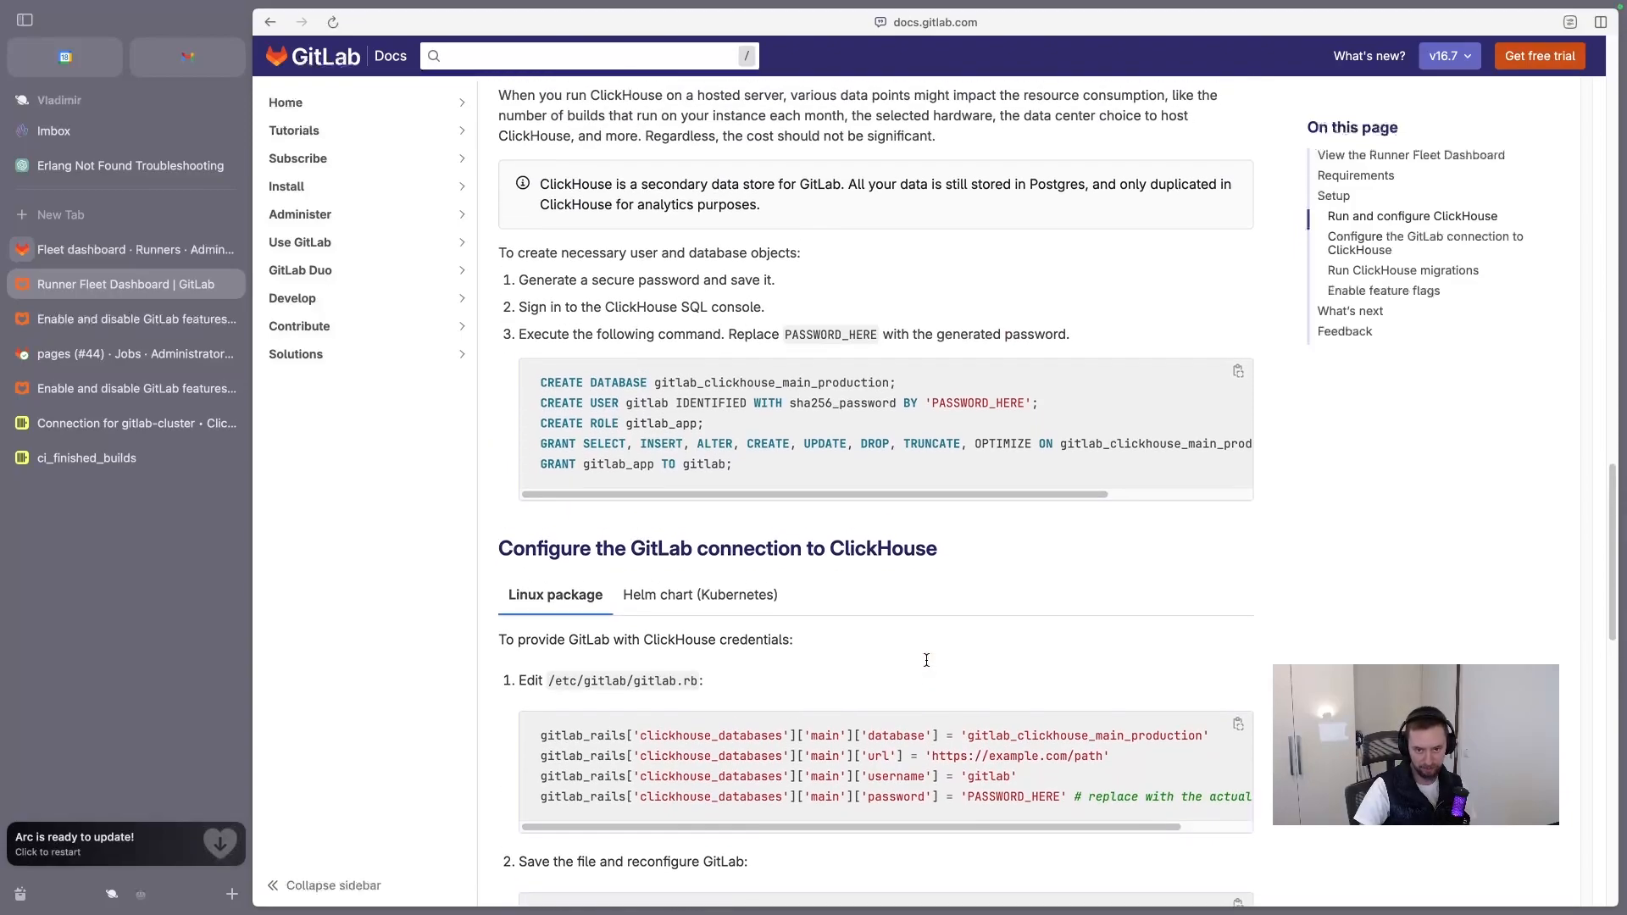
scroll(926, 660, "down", 4)
scroll(926, 666, "down", 4)
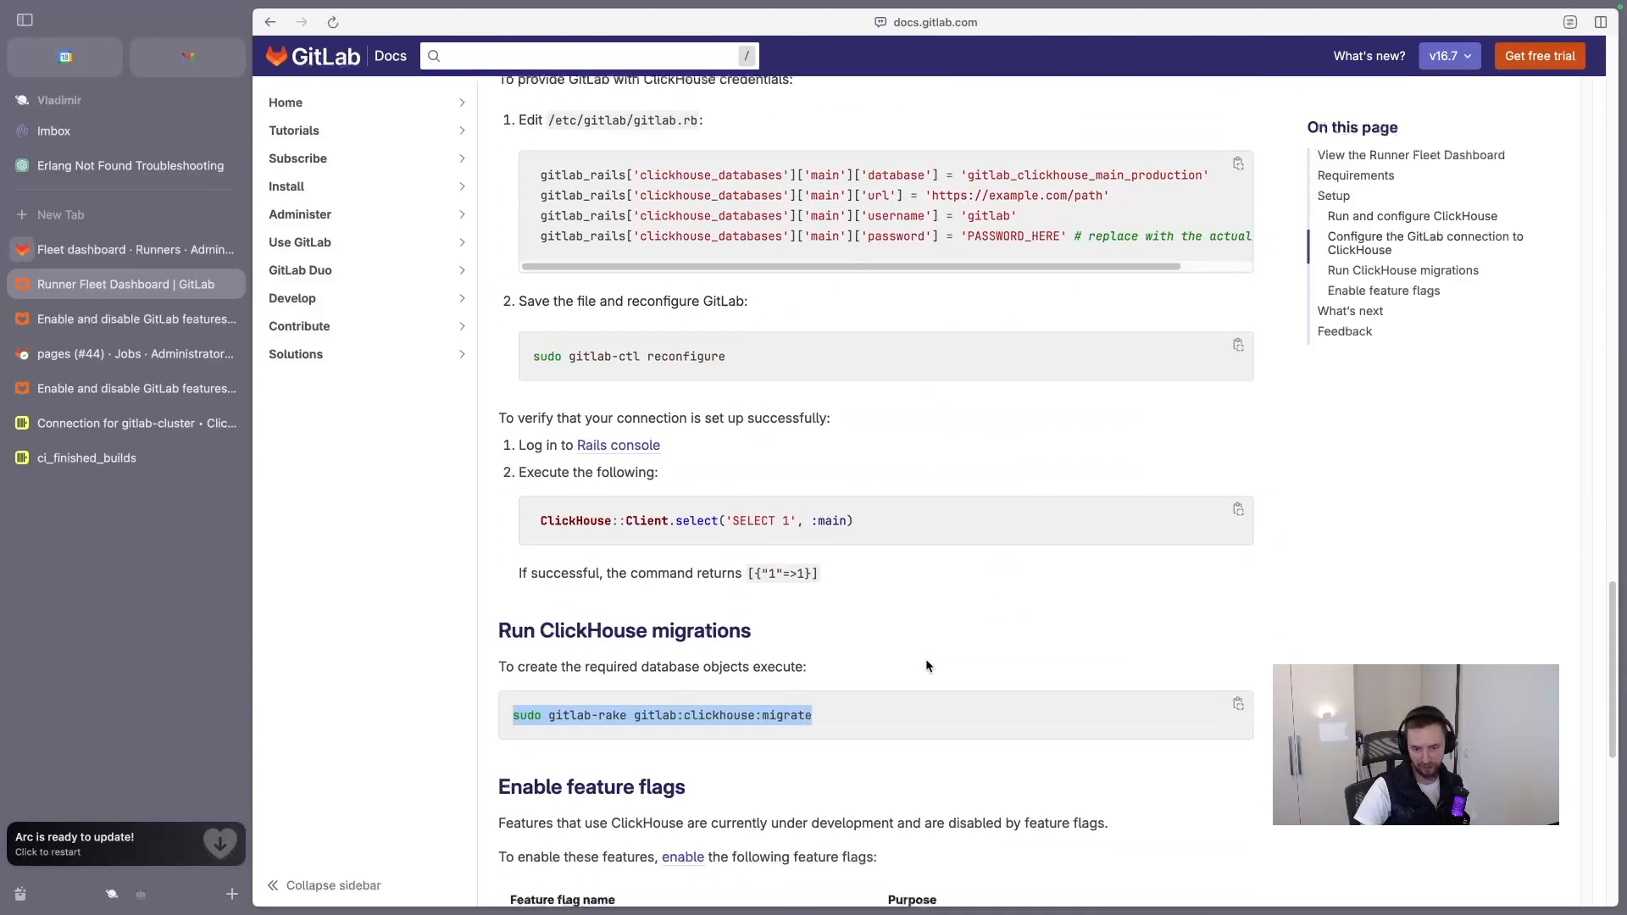
scroll(927, 666, "up", 1)
scroll(926, 666, "down", 3)
scroll(927, 665, "down", 1)
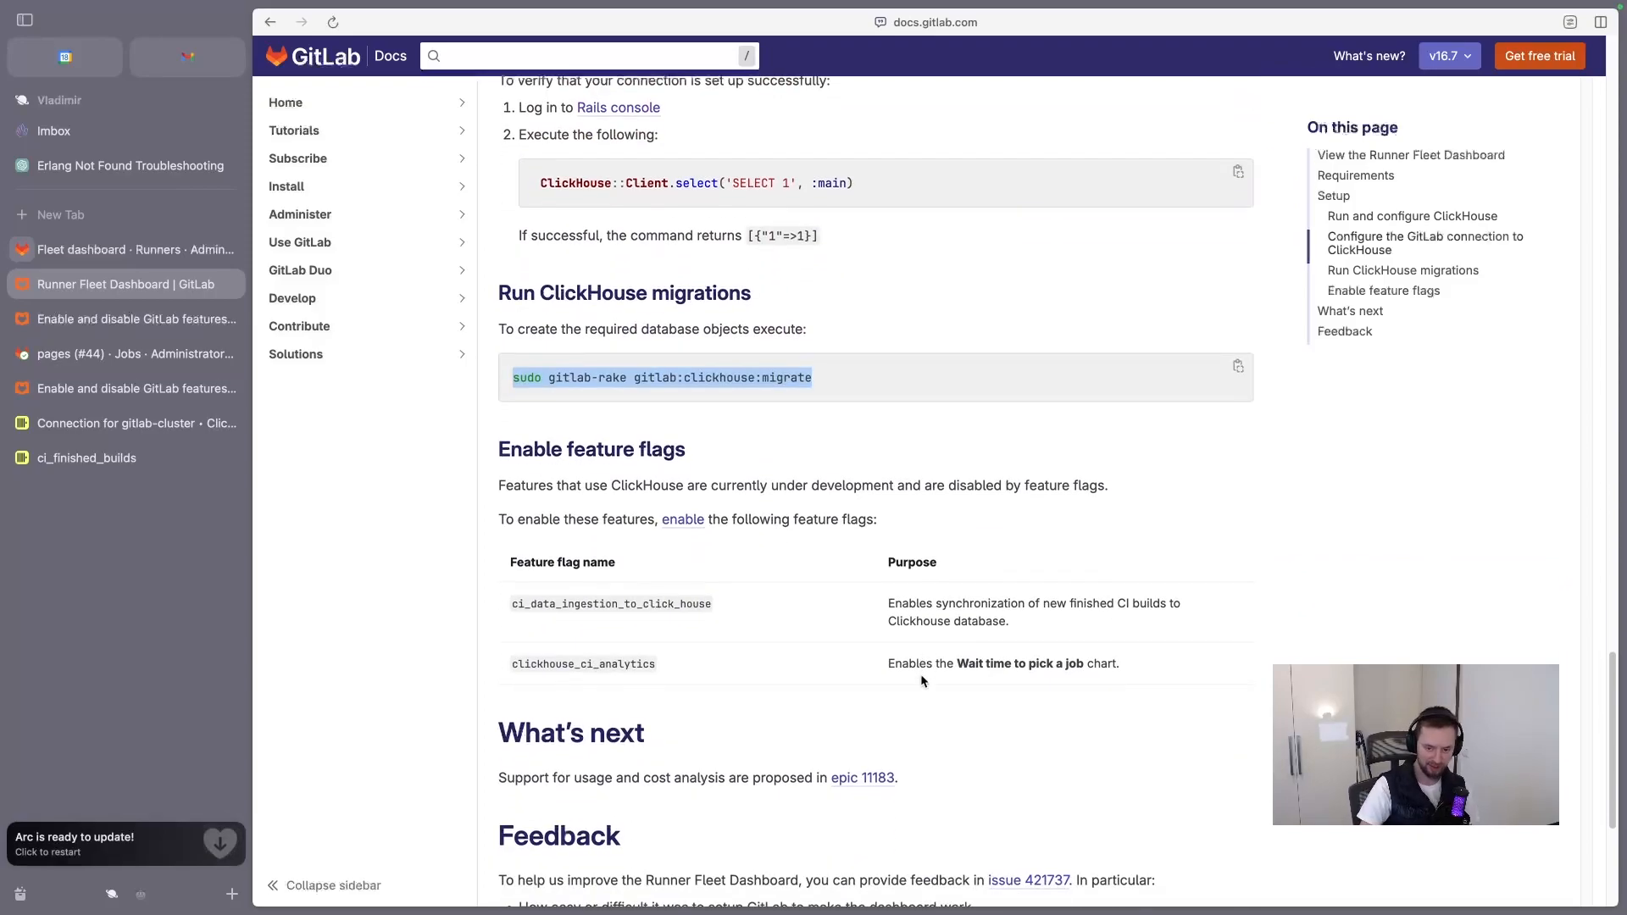
scroll(922, 695, "down", 3)
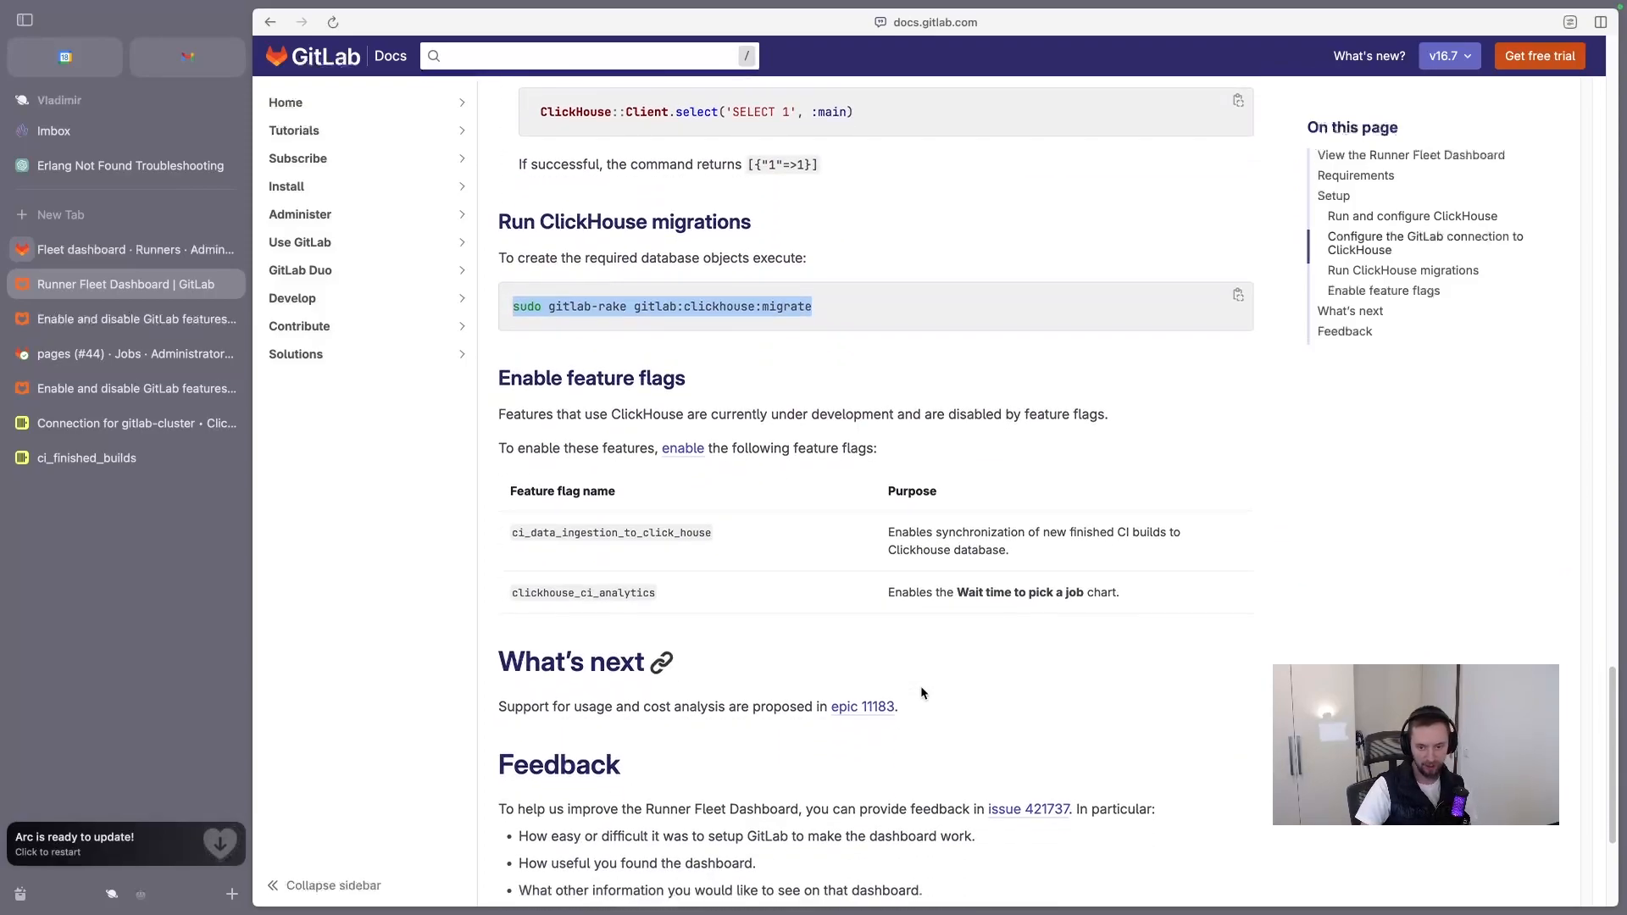
scroll(921, 688, "down", 4)
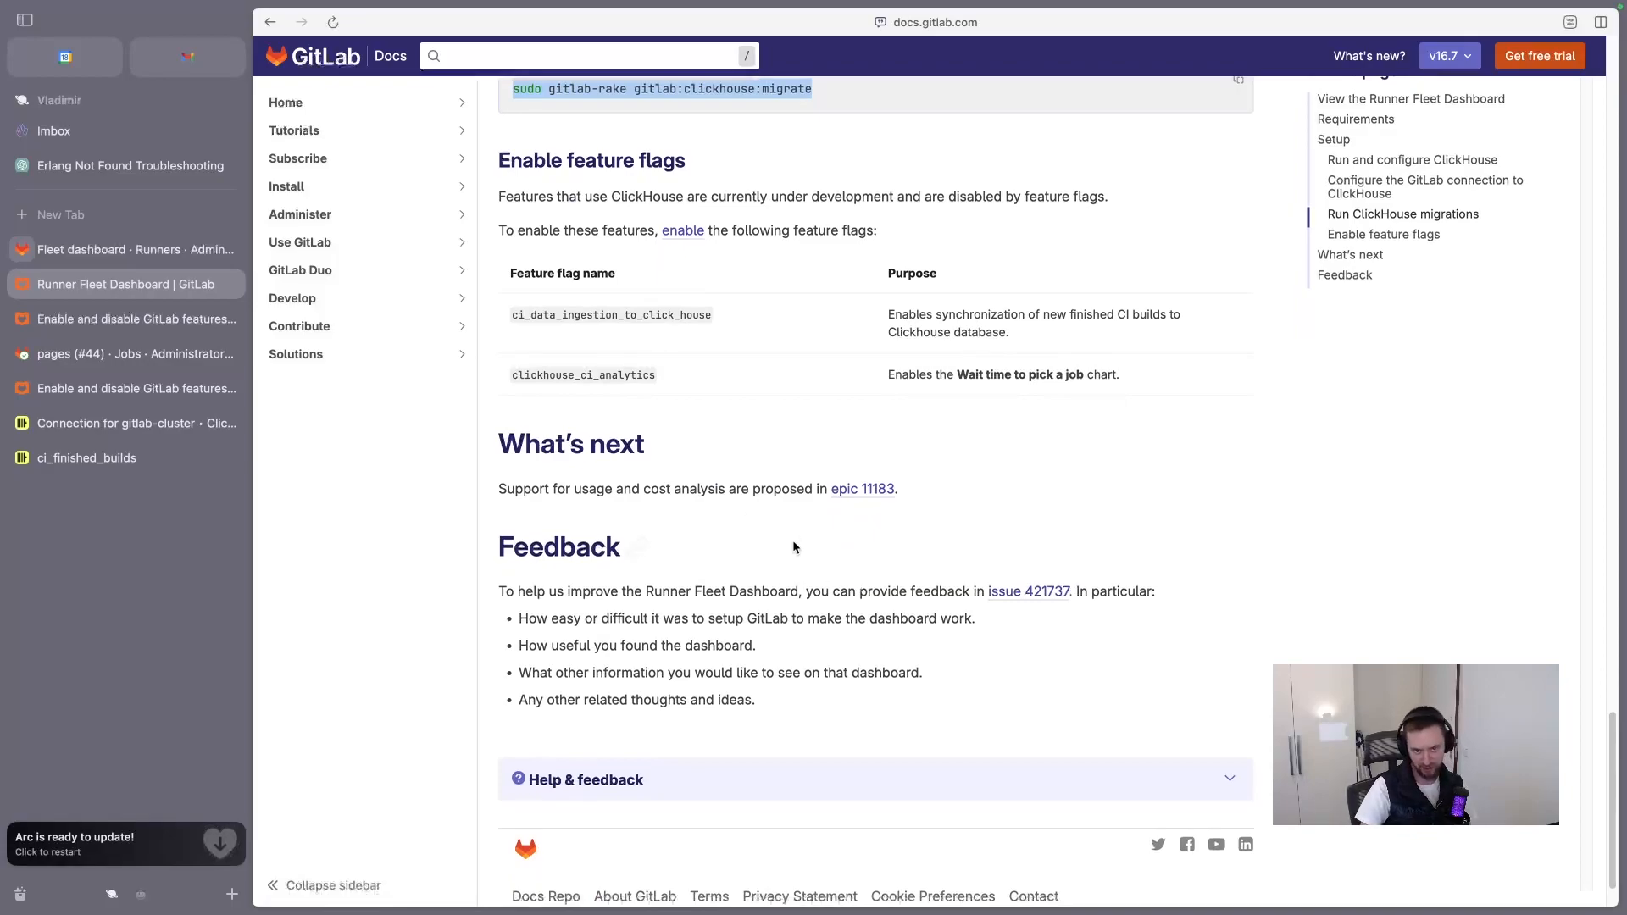
scroll(795, 546, "up", 3)
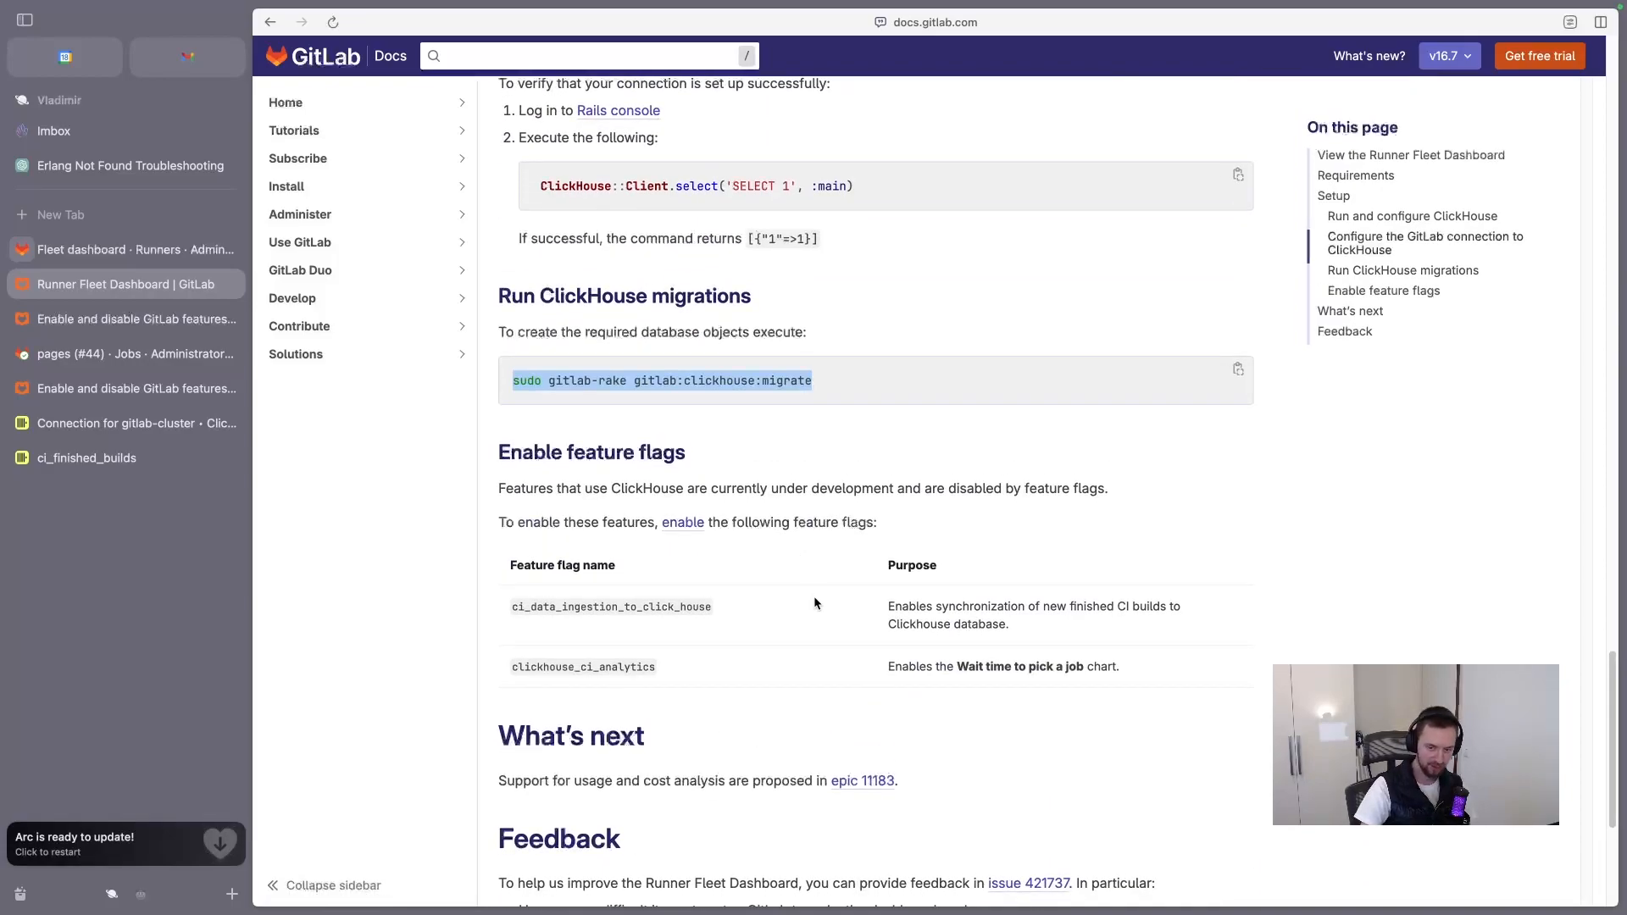
scroll(847, 711, "down", 1)
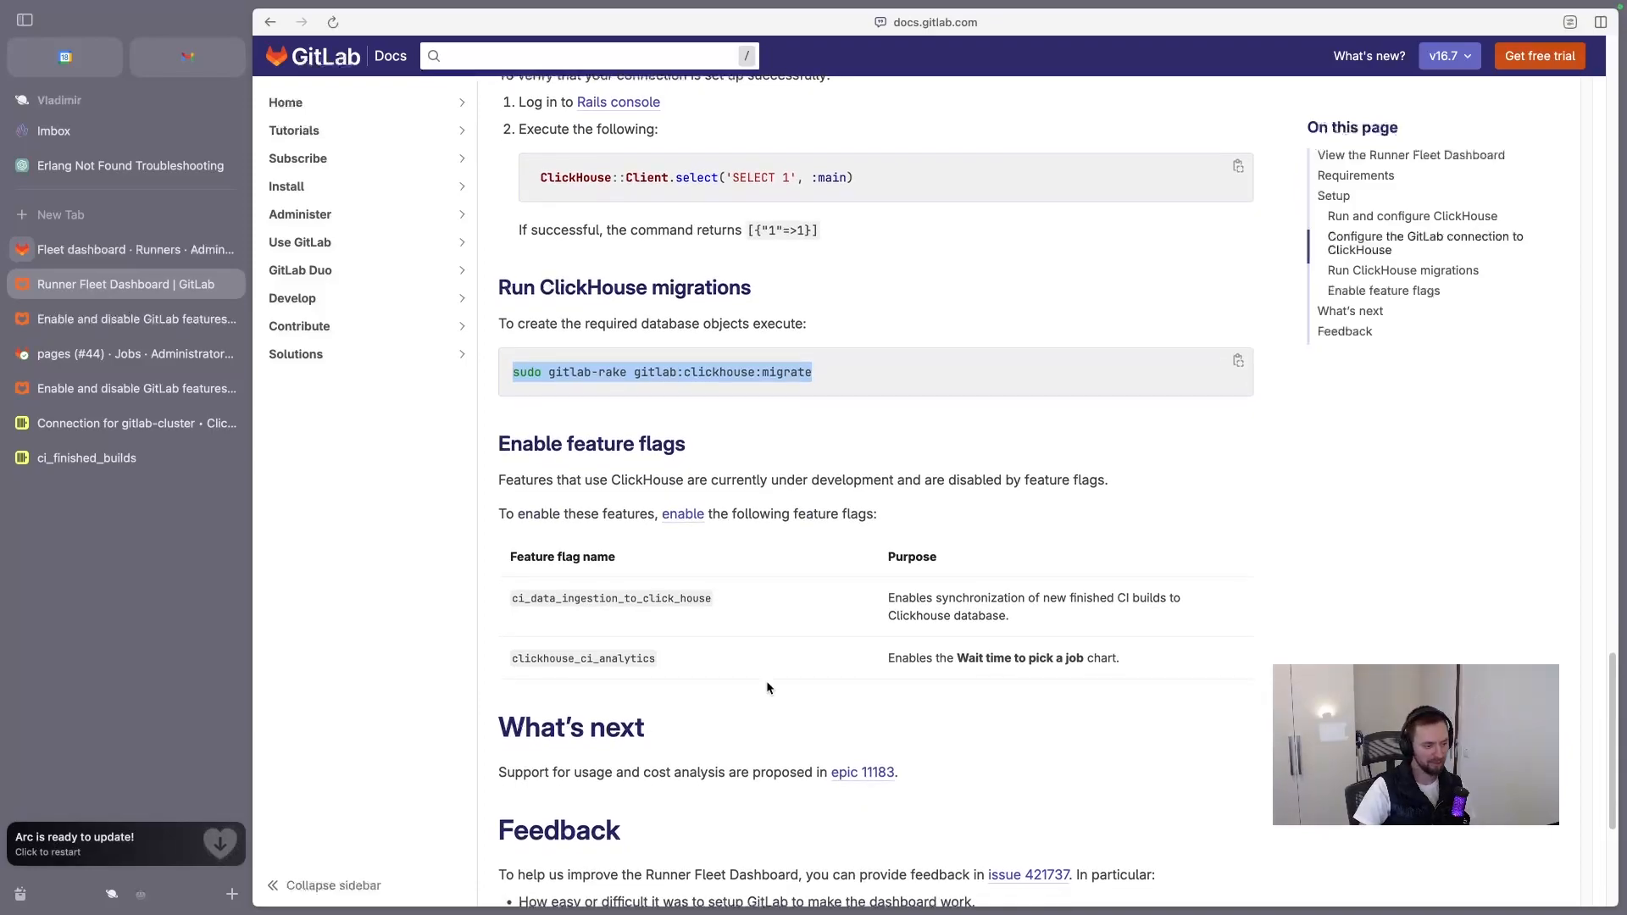